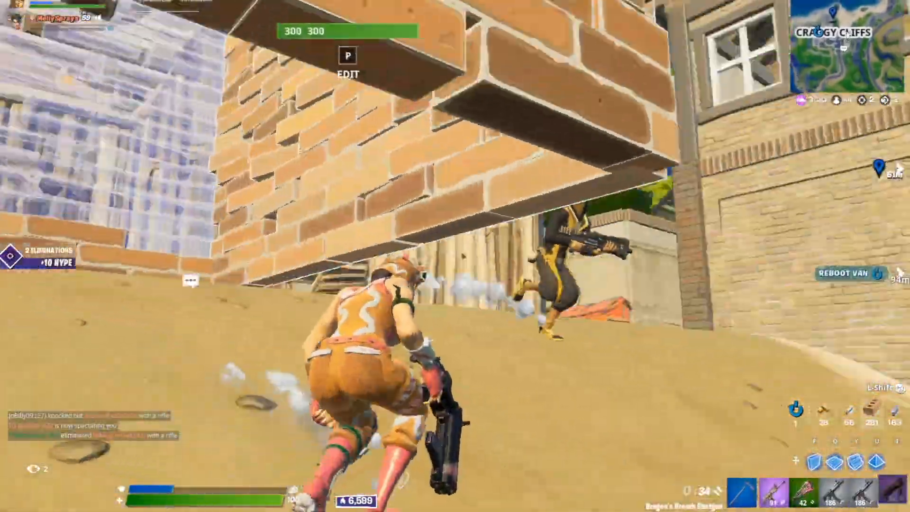
pyautogui.press('f')
pyautogui.click(455, 256)
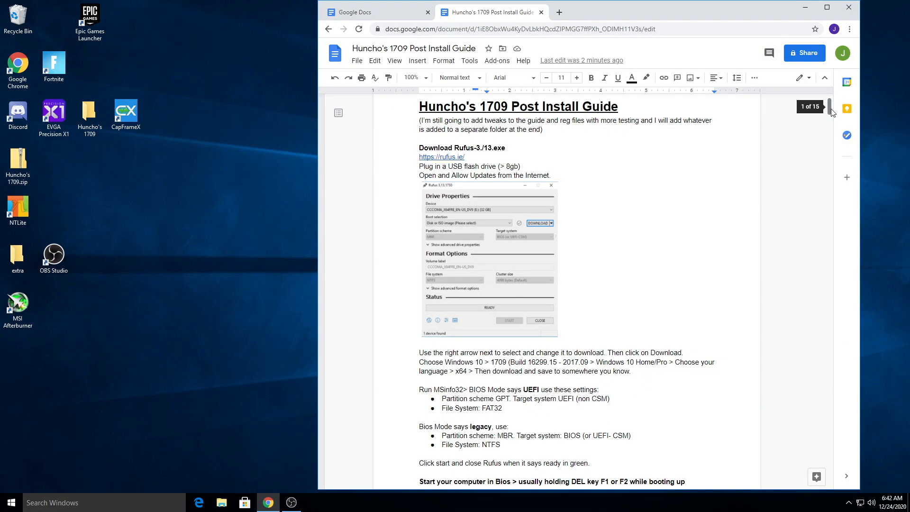
pyautogui.moveTo(832, 113); pyautogui.dragTo(790, 459)
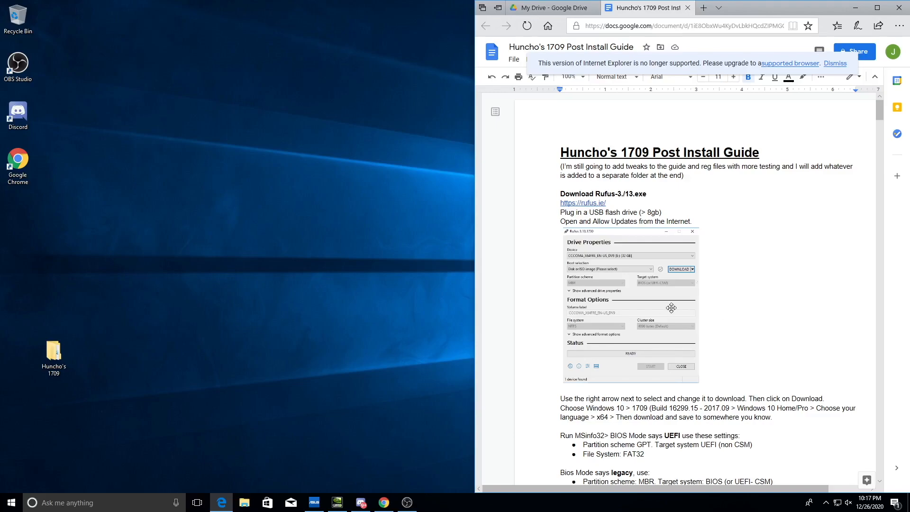
# Browse in File Explorer from Local Disk (C:) into Windows.old and its Users folder to reach the old profile's files
pyautogui.click(241, 506)
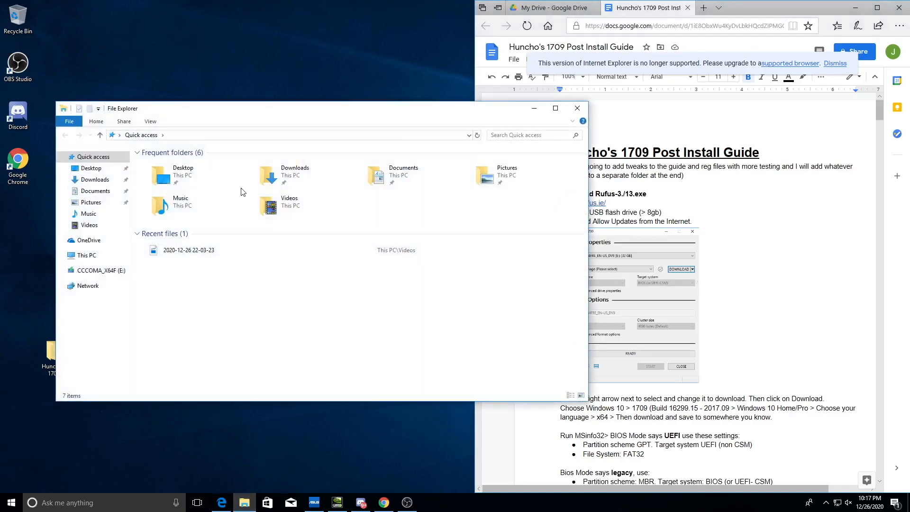
pyautogui.moveTo(268, 118); pyautogui.dragTo(460, 106)
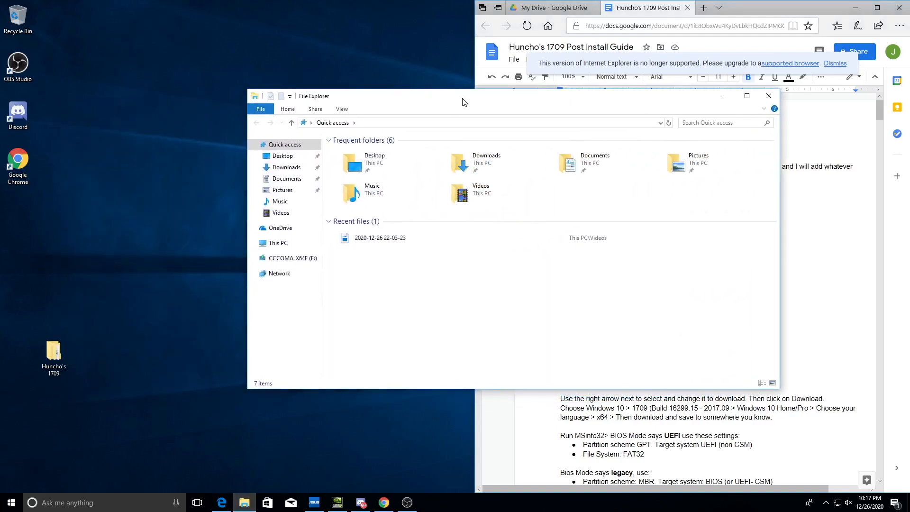
pyautogui.click(282, 244)
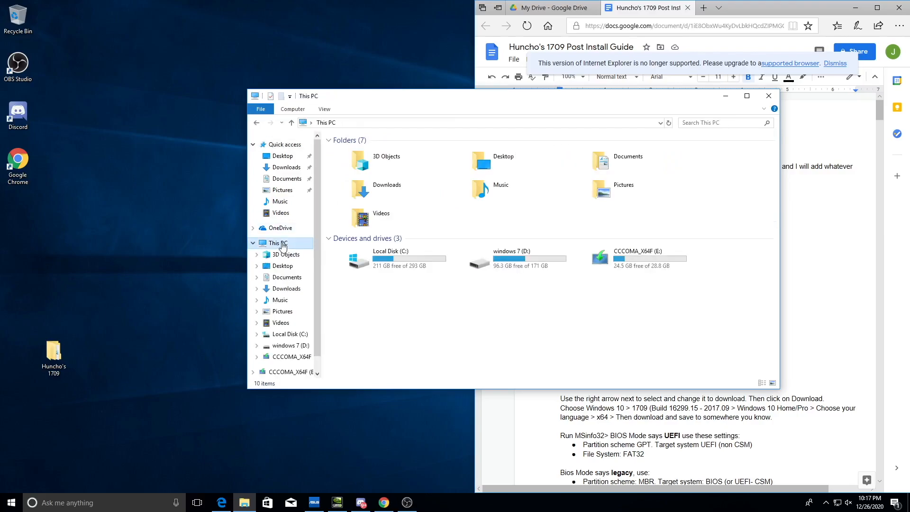
pyautogui.doubleClick(420, 255)
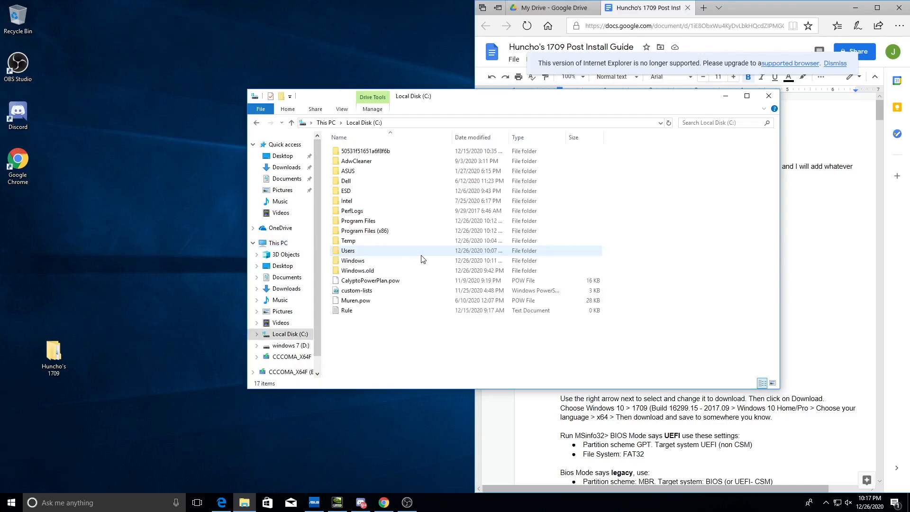
pyautogui.doubleClick(360, 273)
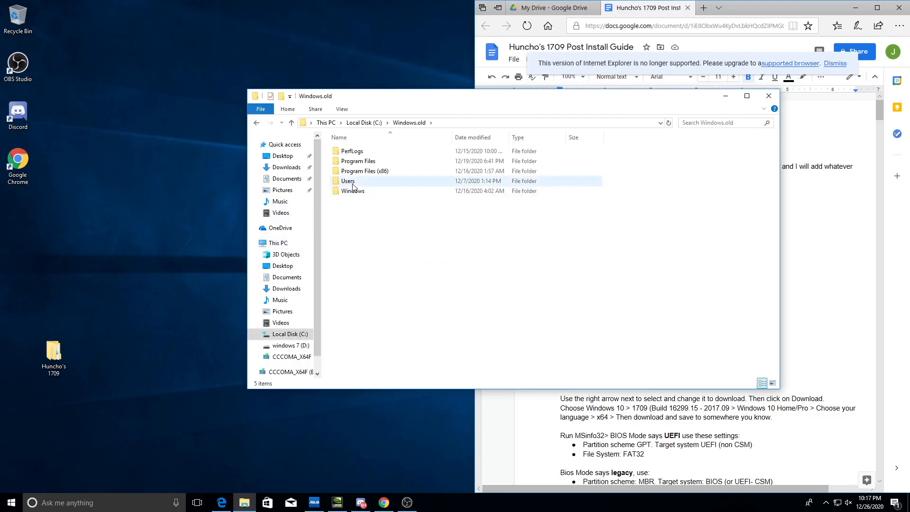
pyautogui.doubleClick(352, 183)
pyautogui.doubleClick(353, 152)
pyautogui.doubleClick(354, 172)
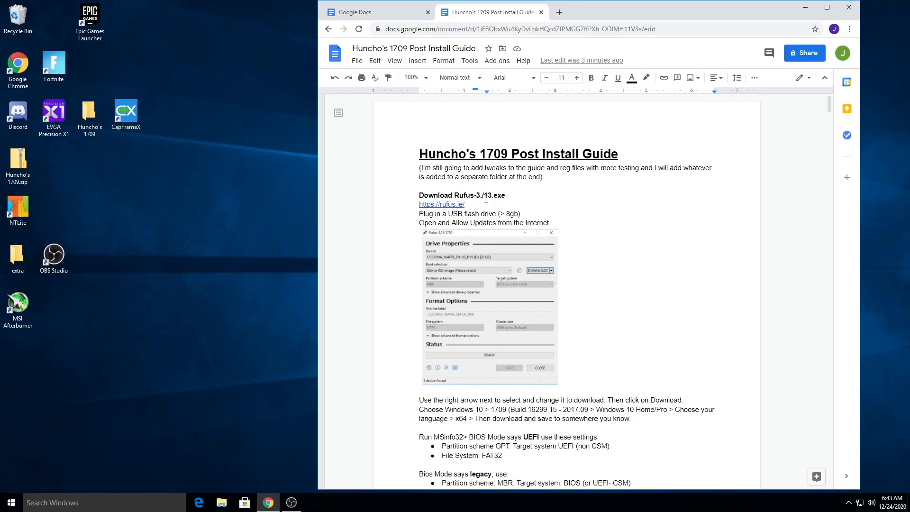
# Open the Rufus website from the guide's link, then download and launch Rufus 3.13
pyautogui.keyDown('ctrl'); pyautogui.click(458, 205); pyautogui.keyUp('ctrl')
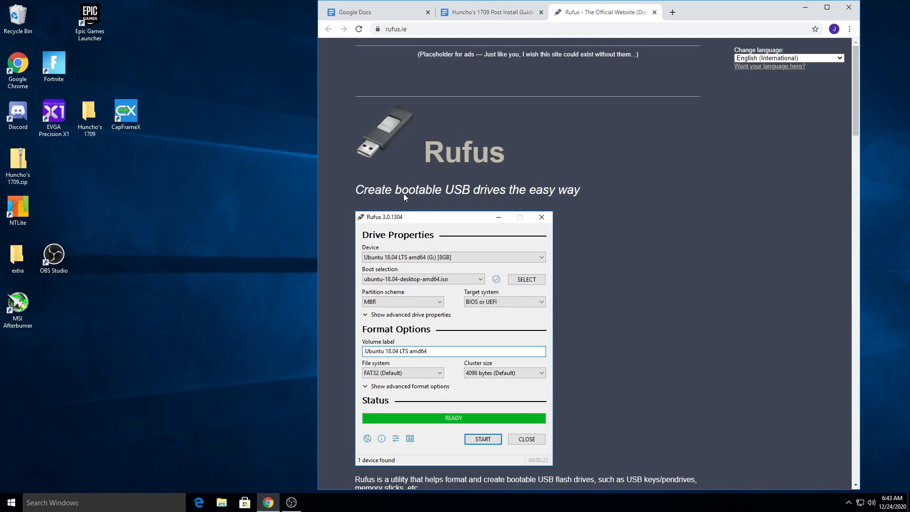
pyautogui.scroll(-1, 556, 227)
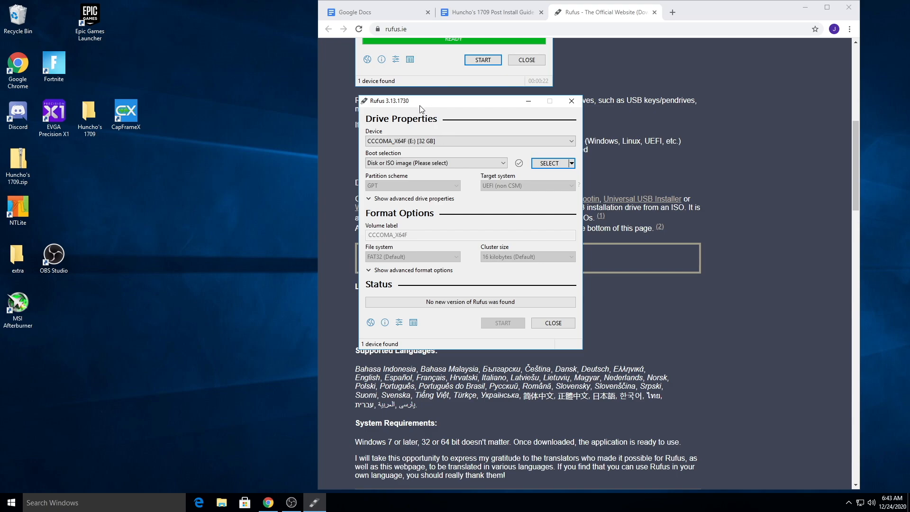
pyautogui.moveTo(426, 106); pyautogui.dragTo(337, 100)
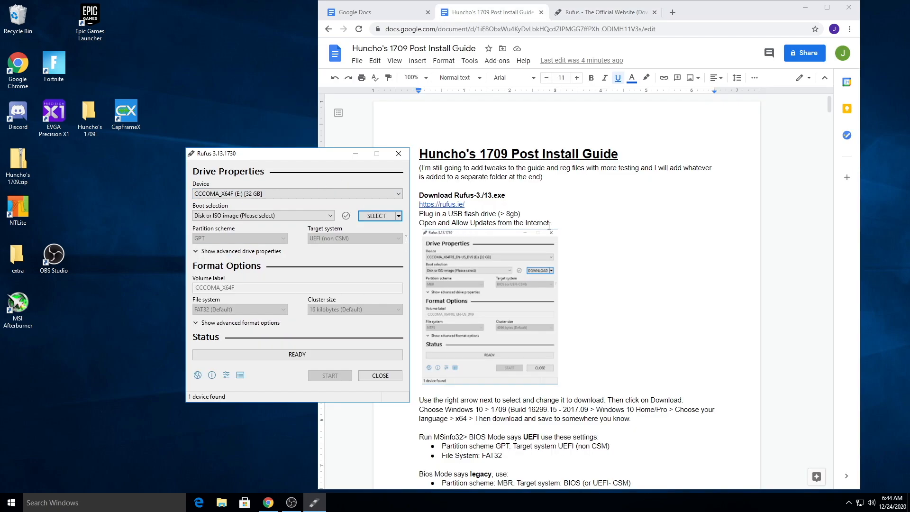
# Switch the boot image source from selecting a file to Download and start the ISO download script
pyautogui.click(399, 216)
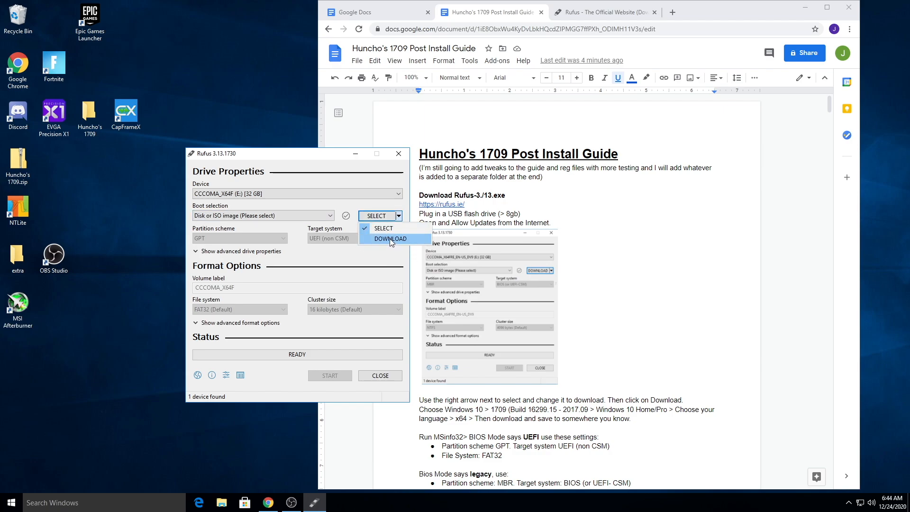
pyautogui.click(384, 240)
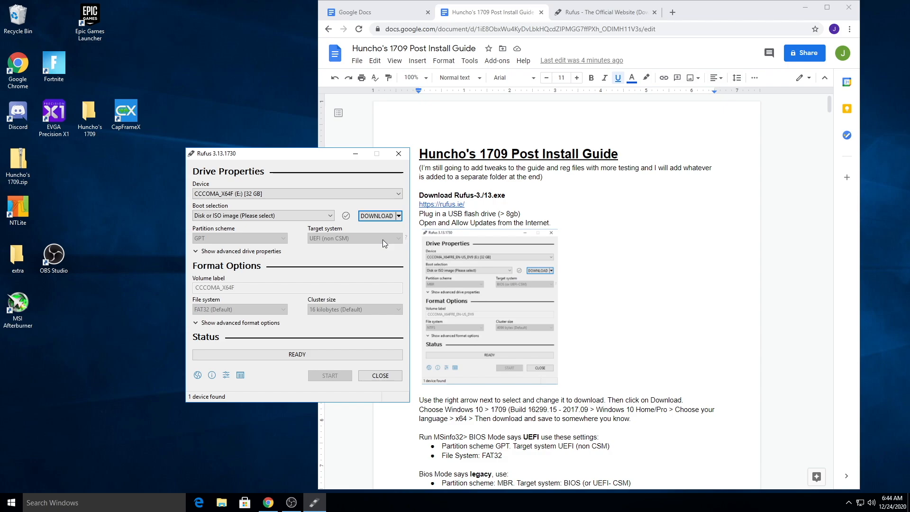
pyautogui.click(383, 217)
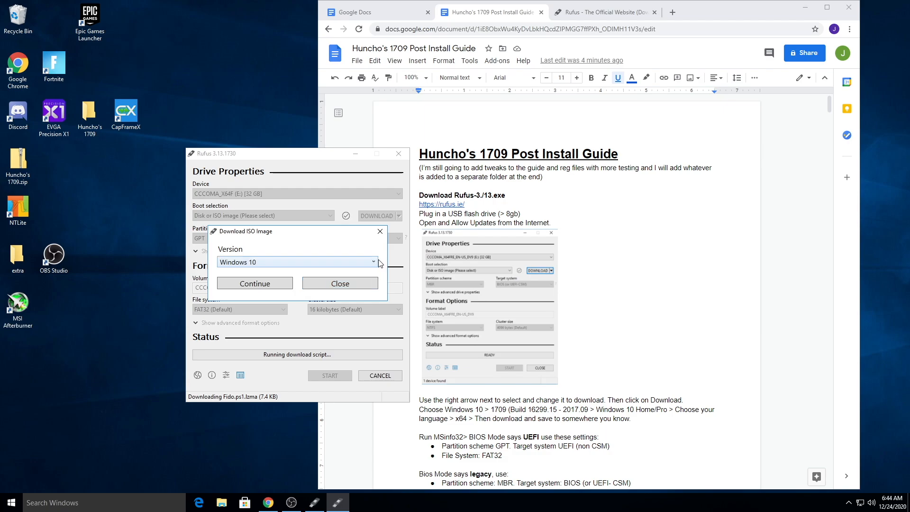
# Choose the Windows 10 ISO with release 1709 (Build 16299.15 - 2017.09), edition Windows 10 Home/Pro and language English
pyautogui.click(282, 282)
pyautogui.click(263, 291)
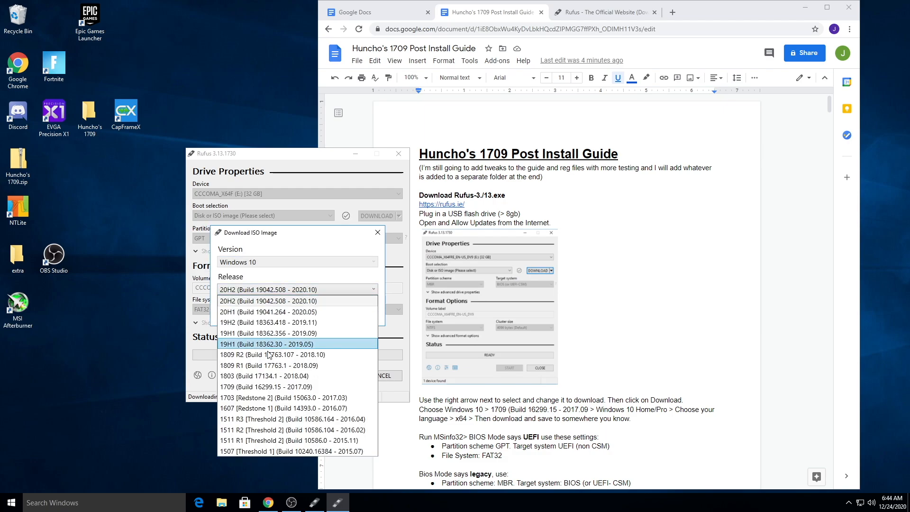
pyautogui.click(243, 387)
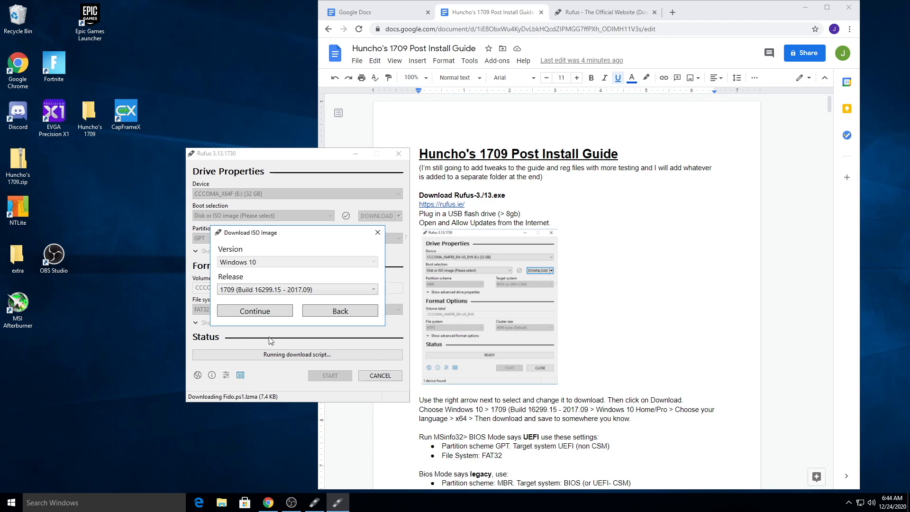
pyautogui.click(268, 313)
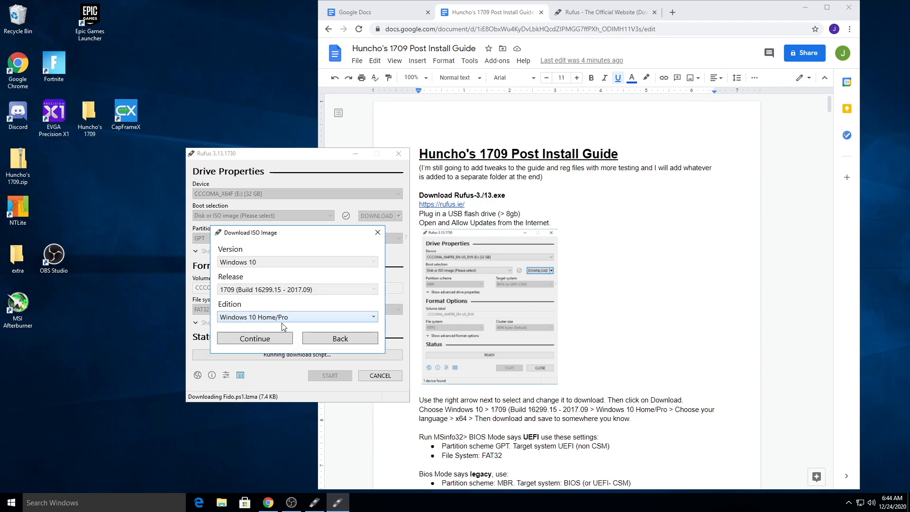
pyautogui.click(273, 337)
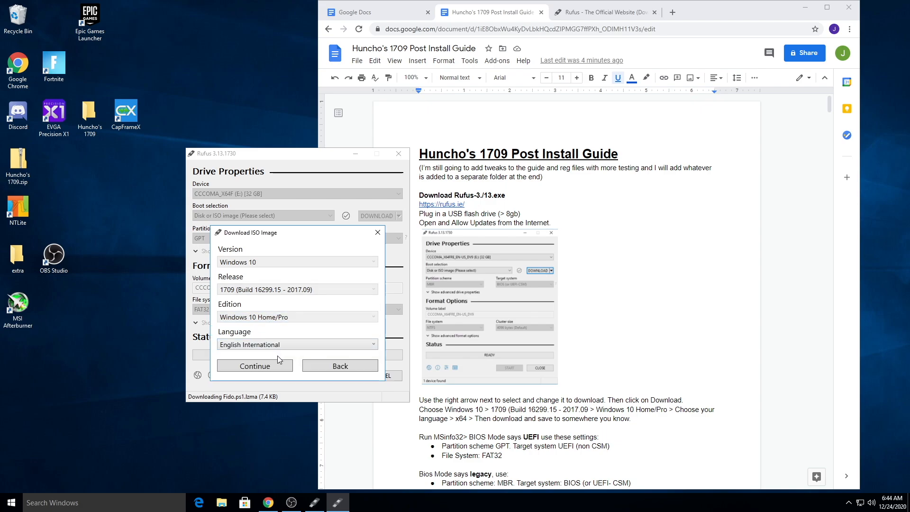
pyautogui.click(275, 345)
pyautogui.scroll(2, 244, 199)
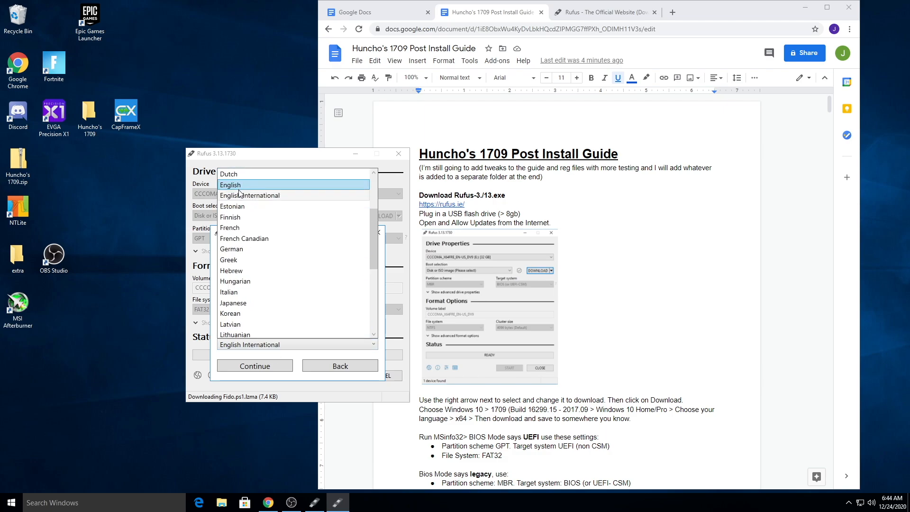
pyautogui.click(242, 216)
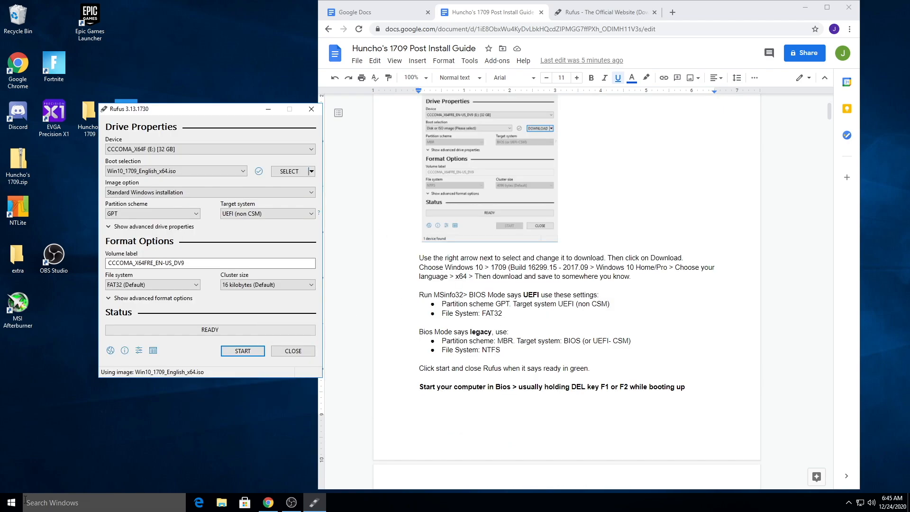
# Run MSinfo32 and check the BIOS Mode entry in System Information
pyautogui.click(6, 507)
pyautogui.rightClick(6, 507)
pyautogui.click(22, 458)
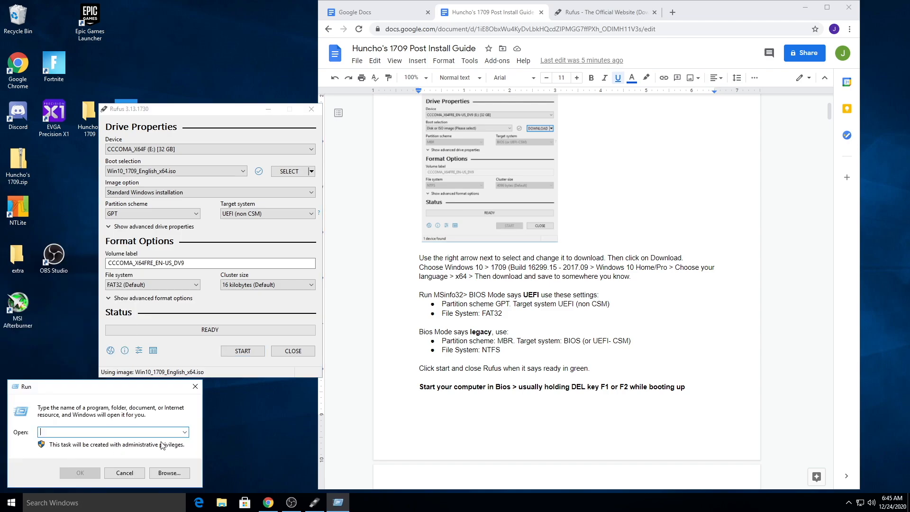
pyautogui.moveTo(433, 295); pyautogui.dragTo(459, 295)
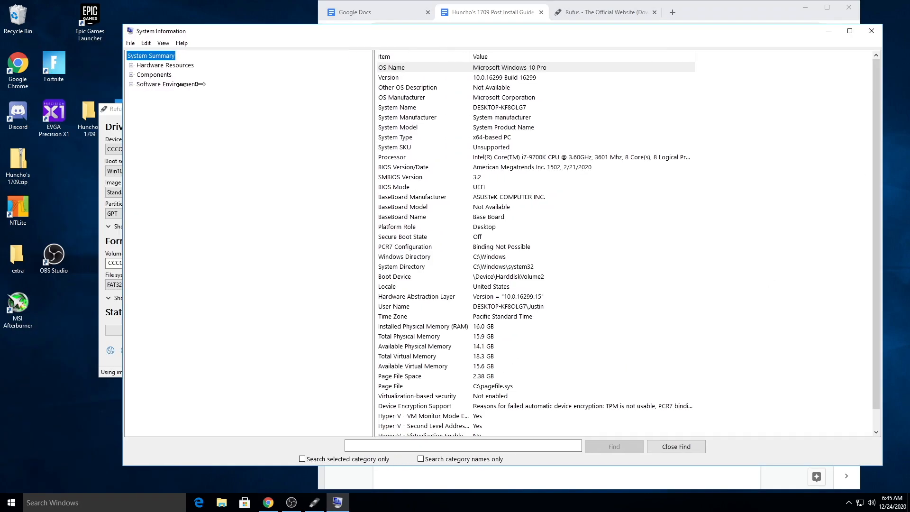
pyautogui.moveTo(122, 237); pyautogui.dragTo(372, 237)
pyautogui.click(546, 191)
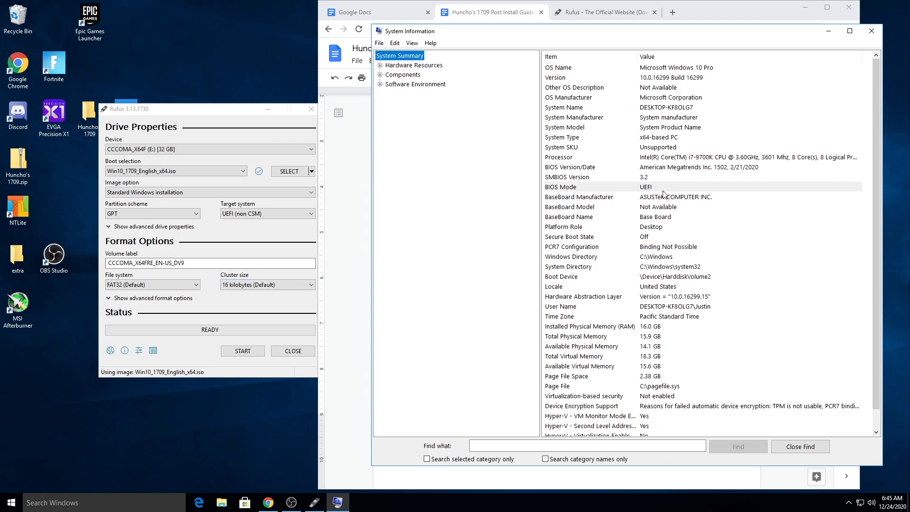
# Set the partition scheme to GPT and start writing Win10_1709_English_x64.iso to the 32 GB USB drive, accepting the data erasure
pyautogui.moveTo(219, 112); pyautogui.dragTo(186, 100)
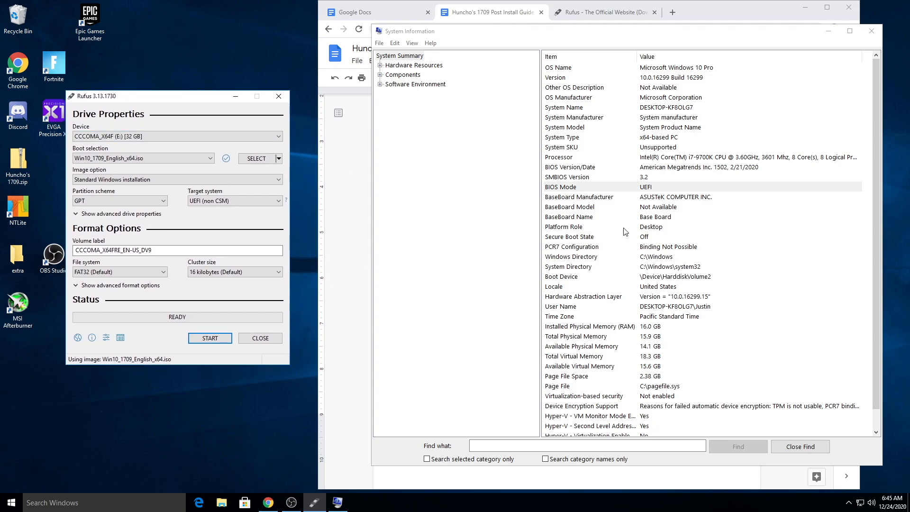
pyautogui.click(121, 199)
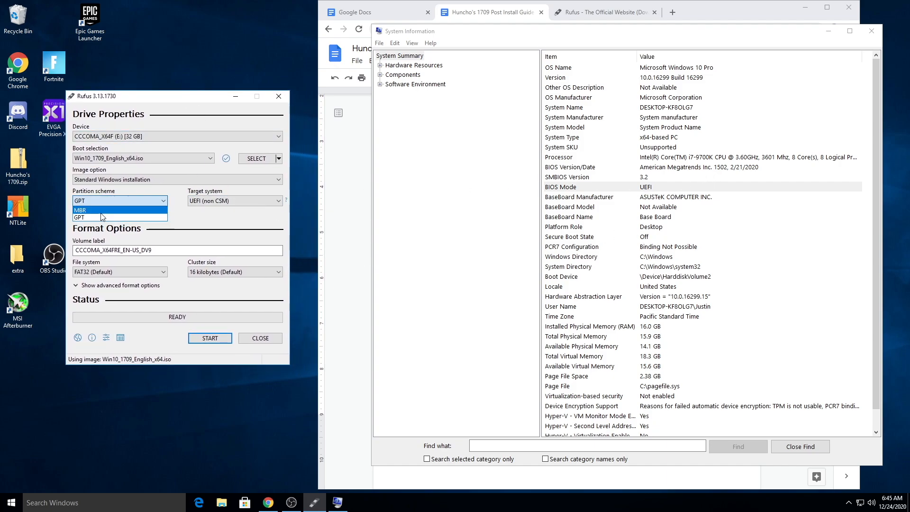
pyautogui.click(101, 210)
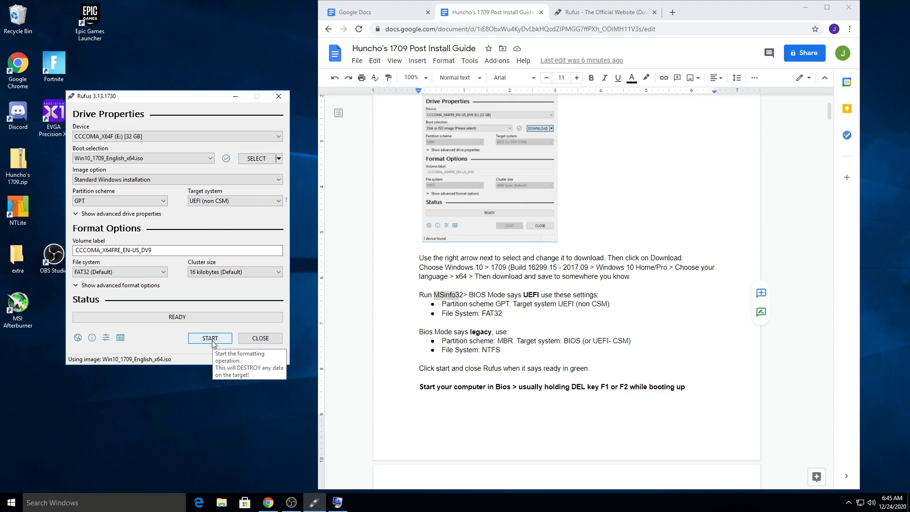
pyautogui.click(211, 340)
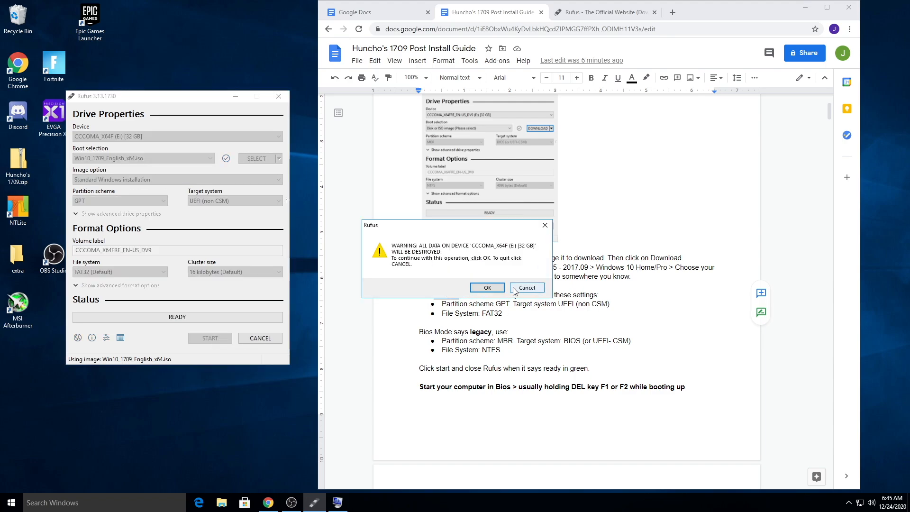
pyautogui.click(499, 288)
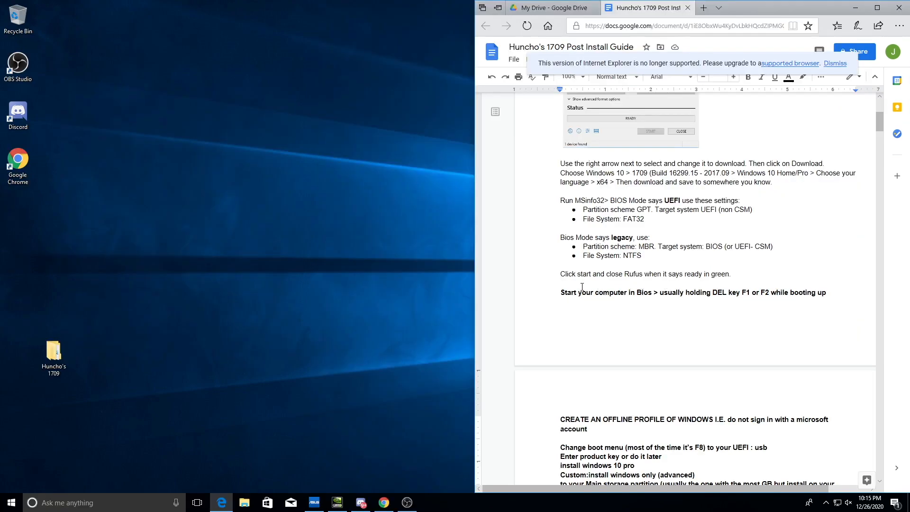
# Review the guide's instructions on entering the BIOS, booting from the UEFI USB, the product key, Windows 10 Pro and the offline profile
pyautogui.moveTo(564, 294); pyautogui.dragTo(775, 294)
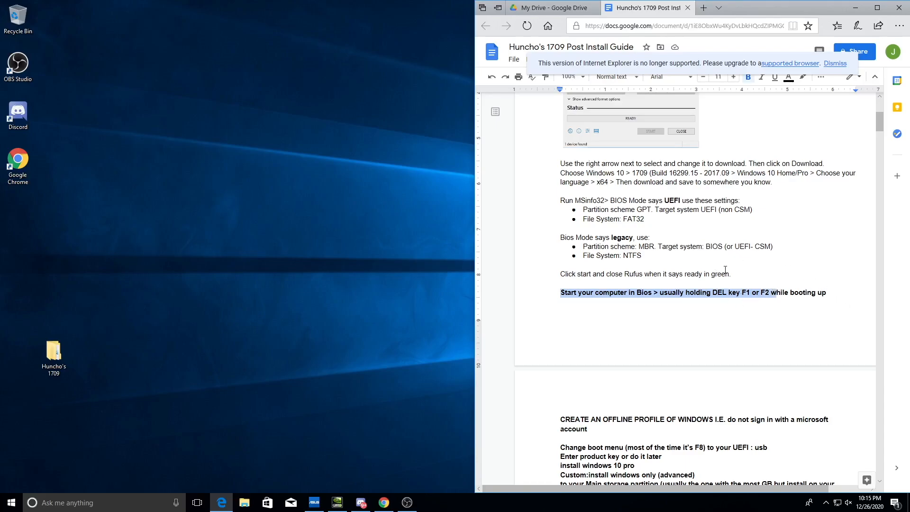
pyautogui.scroll(-3, 725, 270)
pyautogui.moveTo(561, 271); pyautogui.dragTo(626, 271)
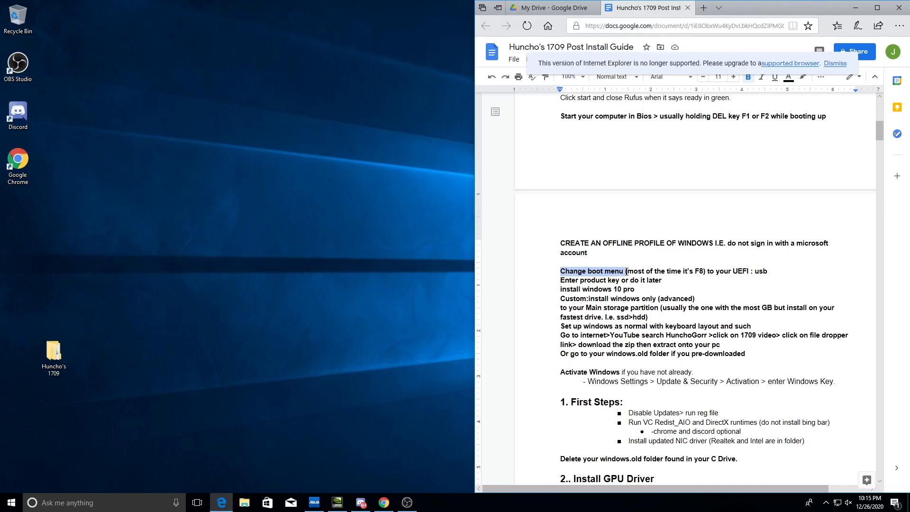
pyautogui.moveTo(694, 271); pyautogui.dragTo(766, 272)
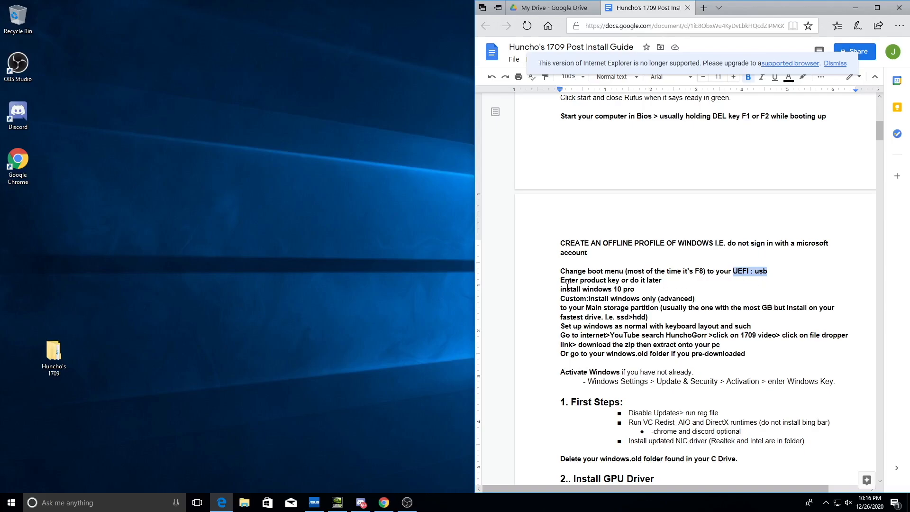
pyautogui.moveTo(561, 280); pyautogui.dragTo(674, 285)
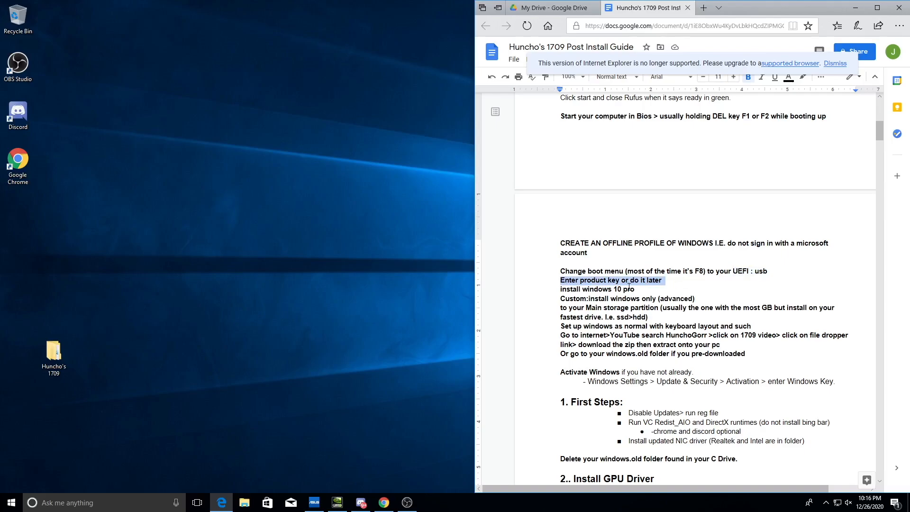
pyautogui.moveTo(637, 290); pyautogui.dragTo(608, 290)
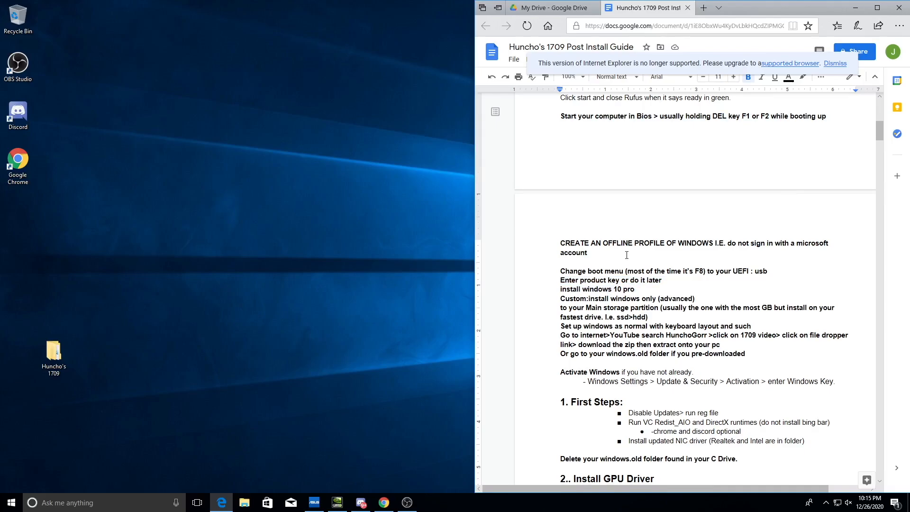
pyautogui.moveTo(588, 254); pyautogui.dragTo(556, 246)
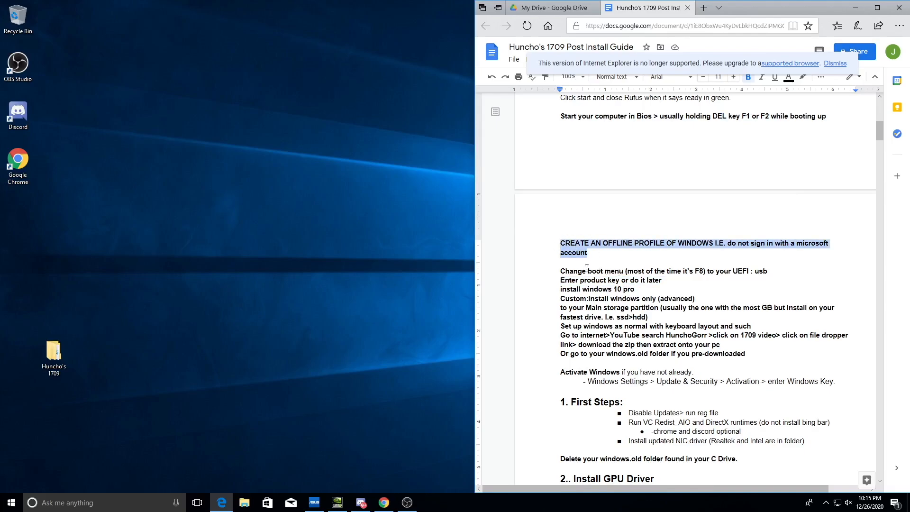
pyautogui.moveTo(569, 291); pyautogui.dragTo(560, 292)
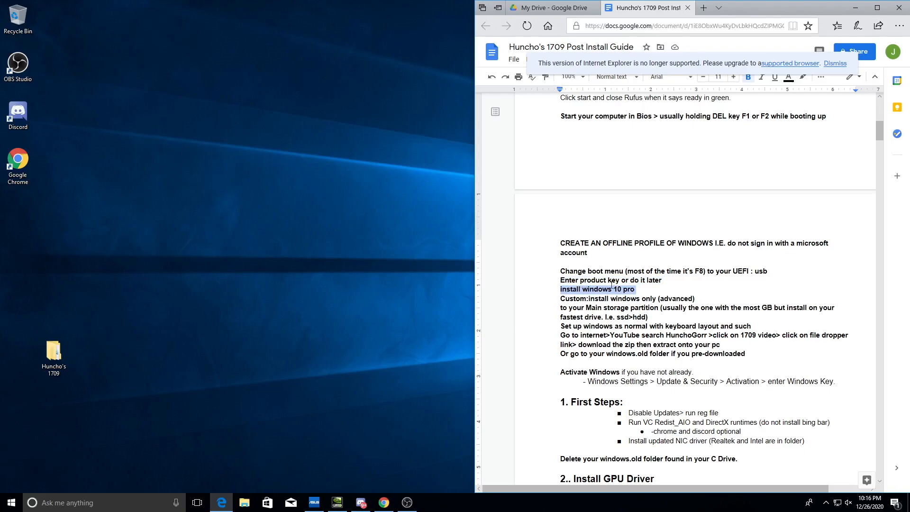
# Review the guide's instructions on the custom install, choosing the drive, Windows setup, getting the Huncho files and activating Windows
pyautogui.moveTo(560, 298); pyautogui.dragTo(696, 299)
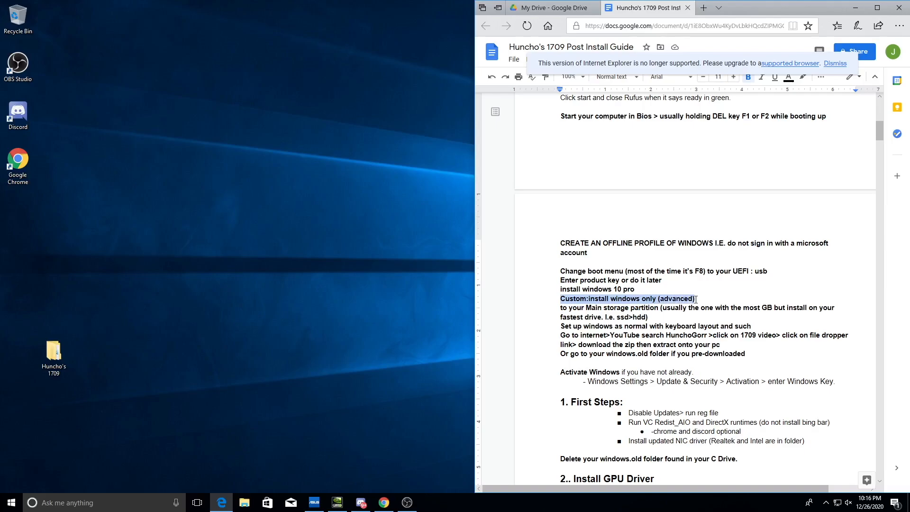
pyautogui.moveTo(586, 308); pyautogui.dragTo(658, 312)
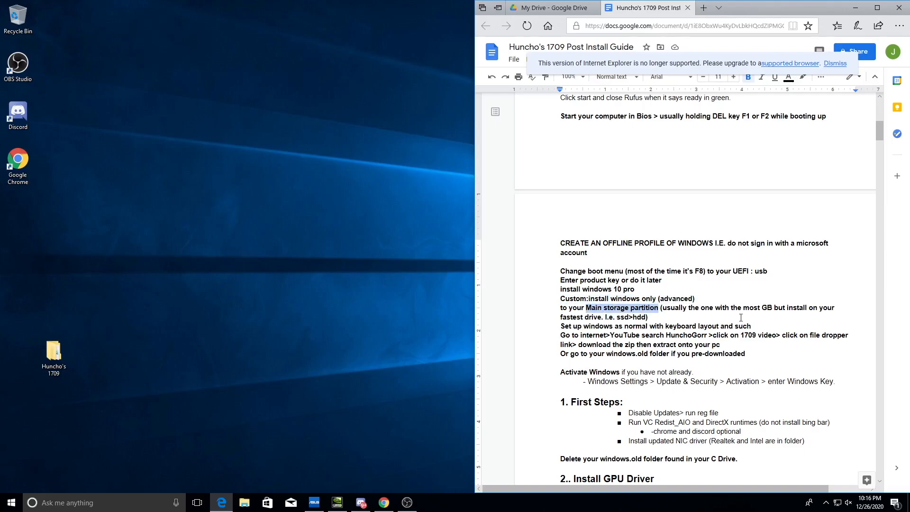
pyautogui.moveTo(773, 308); pyautogui.dragTo(744, 310)
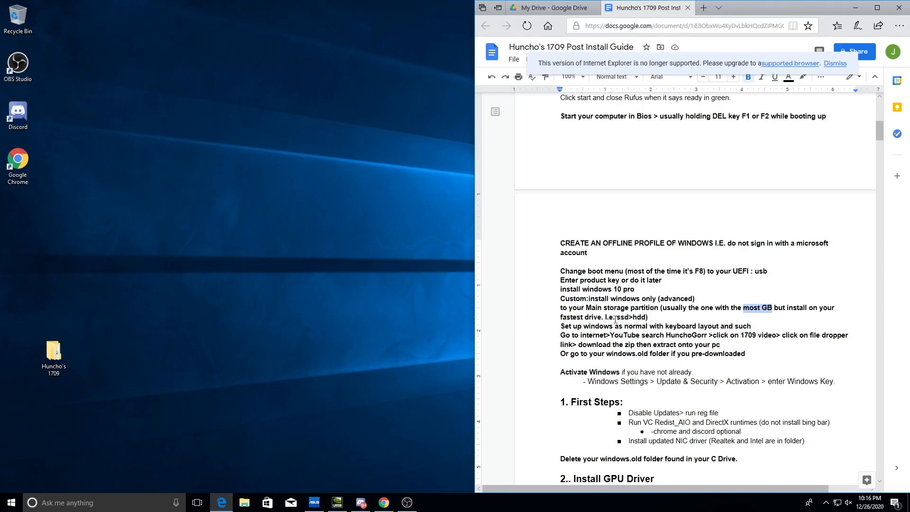
pyautogui.moveTo(616, 317); pyautogui.dragTo(631, 319)
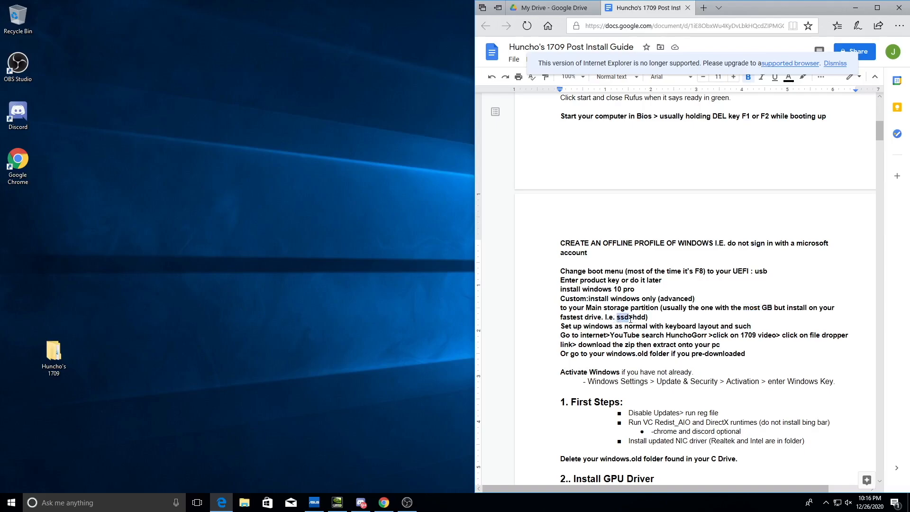
pyautogui.moveTo(562, 327); pyautogui.dragTo(752, 325)
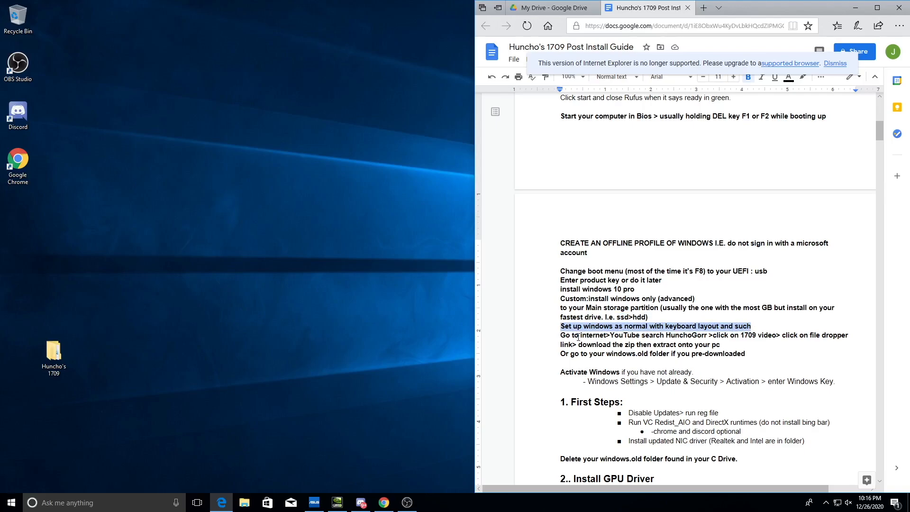
pyautogui.moveTo(580, 336); pyautogui.dragTo(846, 336)
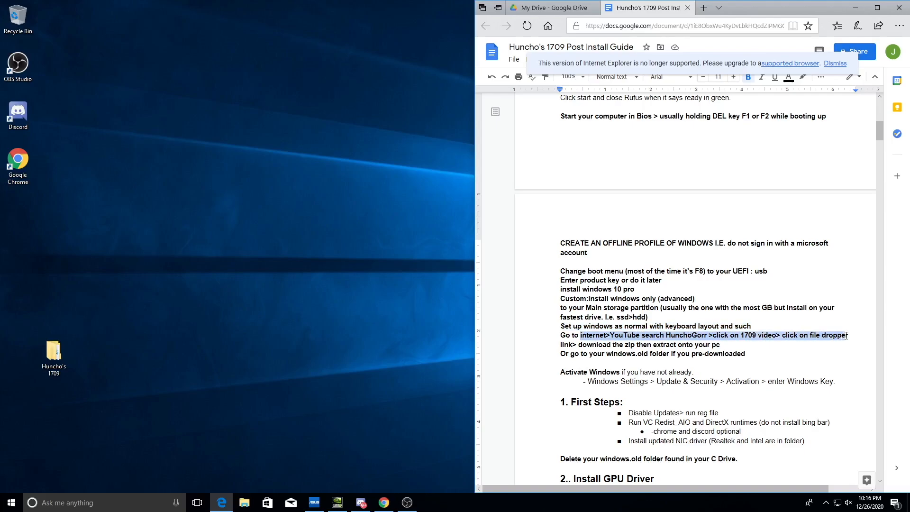
pyautogui.moveTo(606, 356); pyautogui.dragTo(750, 355)
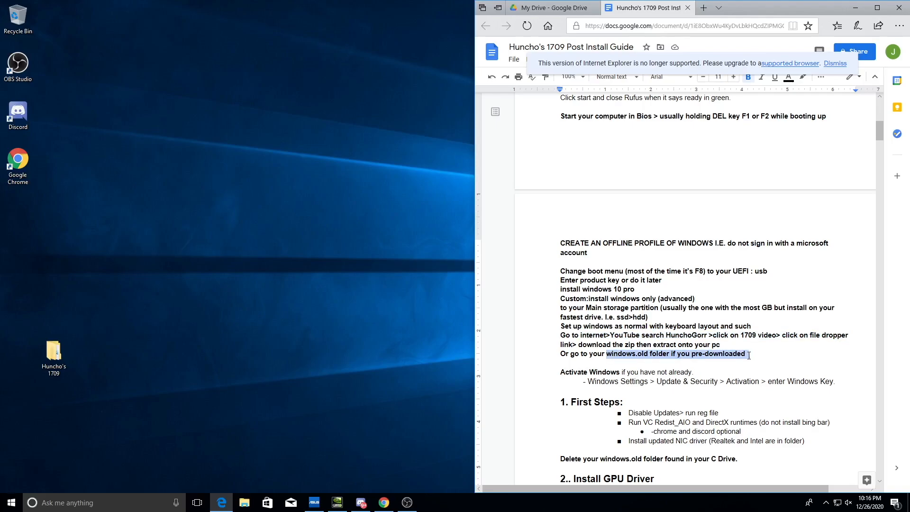
pyautogui.scroll(-3, 747, 356)
pyautogui.moveTo(836, 205); pyautogui.dragTo(560, 196)
# Run the 1 Disable_Driver_Searching_and_updates registry file from the 1 turn off updates folder inside 1. first steps, accepting the security warning
pyautogui.click(244, 502)
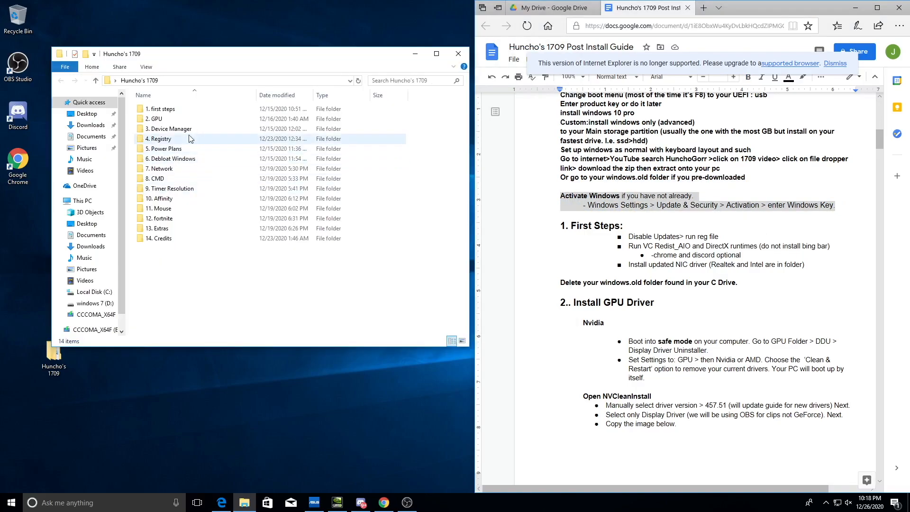
pyautogui.click(181, 110)
pyautogui.doubleClick(181, 111)
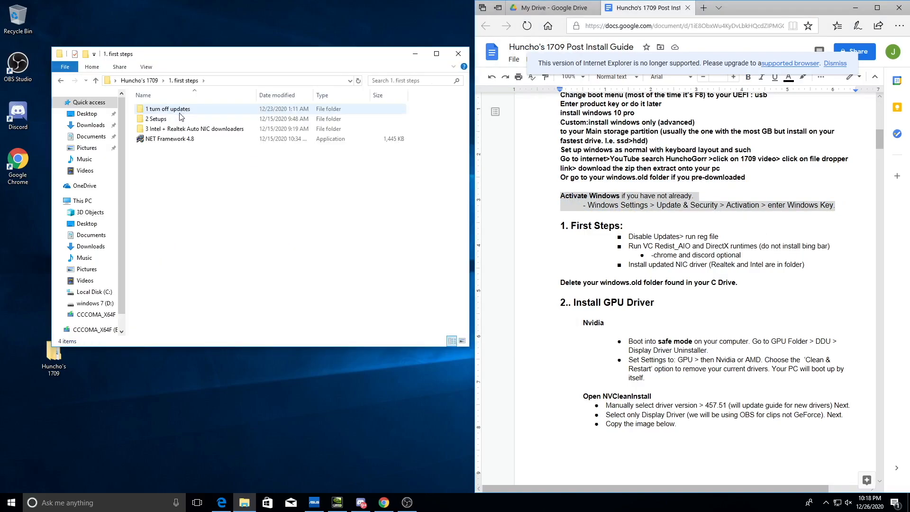
pyautogui.doubleClick(181, 111)
pyautogui.doubleClick(182, 111)
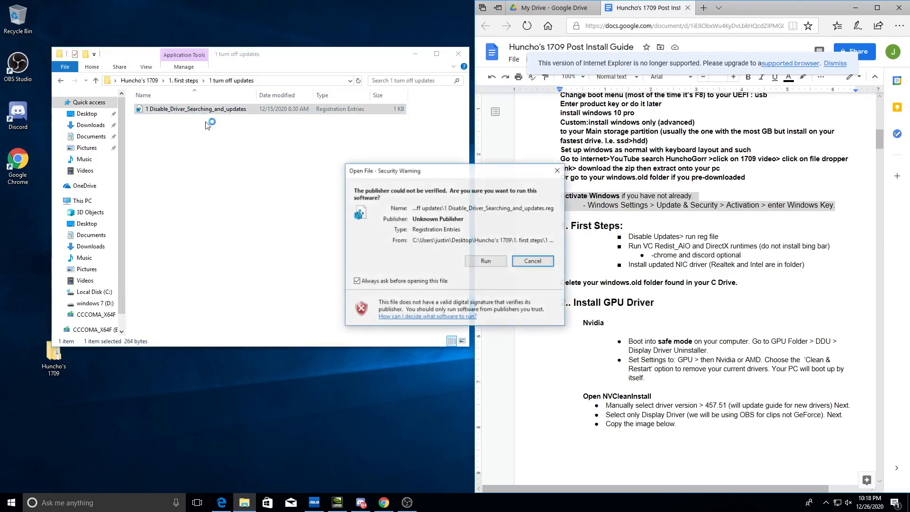
pyautogui.click(476, 263)
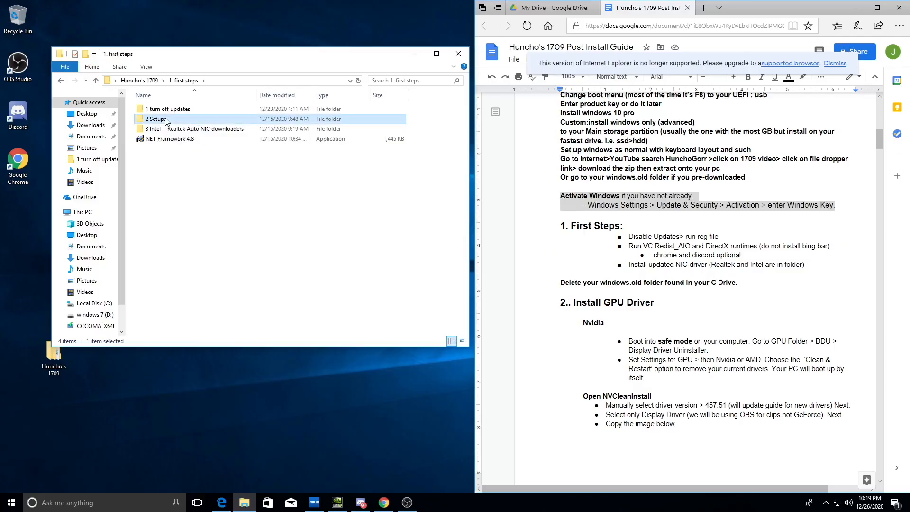
# From the 2 Setups folder, install DirectX Runtimes without the Bing Bar and run VCRedist_AIO
pyautogui.doubleClick(163, 118)
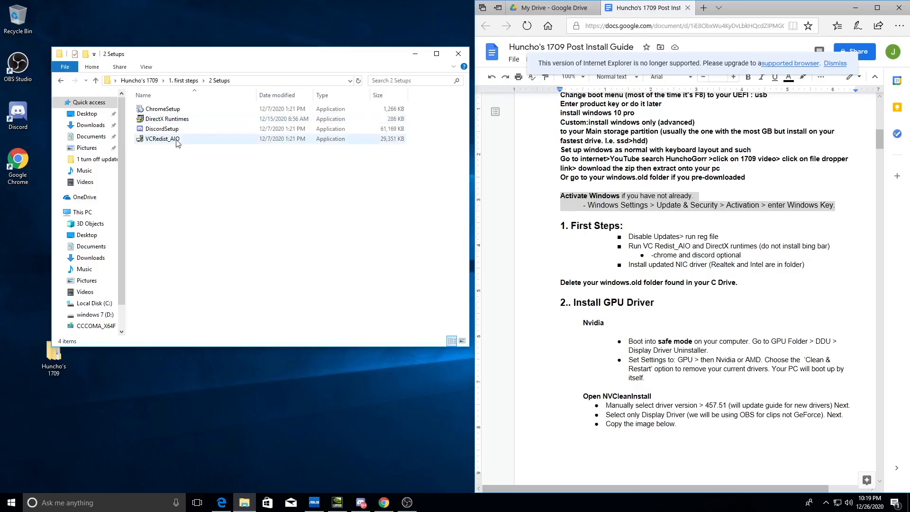
pyautogui.doubleClick(164, 120)
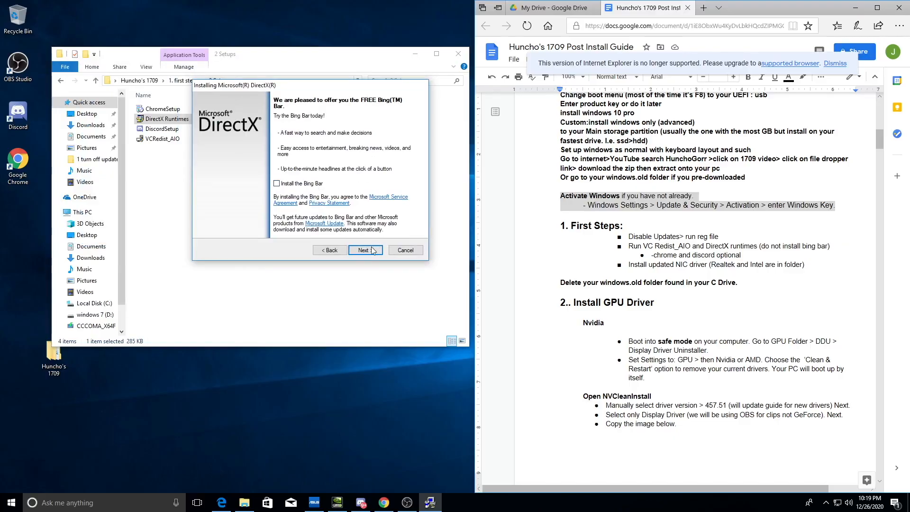
pyautogui.click(371, 251)
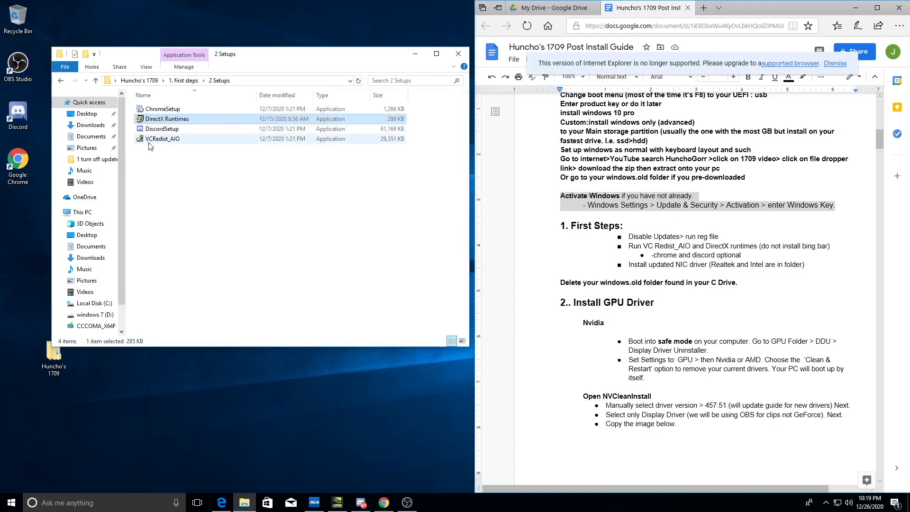
pyautogui.doubleClick(157, 139)
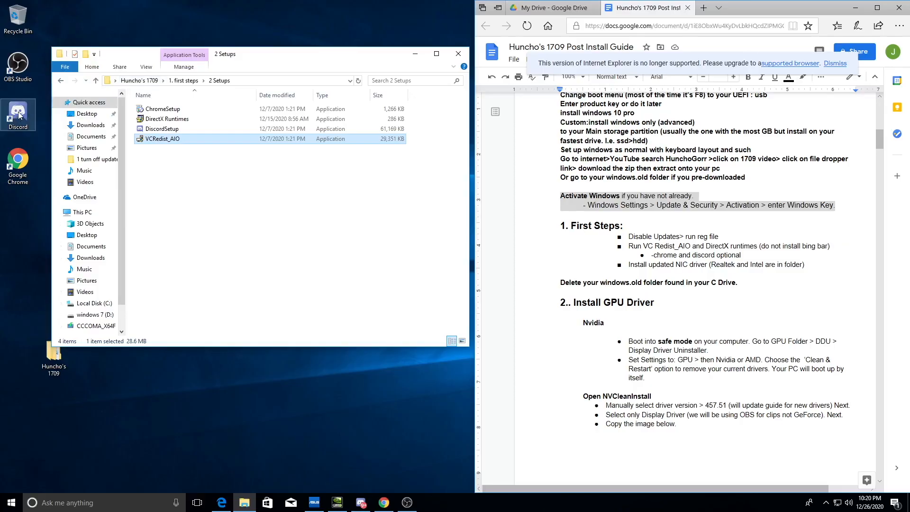
# Switch to Discord and check its in-game overlay, notification, Windows startup and hardware acceleration settings
pyautogui.doubleClick(18, 113)
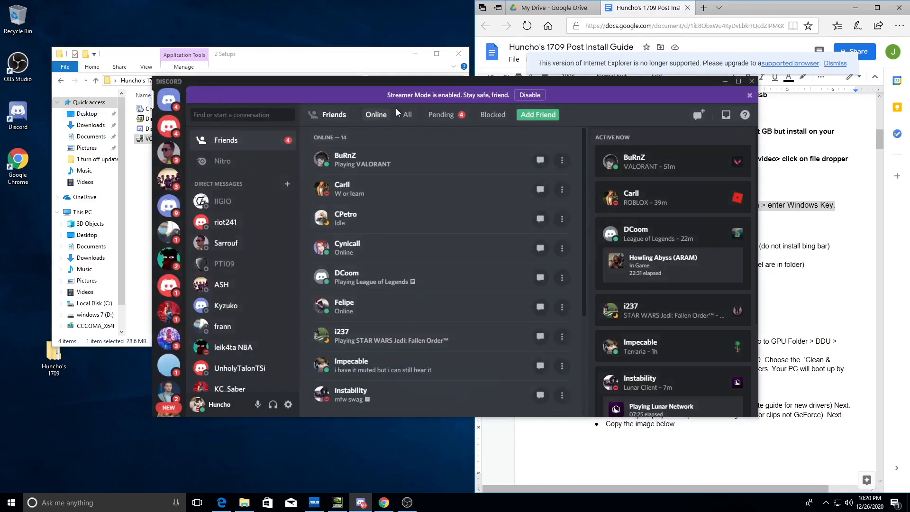
pyautogui.click(288, 404)
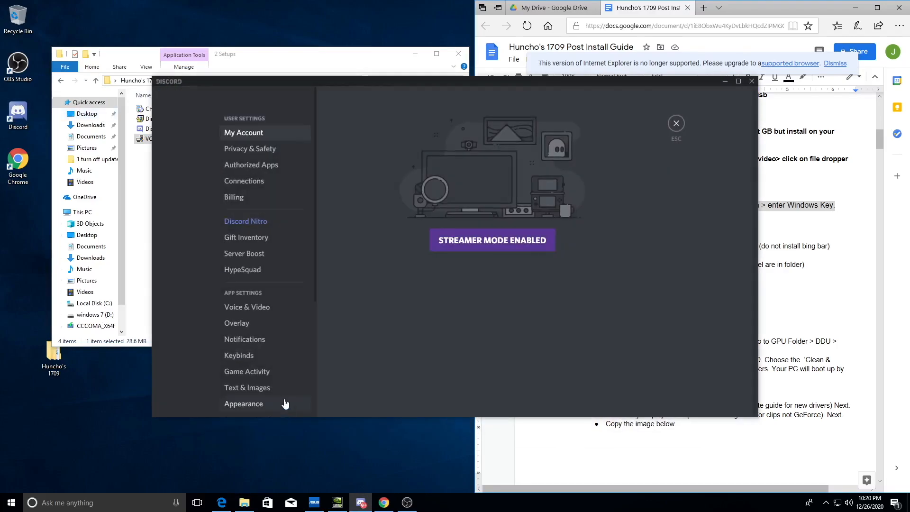
pyautogui.click(237, 322)
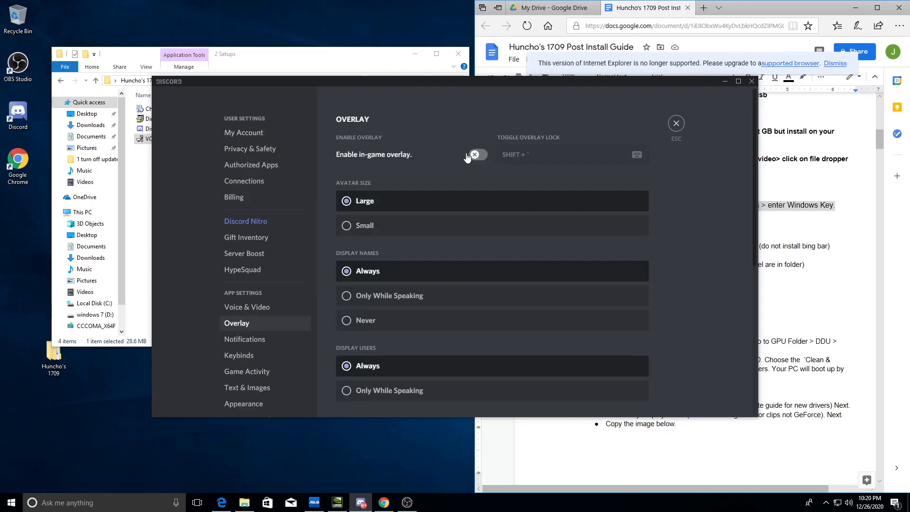
pyautogui.click(235, 340)
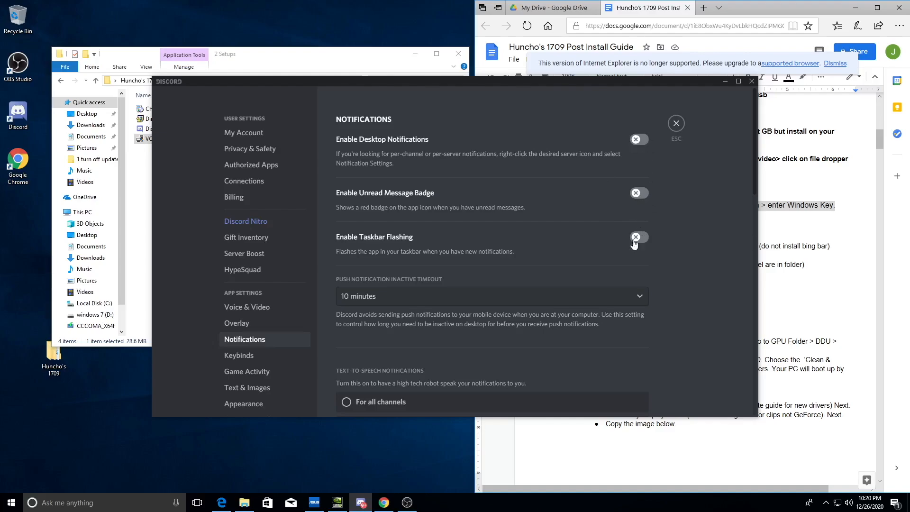
pyautogui.scroll(-4, 254, 377)
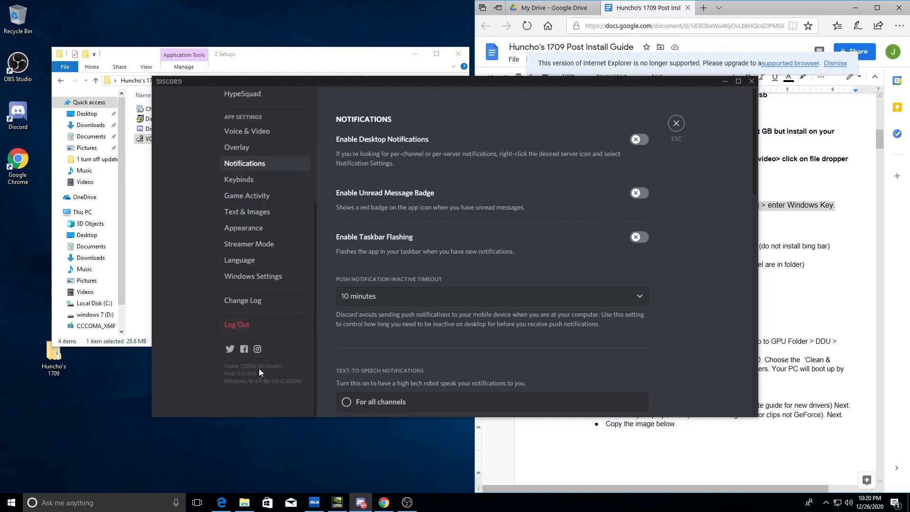
pyautogui.click(257, 278)
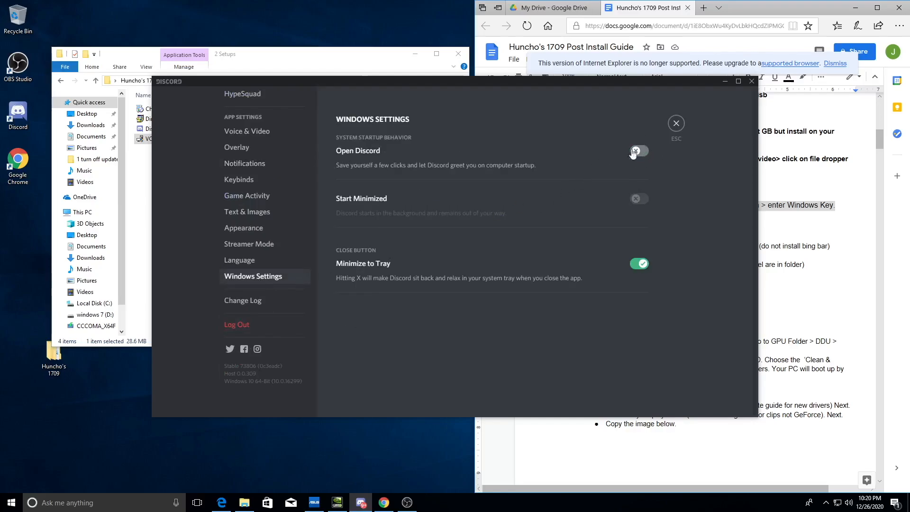
pyautogui.click(242, 228)
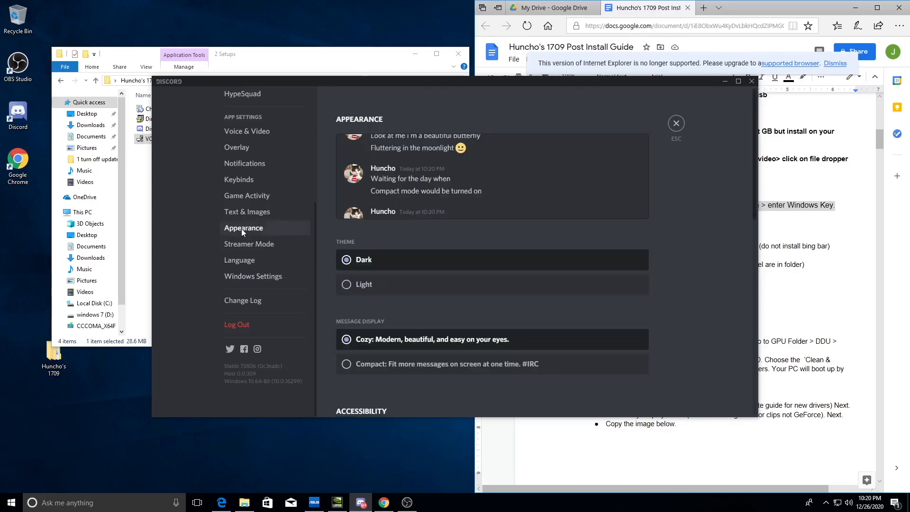
pyautogui.scroll(-5, 506, 252)
pyautogui.scroll(-4, 506, 256)
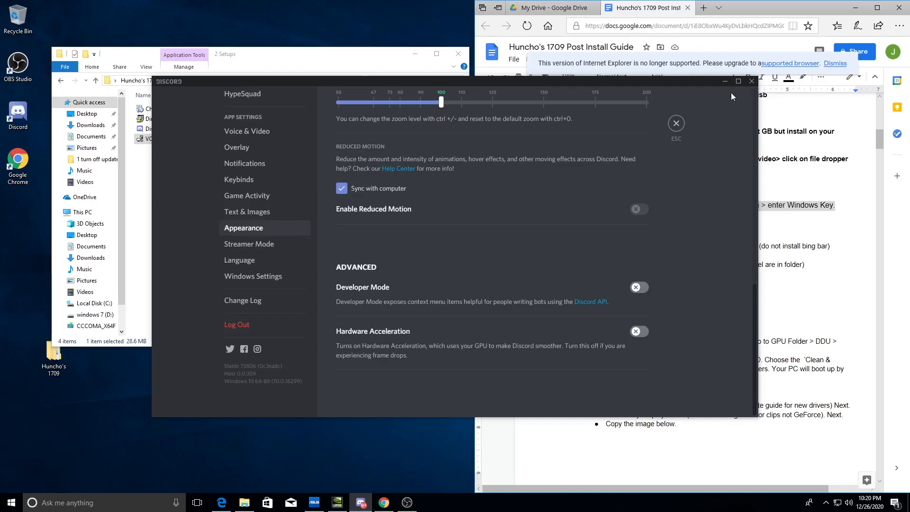
pyautogui.click(752, 81)
# Switch to Google Chrome and look through its settings, including the advanced section
pyautogui.doubleClick(24, 172)
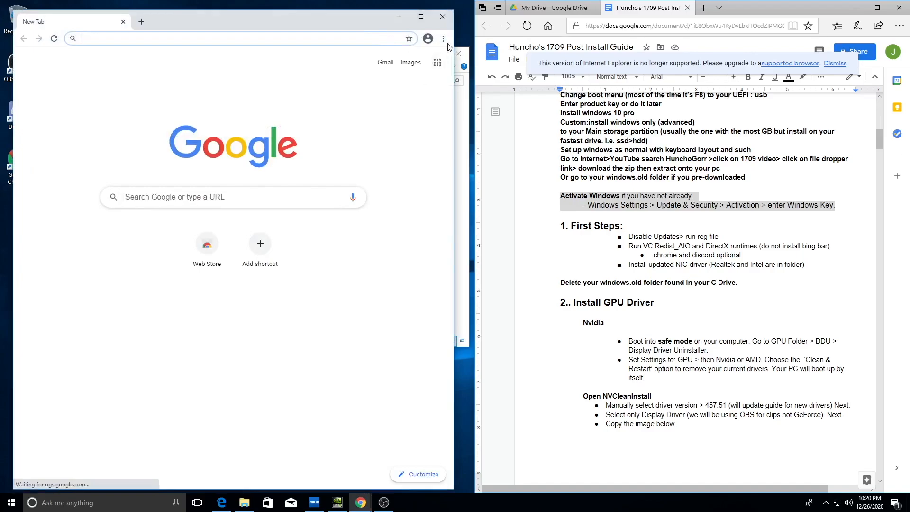
pyautogui.click(443, 38)
pyautogui.click(361, 204)
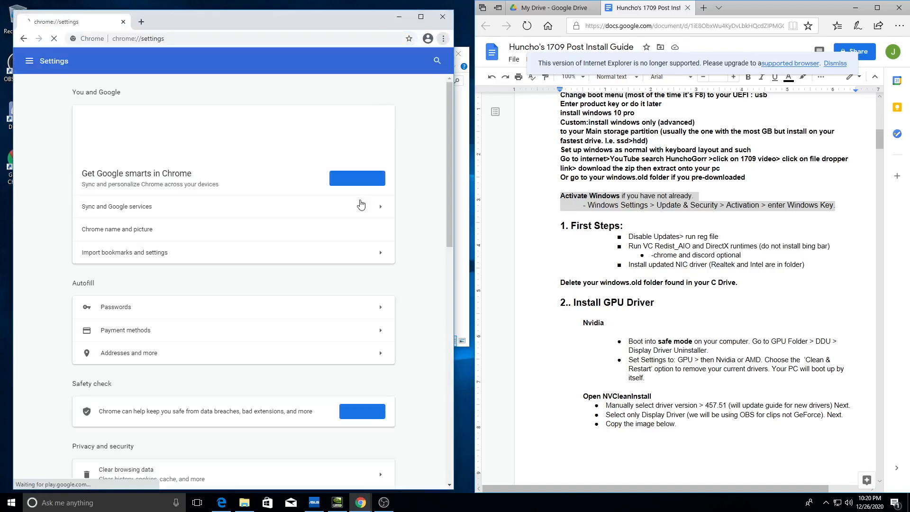
pyautogui.scroll(-15, 343, 221)
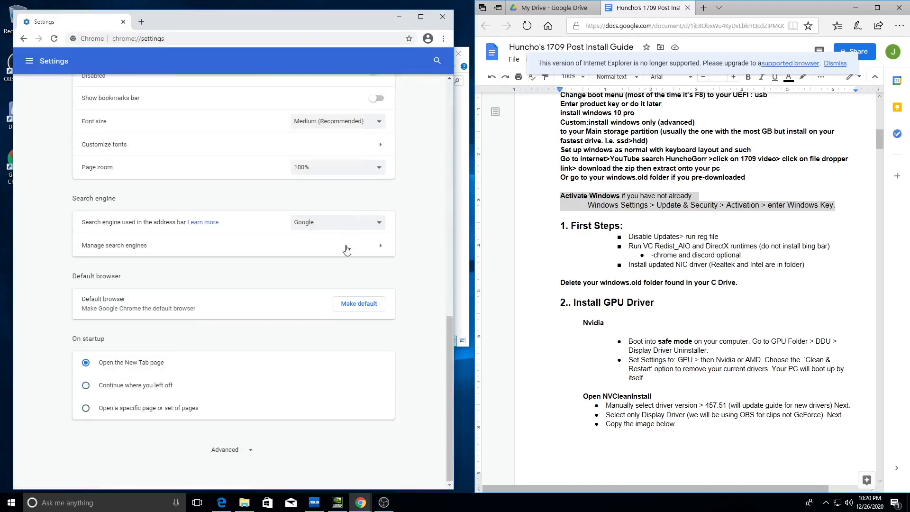
pyautogui.click(244, 449)
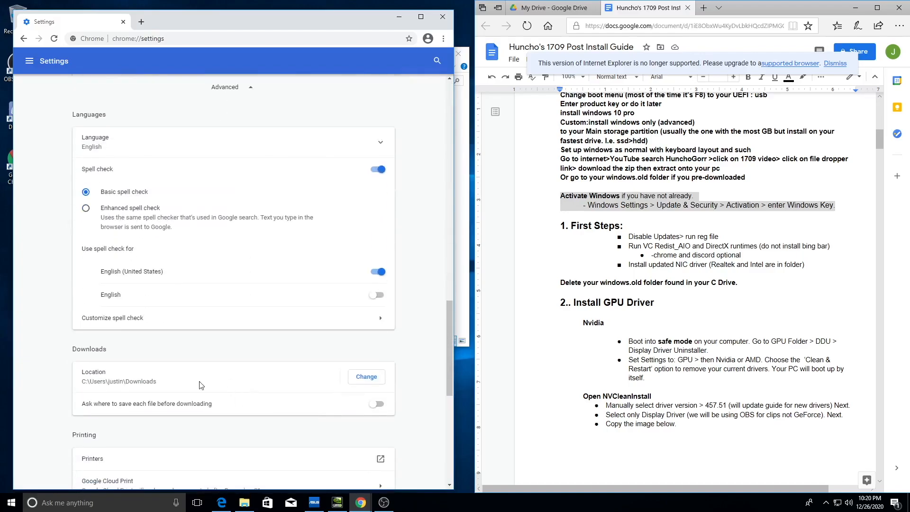
pyautogui.scroll(-8, 204, 384)
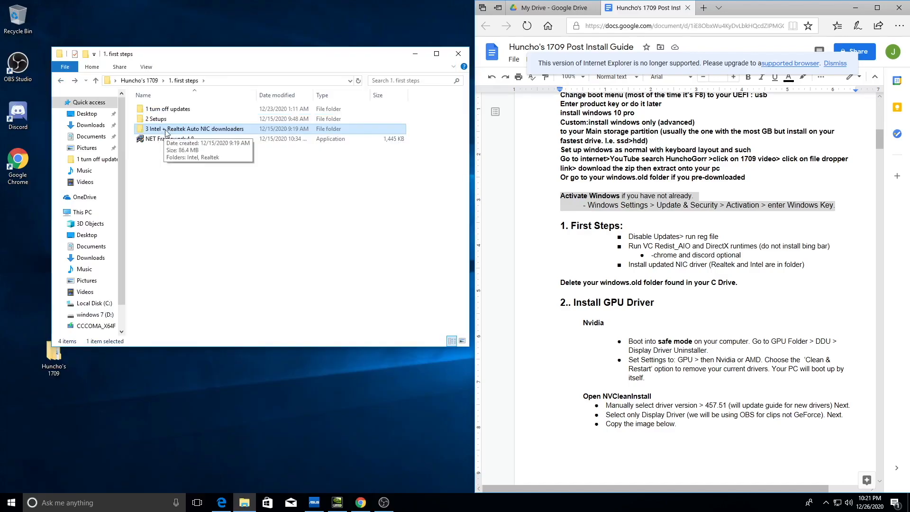
# Install the Intel network device drivers from PROWinx64 without Intel PROSet and Advanced Network Services, and run the NET Framework 4.8 installer
pyautogui.doubleClick(165, 133)
pyautogui.doubleClick(174, 110)
pyautogui.doubleClick(188, 113)
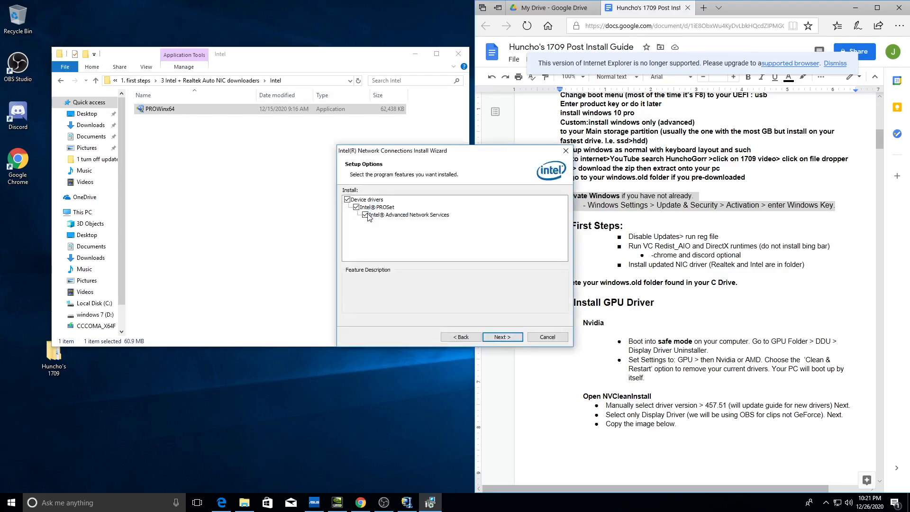
pyautogui.click(365, 214)
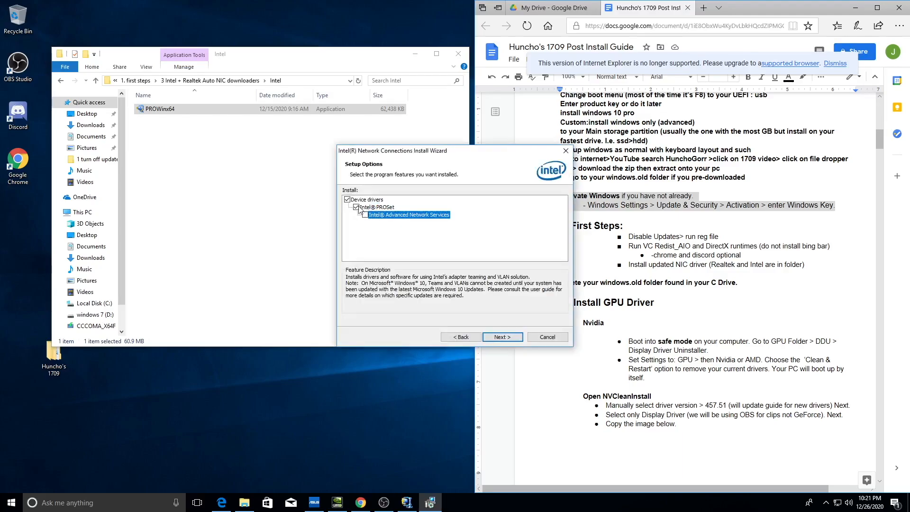
pyautogui.click(357, 207)
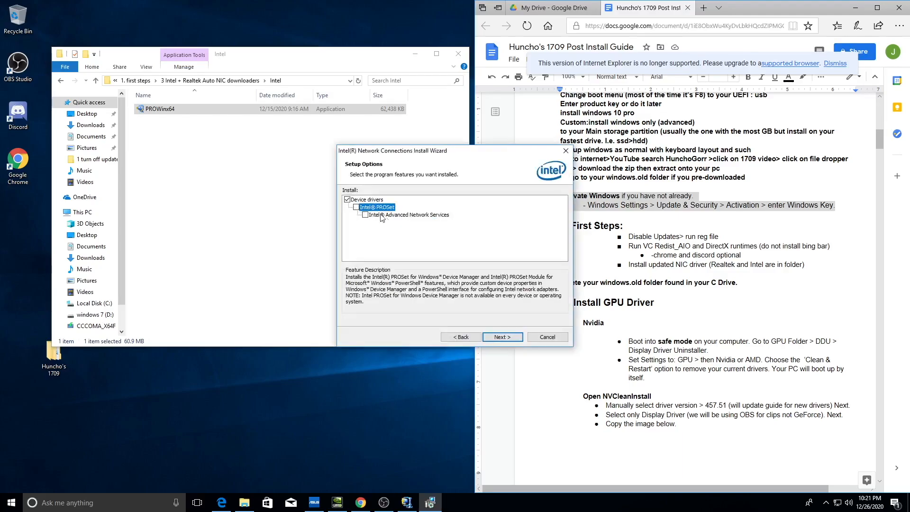
pyautogui.click(503, 337)
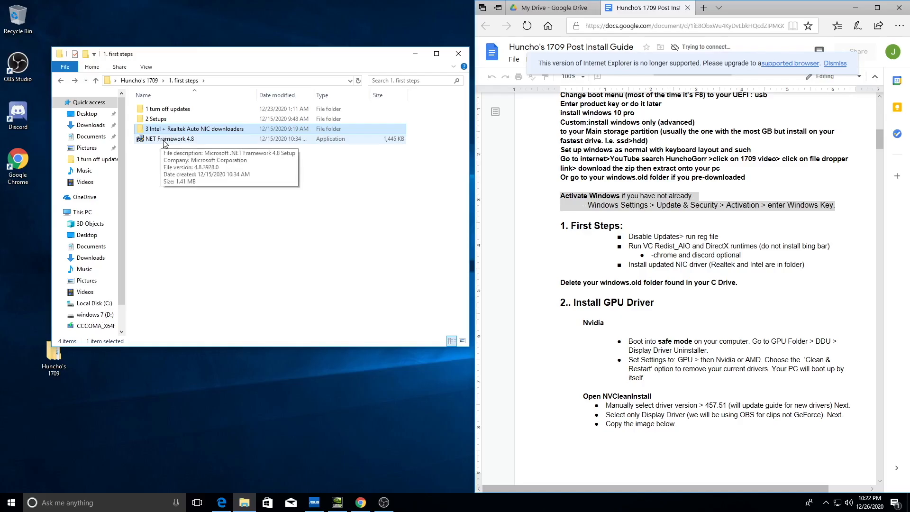
pyautogui.doubleClick(165, 139)
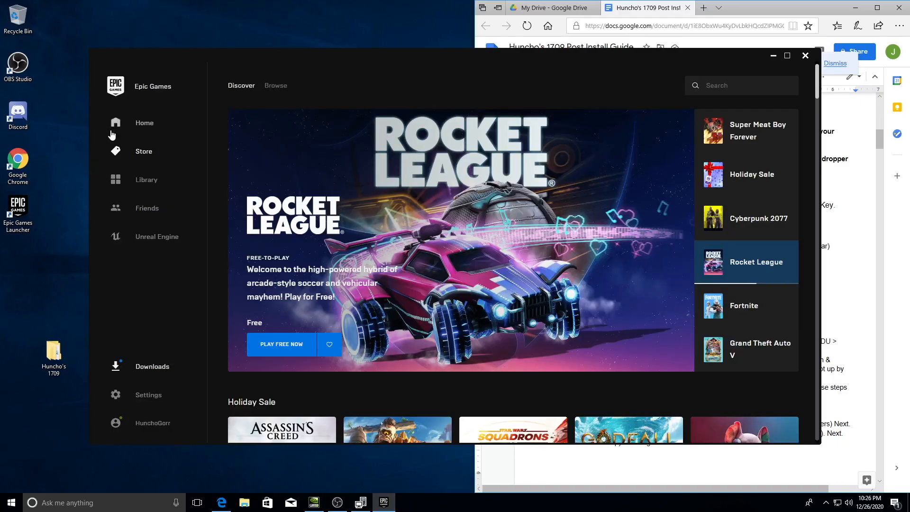
# In the Epic Games Launcher, view the downloads window and open the friends list
pyautogui.click(151, 366)
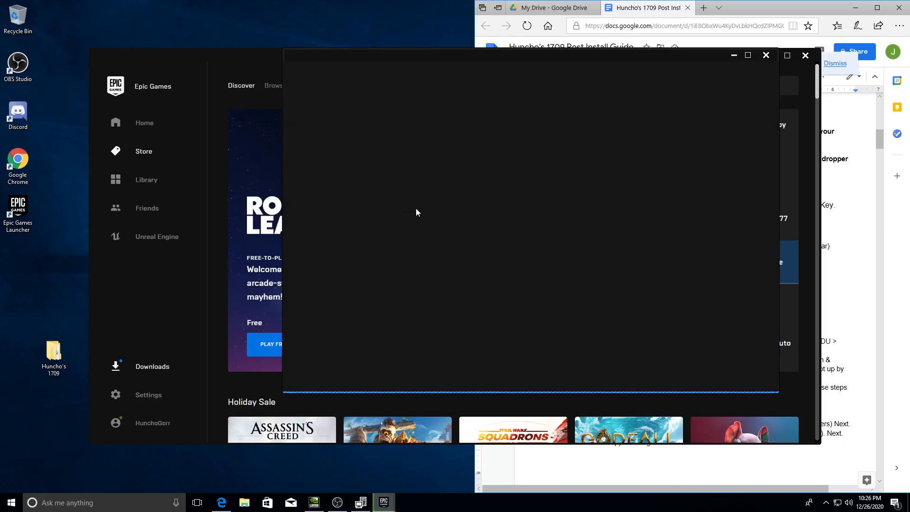
pyautogui.press('Escape')
pyautogui.click(145, 208)
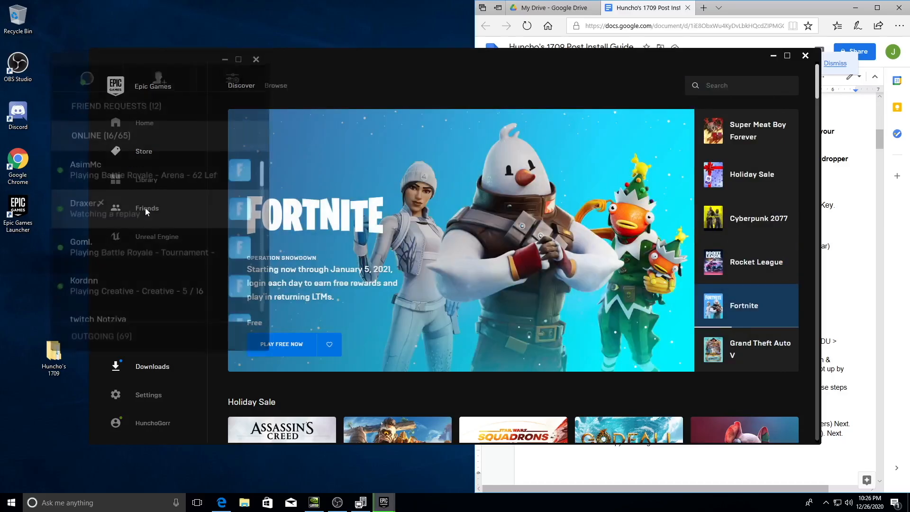
# Open the friends list settings and turn off Show Notifications
pyautogui.click(231, 73)
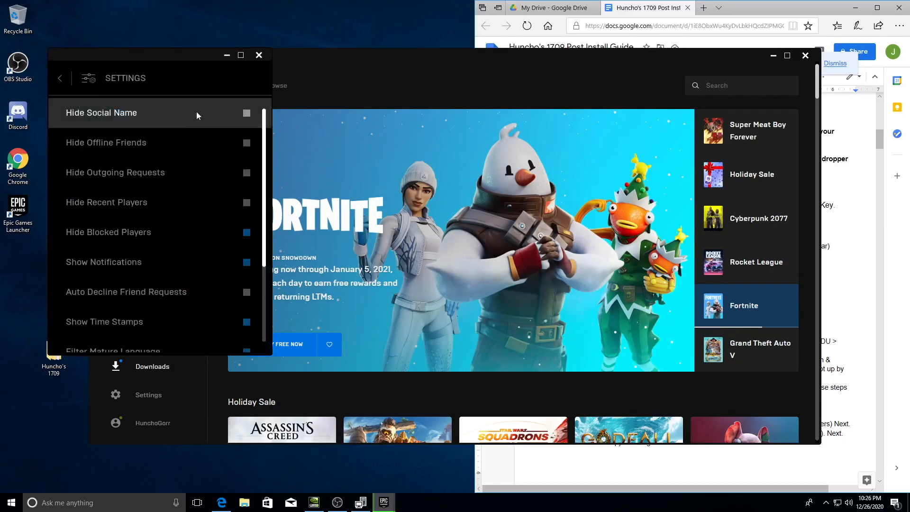
pyautogui.click(234, 266)
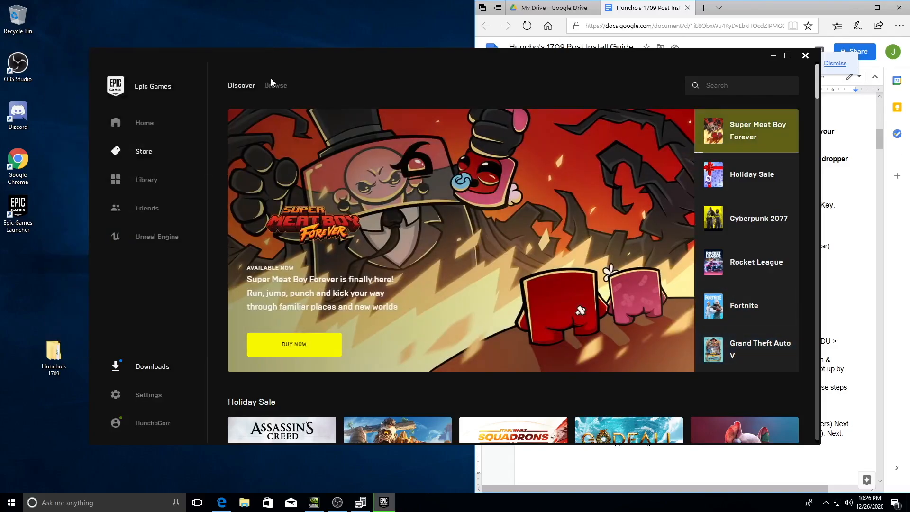
# In the launcher settings, disable Minimize To System Tray, Run When My Computer Starts, Allow Installs While Editors Are Running and Enable Cloud Saves
pyautogui.click(148, 395)
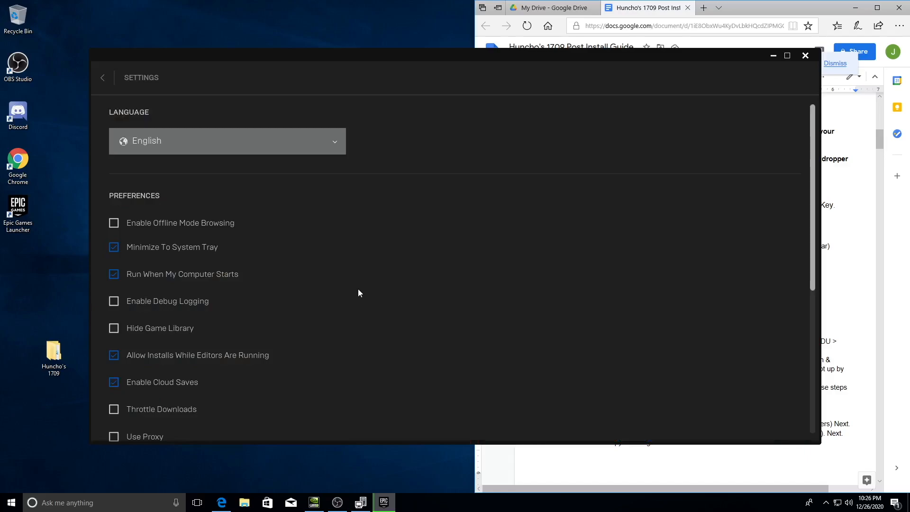
pyautogui.click(188, 255)
pyautogui.click(188, 279)
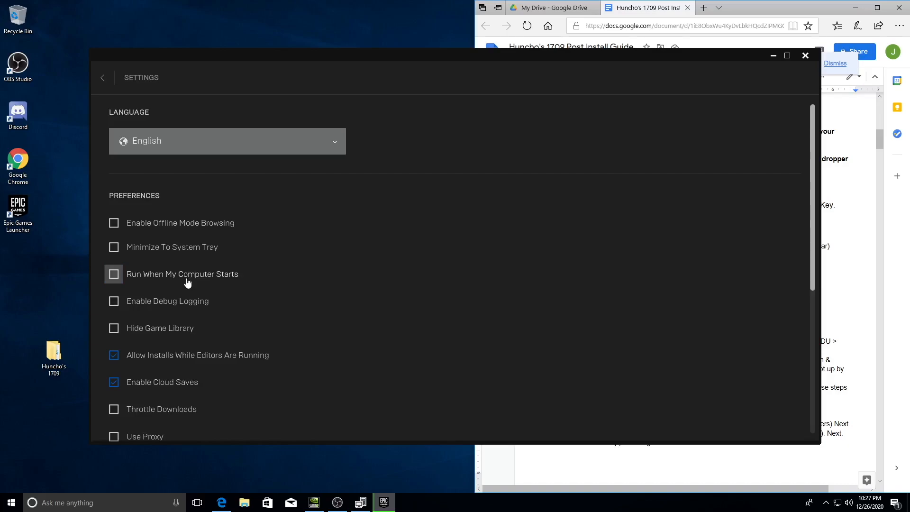
pyautogui.click(208, 358)
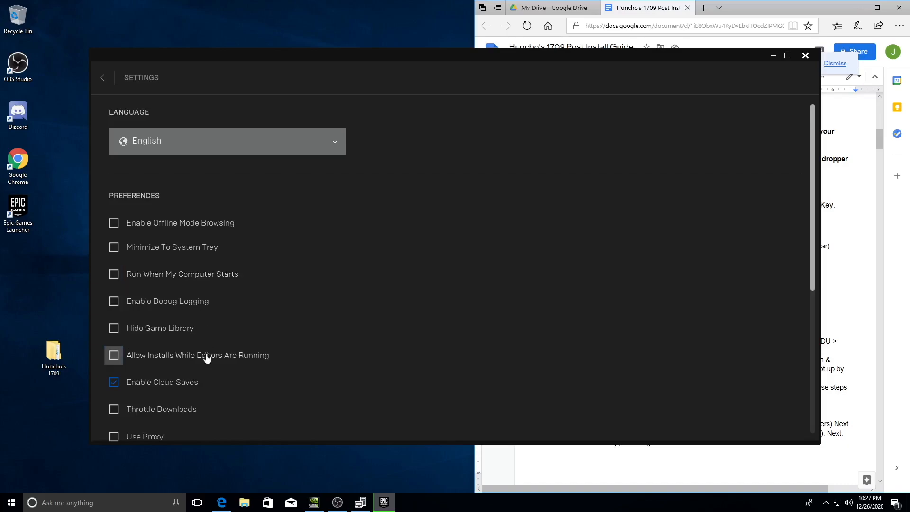
pyautogui.click(184, 381)
# Disable the free game and the news and special offer desktop notifications, and leave the launcher settings
pyautogui.scroll(-2, 188, 381)
pyautogui.scroll(-2, 182, 370)
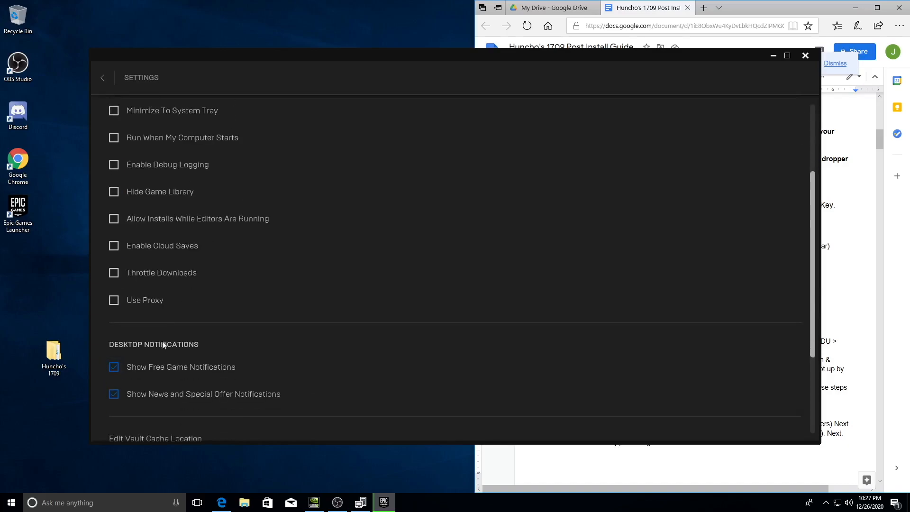
pyautogui.click(163, 370)
pyautogui.click(171, 400)
pyautogui.scroll(-3, 178, 370)
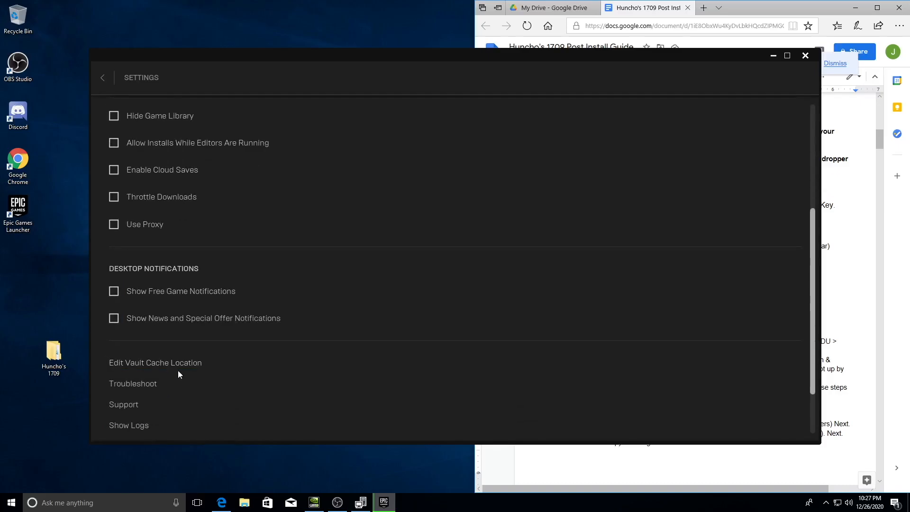
pyautogui.click(102, 78)
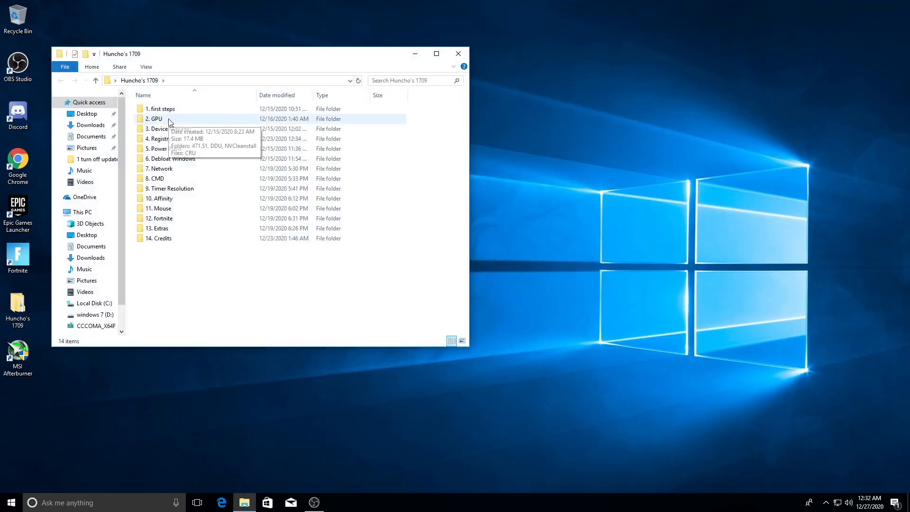
# Open the 2. GPU folder in Huncho's 1709 and find the safe mode instruction in the guide's Nvidia section
pyautogui.doubleClick(170, 119)
pyautogui.moveTo(200, 56); pyautogui.dragTo(264, 48)
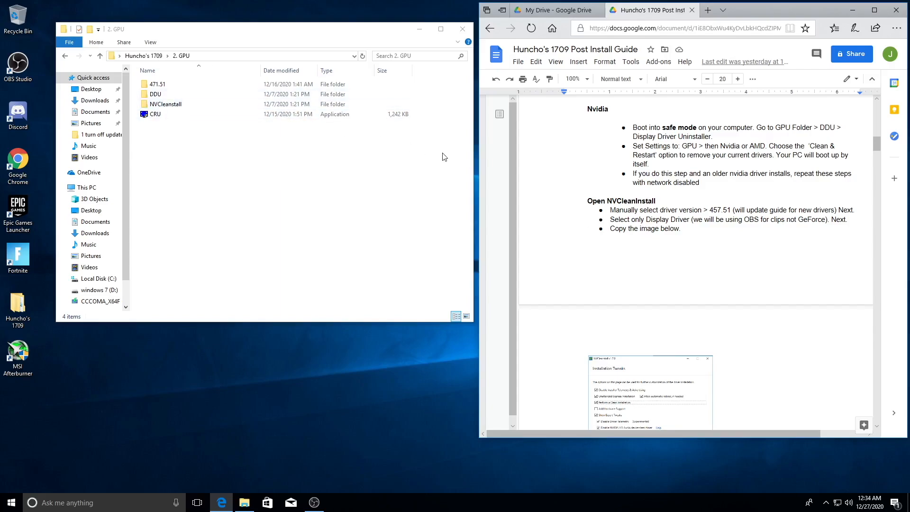
pyautogui.moveTo(662, 128); pyautogui.dragTo(695, 126)
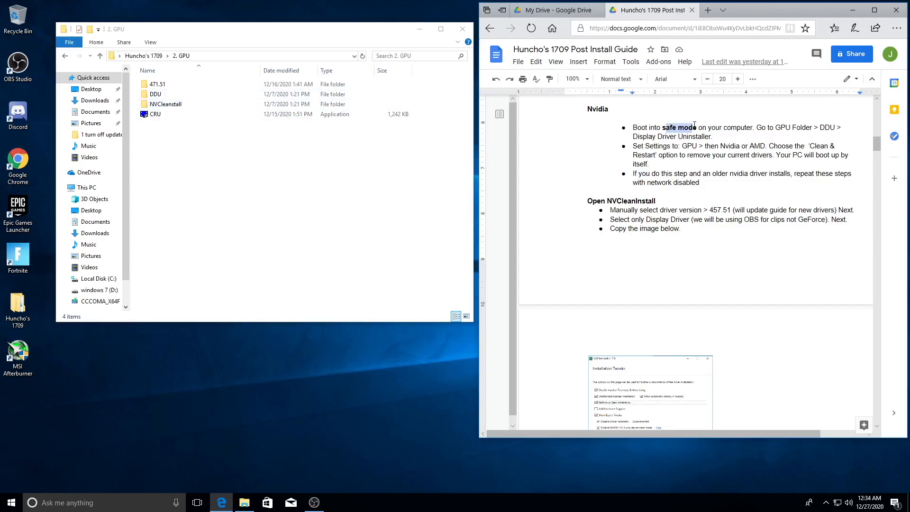
pyautogui.click(664, 128)
# Check the Windows shut down options and read the Digital Citizen article on booting into safe mode through Startup Settings
pyautogui.rightClick(11, 503)
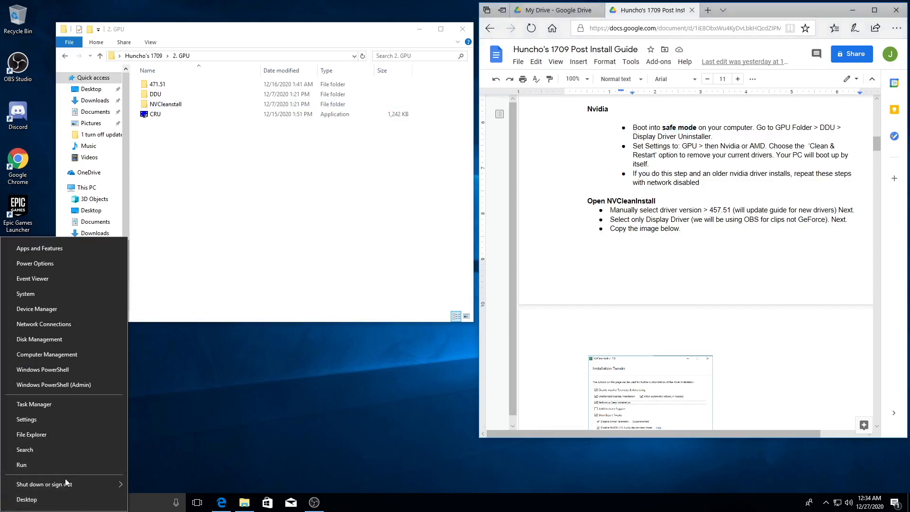
pyautogui.moveTo(80, 482)
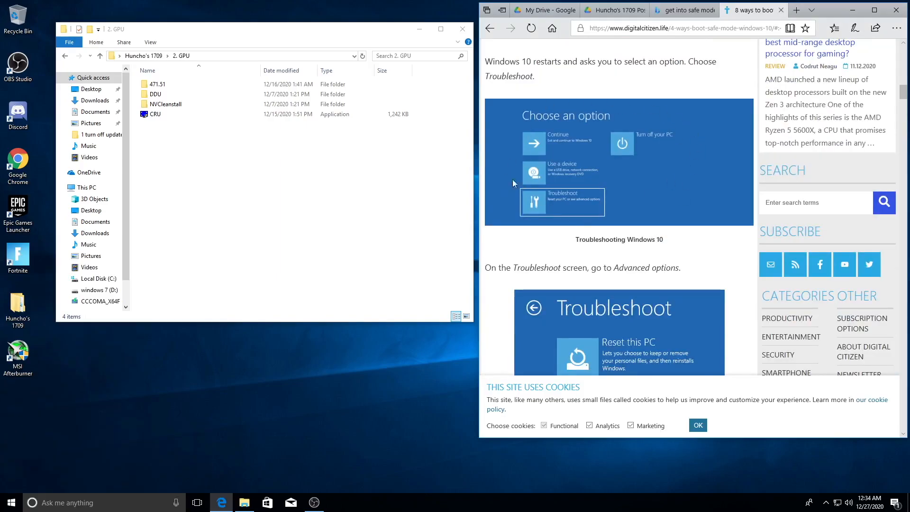
pyautogui.scroll(-3, 567, 209)
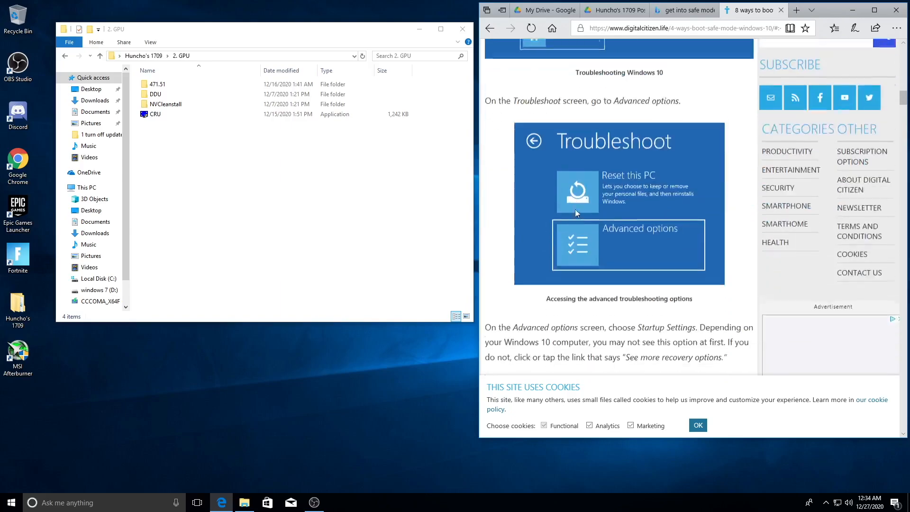
pyautogui.scroll(-4, 601, 234)
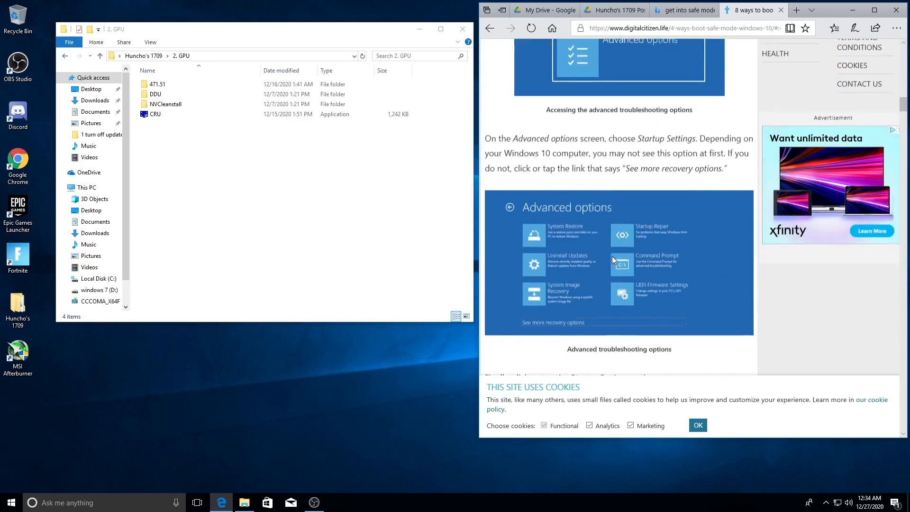
pyautogui.moveTo(638, 74); pyautogui.dragTo(697, 74)
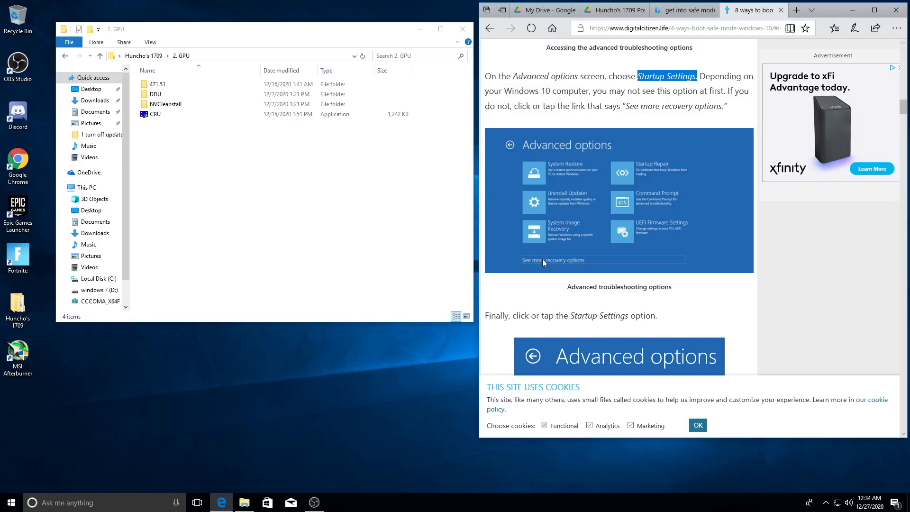
pyautogui.scroll(-3, 597, 271)
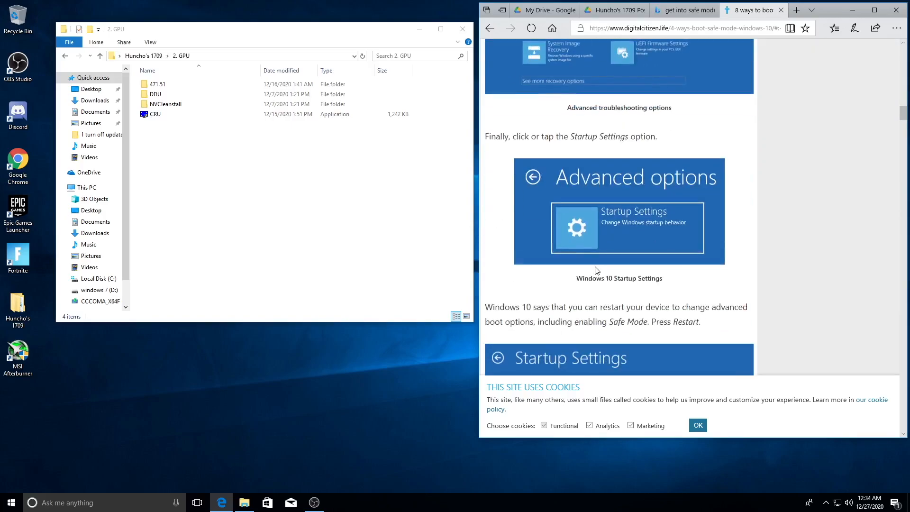
pyautogui.scroll(-4, 573, 233)
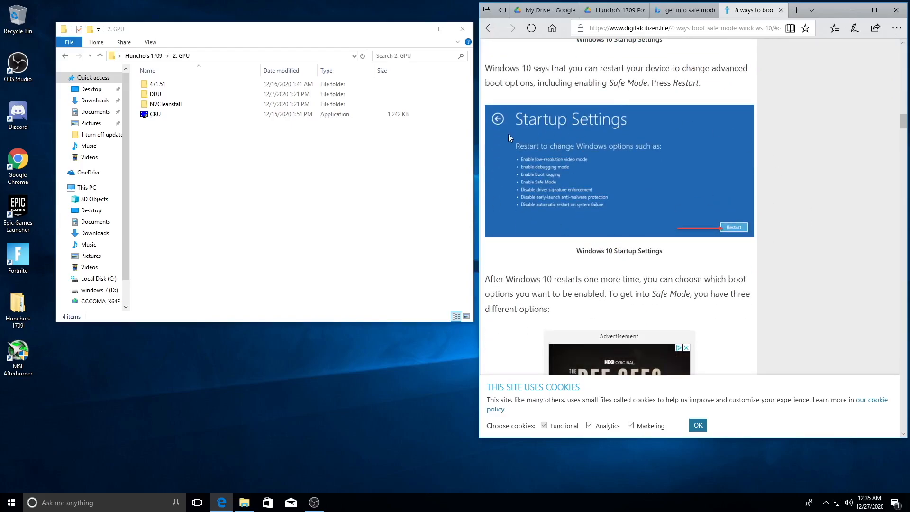
pyautogui.scroll(-3, 678, 247)
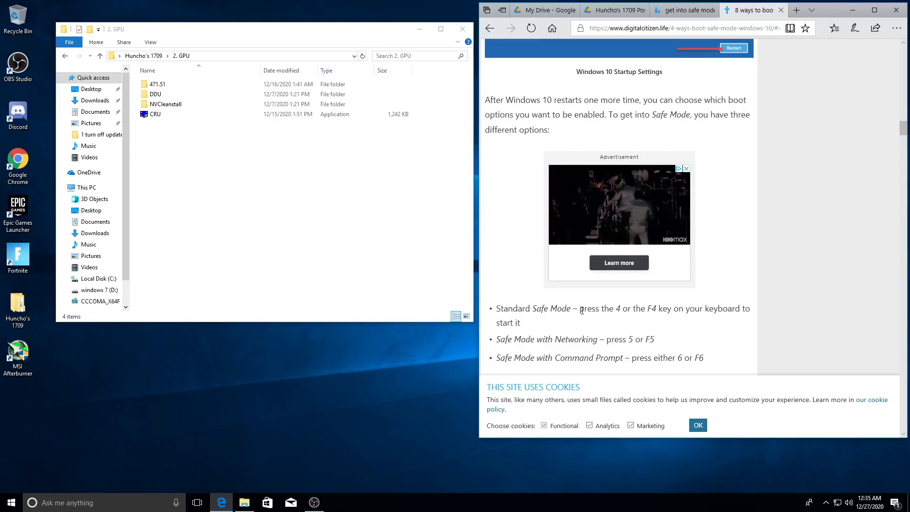
pyautogui.moveTo(613, 311); pyautogui.dragTo(622, 343)
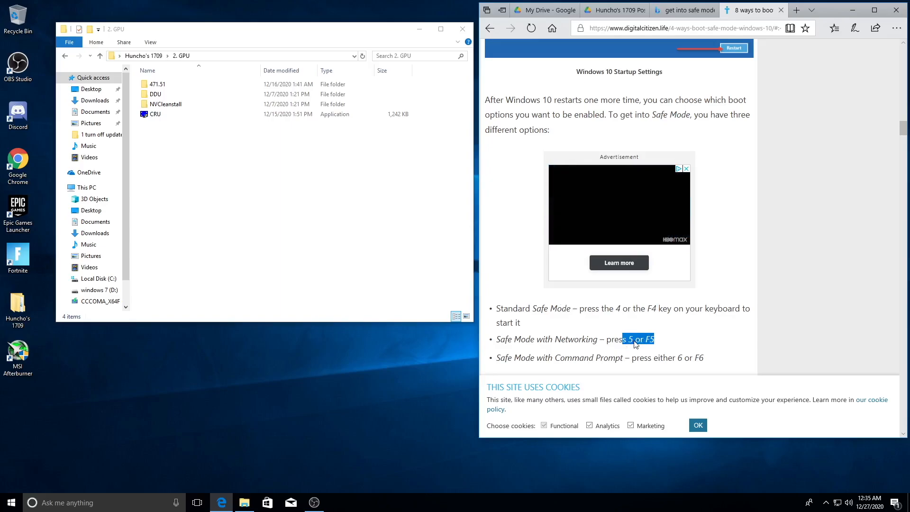
# Return to the post install guide, launch Display Driver Uninstaller from the DDU folder and set its device type to GPU
pyautogui.click(614, 10)
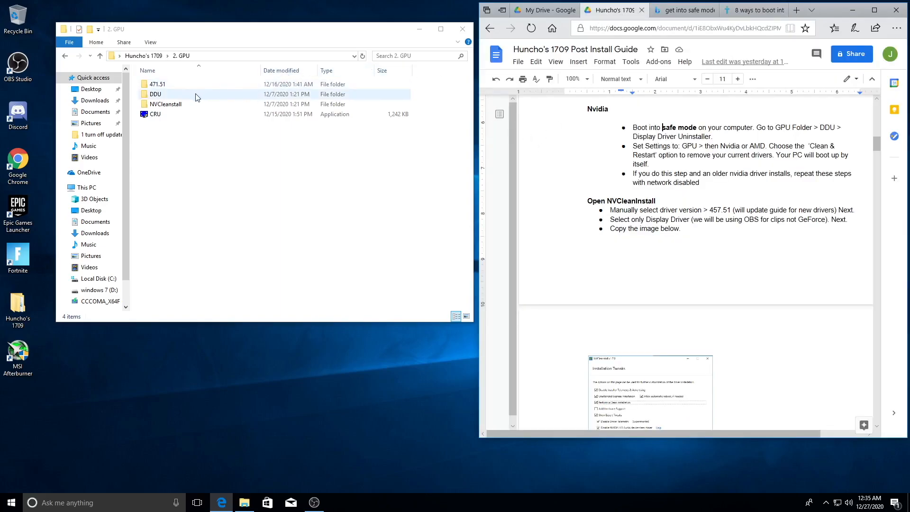
pyautogui.doubleClick(180, 98)
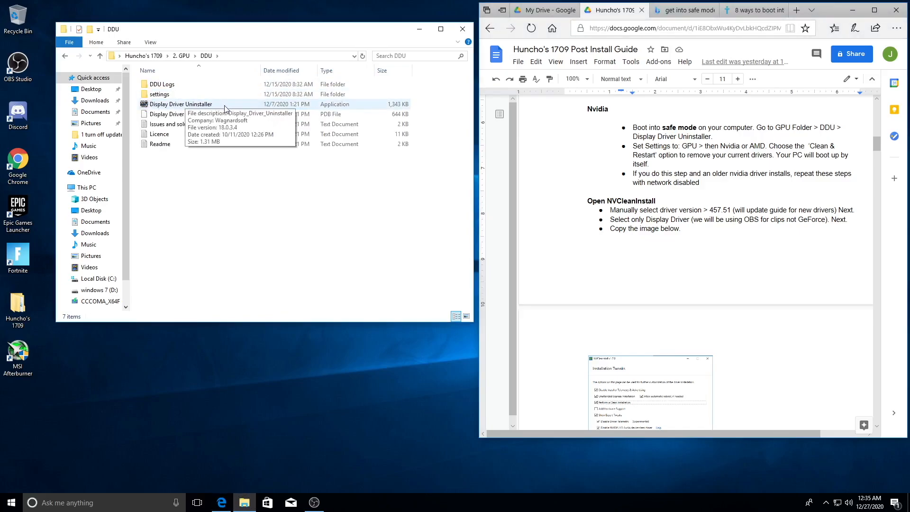
pyautogui.doubleClick(225, 109)
pyautogui.click(541, 198)
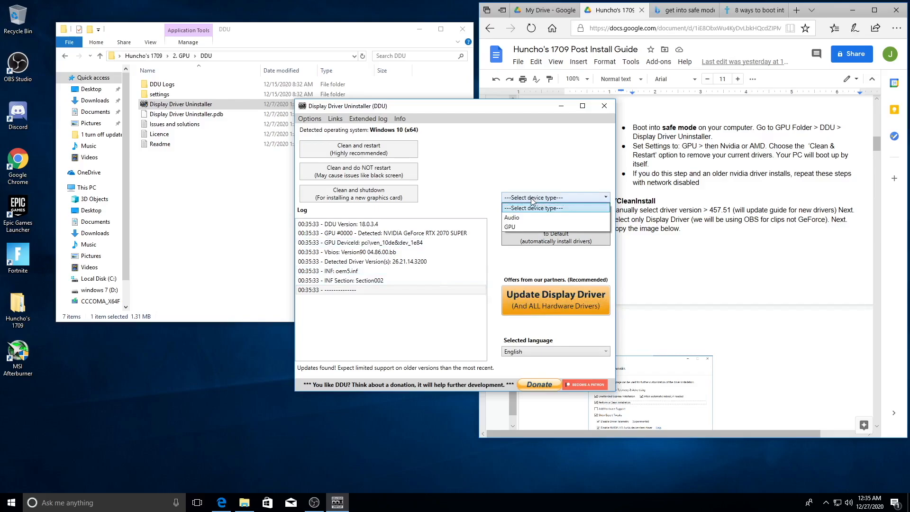
pyautogui.click(516, 226)
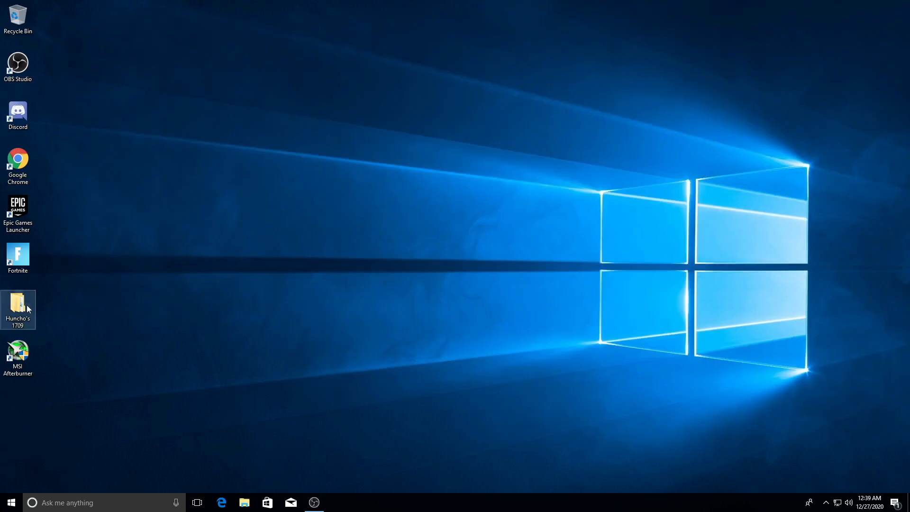
# Launch NVCleanstall from the NVCleanstall folder inside Huncho's 1709 > 2. GPU
pyautogui.doubleClick(18, 307)
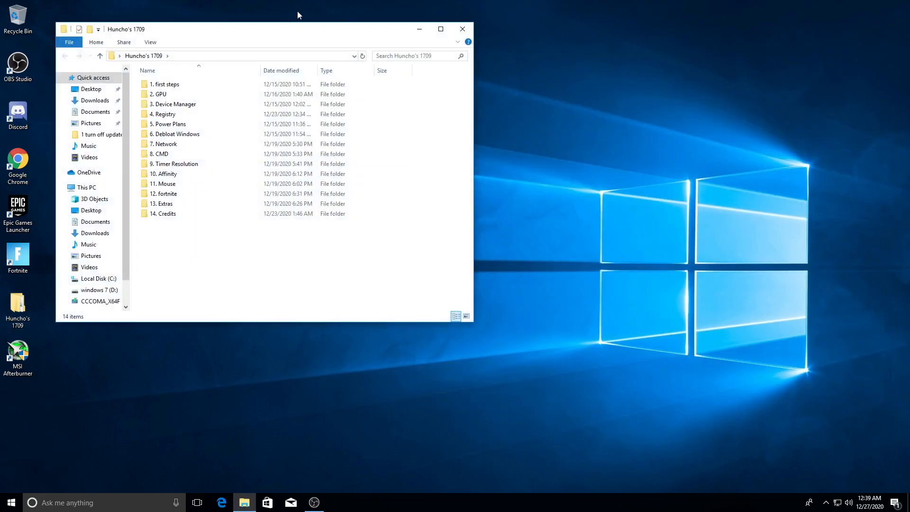
pyautogui.doubleClick(172, 94)
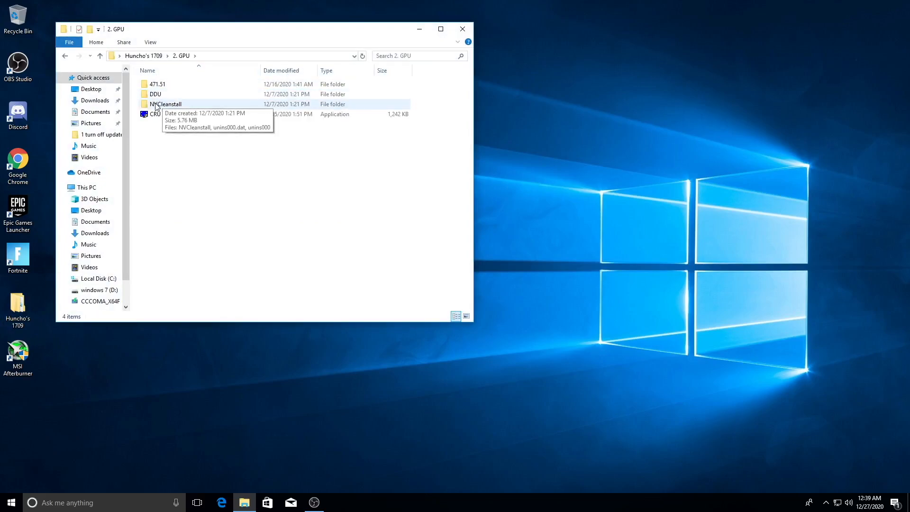
pyautogui.click(170, 105)
pyautogui.doubleClick(170, 105)
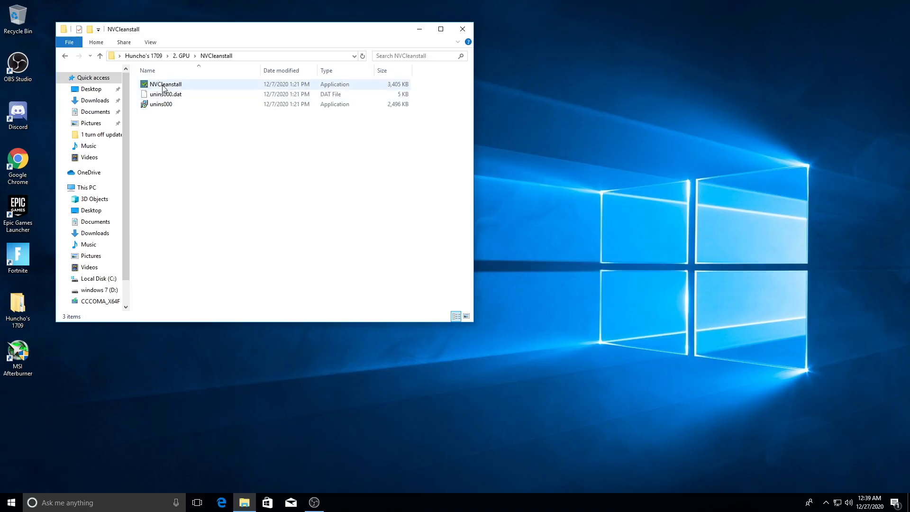
pyautogui.doubleClick(156, 86)
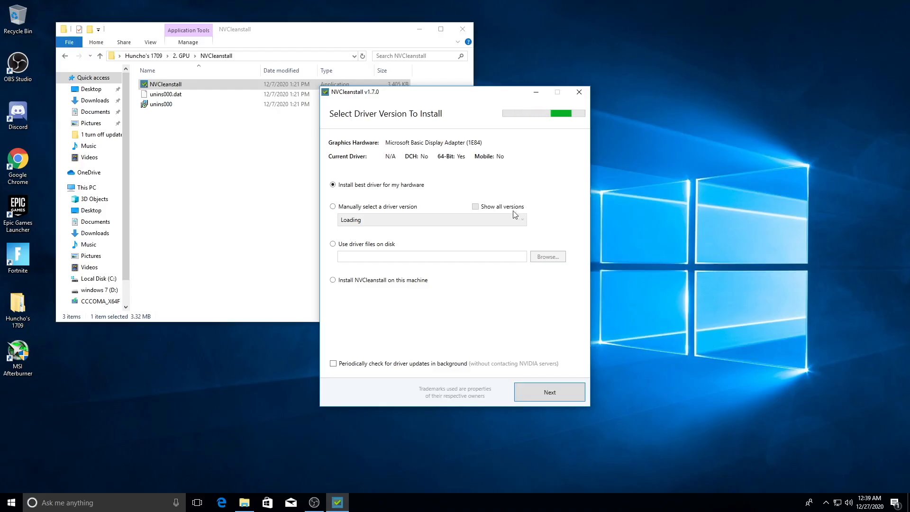
# Manually select driver version 457.51 and continue with only the Display Driver component
pyautogui.click(333, 207)
pyautogui.click(495, 222)
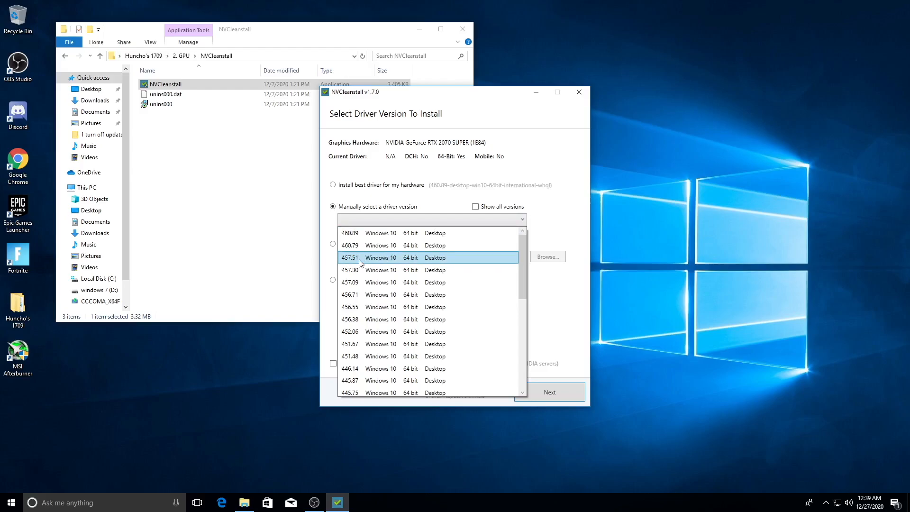
pyautogui.moveTo(451, 343); pyautogui.dragTo(467, 351)
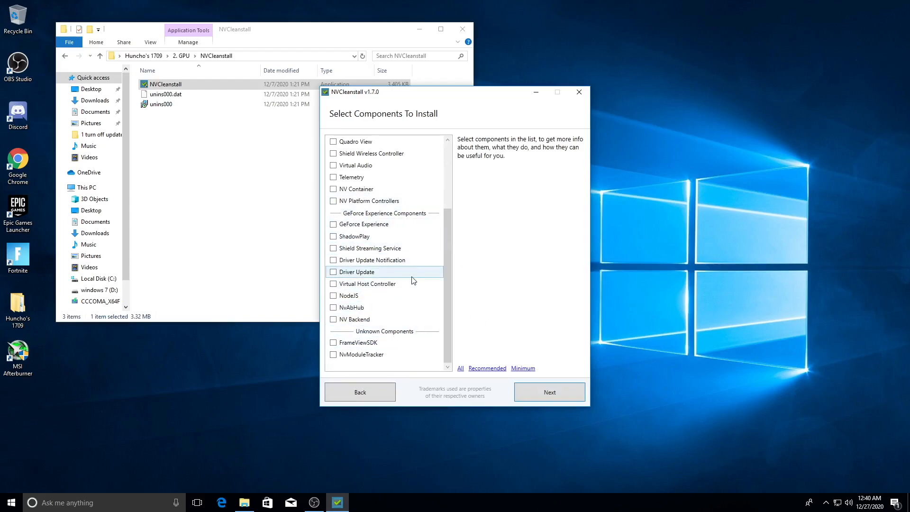
pyautogui.moveTo(450, 294); pyautogui.dragTo(441, 252)
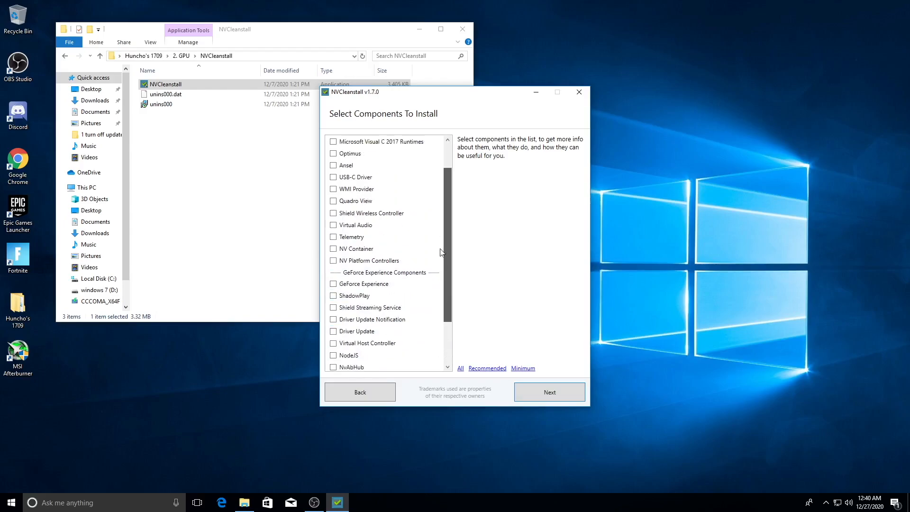
pyautogui.scroll(-2, 699, 295)
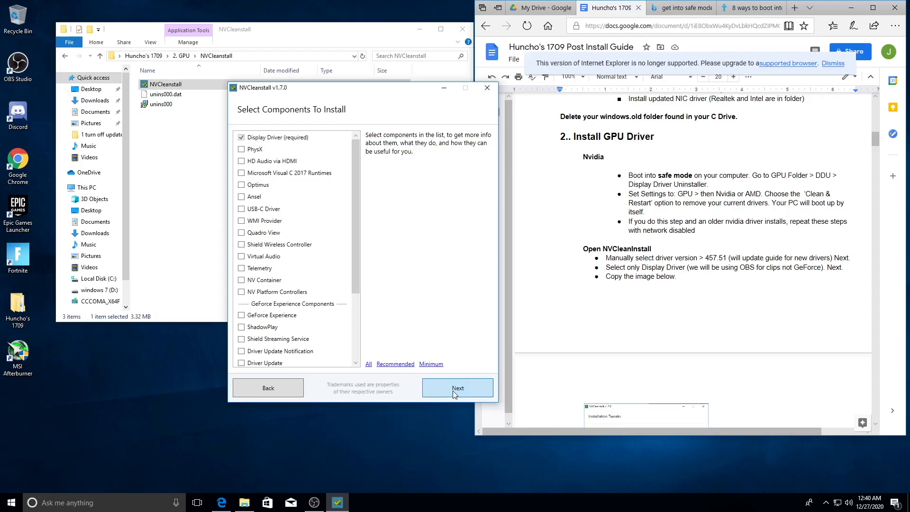
pyautogui.click(454, 393)
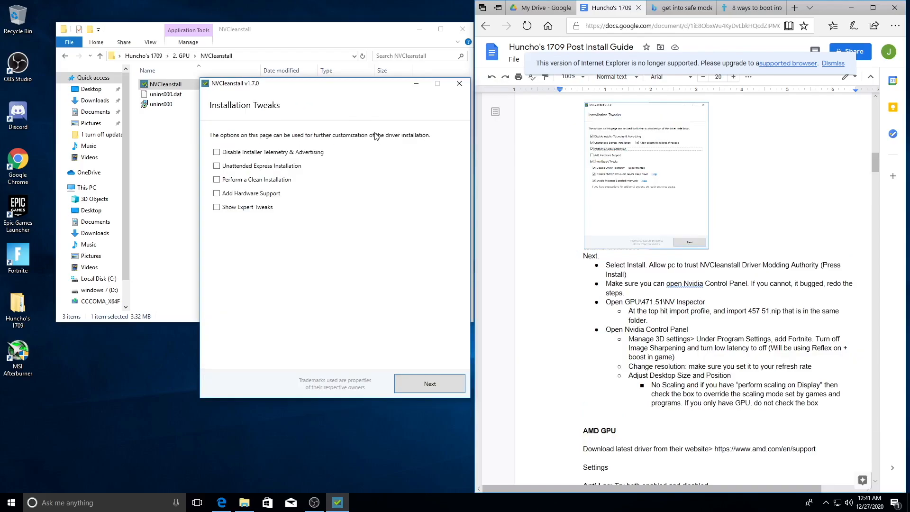
# Enable the installer telemetry, unattended express, clean installation and expert tweaks, including Disable Driver Telemetry and Message Signaled Interrupts, and continue the installation
pyautogui.click(237, 151)
pyautogui.click(231, 165)
pyautogui.click(248, 193)
pyautogui.click(232, 194)
pyautogui.click(227, 181)
pyautogui.click(241, 208)
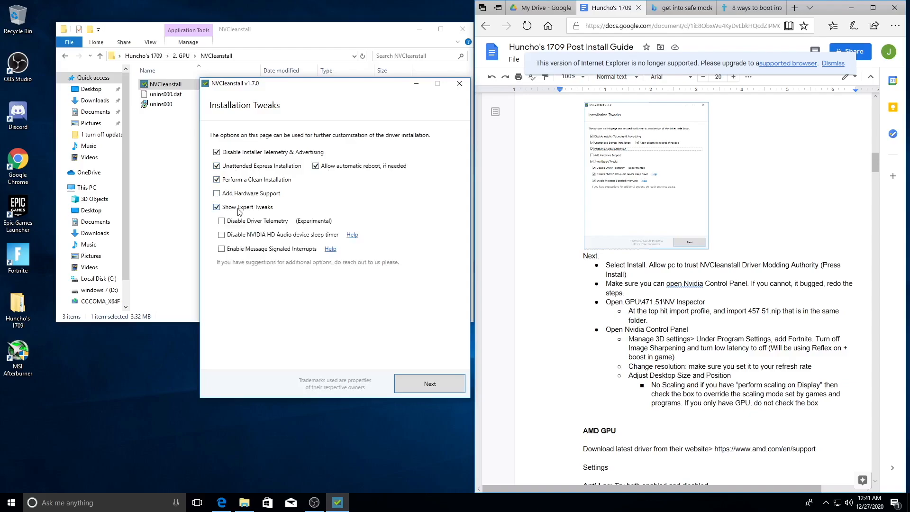
pyautogui.click(221, 249)
pyautogui.click(221, 221)
pyautogui.click(418, 383)
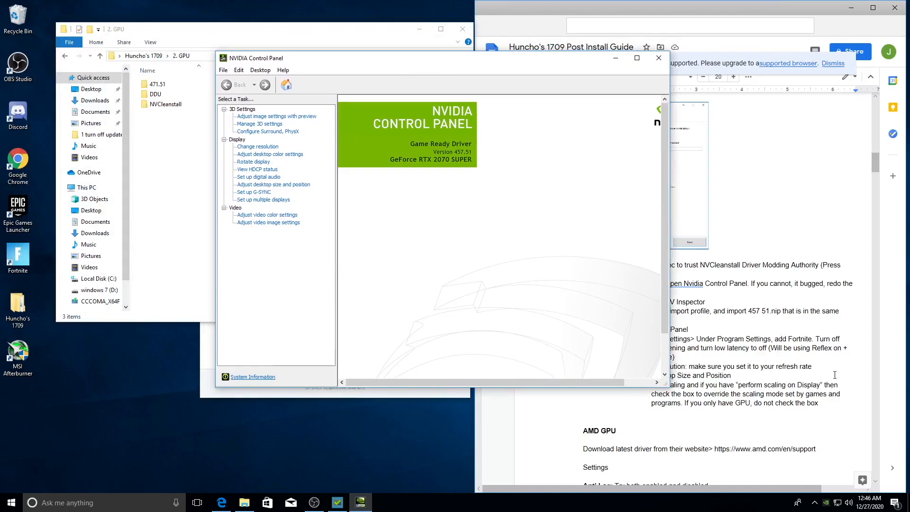
# Rename the 471.51 folder to 457.51 and launch NVIDIA Profile Inspector from its NV Inspector subfolder
pyautogui.click(779, 348)
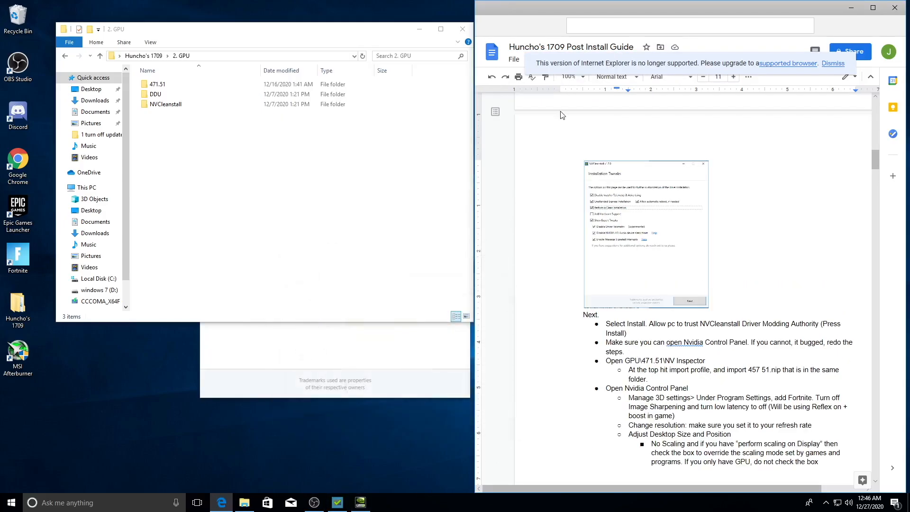
pyautogui.click(189, 84)
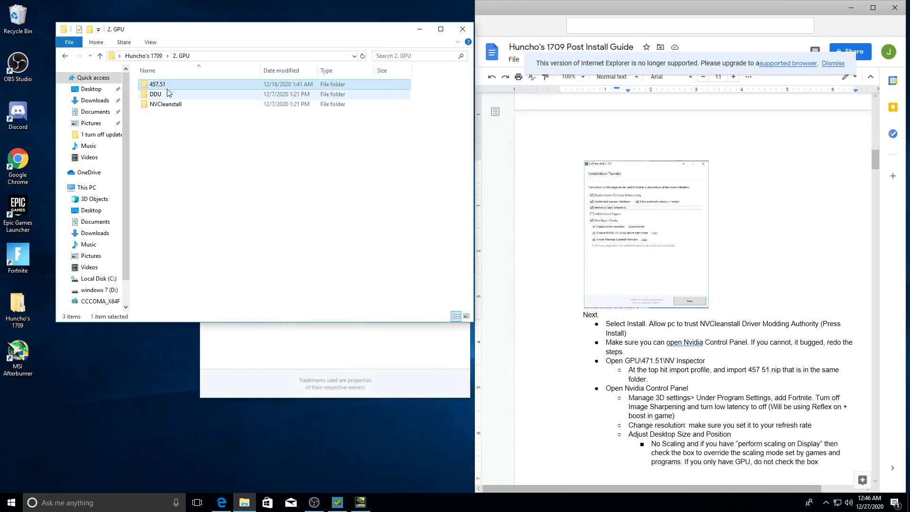
pyautogui.doubleClick(159, 86)
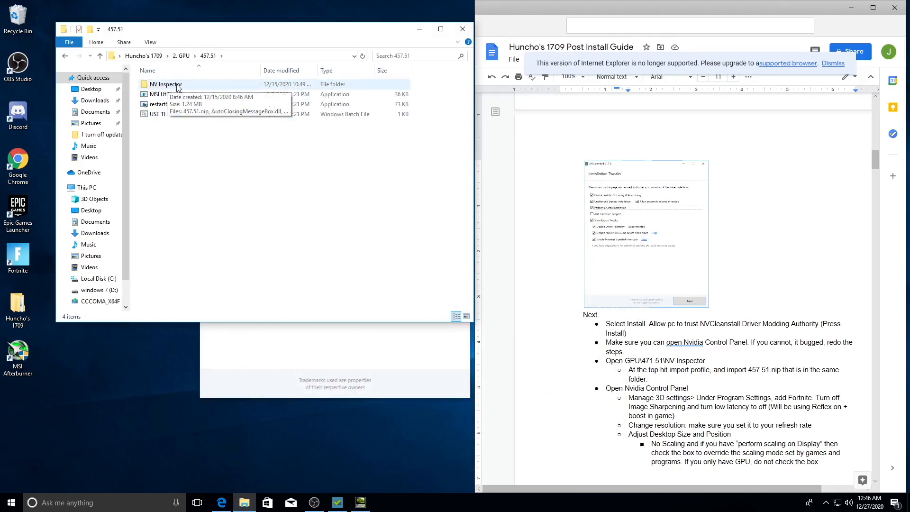
pyautogui.doubleClick(177, 86)
pyautogui.doubleClick(168, 104)
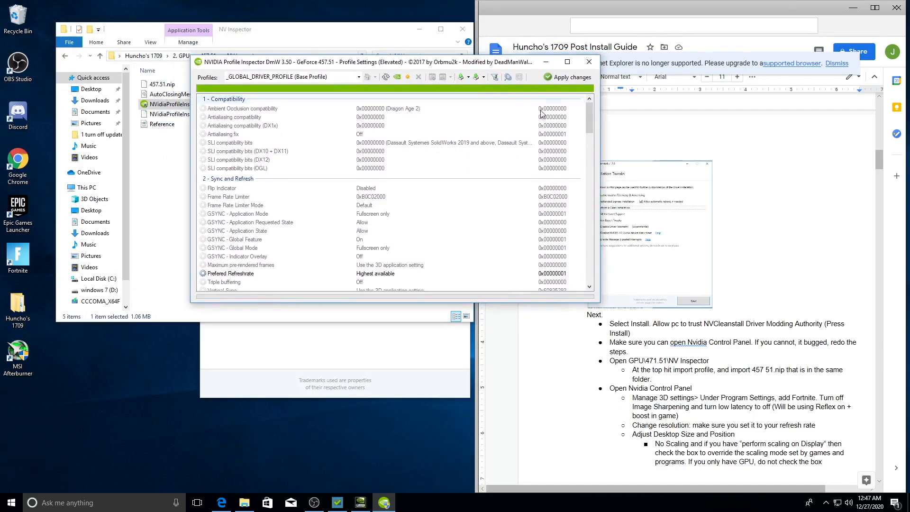
# Import the 457.51.nip profile from the NV Inspector folder into NVIDIA Profile Inspector
pyautogui.click(476, 79)
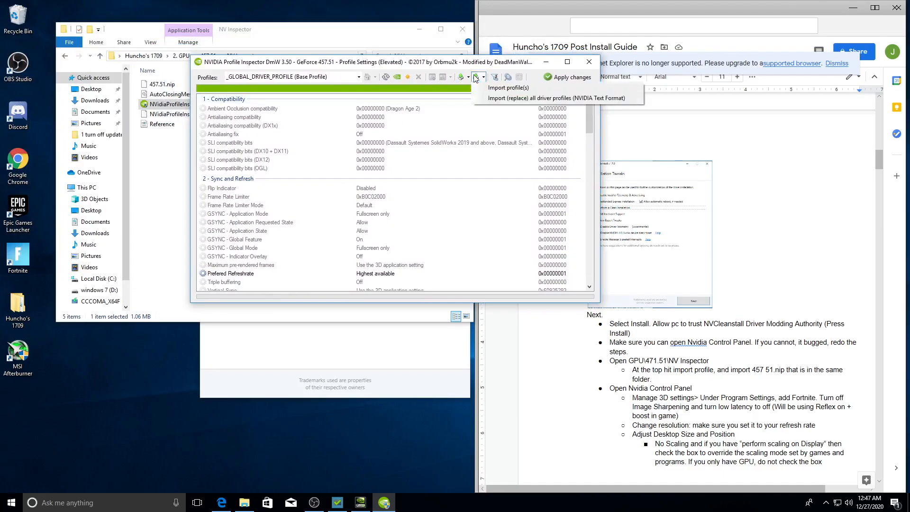
pyautogui.click(501, 90)
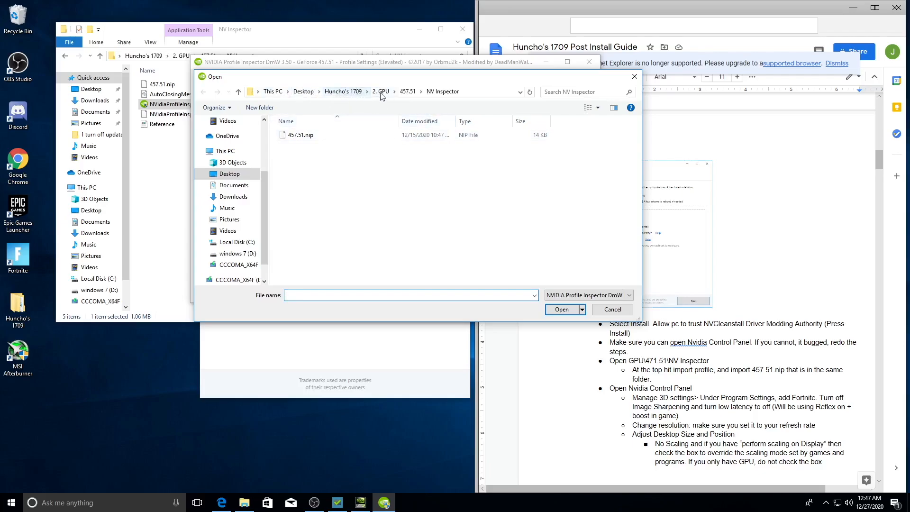
pyautogui.click(358, 138)
pyautogui.click(561, 309)
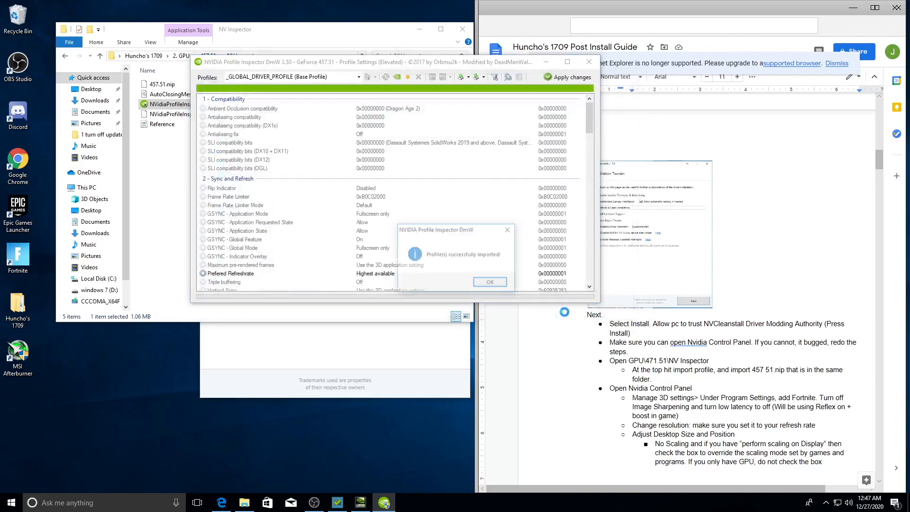
pyautogui.click(499, 283)
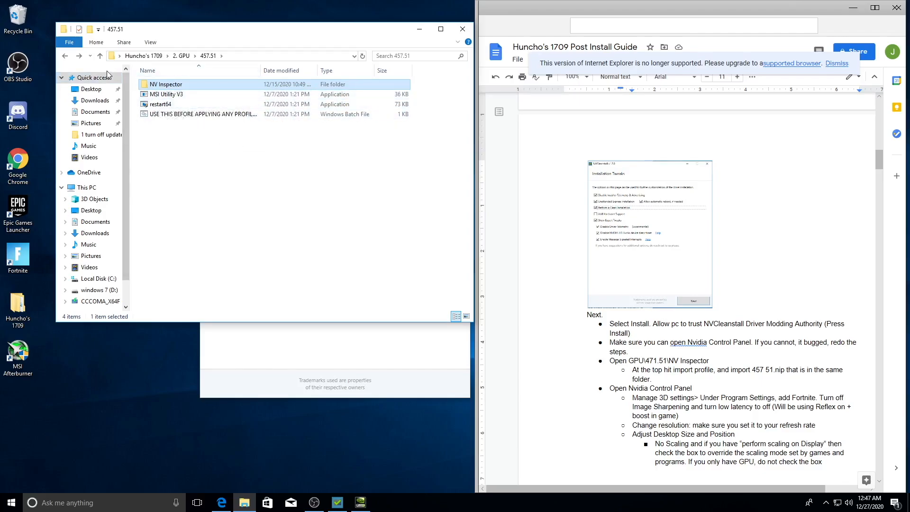
# Close the leftover windows over the desktop, open NVIDIA Control Panel and place it clear of the guide text
pyautogui.click(462, 29)
pyautogui.click(459, 84)
pyautogui.rightClick(291, 281)
pyautogui.click(333, 357)
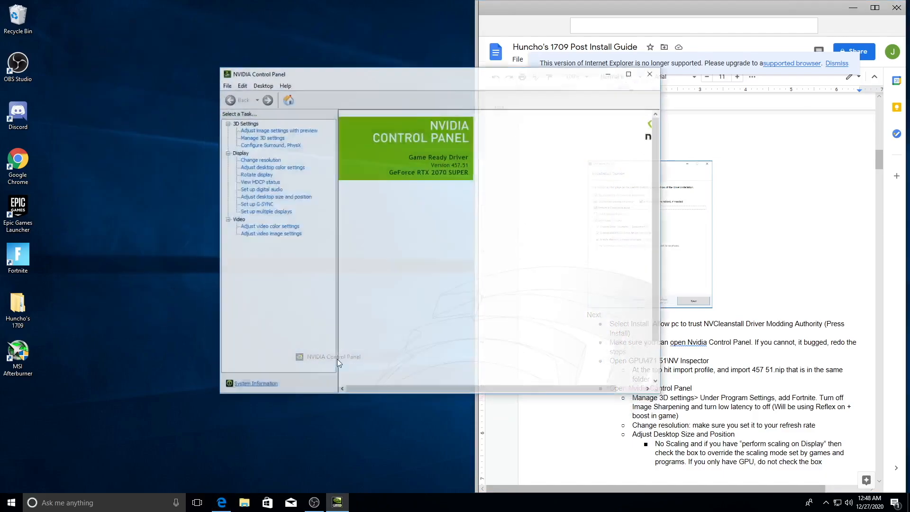
pyautogui.moveTo(517, 67); pyautogui.dragTo(365, 68)
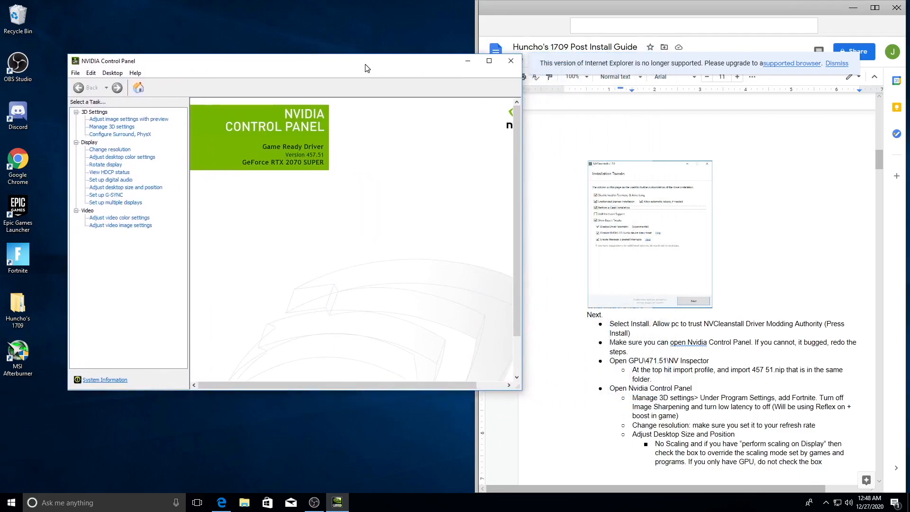
# Add Fortnite to the program-specific 3D settings and set its Image Sharpening to Off
pyautogui.click(127, 127)
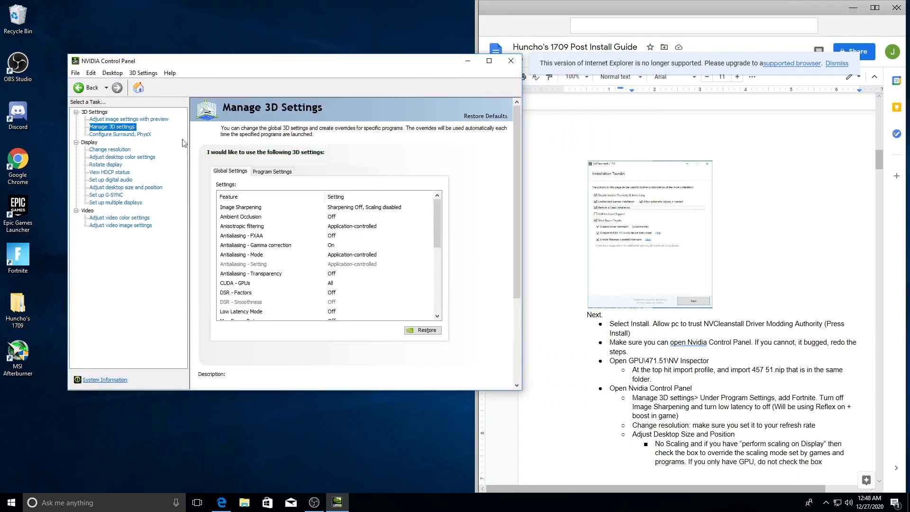
pyautogui.click(273, 173)
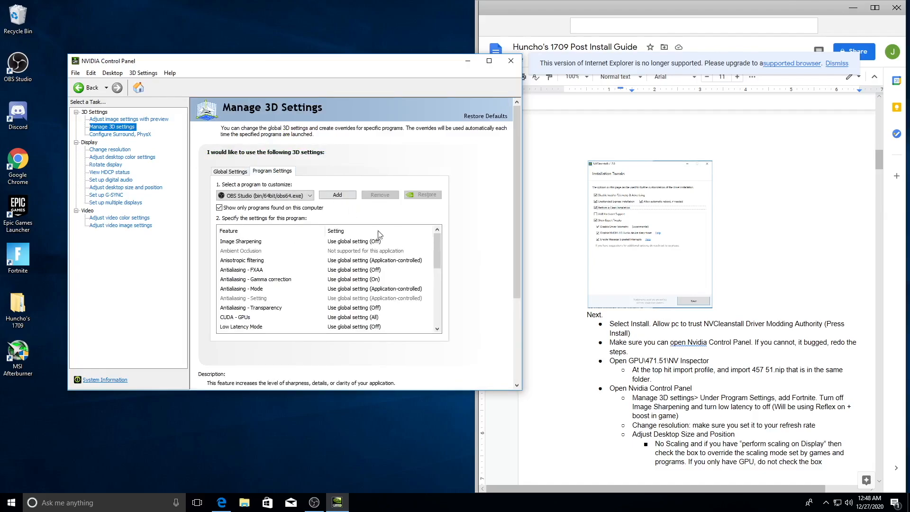
pyautogui.click(326, 201)
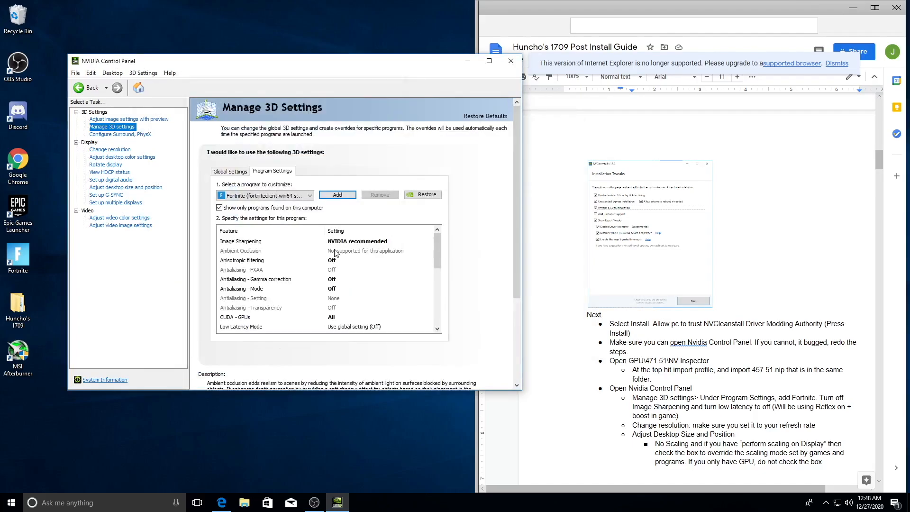
pyautogui.click(362, 244)
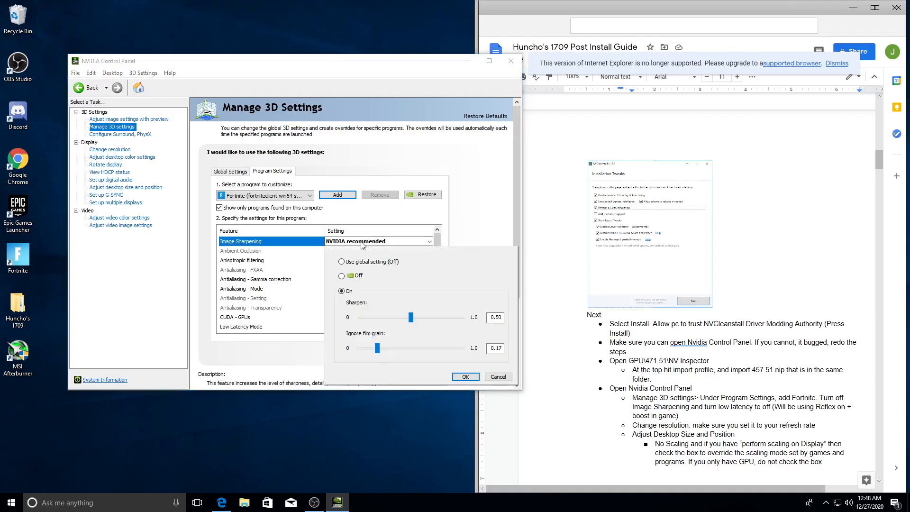
pyautogui.click(342, 276)
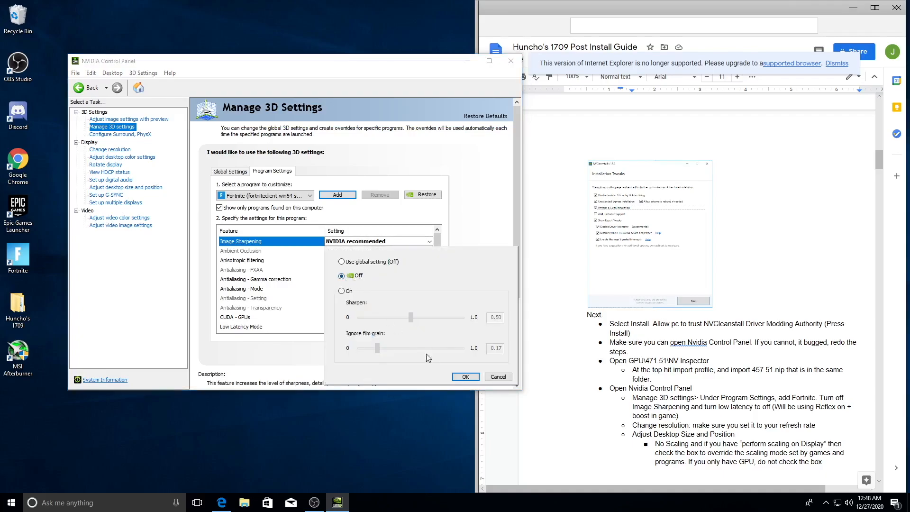
pyautogui.click(465, 377)
# Set Low Latency Mode to Off for Fortnite and apply the 3D settings
pyautogui.scroll(-1, 437, 264)
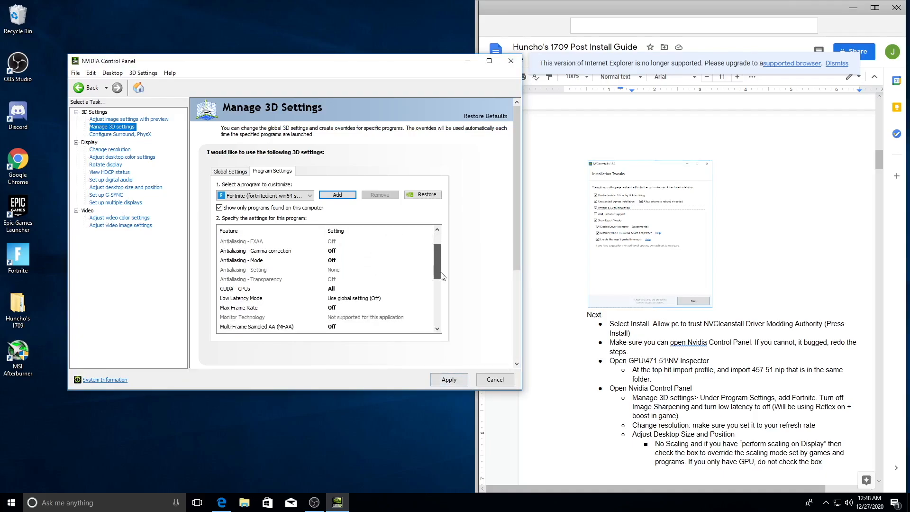
pyautogui.click(363, 299)
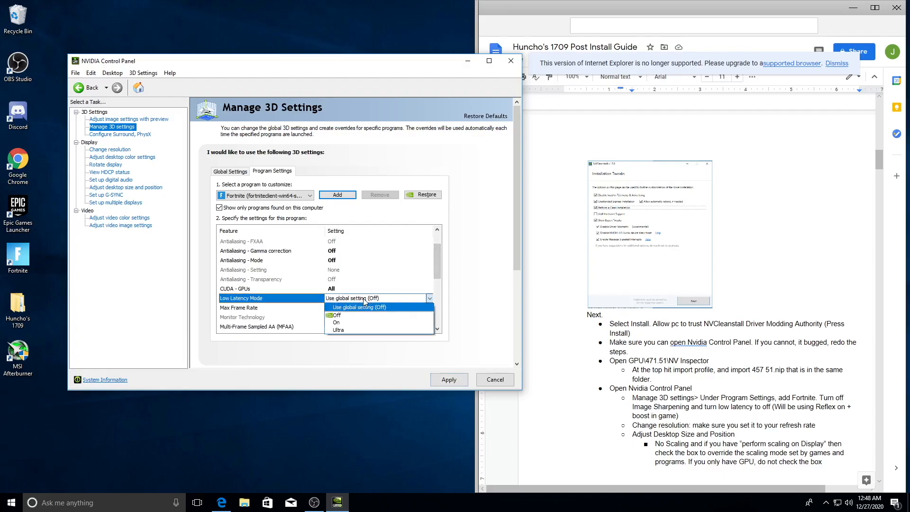
pyautogui.click(346, 315)
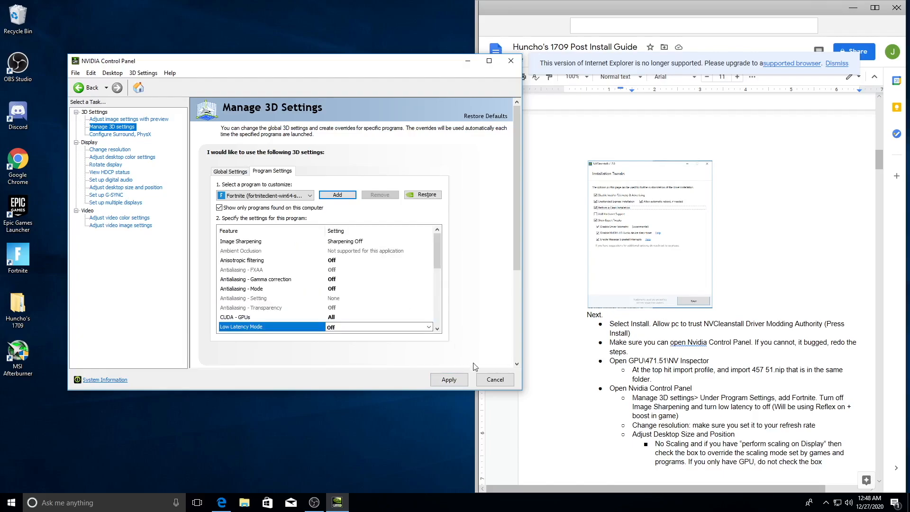
pyautogui.click(448, 379)
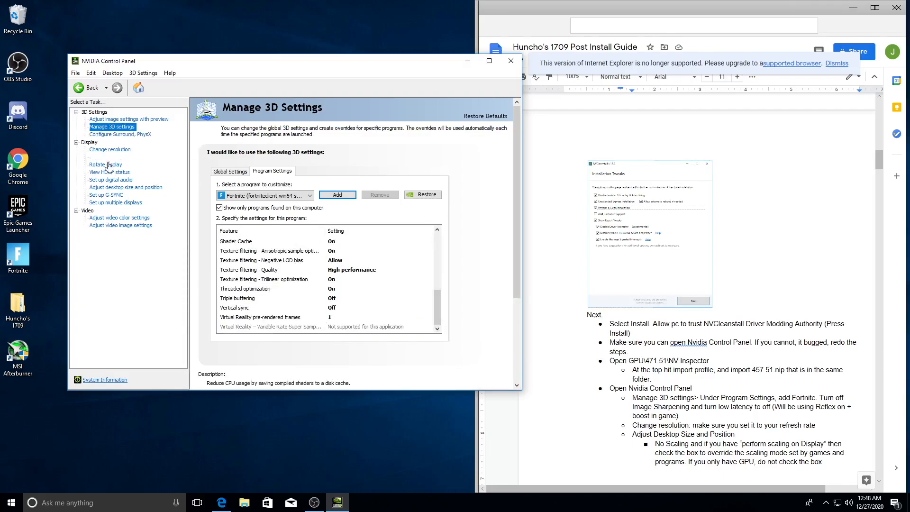
# Set desktop scaling to No scaling performed on Display, override the scaling mode set by games and programs, and apply
pyautogui.click(127, 188)
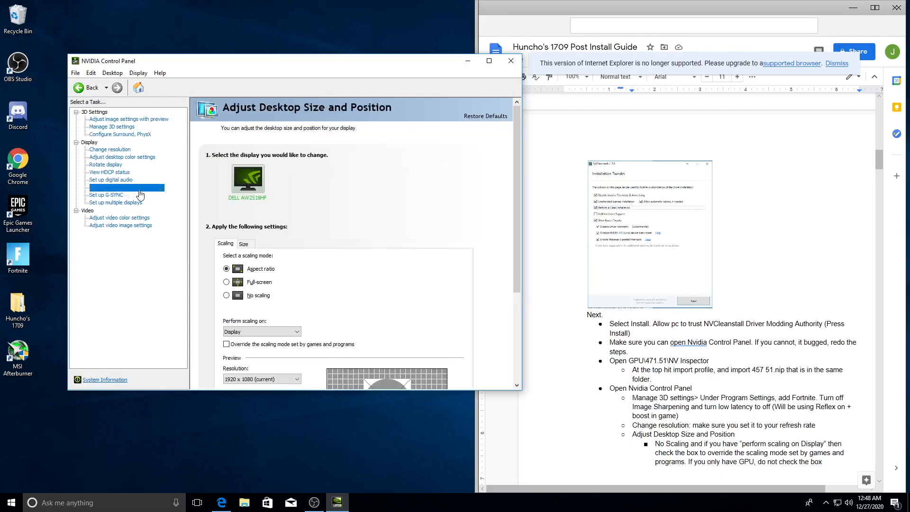
pyautogui.click(227, 295)
pyautogui.scroll(-2, 510, 250)
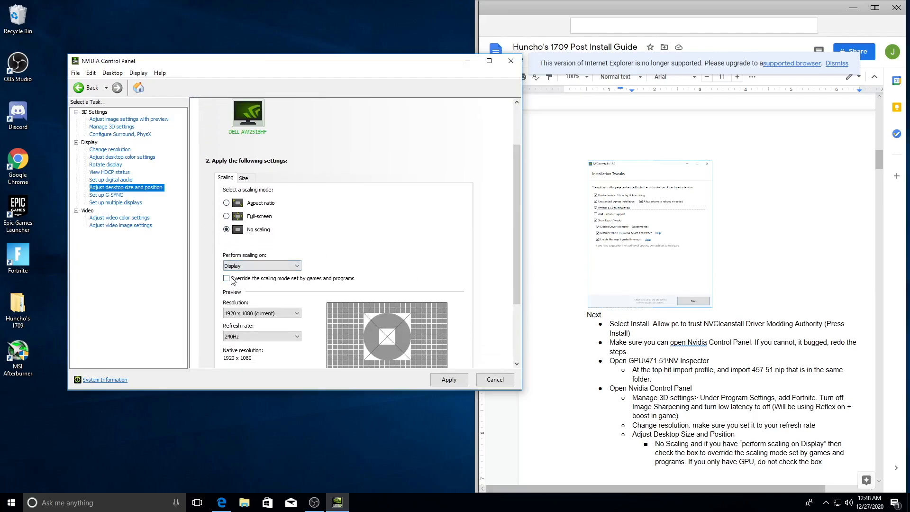
pyautogui.click(278, 266)
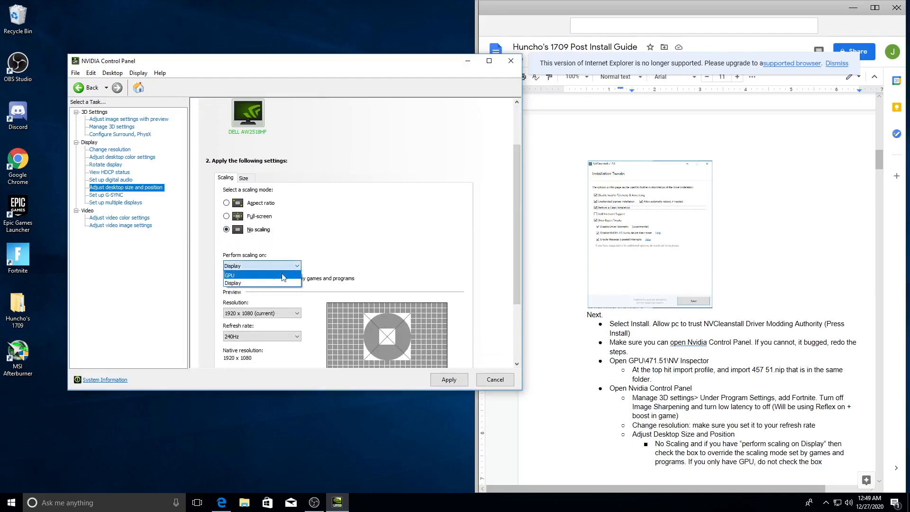
pyautogui.click(340, 264)
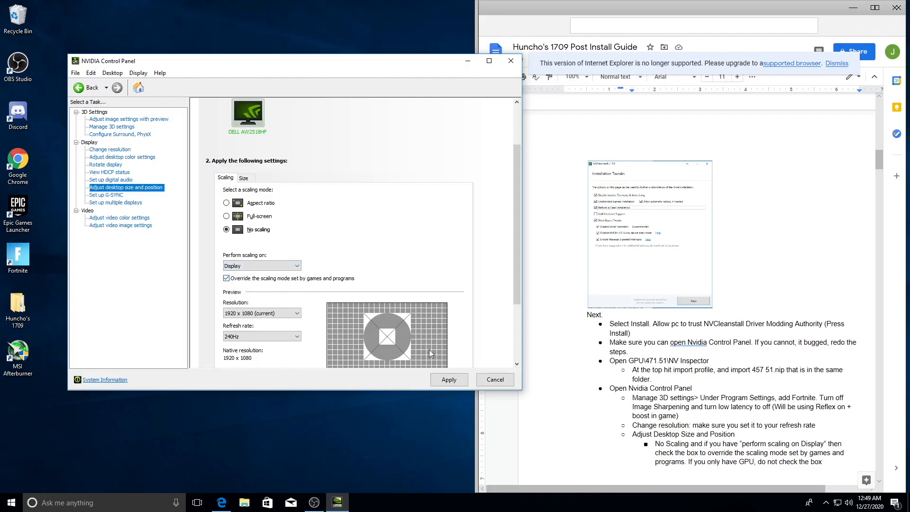
pyautogui.click(127, 188)
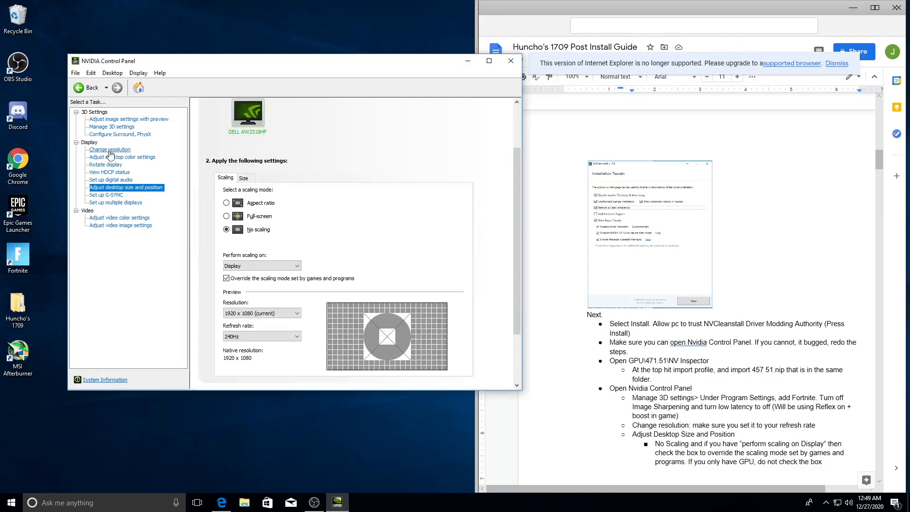
# Set the display to the PC resolution 1920 × 1080 at a 240Hz refresh rate and apply it
pyautogui.click(110, 149)
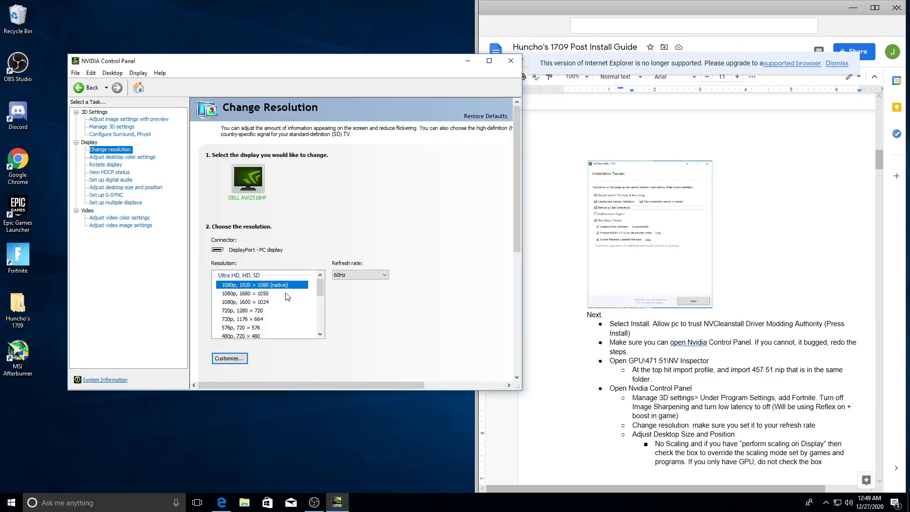
pyautogui.moveTo(319, 288); pyautogui.dragTo(320, 305)
pyautogui.click(266, 284)
pyautogui.click(346, 276)
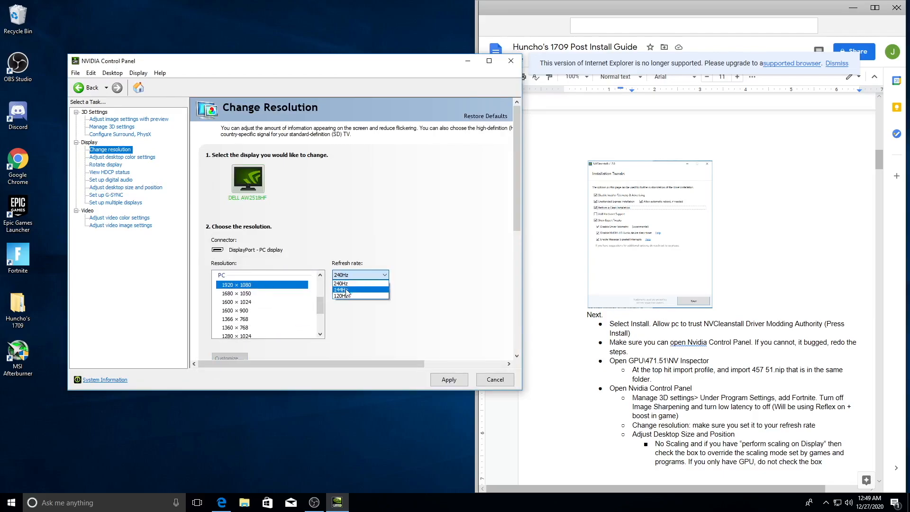
pyautogui.click(345, 275)
pyautogui.click(449, 379)
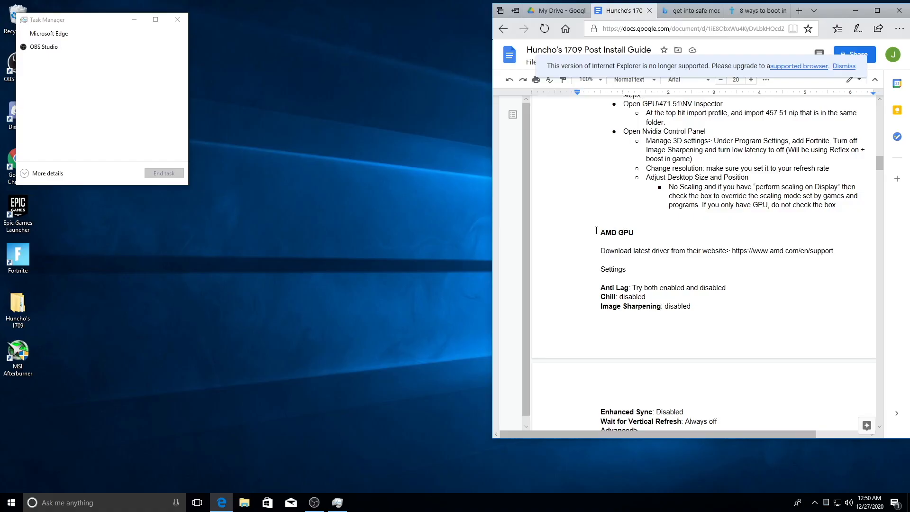
# Review the AMD GPU driver link and recommended settings in the guide, continuing to the Device Manager section
pyautogui.moveTo(600, 233); pyautogui.dragTo(665, 236)
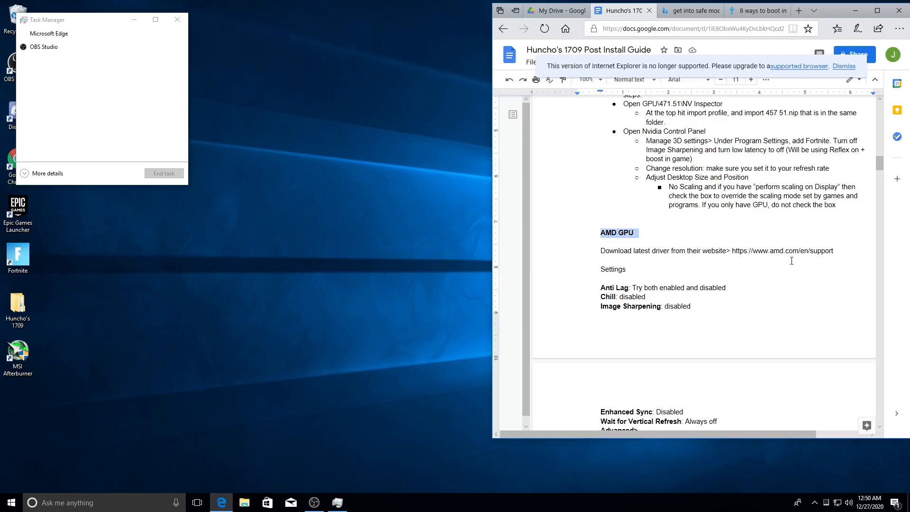
pyautogui.moveTo(835, 251); pyautogui.dragTo(736, 251)
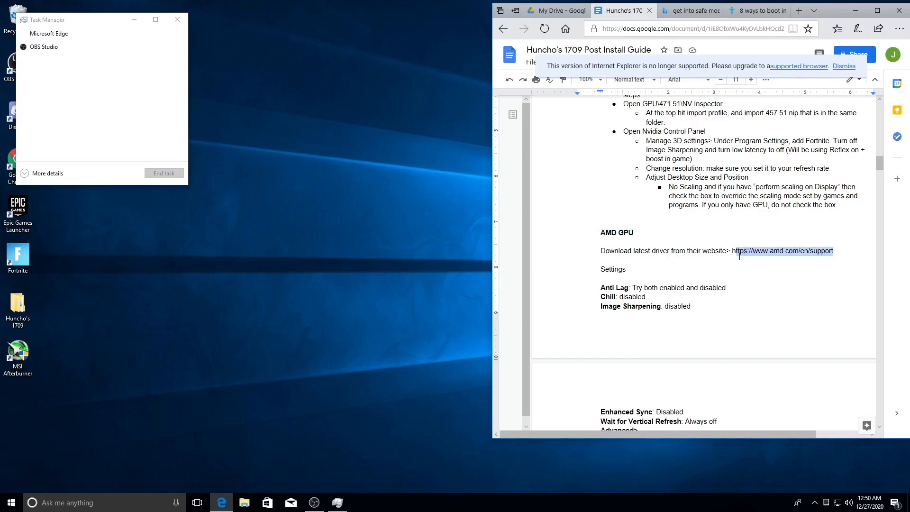
pyautogui.scroll(-2, 720, 271)
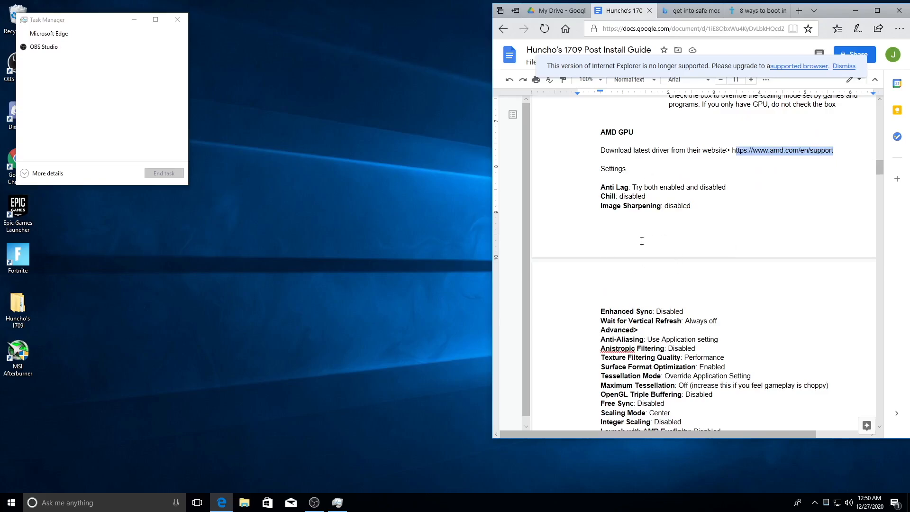
pyautogui.scroll(-2, 663, 338)
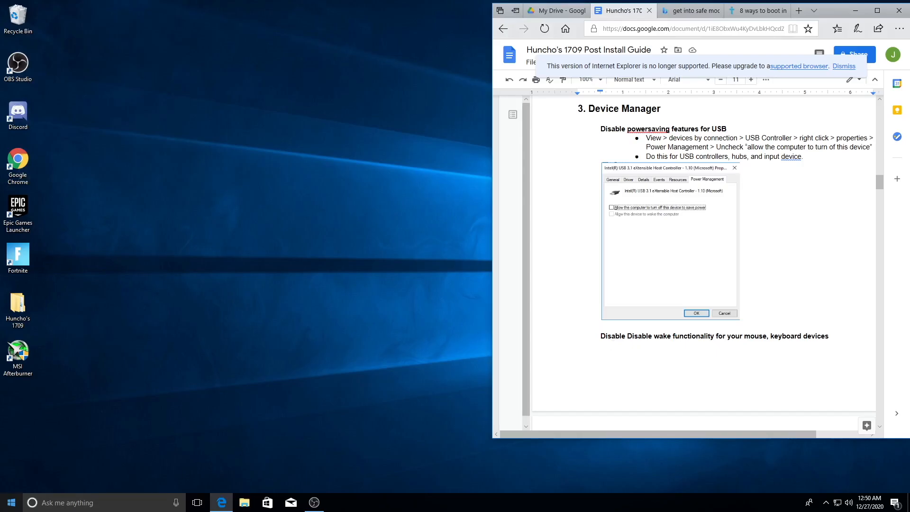
# Show Device Manager's devices by connection and expand the Intel(R) USB 3.1 eXtensible Host Controller under PCI Express Root Complex
pyautogui.rightClick(11, 503)
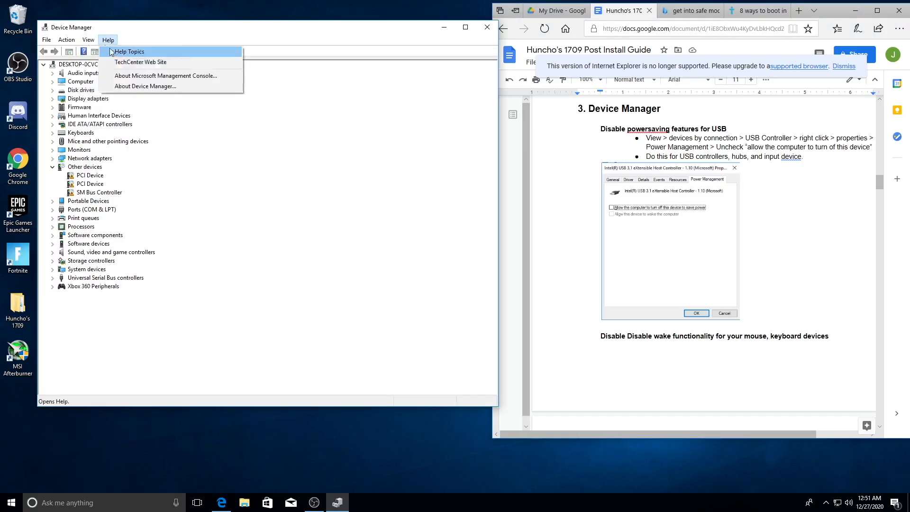
pyautogui.click(105, 63)
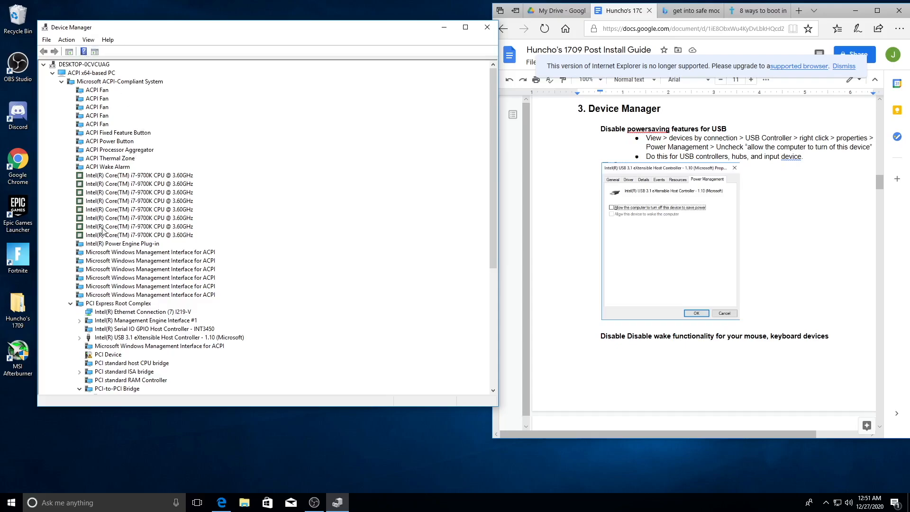
pyautogui.scroll(-5, 145, 270)
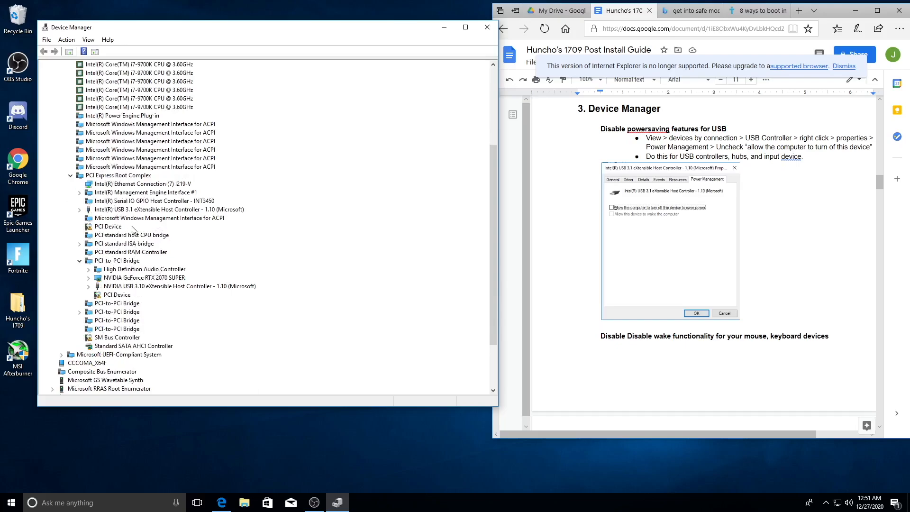
pyautogui.click(154, 212)
pyautogui.click(79, 209)
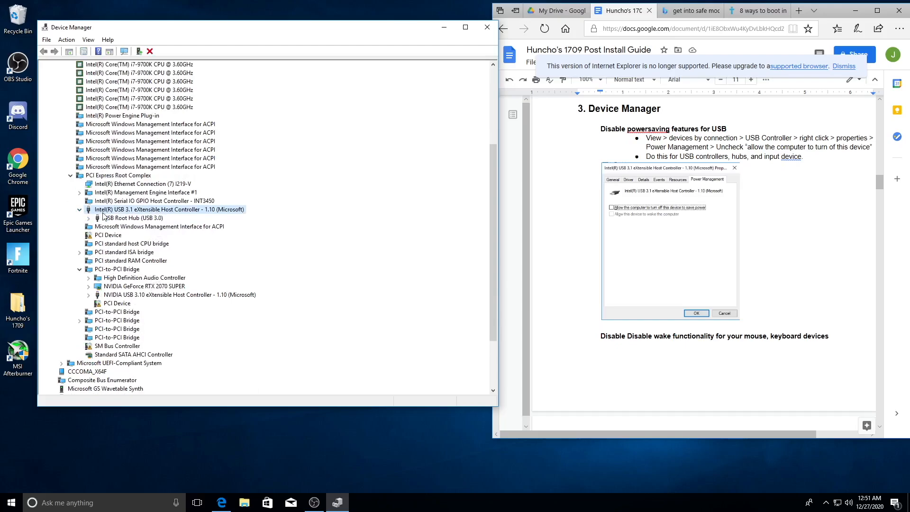
# Disallow the computer from turning off the Intel(R) USB 3.1 eXtensible Host Controller to save power
pyautogui.rightClick(148, 213)
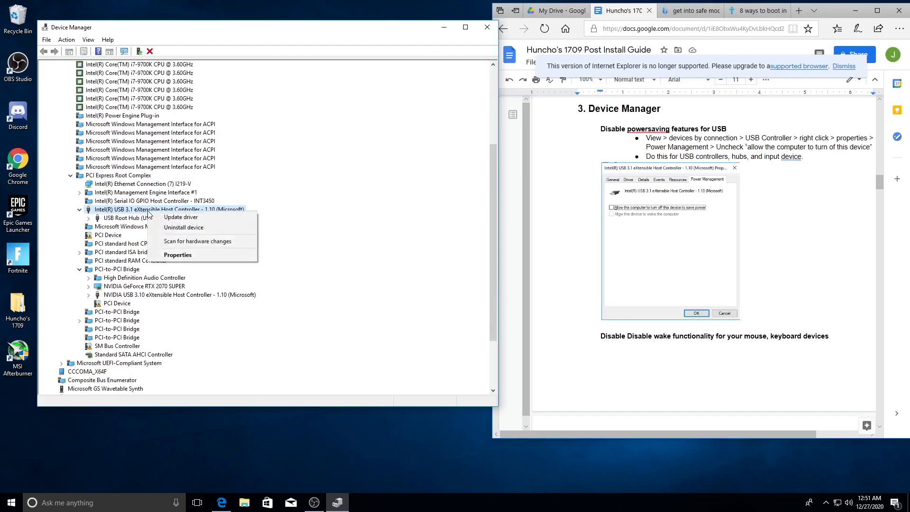
pyautogui.click(179, 254)
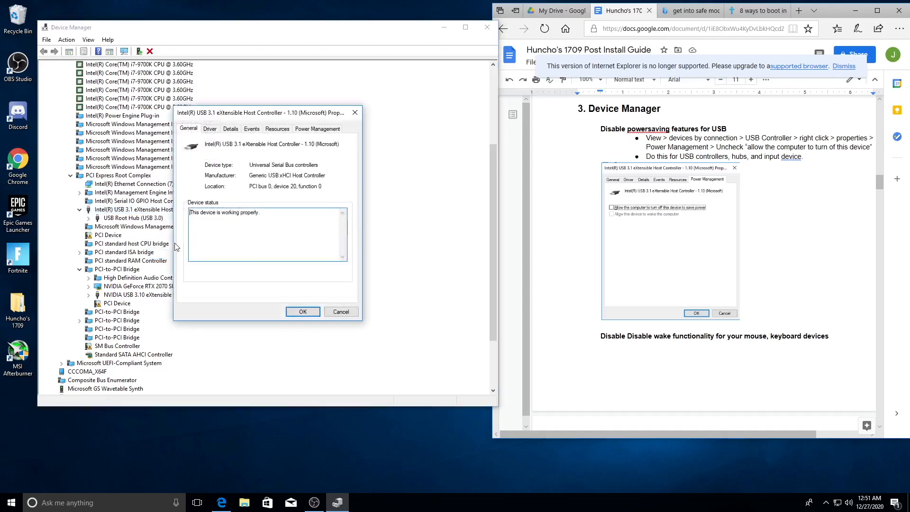
pyautogui.click(318, 133)
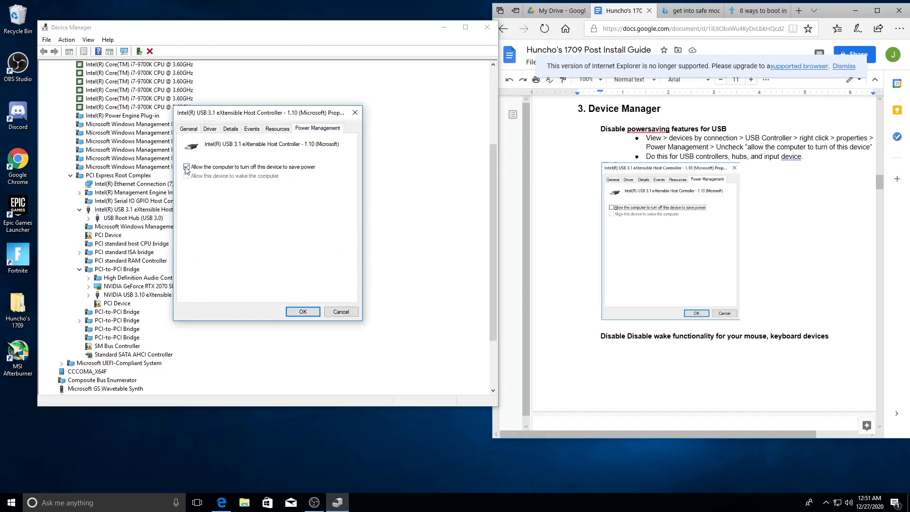
pyautogui.click(302, 311)
# Disallow the computer from turning off the USB Root Hub (USB 3.0) to save power
pyautogui.rightClick(139, 218)
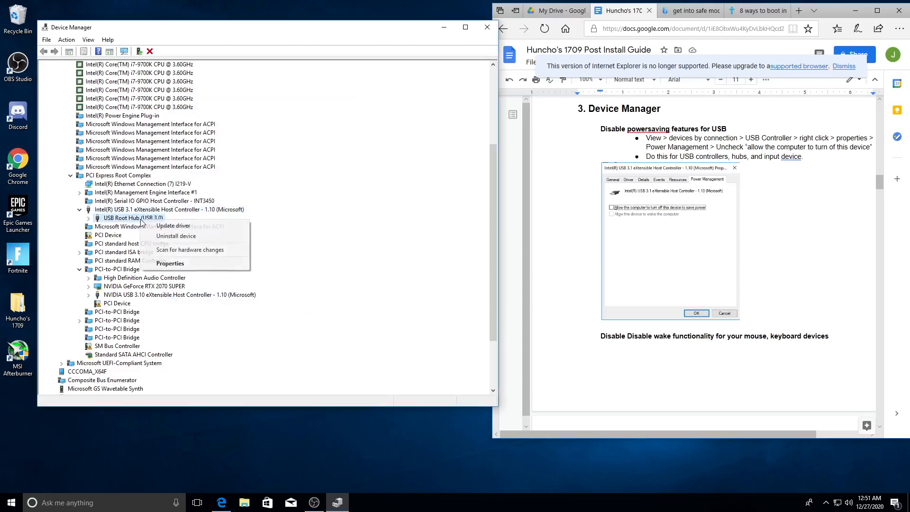
pyautogui.click(181, 263)
pyautogui.click(286, 130)
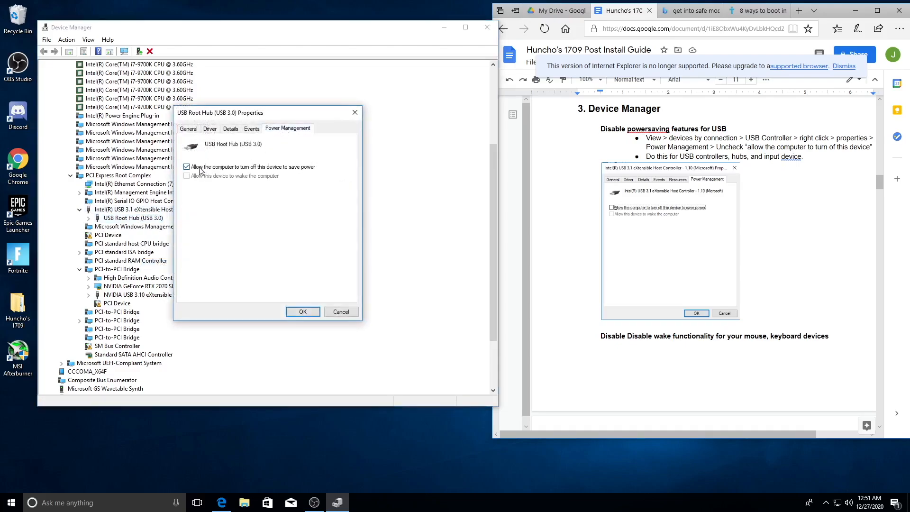
pyautogui.click(187, 167)
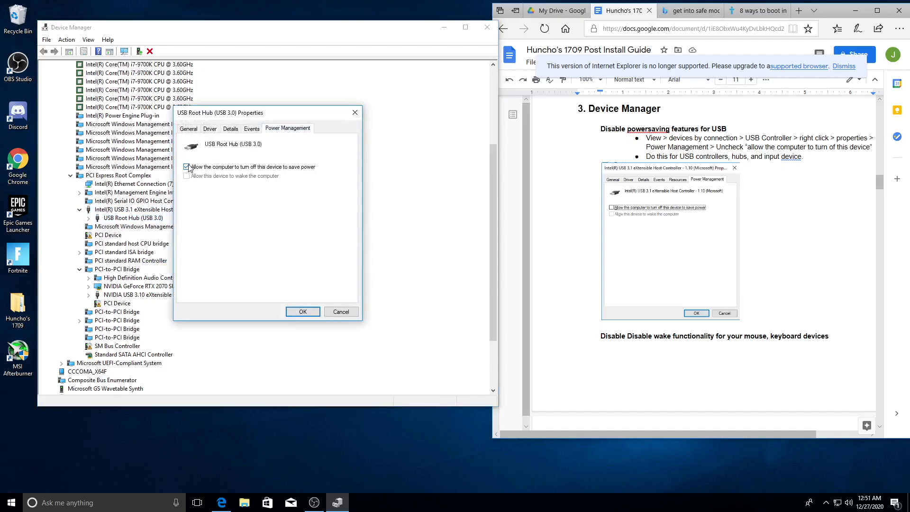
pyautogui.click(303, 312)
# Expand the USB Root Hub and disallow the computer from turning off the Generic USB Hub to save power
pyautogui.click(89, 219)
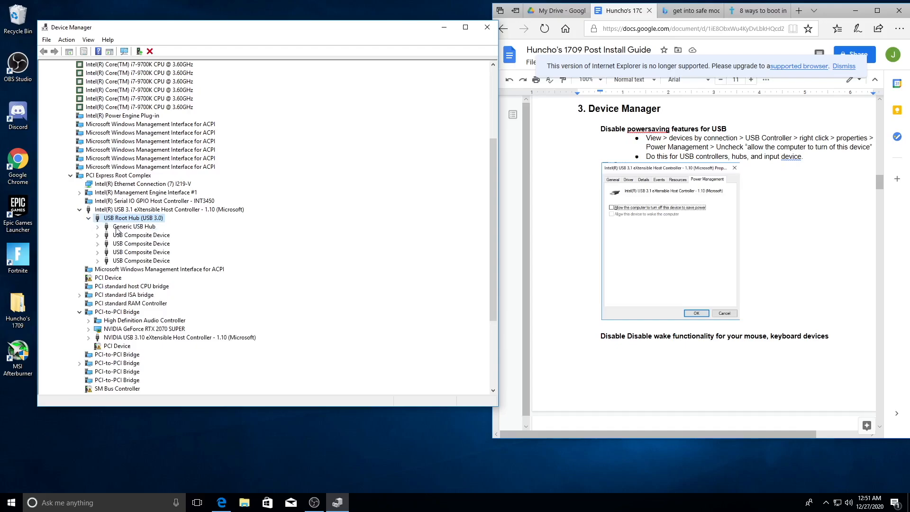
pyautogui.rightClick(117, 228)
pyautogui.click(144, 285)
pyautogui.click(284, 128)
pyautogui.click(249, 167)
pyautogui.click(302, 311)
# Check the properties of the second USB Composite Device under the USB Root Hub for power management options
pyautogui.click(153, 243)
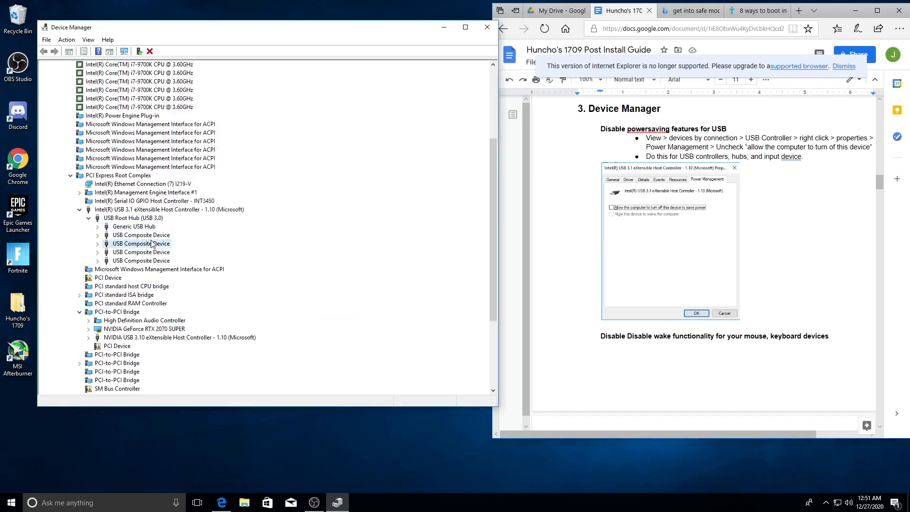
pyautogui.rightClick(153, 243)
pyautogui.click(201, 280)
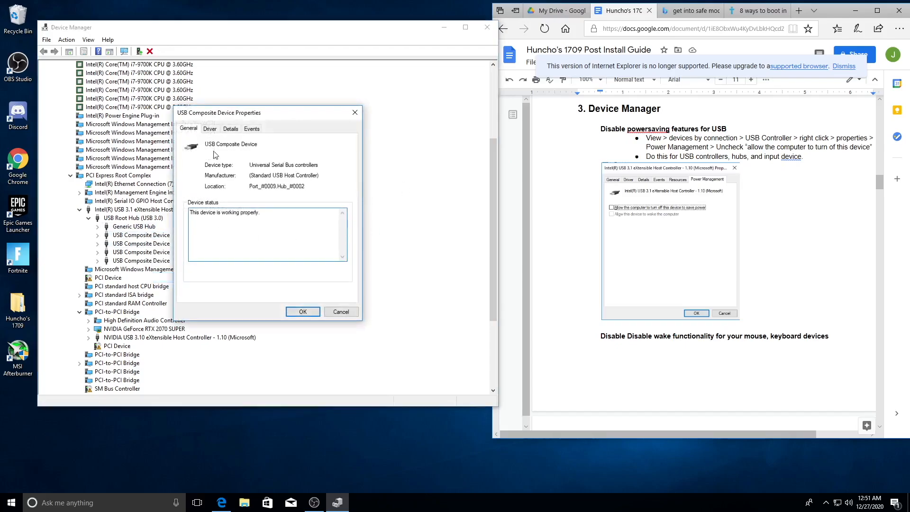
pyautogui.click(355, 112)
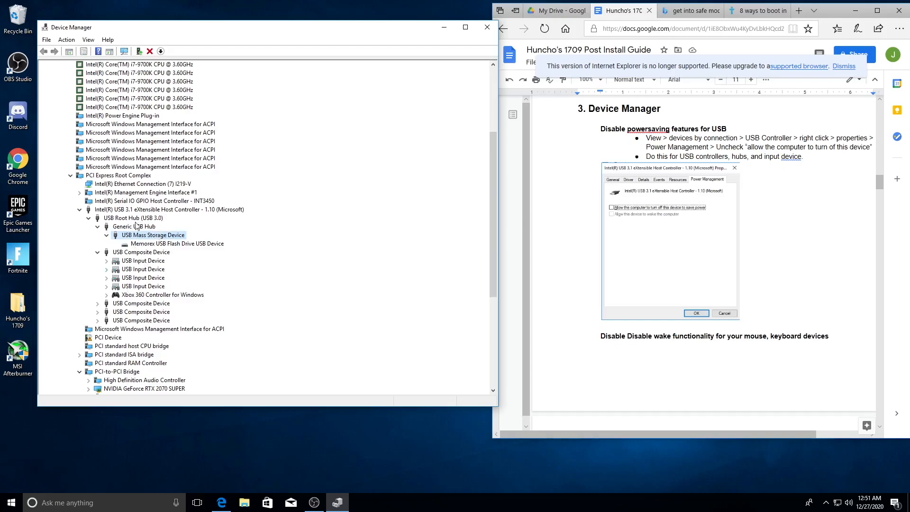
# Review the power management settings of the USB Input Devices under the first USB Composite Device
pyautogui.rightClick(144, 286)
pyautogui.click(172, 337)
pyautogui.click(290, 135)
pyautogui.click(355, 112)
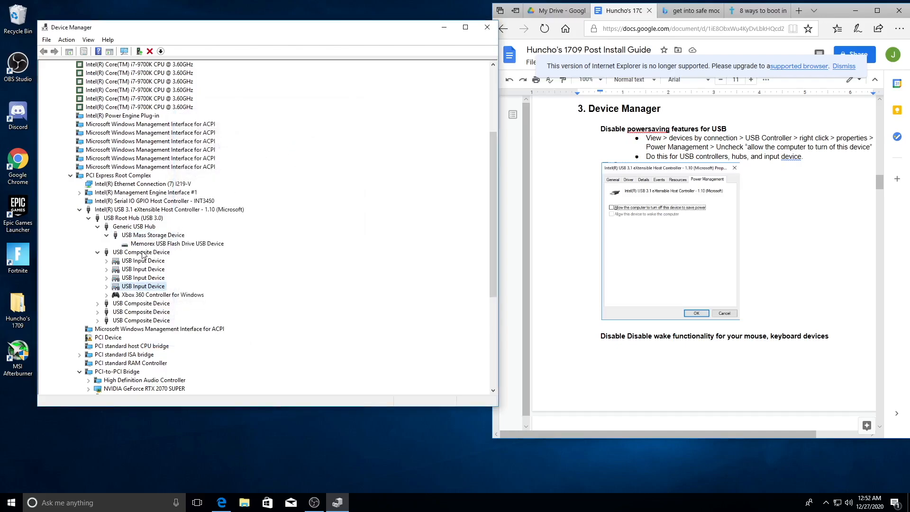
pyautogui.rightClick(140, 269)
pyautogui.click(161, 302)
pyautogui.click(288, 128)
pyautogui.click(303, 311)
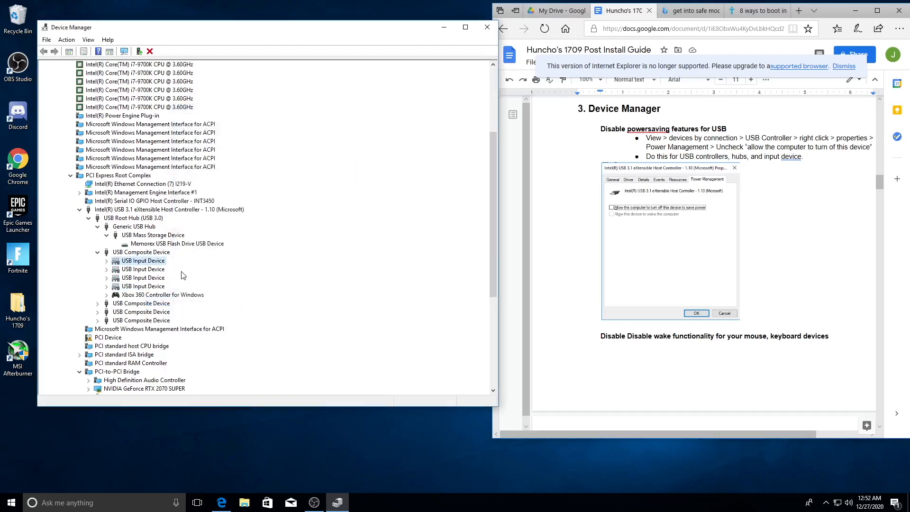
# Expand the first USB Input Device and check the properties of its HID Keyboard Device for power management options
pyautogui.click(107, 227)
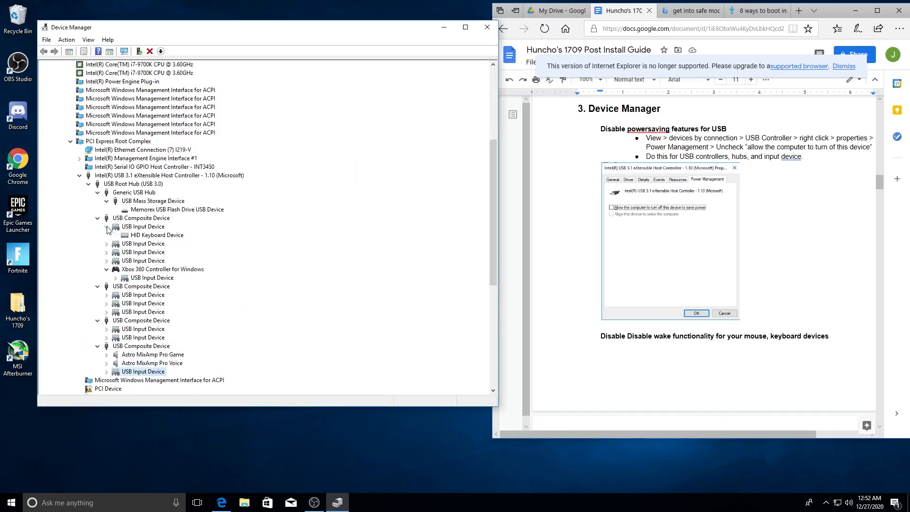
pyautogui.click(148, 235)
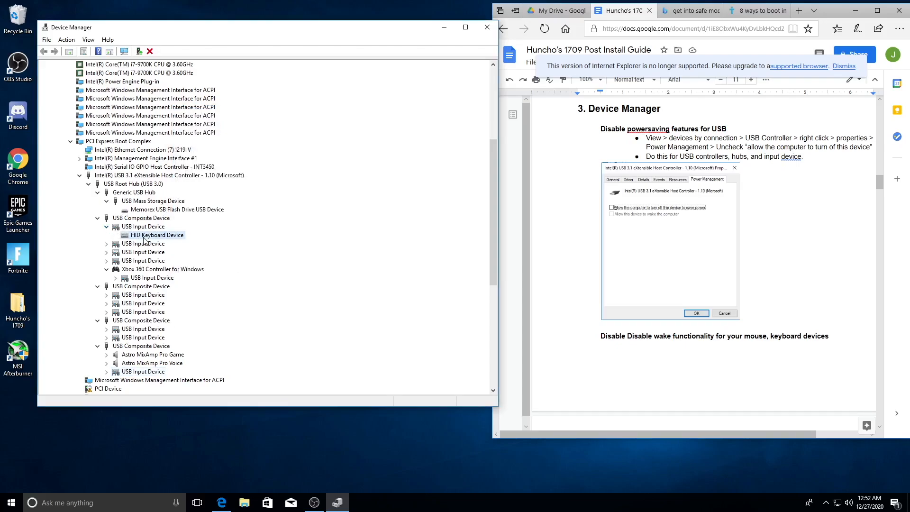
pyautogui.rightClick(143, 236)
pyautogui.click(190, 283)
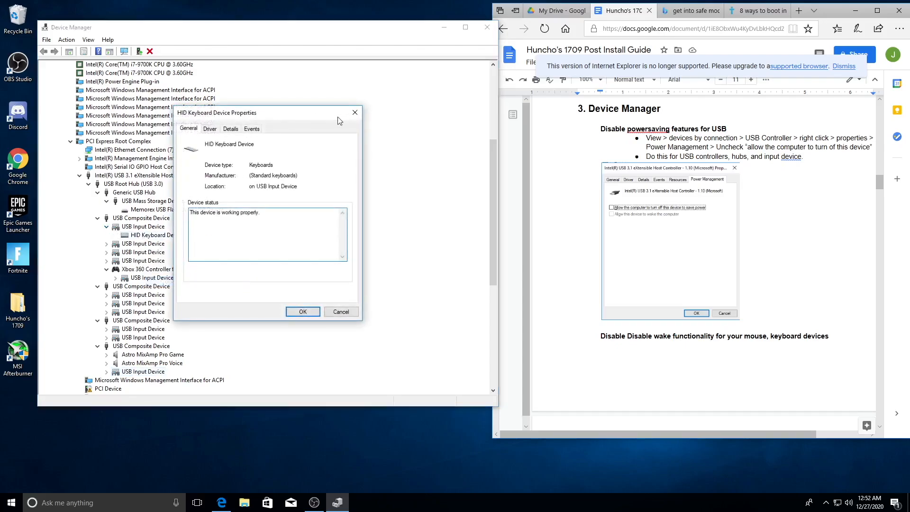
pyautogui.click(355, 112)
# Check the HID-compliant mouse devices and disallow the one with power management options from waking the computer
pyautogui.click(106, 244)
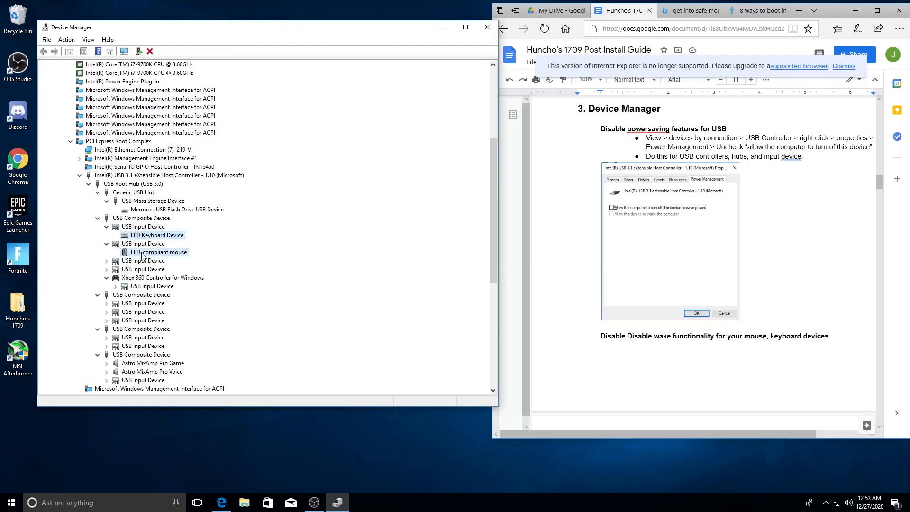
pyautogui.rightClick(142, 255)
pyautogui.click(189, 302)
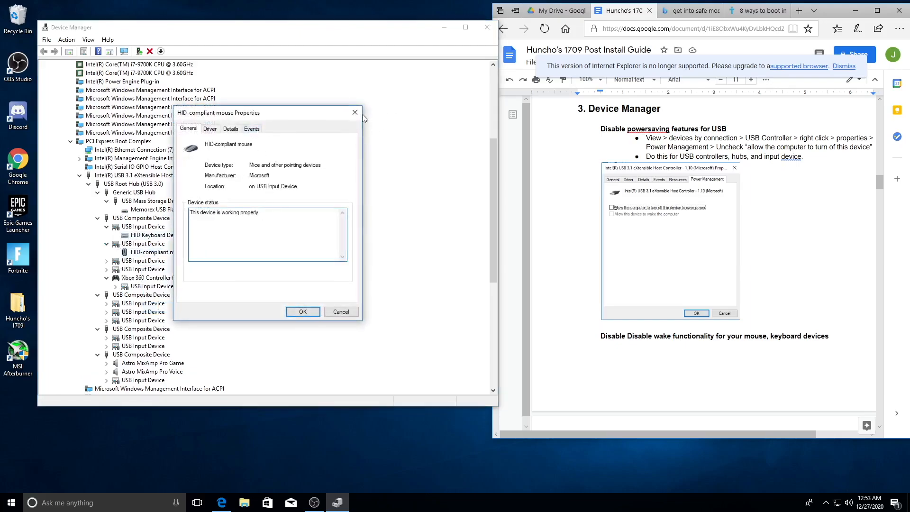
pyautogui.click(355, 113)
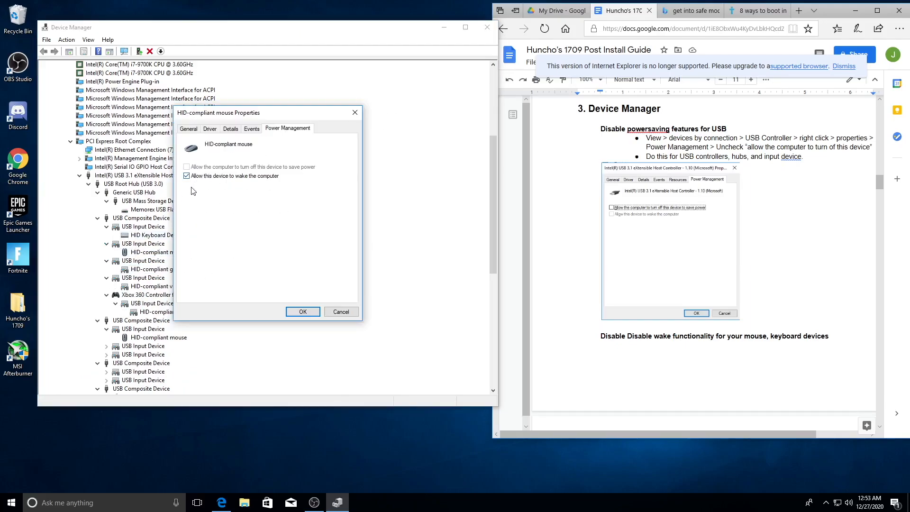
pyautogui.click(186, 176)
pyautogui.click(303, 311)
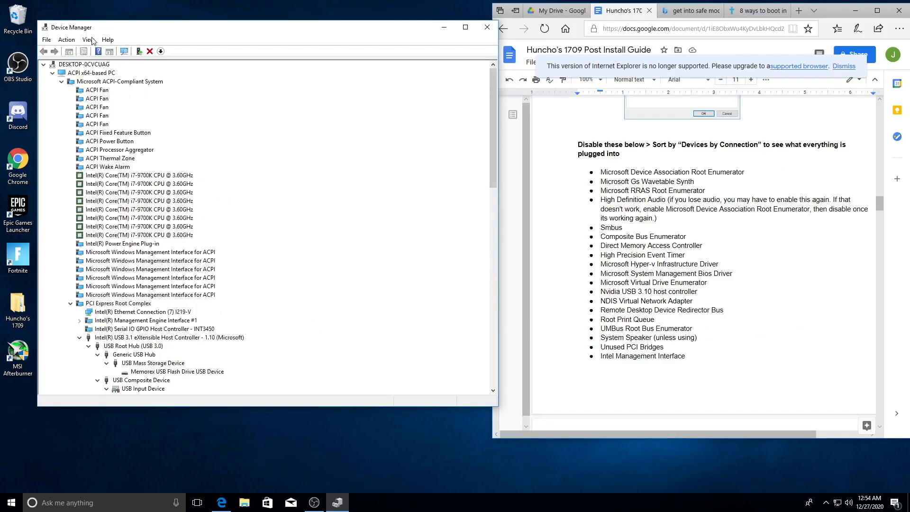
# Examine the general status and driver details of the PCI Device directly under PCI Express Root Complex
pyautogui.click(89, 40)
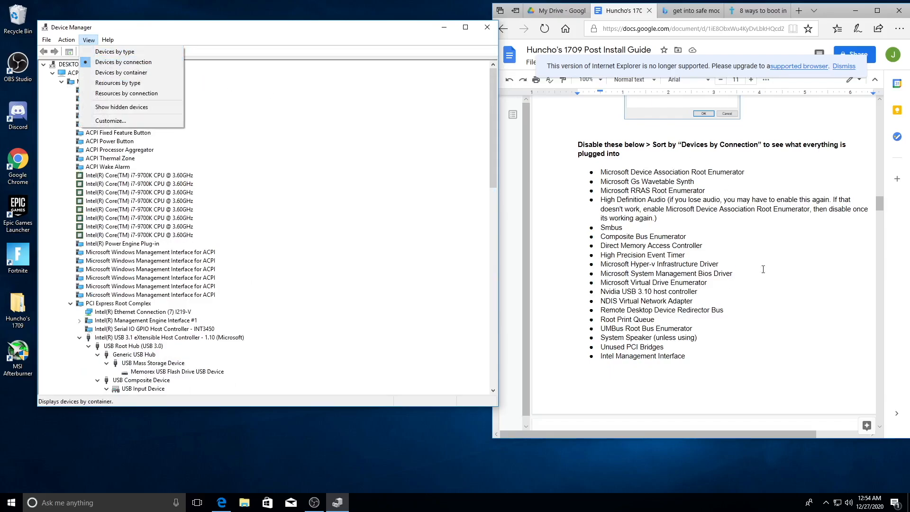
pyautogui.click(687, 231)
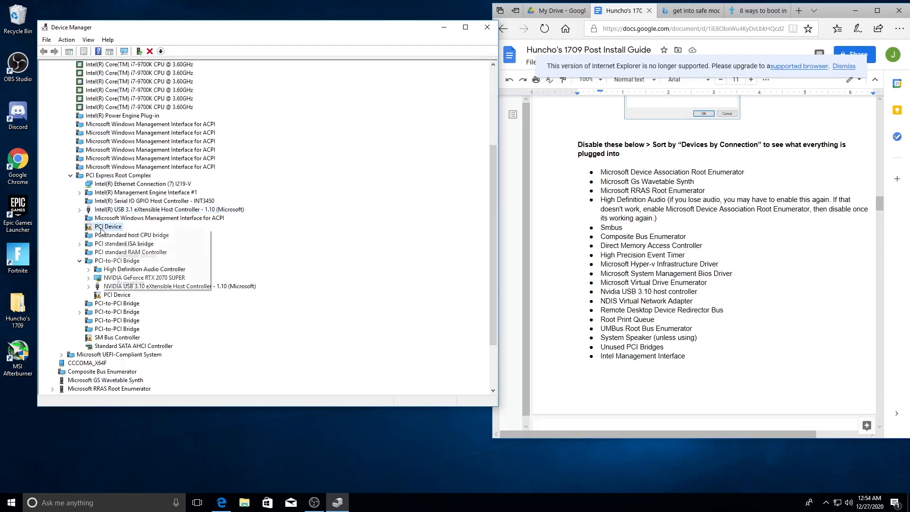
pyautogui.rightClick(104, 227)
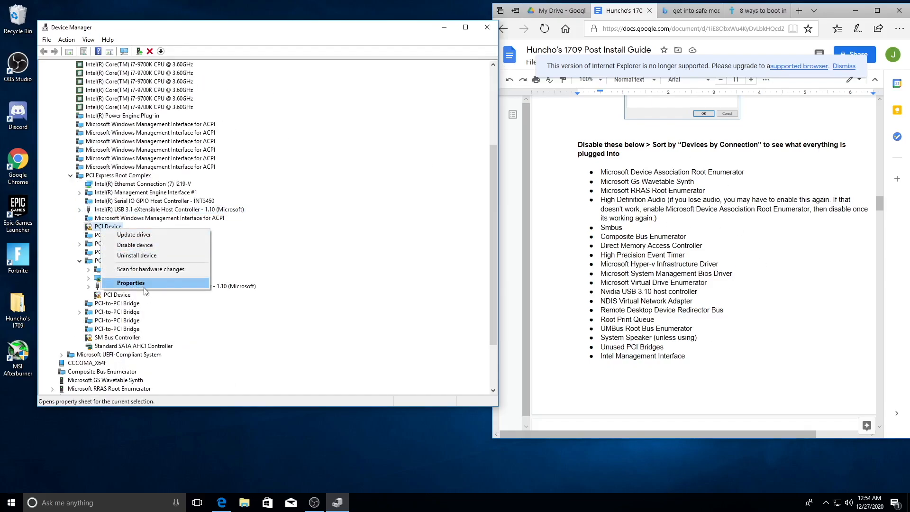
pyautogui.click(142, 283)
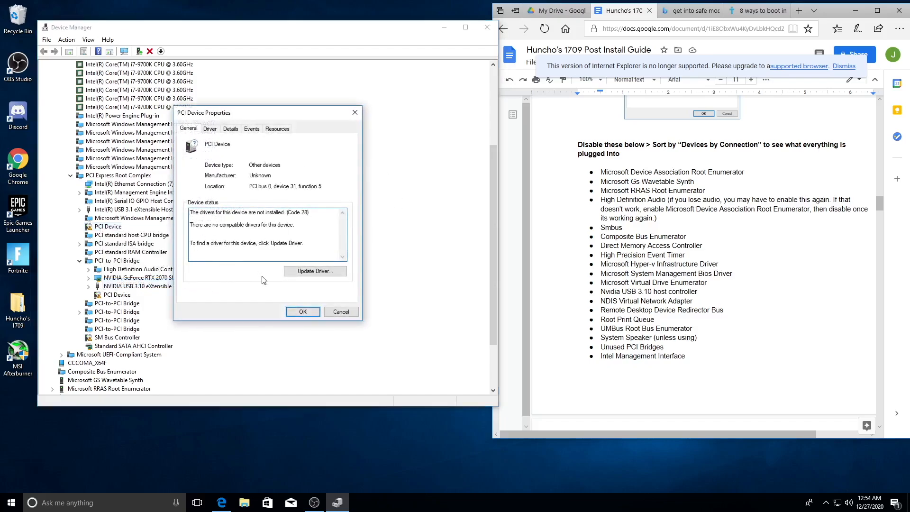
pyautogui.click(356, 114)
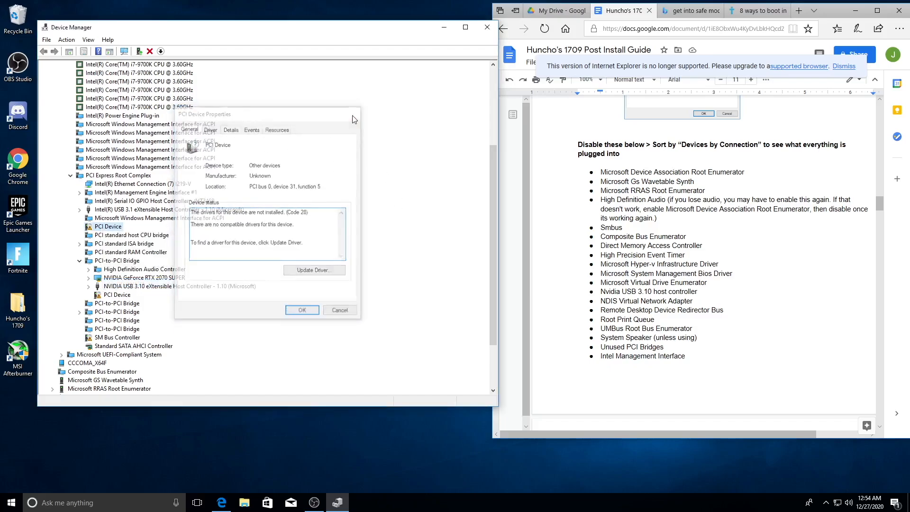
pyautogui.rightClick(106, 230)
pyautogui.click(159, 284)
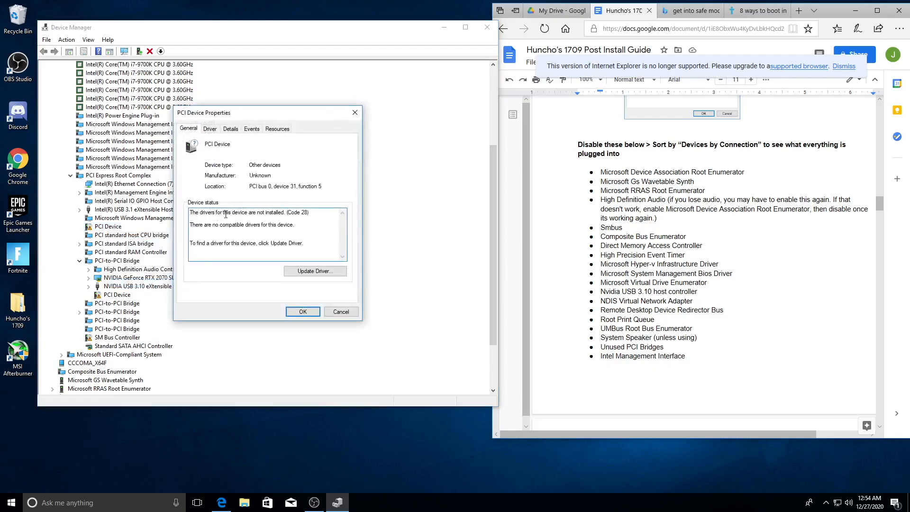
pyautogui.click(210, 129)
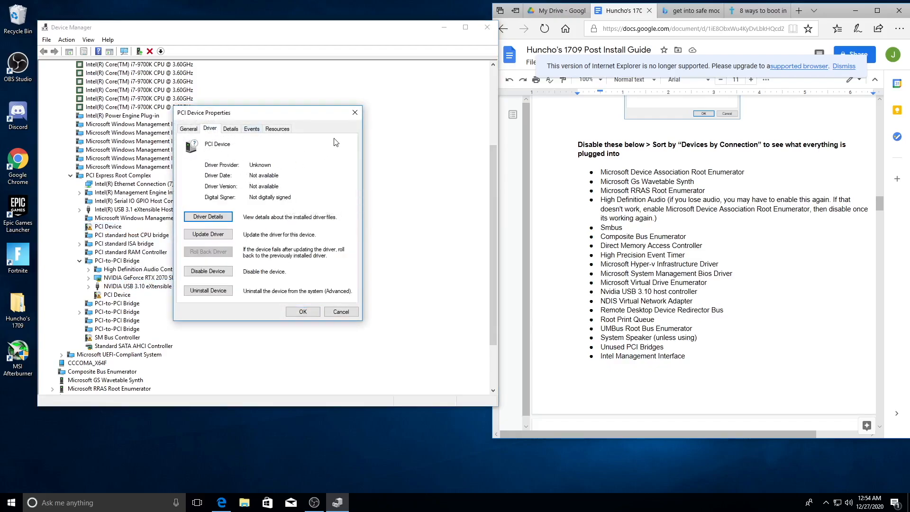
pyautogui.click(355, 113)
pyautogui.rightClick(104, 228)
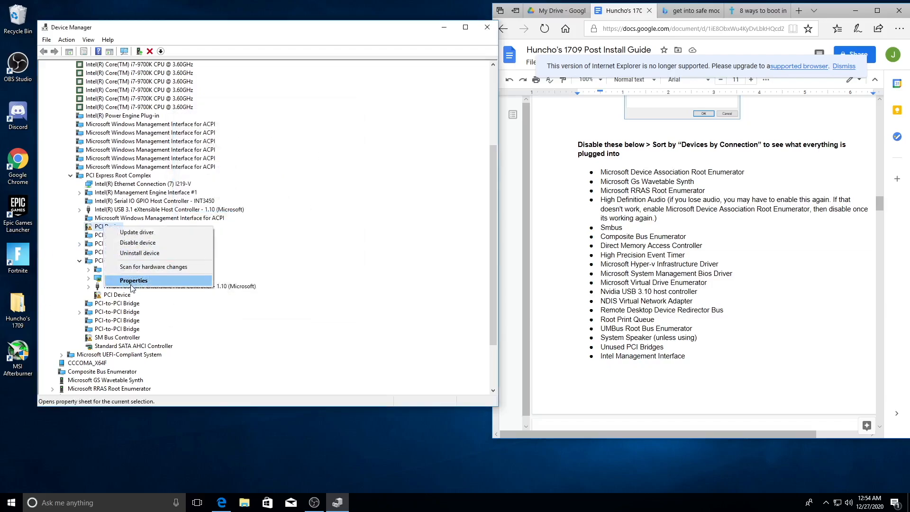
pyautogui.click(133, 280)
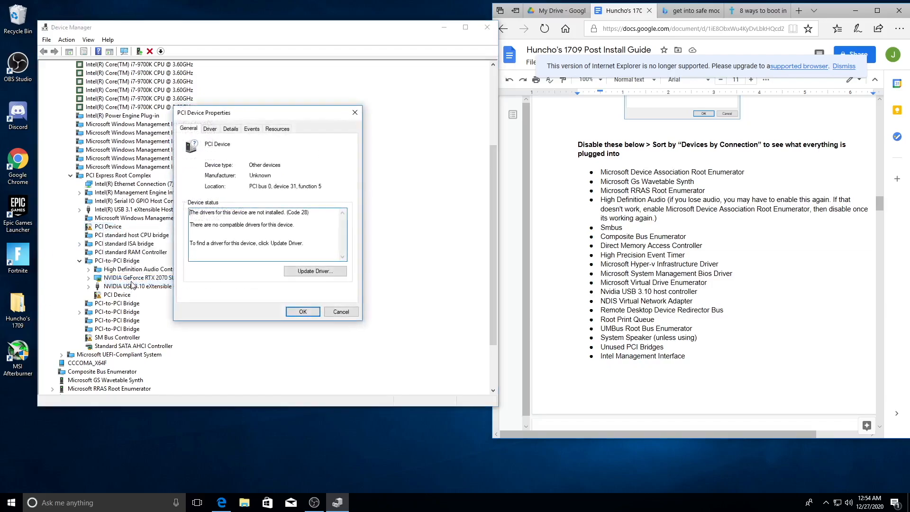
pyautogui.click(354, 112)
# Disable the PCI Device directly under PCI Express Root Complex
pyautogui.rightClick(113, 230)
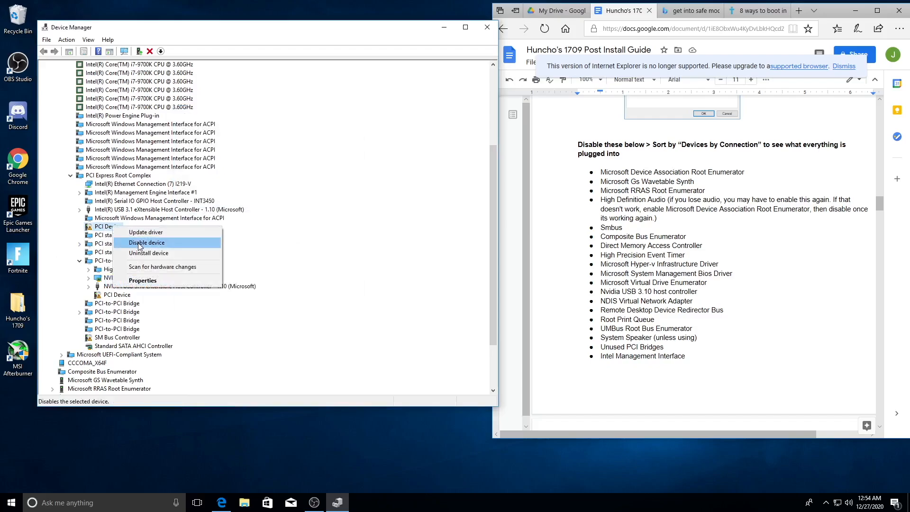
pyautogui.click(135, 245)
pyautogui.click(477, 261)
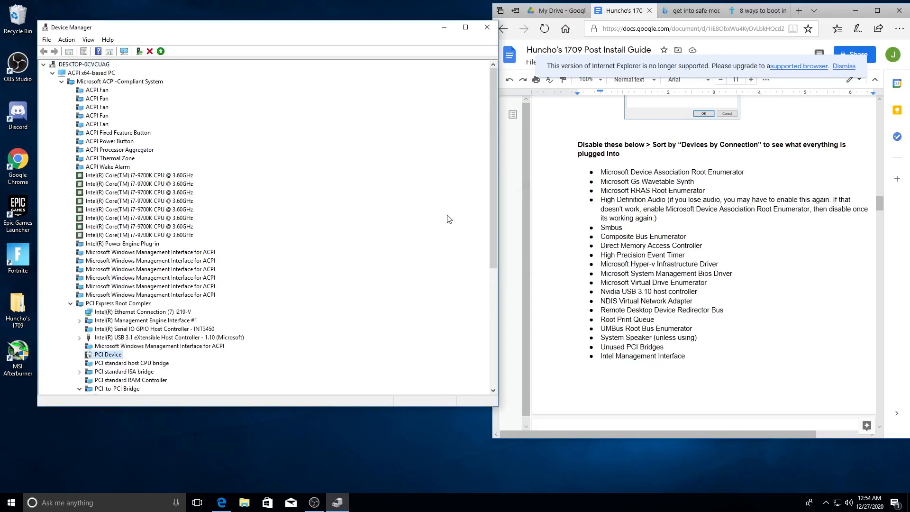
# Expand the High Definition Audio Controller under the PCI-to-PCI Bridge and disable its High Definition Audio Device
pyautogui.moveTo(493, 197); pyautogui.dragTo(526, 281)
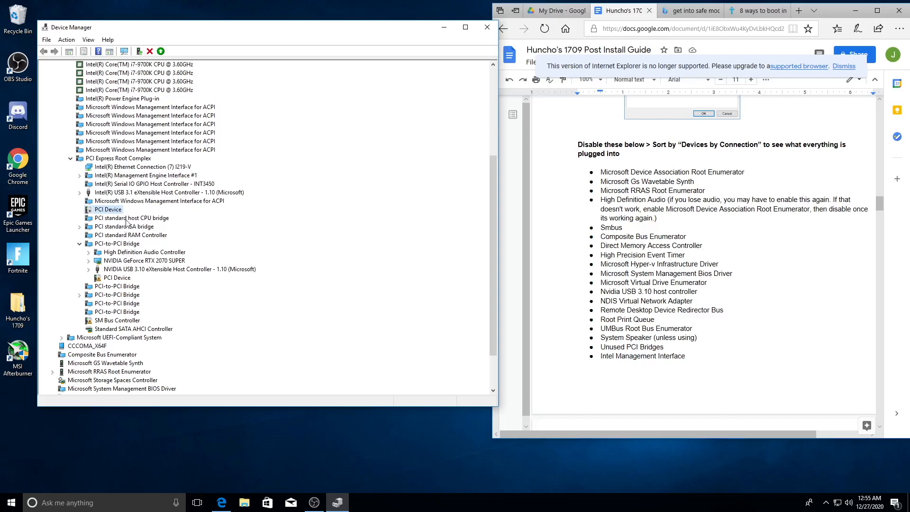
pyautogui.doubleClick(133, 252)
pyautogui.rightClick(116, 261)
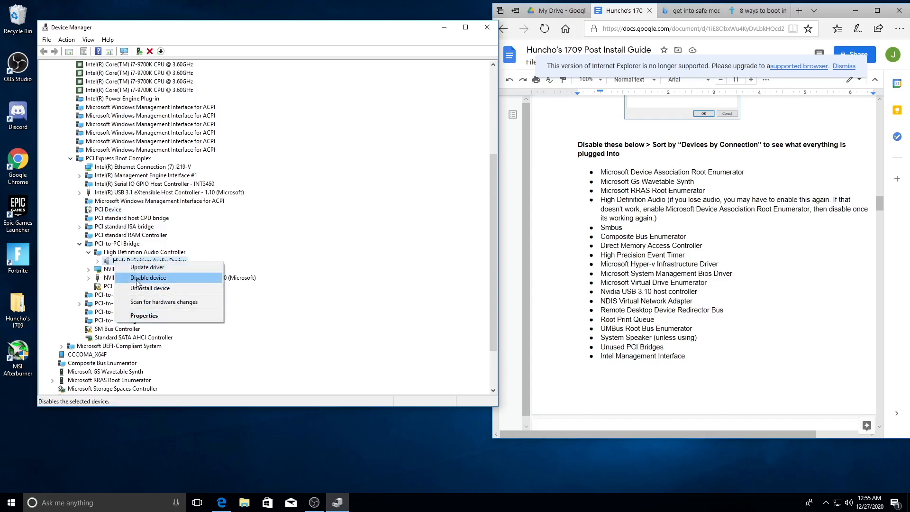
pyautogui.click(135, 279)
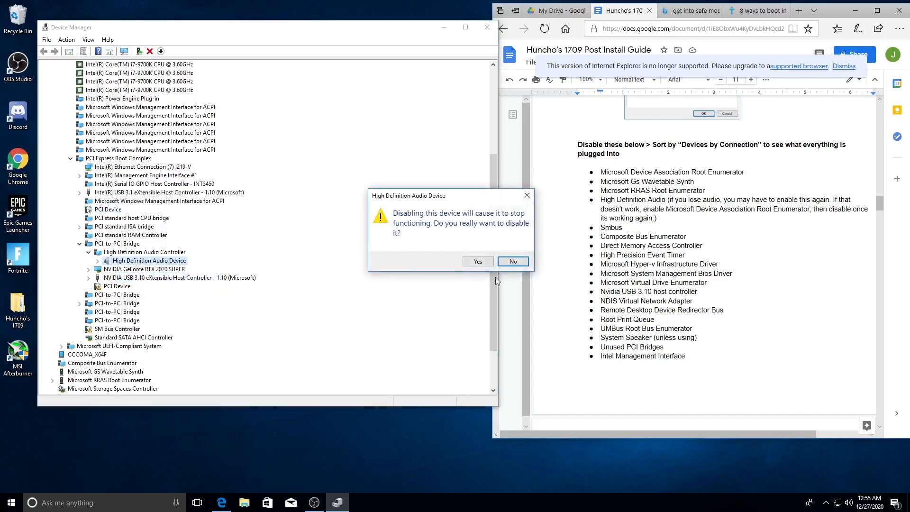
pyautogui.click(481, 265)
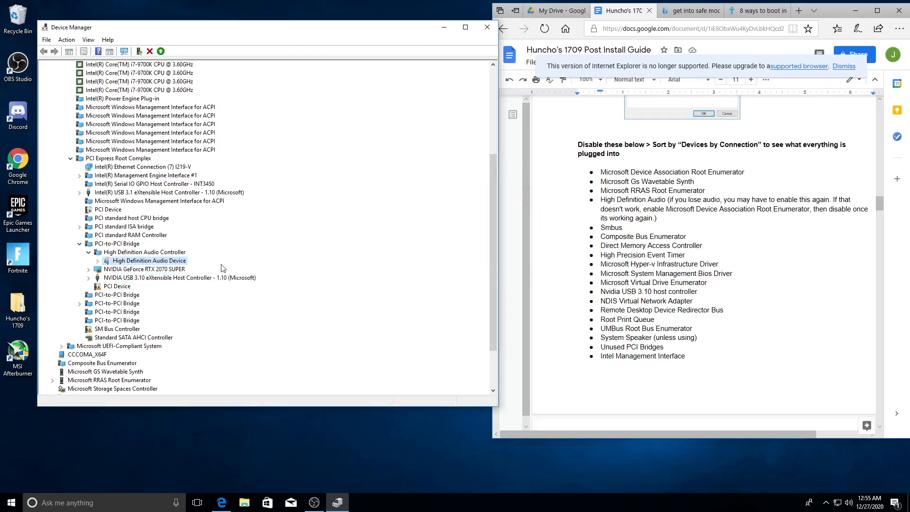
pyautogui.moveTo(491, 225); pyautogui.dragTo(498, 296)
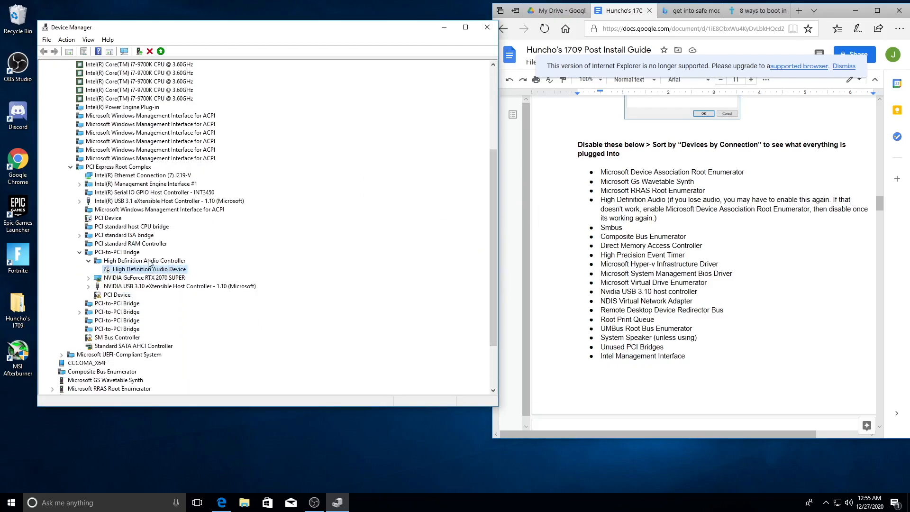
# Check the general properties of the High Definition Audio Controller under the PCI-to-PCI Bridge and disable the controller
pyautogui.rightClick(148, 264)
pyautogui.click(195, 313)
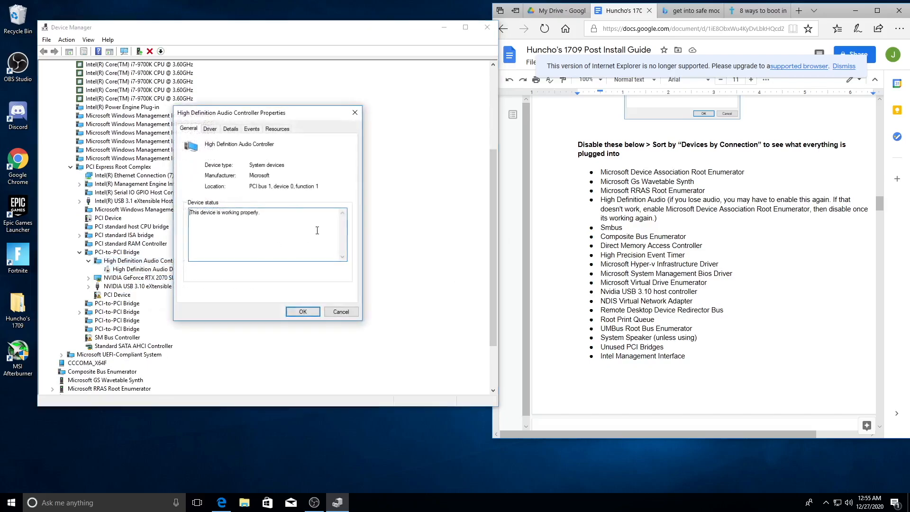
pyautogui.click(355, 112)
pyautogui.rightClick(130, 260)
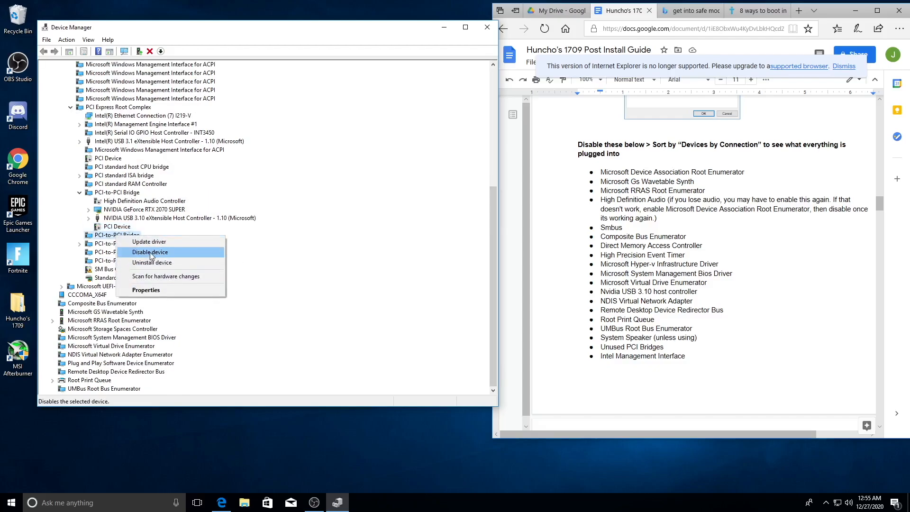
# Disable the PCI-to-PCI Bridge directly below the branch that holds the NVIDIA graphics card
pyautogui.click(150, 253)
pyautogui.click(472, 268)
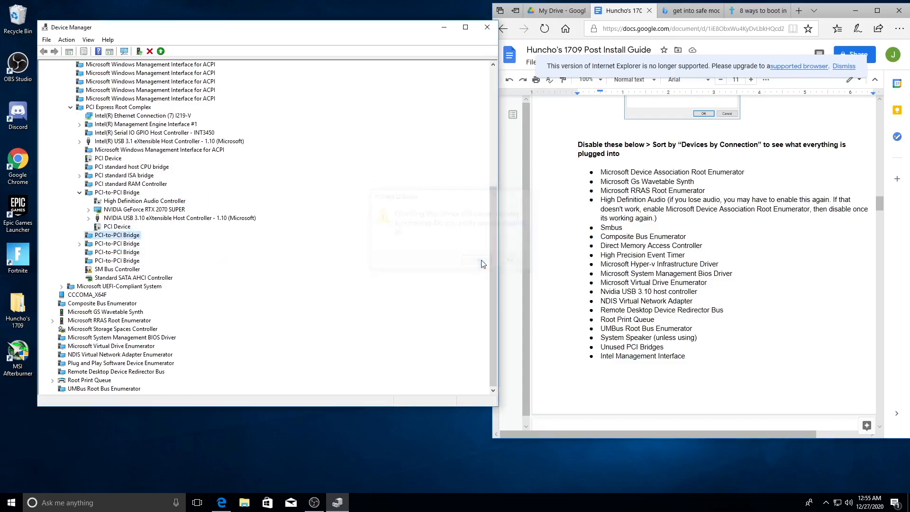
pyautogui.scroll(-5, 218, 332)
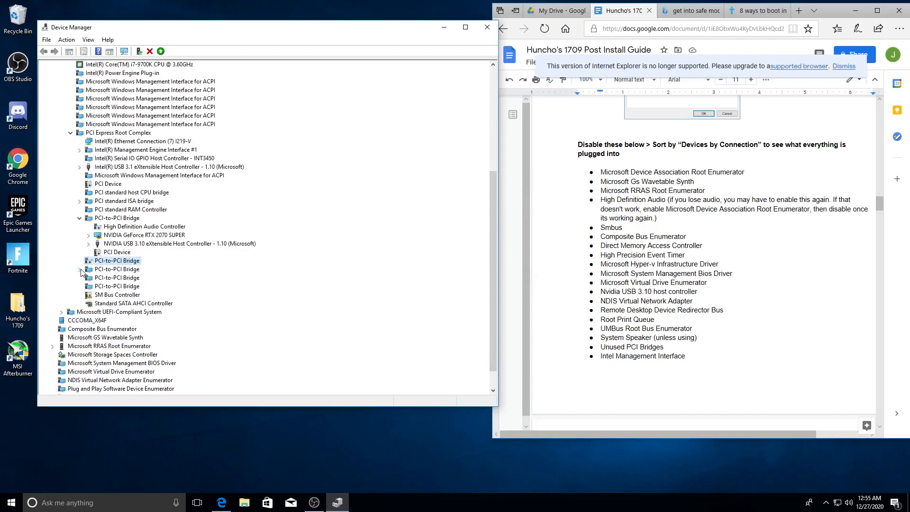
# Inspect what is attached to the expandable PCI-to-PCI Bridge, and disable the unused bridge directly below it
pyautogui.click(80, 269)
pyautogui.click(80, 269)
pyautogui.rightClick(100, 278)
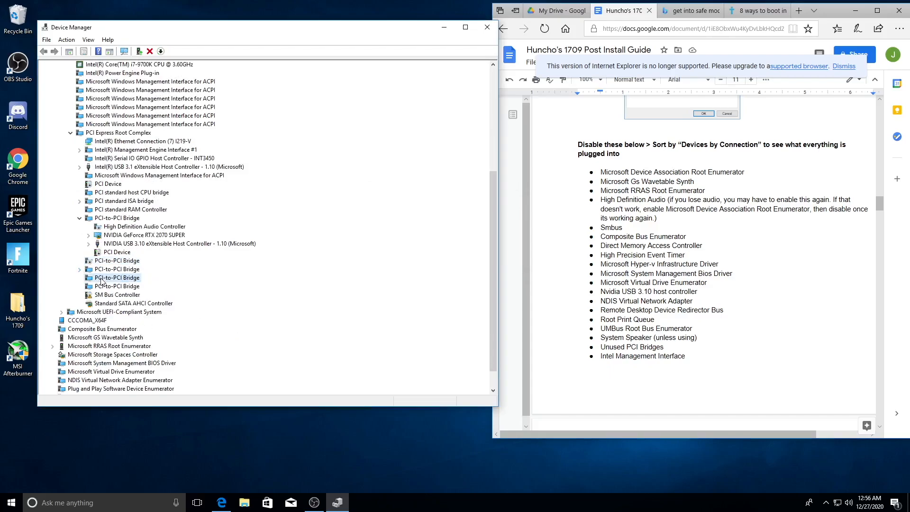
pyautogui.click(121, 296)
pyautogui.click(476, 259)
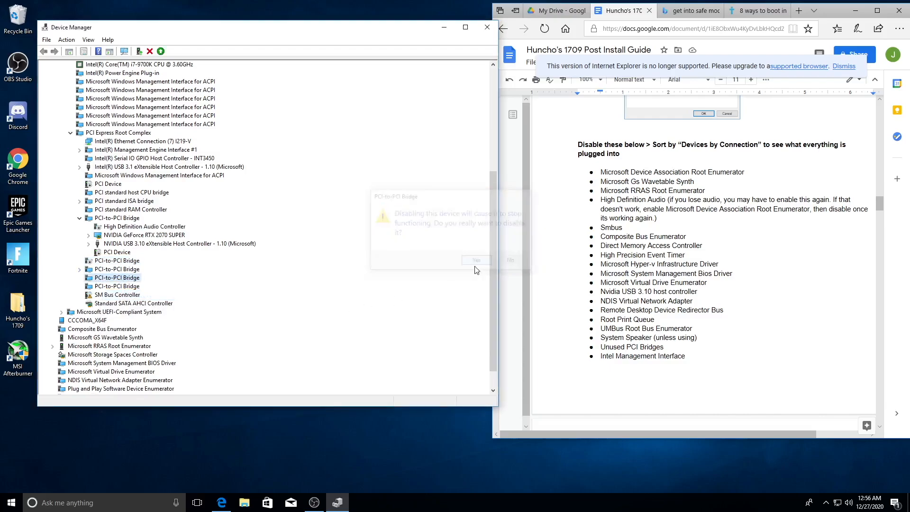
# Disable the last PCI-to-PCI Bridge, directly above the SM Bus Controller
pyautogui.moveTo(495, 171); pyautogui.dragTo(496, 254)
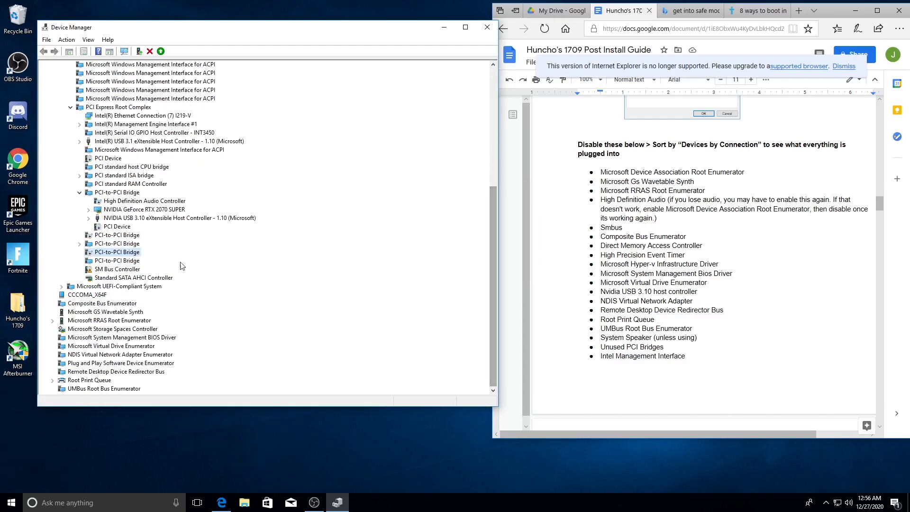
pyautogui.click(131, 262)
pyautogui.rightClick(131, 261)
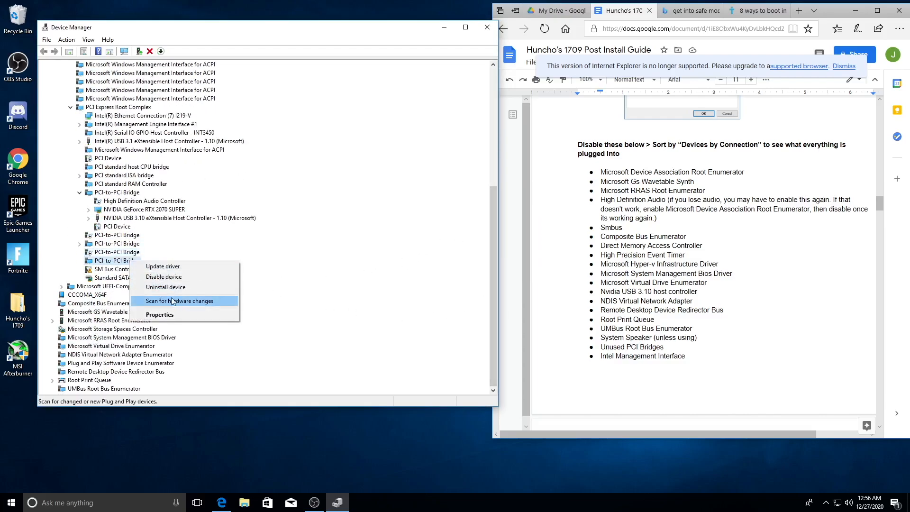
pyautogui.click(173, 280)
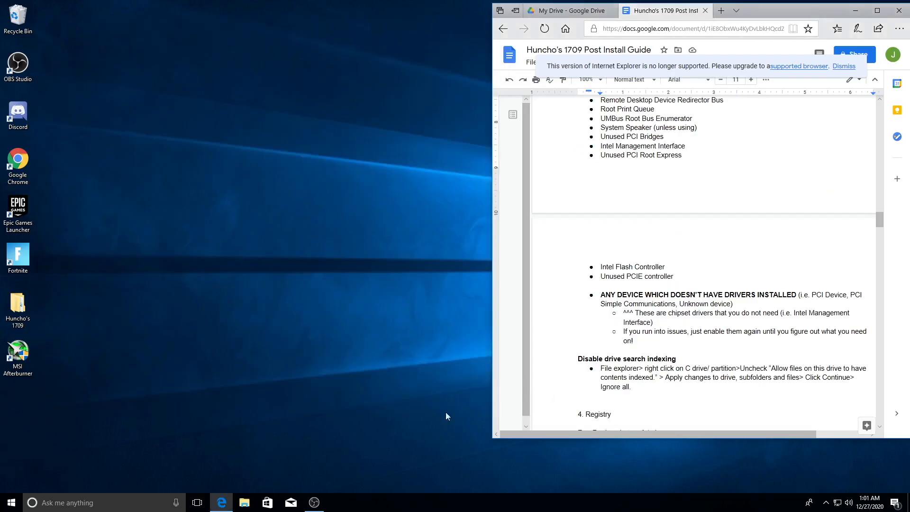
# Switch to File Explorer and open the properties of Local Disk (C:) from This PC
pyautogui.click(244, 503)
pyautogui.click(86, 187)
pyautogui.click(150, 219)
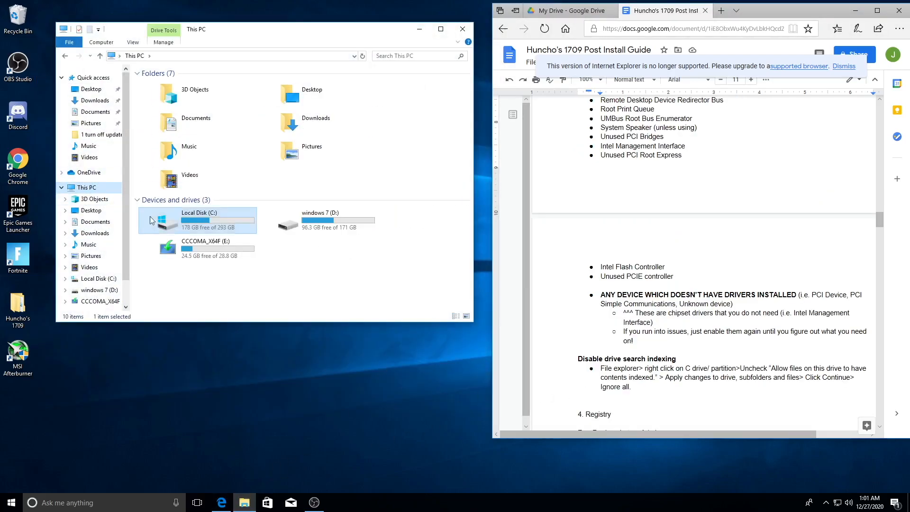
pyautogui.rightClick(199, 222)
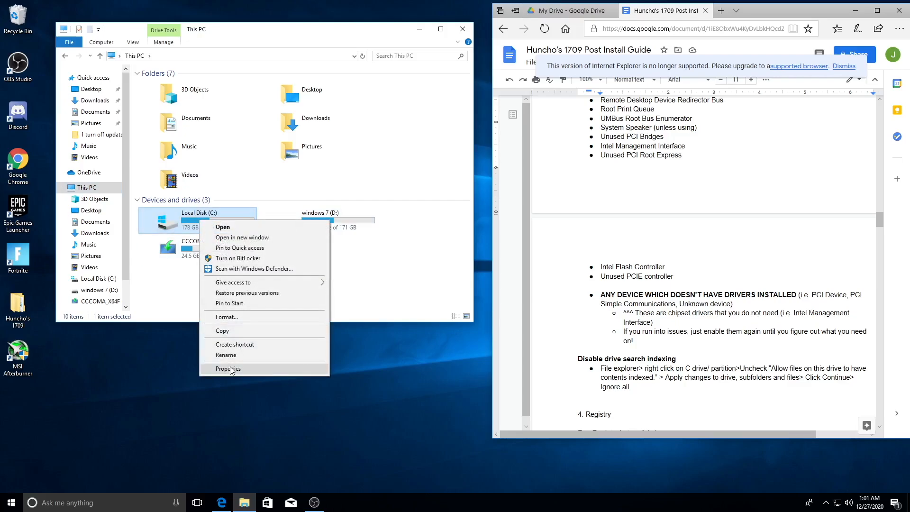
pyautogui.click(228, 369)
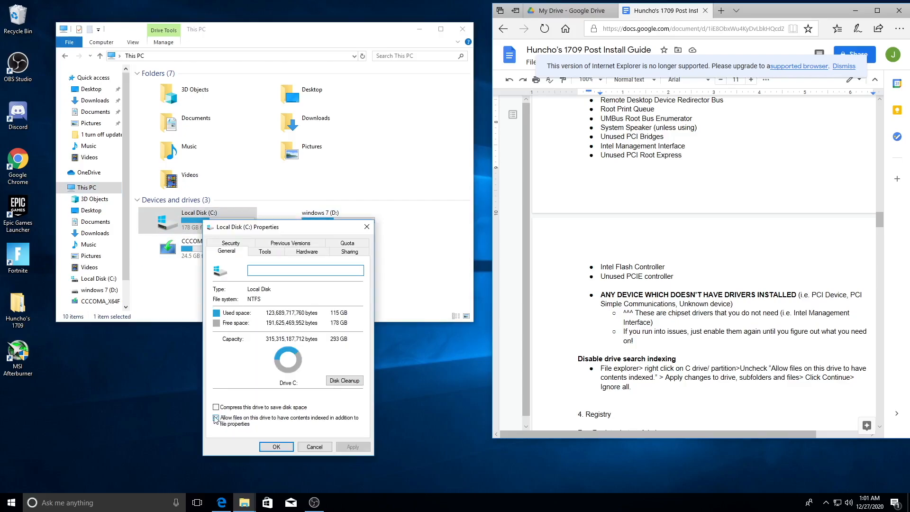
# Turn off content indexing for drive C:, its subfolders and files, granting administrator permission and ignoring all file errors
pyautogui.click(216, 418)
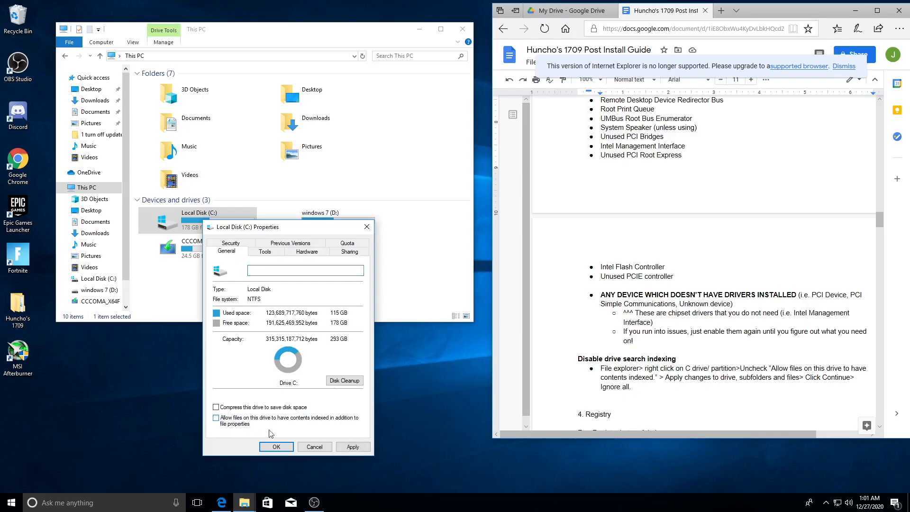
pyautogui.click(350, 447)
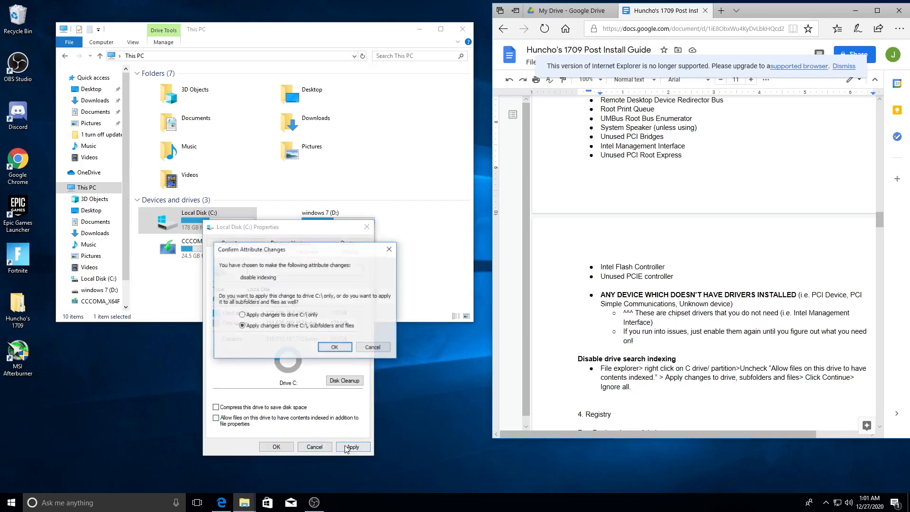
pyautogui.click(335, 347)
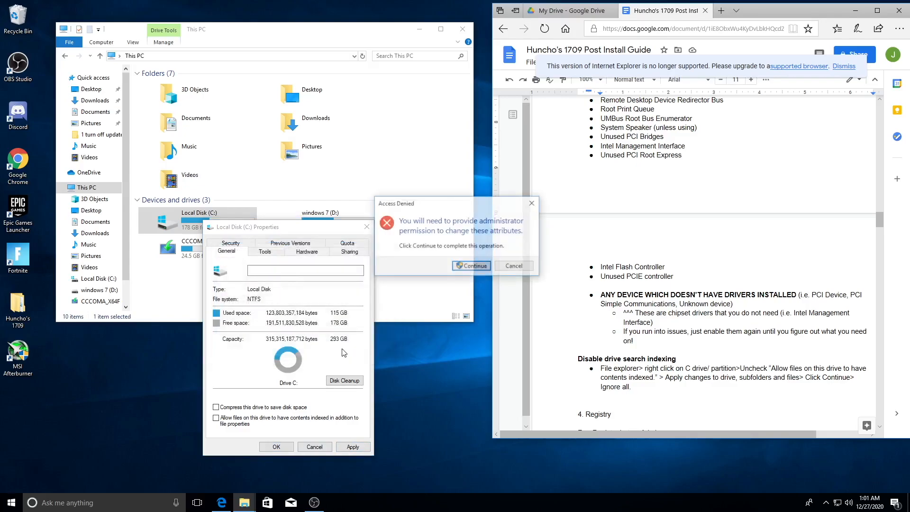
pyautogui.click(478, 266)
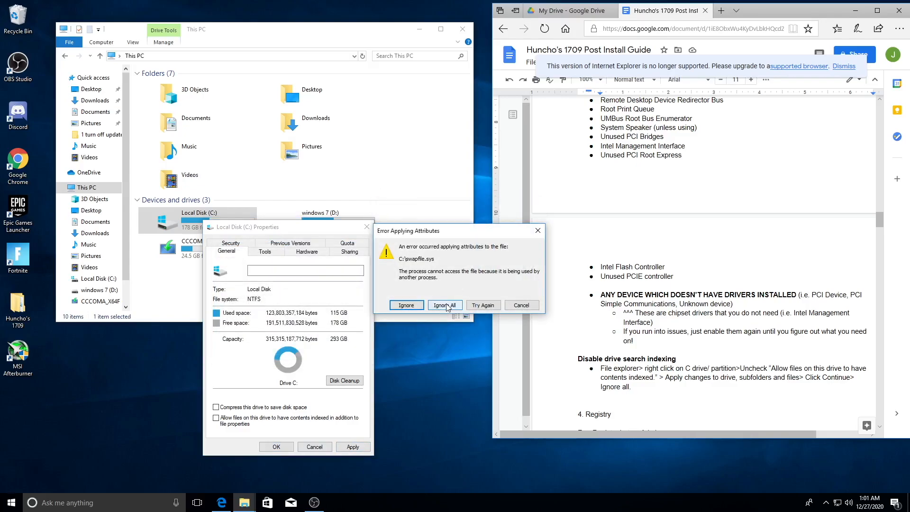
pyautogui.click(445, 306)
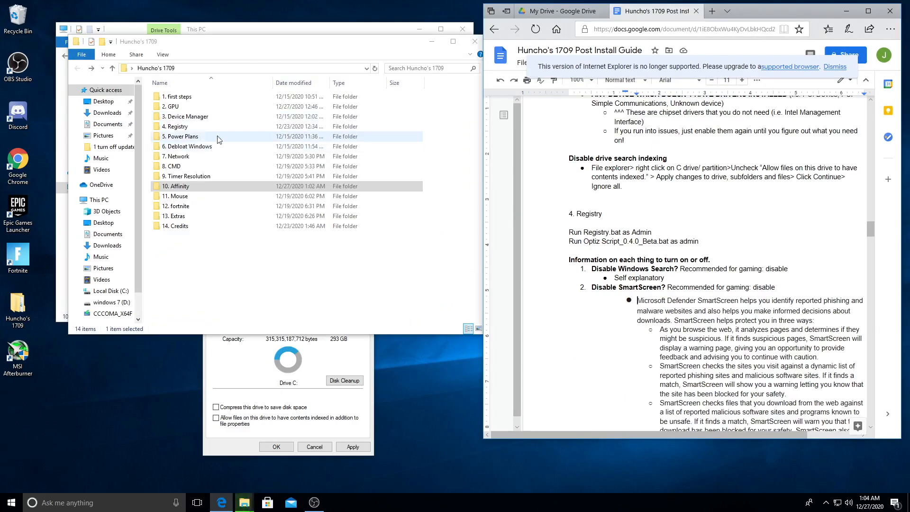
# Run the reg batch file from the 4. Registry folder as administrator
pyautogui.doubleClick(182, 128)
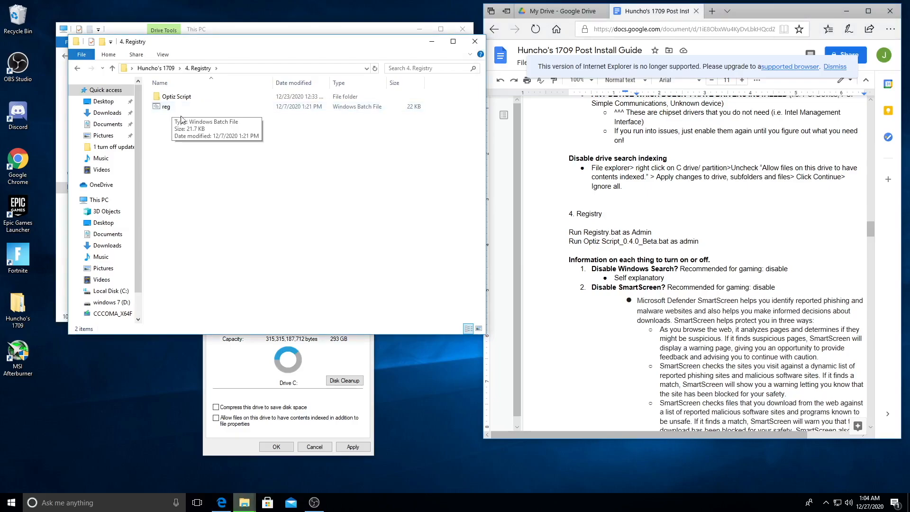
pyautogui.rightClick(205, 108)
pyautogui.click(184, 109)
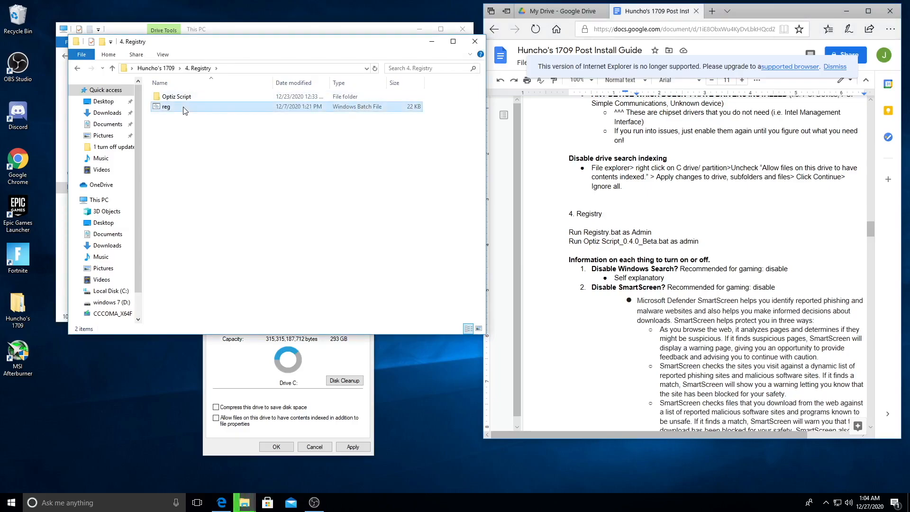
pyautogui.rightClick(184, 109)
pyautogui.click(223, 145)
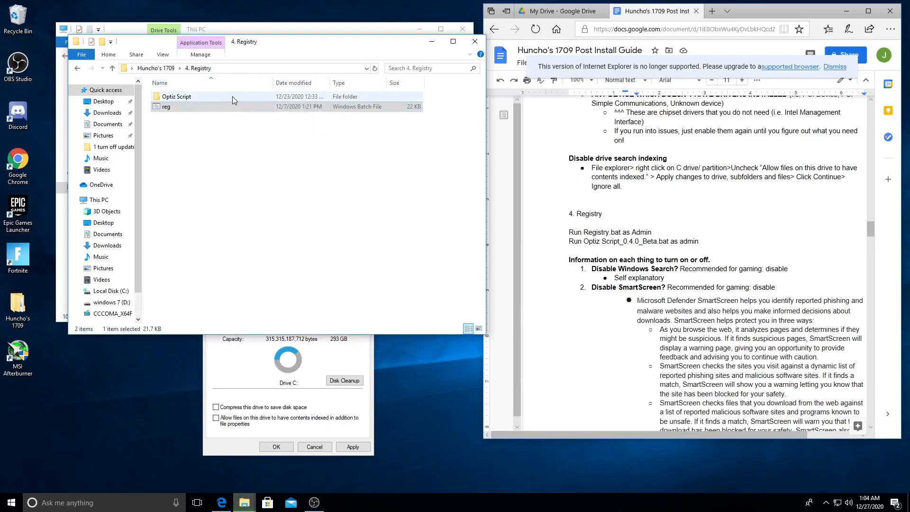
# Run Optiz Script_0.4.0_Beta - Copy from the Optiz Script folder as administrator, allowing it past the SmartScreen block
pyautogui.doubleClick(233, 98)
pyautogui.click(237, 117)
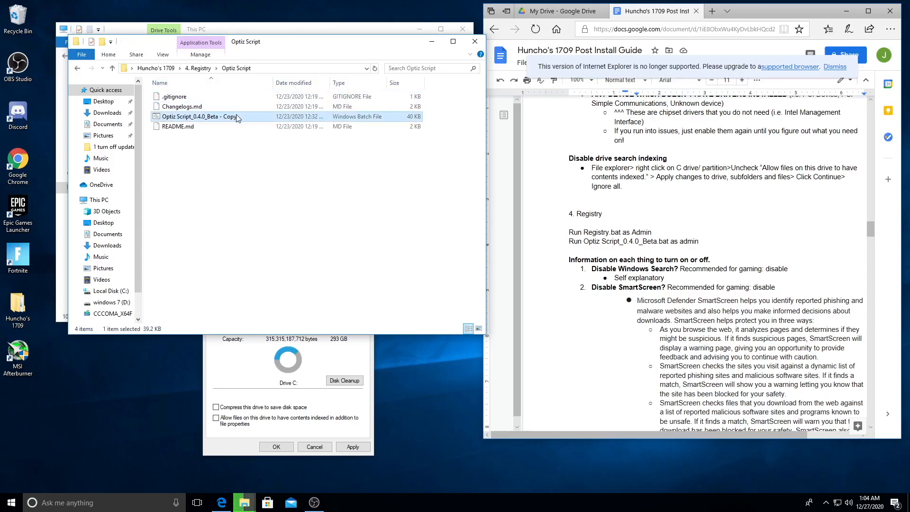
pyautogui.rightClick(238, 120)
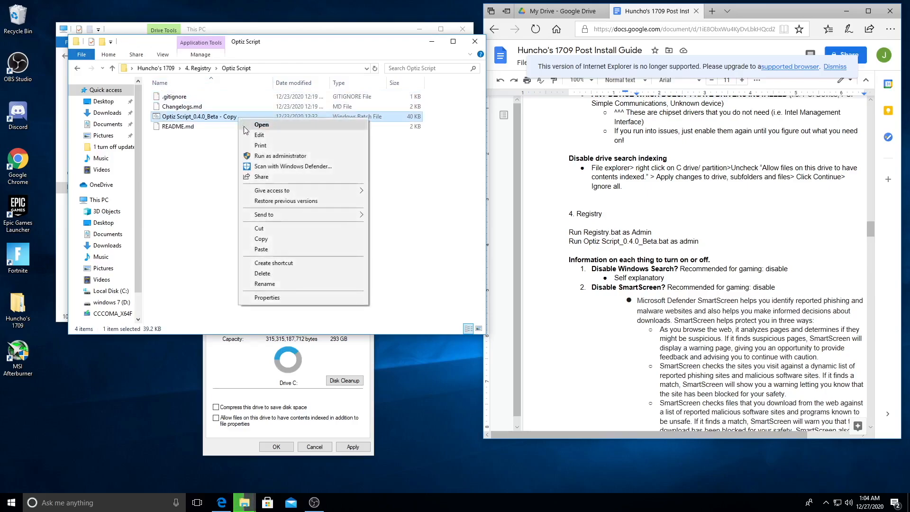
pyautogui.click(259, 161)
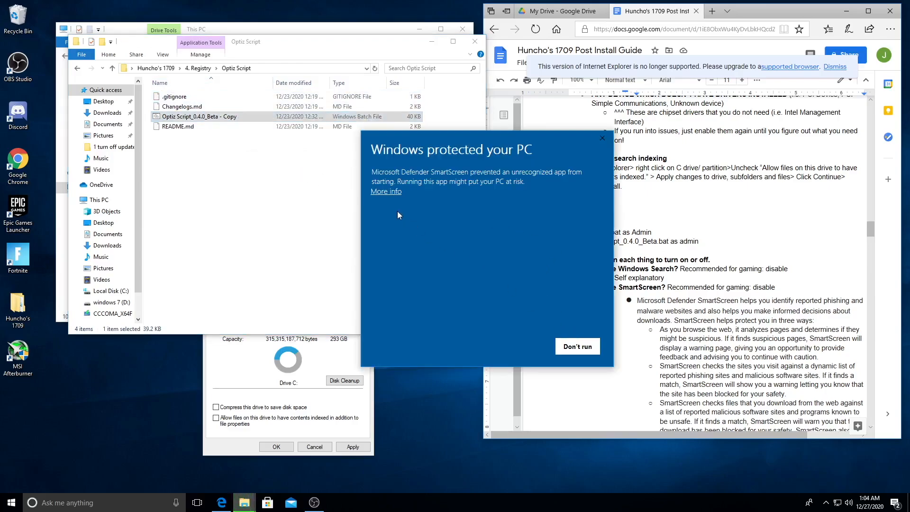
pyautogui.click(392, 192)
pyautogui.click(519, 347)
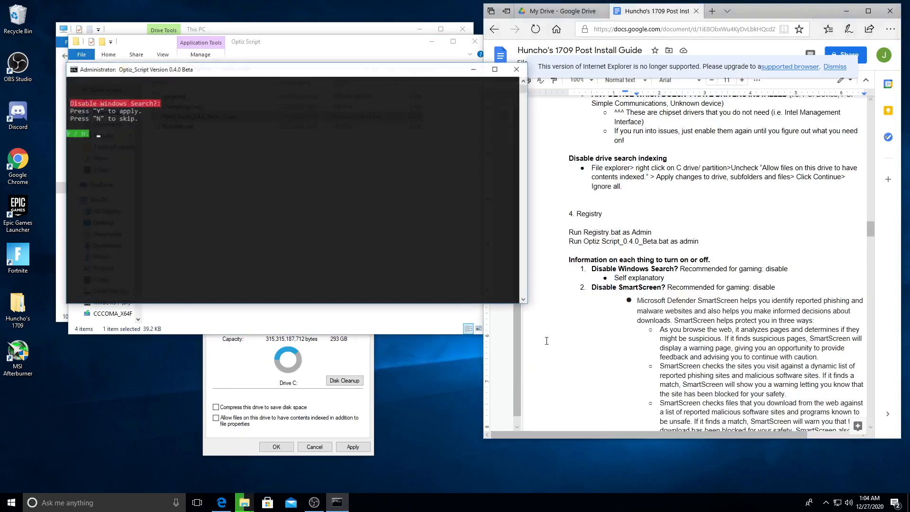
# Review the guide's recommendations for the script prompts, and choose to disable Windows Search and SmartScreen
pyautogui.scroll(-1, 711, 315)
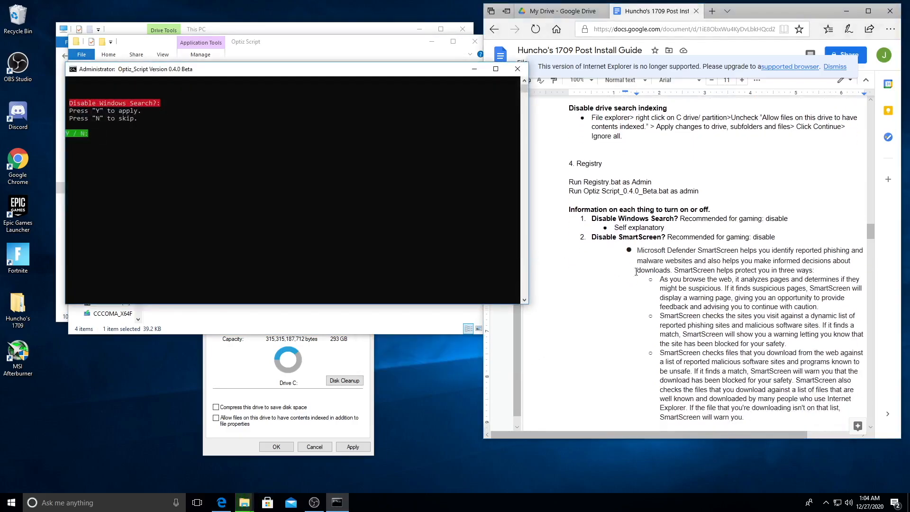
pyautogui.scroll(-12, 648, 285)
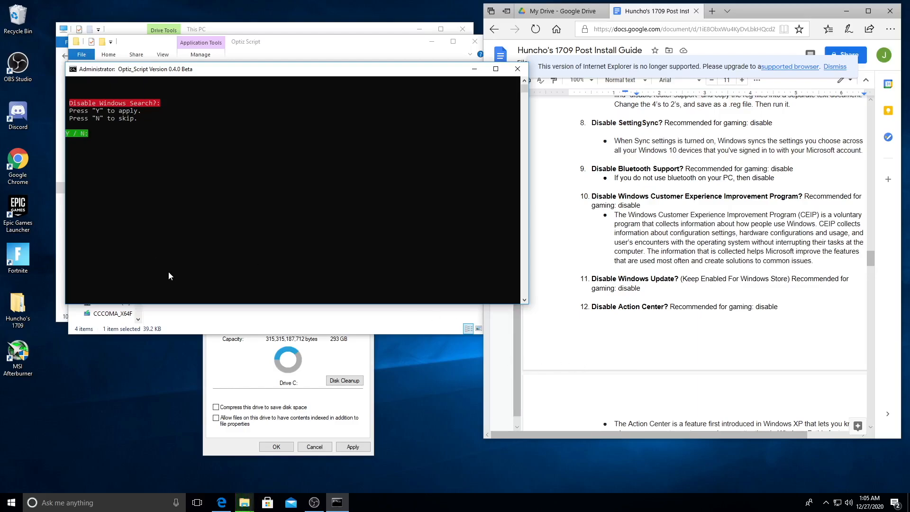
pyautogui.press('Return')
pyautogui.write('y')
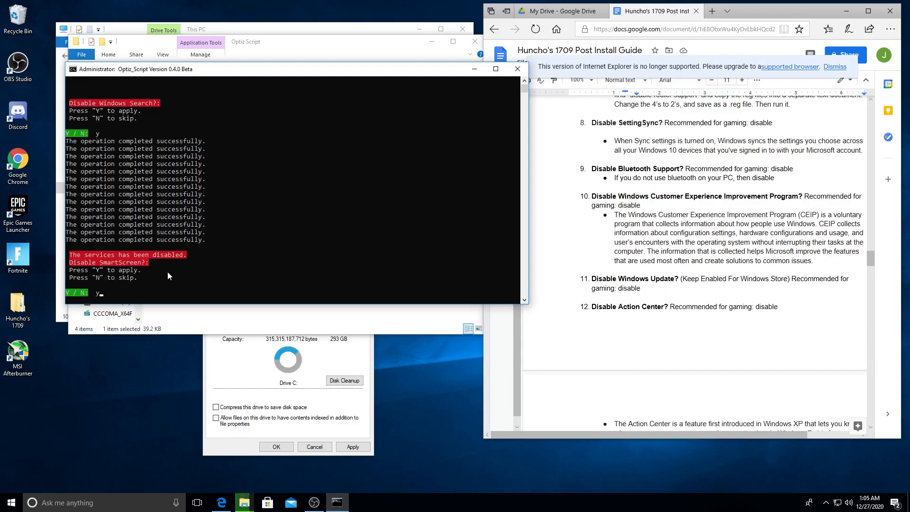
pyautogui.press('Return')
# Answer y to the next four script prompts, including those disabling Xbox Apps and Wi-Fi
pyautogui.write('y')
pyautogui.press('Return')
pyautogui.write('y')
pyautogui.press('Return')
pyautogui.write('y')
pyautogui.press('Return')
pyautogui.write('y')
pyautogui.press('Return')
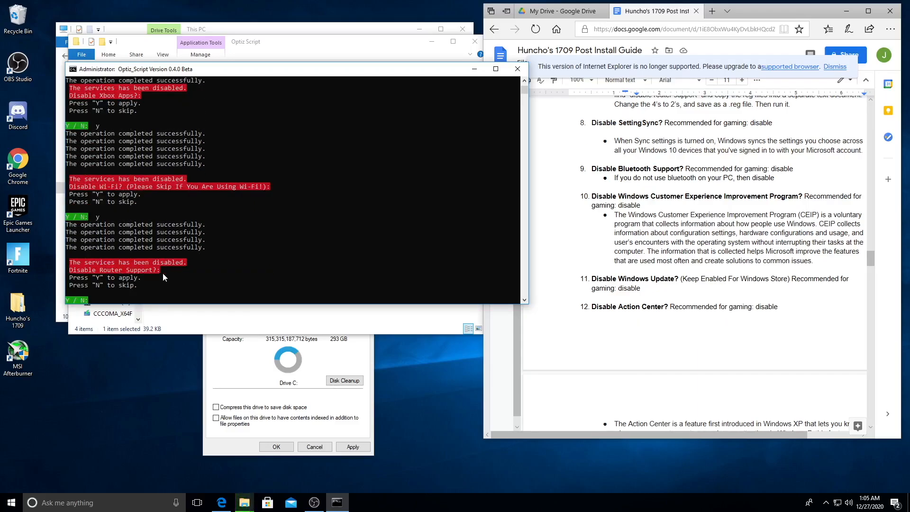
# Answer y to the script prompts for disabling Router Support, SettingSync and Bluetooth Support
pyautogui.write('y')
pyautogui.press('Return')
pyautogui.write('y')
pyautogui.press('Return')
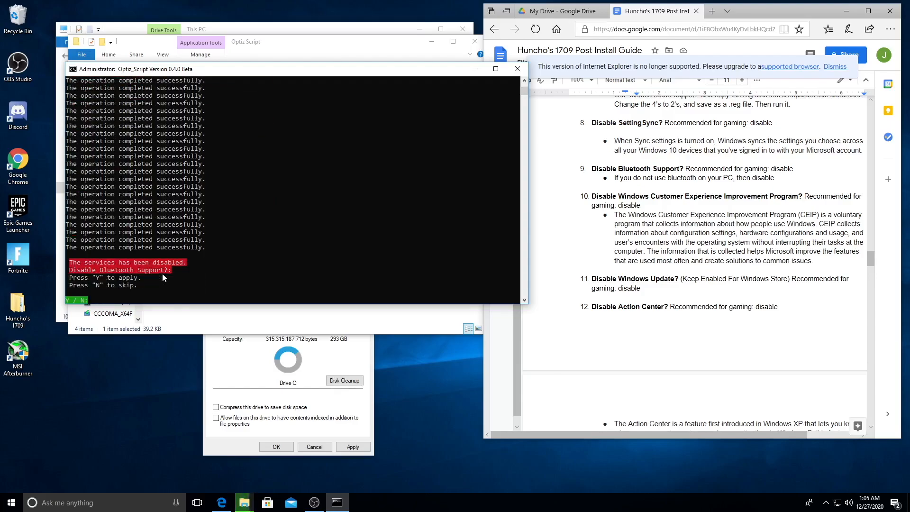
pyautogui.write('y')
pyautogui.press('Return')
# Disable the Windows Customer Experience Improvement Program, apply the prompts that follow it, and skip disabling Windows Firewall with n
pyautogui.write('y')
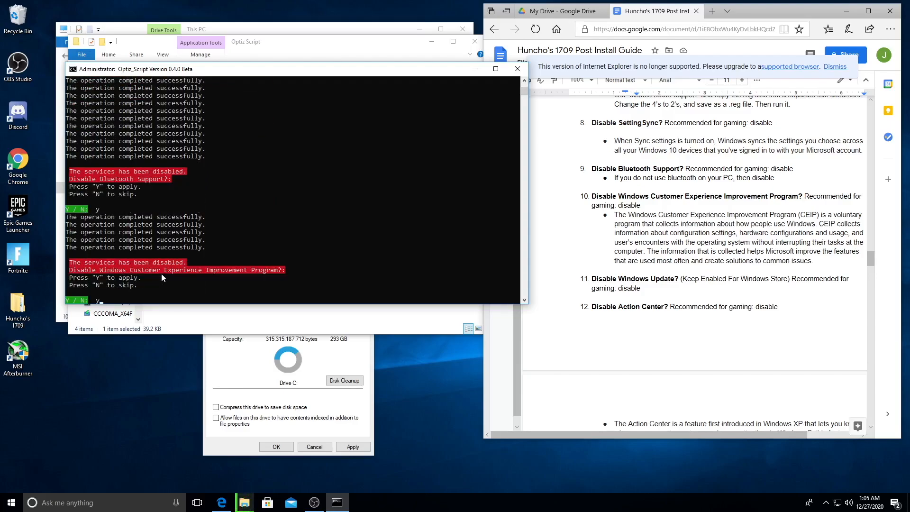
pyautogui.press('Return')
pyautogui.write('y')
pyautogui.press('Return')
pyautogui.write('y')
pyautogui.press('Return')
pyautogui.write('y')
pyautogui.press('Return')
pyautogui.write('y')
pyautogui.press('Return')
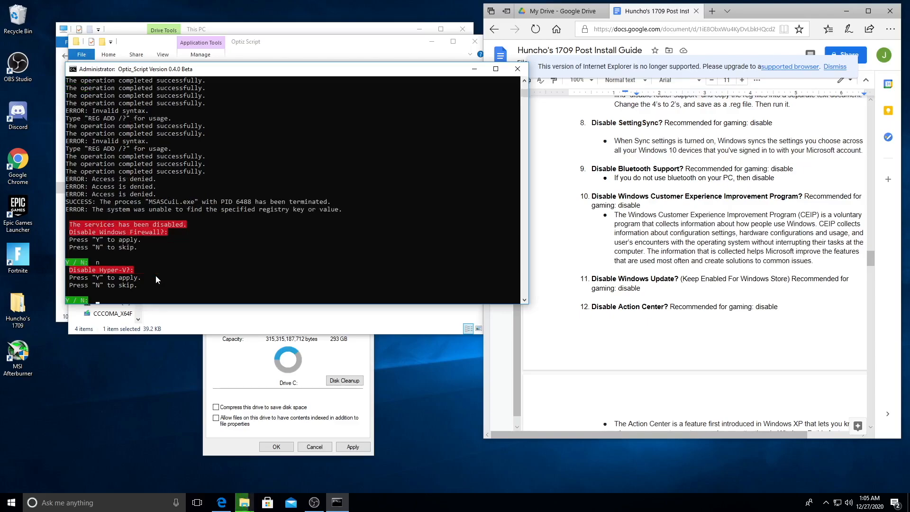
# Answer y to the prompts for disabling Hyper-V, Windows Error Reporting and Push Notifications, and Remote Desktop
pyautogui.write('y')
pyautogui.press('Return')
pyautogui.write('y')
pyautogui.press('Return')
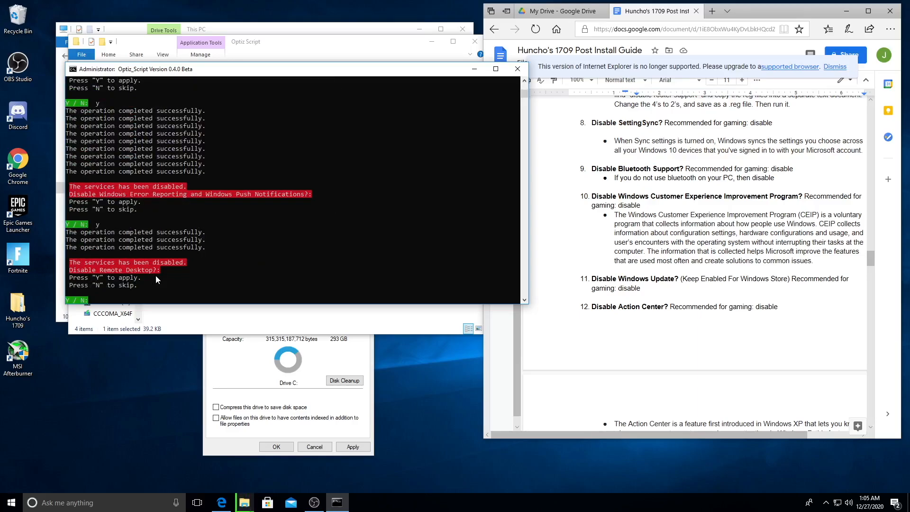
pyautogui.write('y')
pyautogui.press('Return')
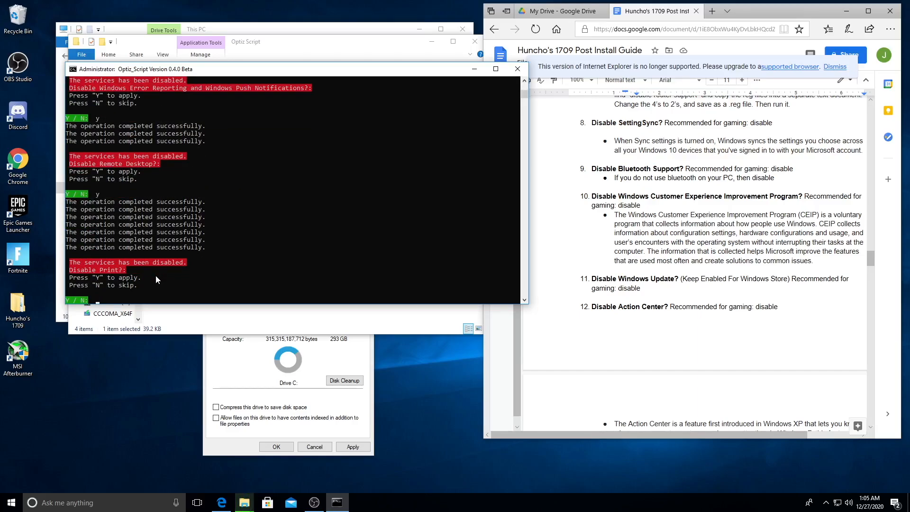
# Disable Print, answer y to all remaining prompts of the Optiz script, and finish the script
pyautogui.write('y')
pyautogui.press('Return')
pyautogui.write('y')
pyautogui.press('Return')
pyautogui.write('y')
pyautogui.press('Return')
pyautogui.write('y')
pyautogui.press('Return')
pyautogui.write('y')
pyautogui.press('Return')
pyautogui.write('y')
pyautogui.press('Return')
pyautogui.press('Return')
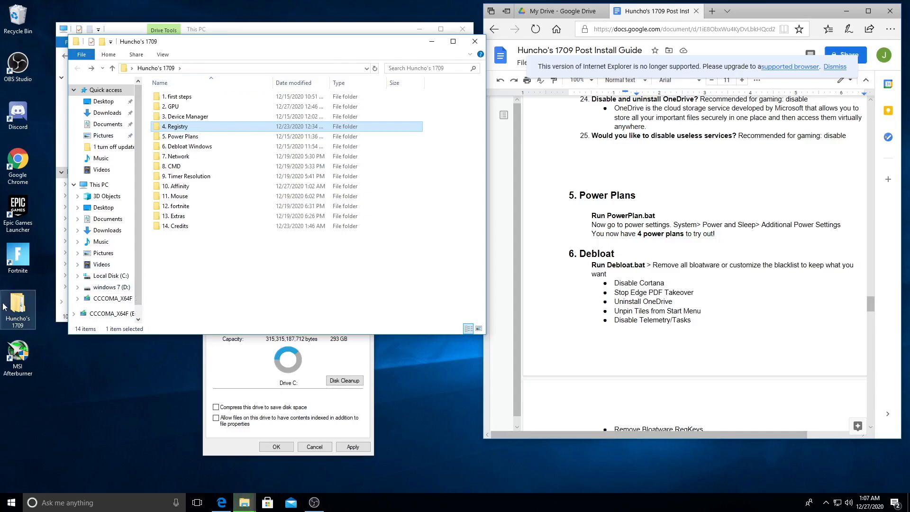
# Run the Powerplan batch file from the 5. Power Plans folder to import the custom power plans
pyautogui.doubleClick(214, 137)
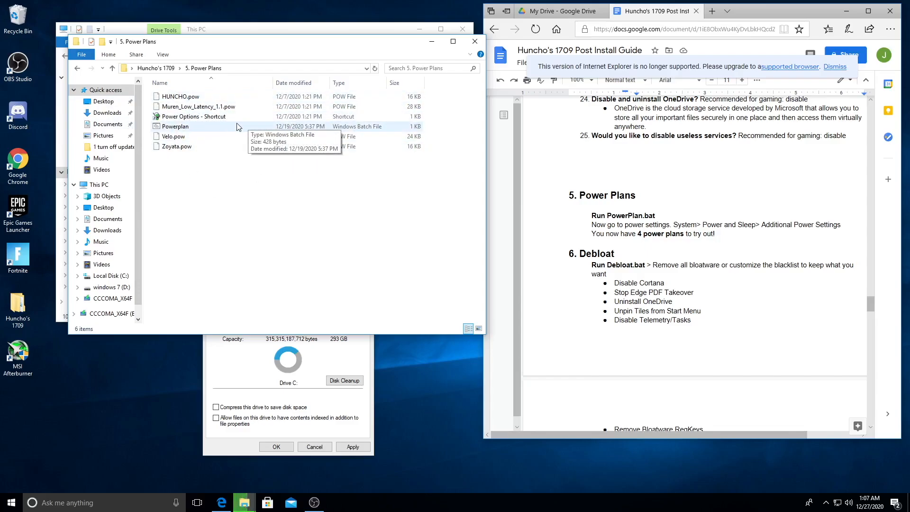
pyautogui.rightClick(238, 135)
pyautogui.click(219, 126)
pyautogui.rightClick(216, 126)
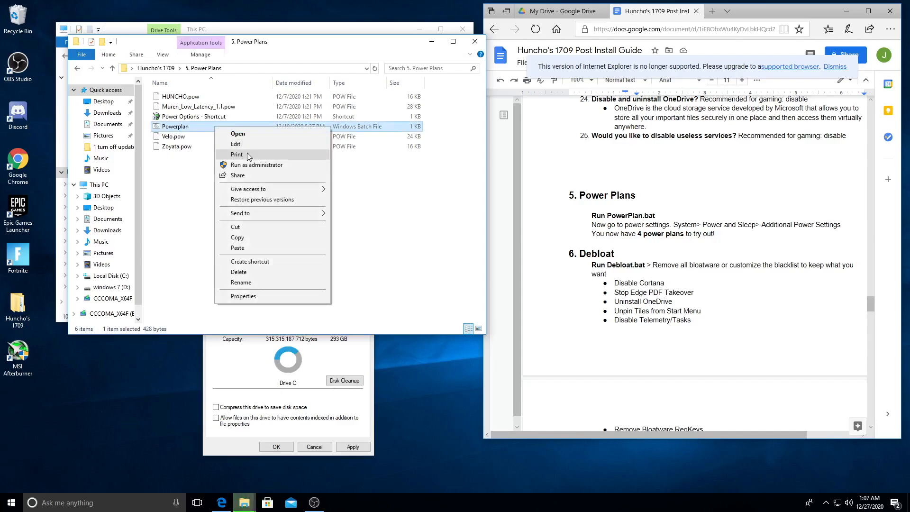
pyautogui.click(251, 161)
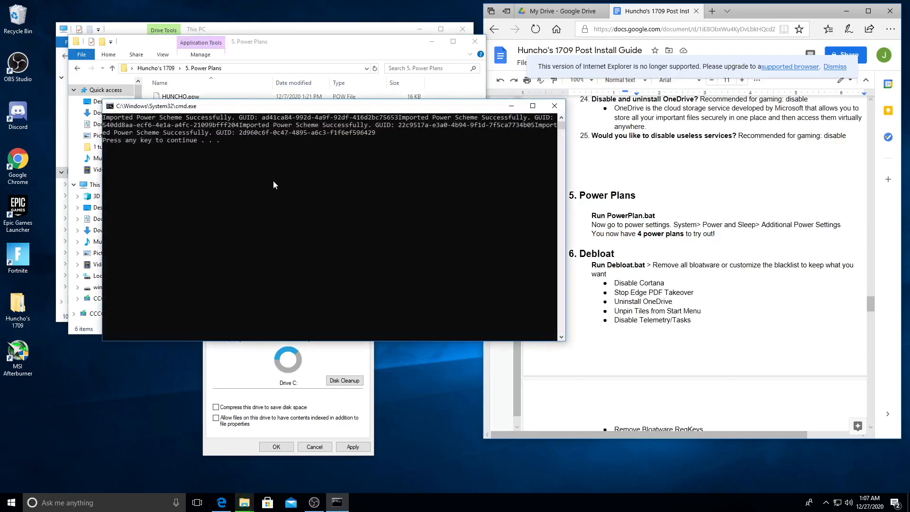
pyautogui.press('Return')
# Open Power Options from its shortcut in the Power Plans folder and activate the Low Latency plan
pyautogui.click(224, 117)
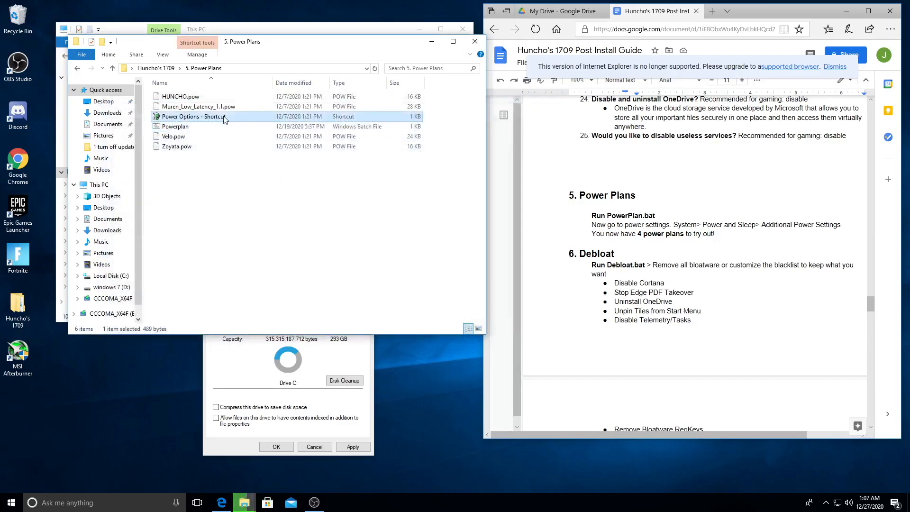
pyautogui.doubleClick(224, 117)
pyautogui.click(198, 177)
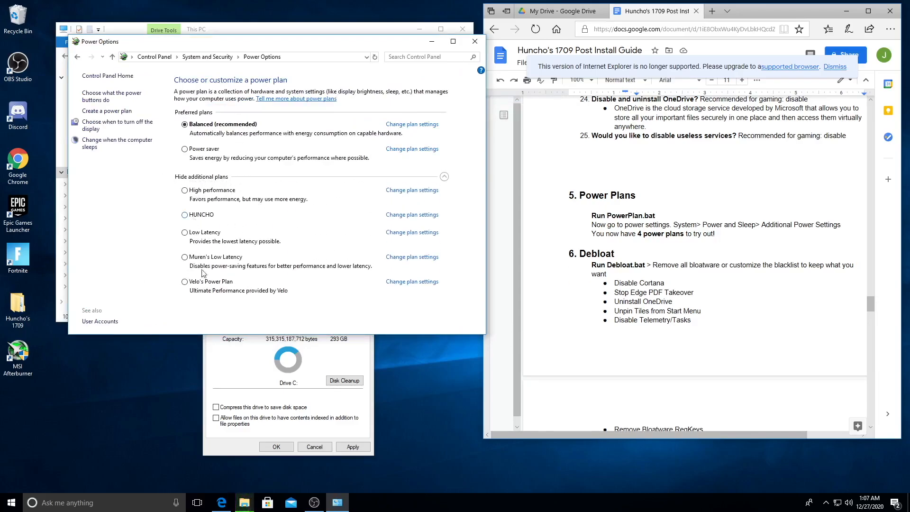
pyautogui.click(184, 233)
# Examine the CPU usage in Task Manager's detailed view alongside the power plans in Power Options
pyautogui.rightClick(11, 502)
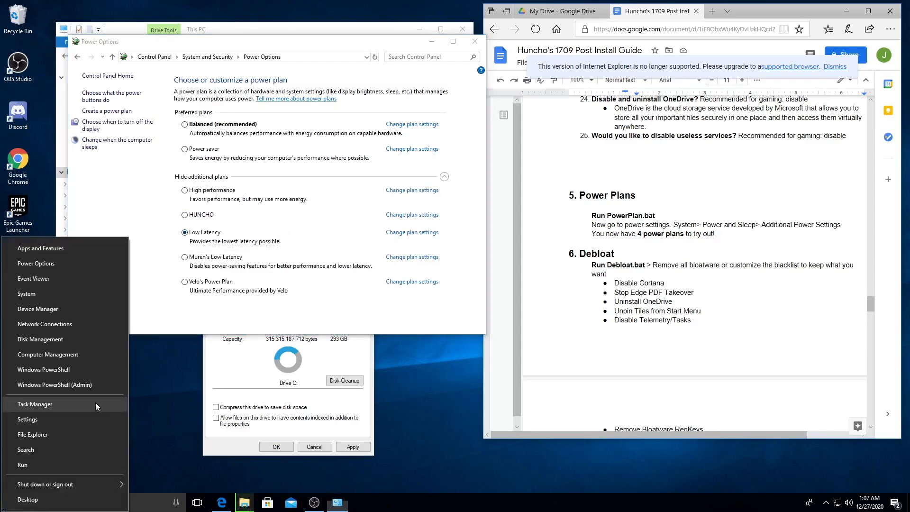
pyautogui.click(35, 404)
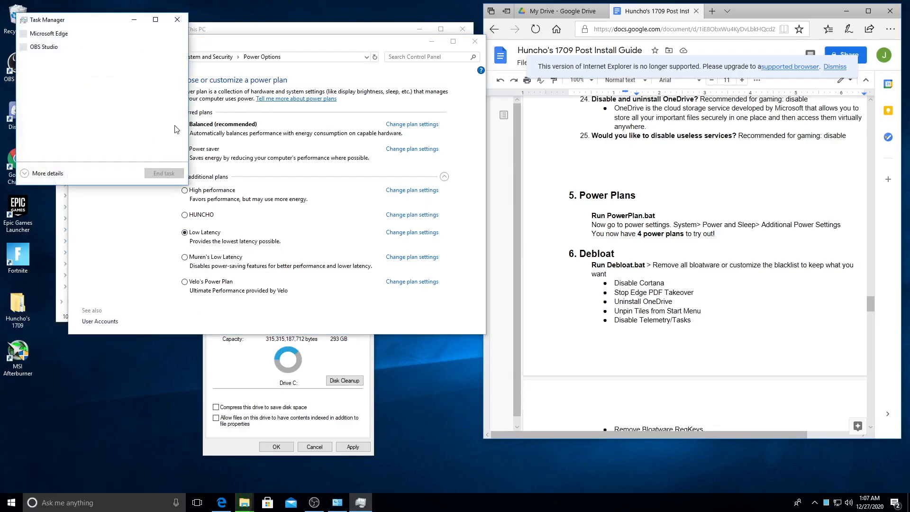
pyautogui.click(41, 173)
pyautogui.moveTo(85, 20); pyautogui.dragTo(449, 95)
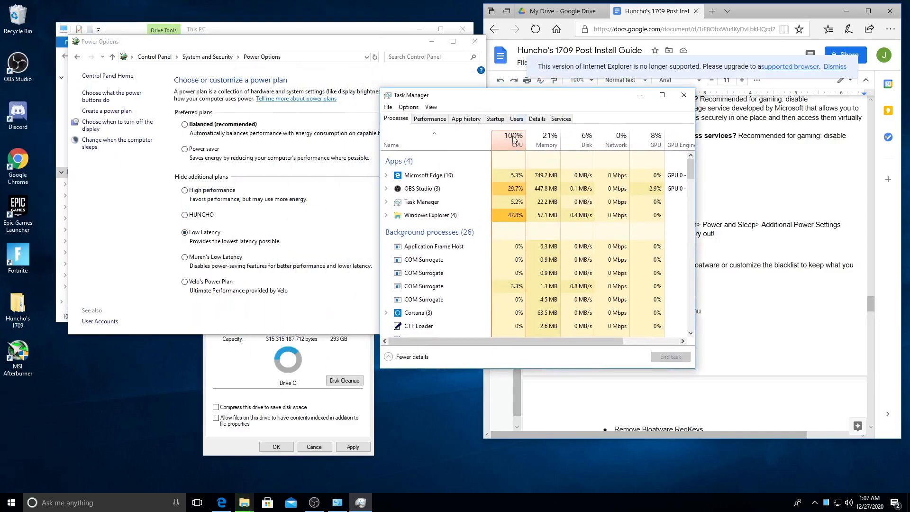
pyautogui.click(200, 216)
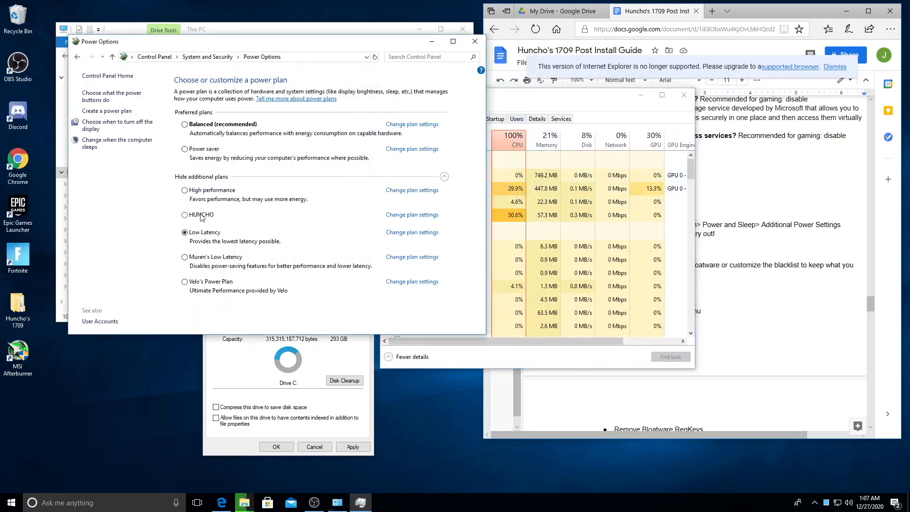
pyautogui.moveTo(550, 100); pyautogui.dragTo(609, 95)
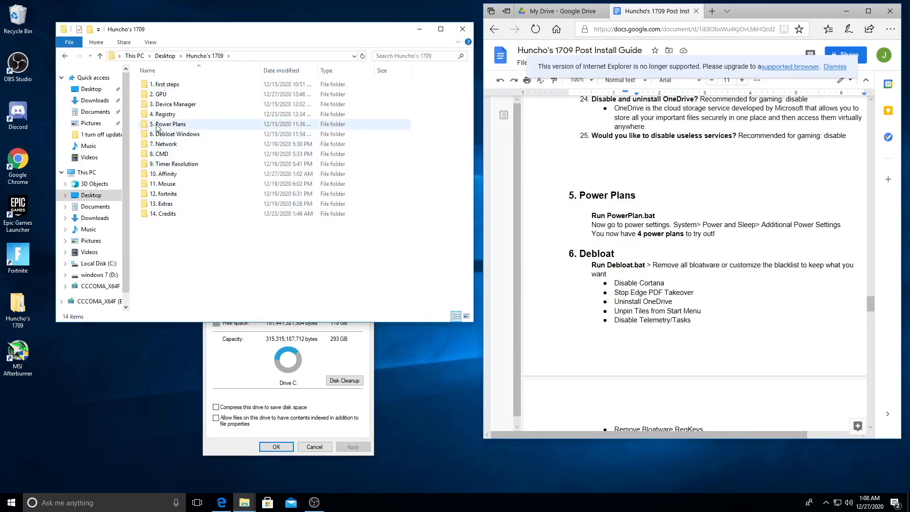
# Run the Debloat batch file from the 6. Debloat Windows folder as administrator
pyautogui.doubleClick(179, 134)
pyautogui.click(148, 88)
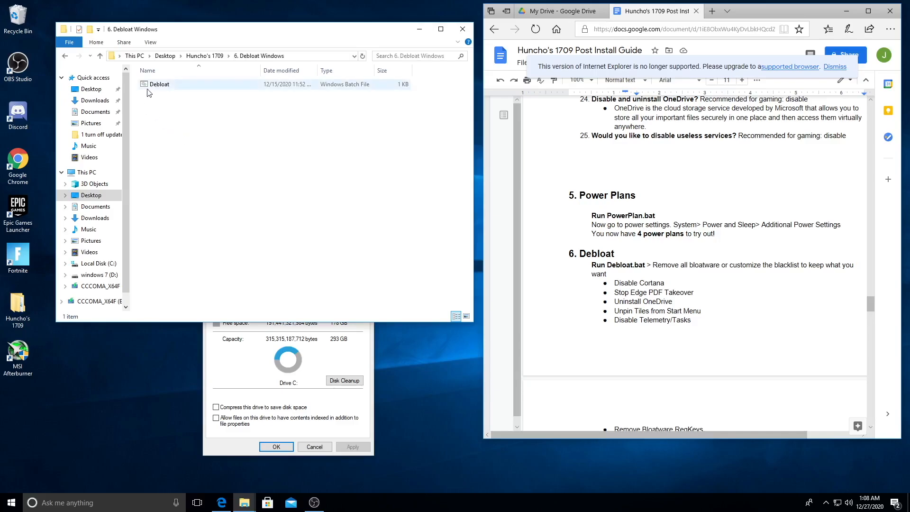
pyautogui.rightClick(156, 89)
pyautogui.click(189, 125)
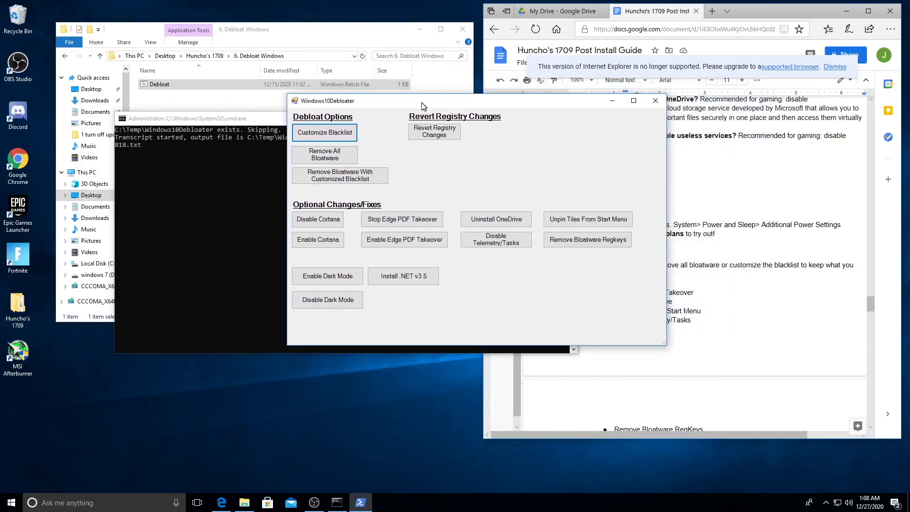
# Open the custom blacklist, toggle the XboxGamingOverlay, XboxIdentityProvider, XboxSpeechToTextOverlay and MicrosoftStickyNotes entries, review the other apps, and close the list
pyautogui.moveTo(471, 112); pyautogui.dragTo(375, 107)
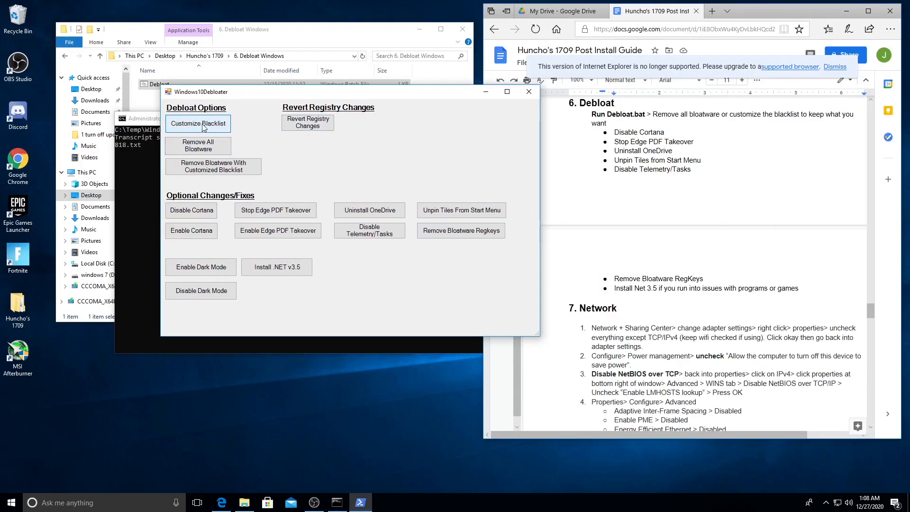
pyautogui.click(204, 127)
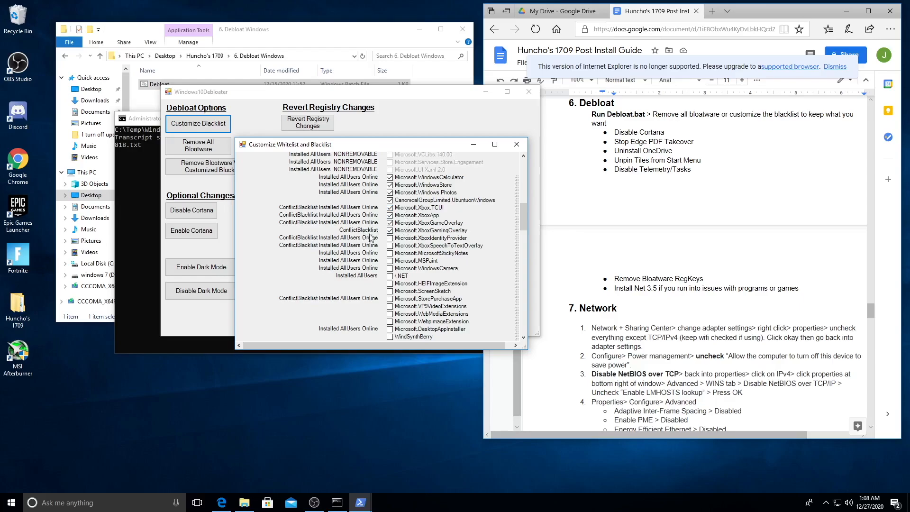
pyautogui.click(390, 231)
pyautogui.click(390, 238)
pyautogui.click(390, 246)
pyautogui.click(390, 253)
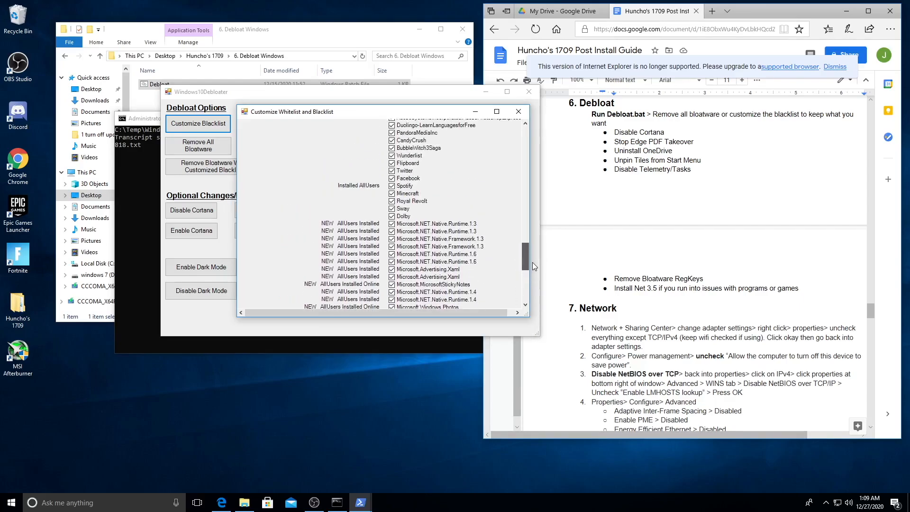
pyautogui.moveTo(533, 263); pyautogui.dragTo(536, 221)
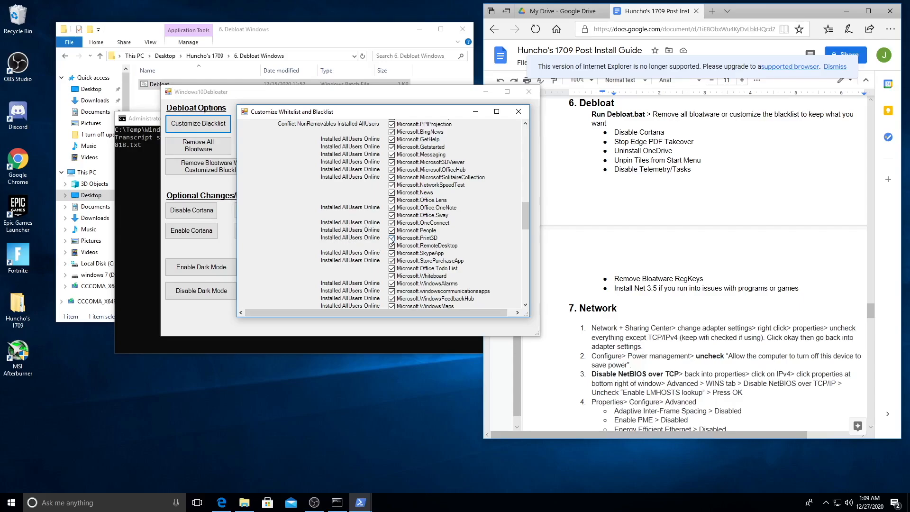
pyautogui.moveTo(527, 222); pyautogui.dragTo(524, 182)
pyautogui.click(519, 112)
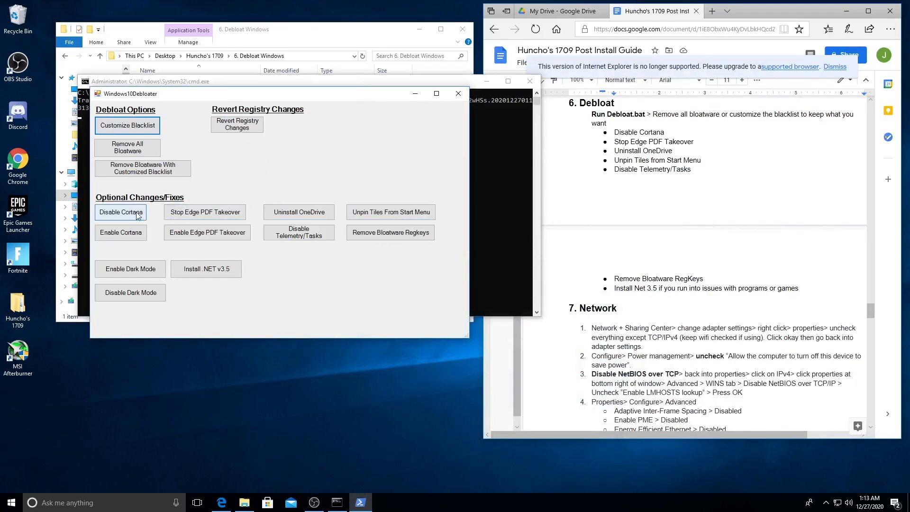
# Disable Cortana, stop the Edge PDF takeover and uninstall OneDrive with Windows10Debloater
pyautogui.click(139, 212)
pyautogui.click(216, 217)
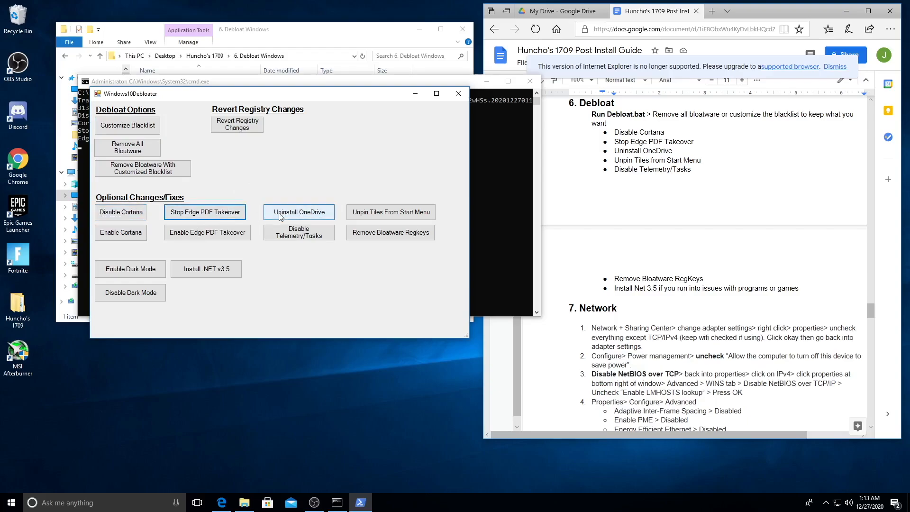
pyautogui.click(313, 215)
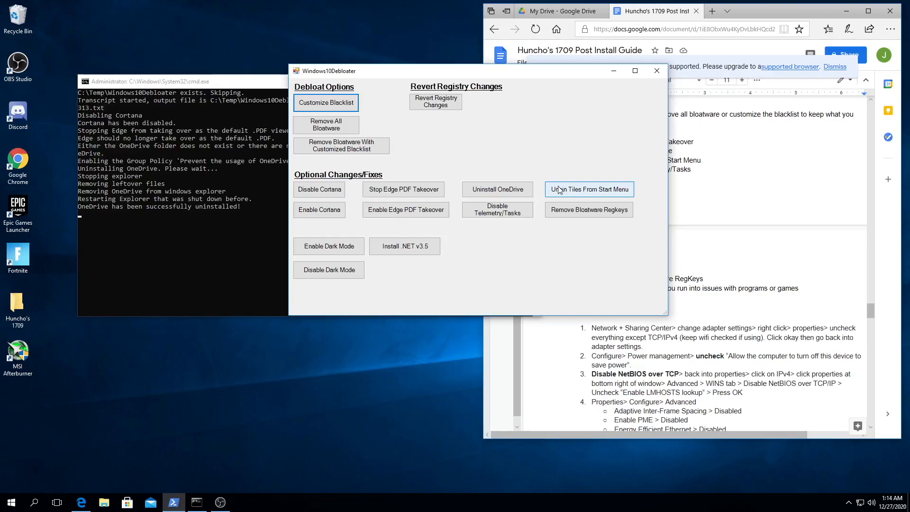
# Unpin the tiles from the Start menu, remove the bloatware registry keys, and disable telemetry and its tasks
pyautogui.click(559, 190)
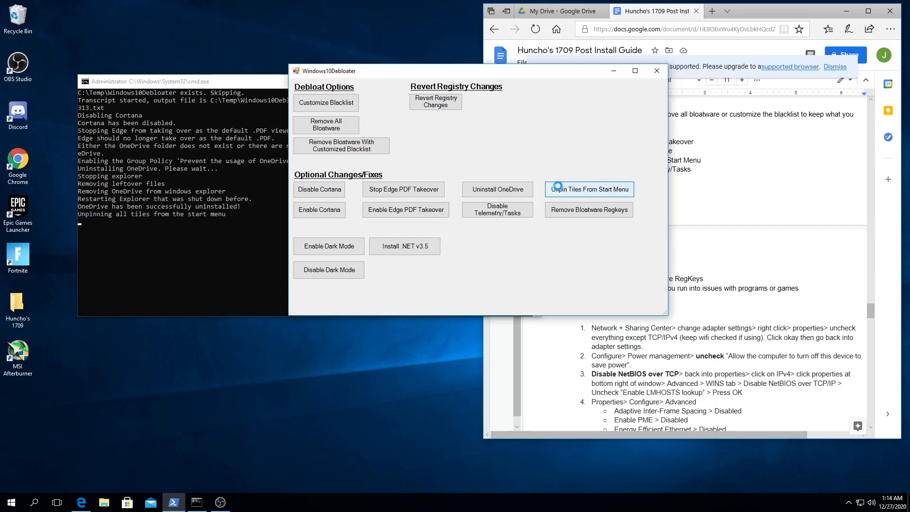
pyautogui.click(573, 210)
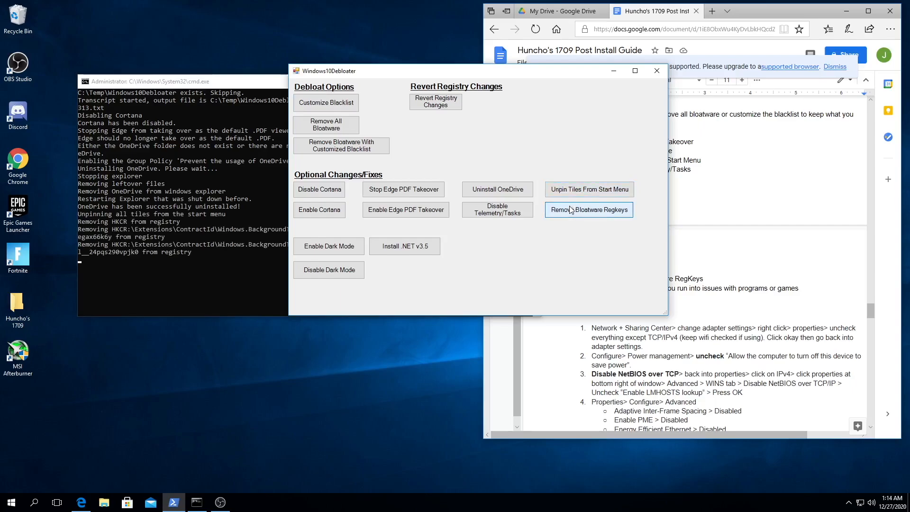
pyautogui.click(490, 215)
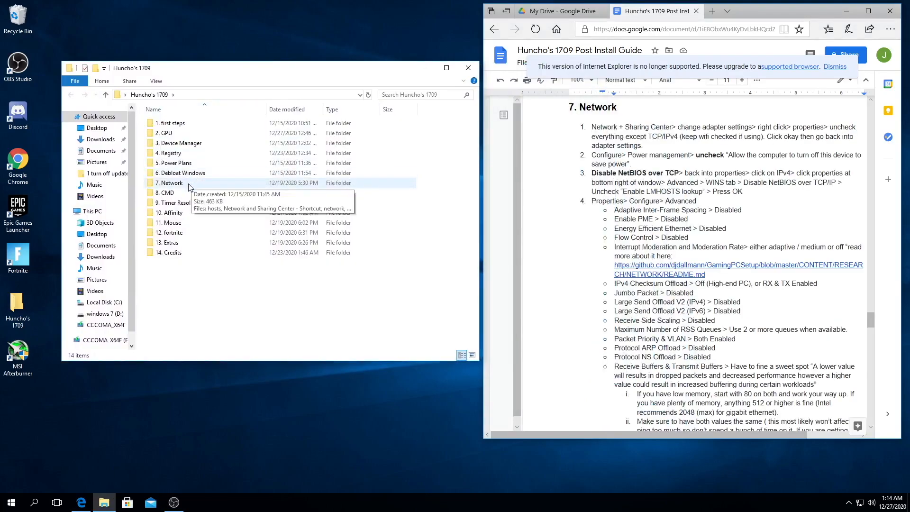
# Open the Network and Sharing Center from its shortcut in the 7. Network folder
pyautogui.doubleClick(189, 185)
pyautogui.doubleClick(170, 134)
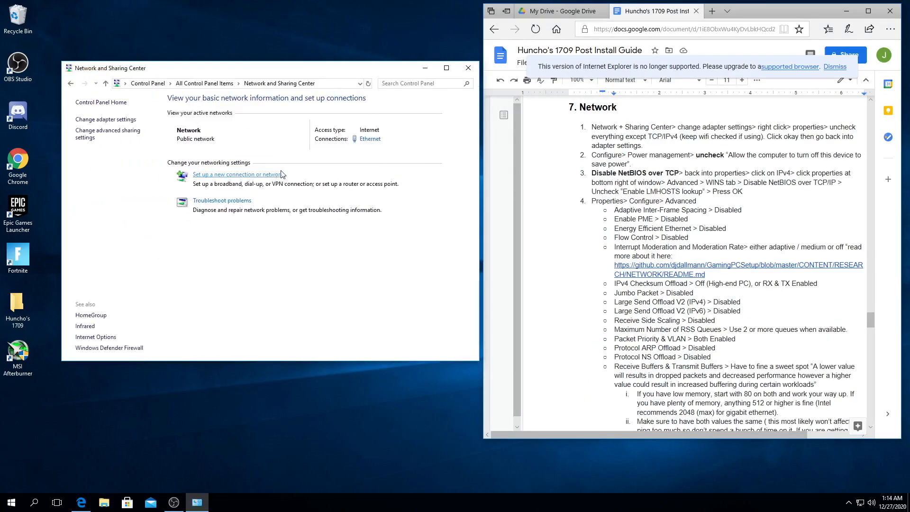
# In the Ethernet connection's properties, disable Client for Microsoft Networks, File and Printer Sharing, QoS Packet Scheduler and Microsoft LLDP Protocol Driver
pyautogui.click(370, 139)
pyautogui.click(399, 329)
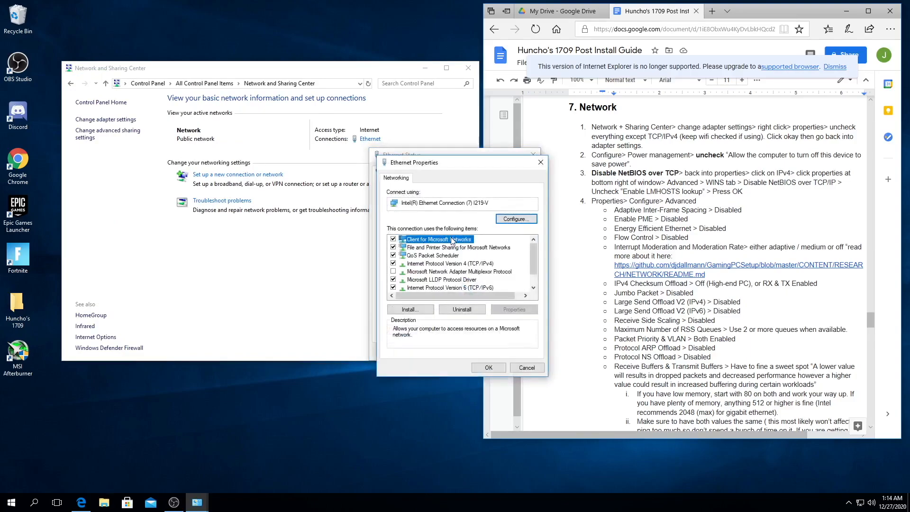
pyautogui.click(449, 247)
pyautogui.click(393, 239)
pyautogui.click(393, 247)
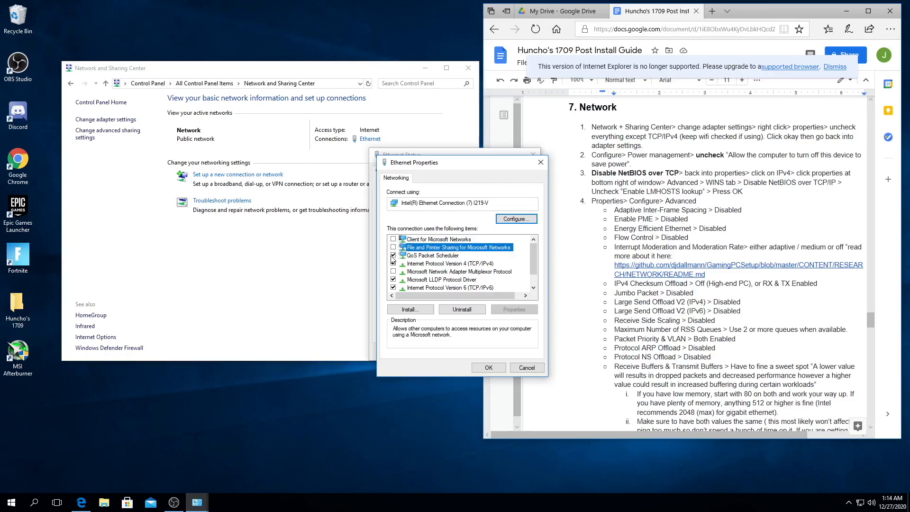
pyautogui.click(393, 255)
pyautogui.click(393, 279)
# Disable Internet Protocol Version 6 and both Link-Layer Topology Discovery items for the Ethernet connection, and apply the changes
pyautogui.scroll(-1, 393, 279)
pyautogui.click(390, 273)
pyautogui.click(393, 272)
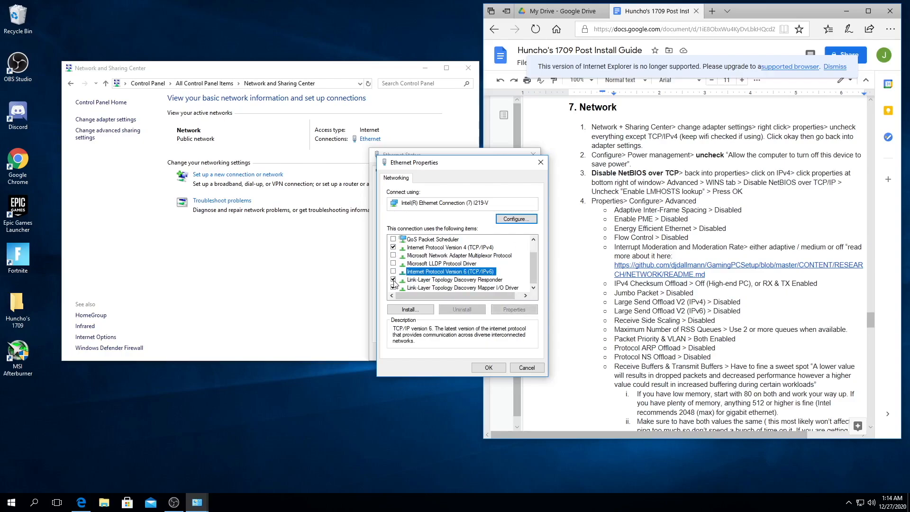
pyautogui.click(393, 280)
pyautogui.click(394, 288)
pyautogui.scroll(1, 393, 288)
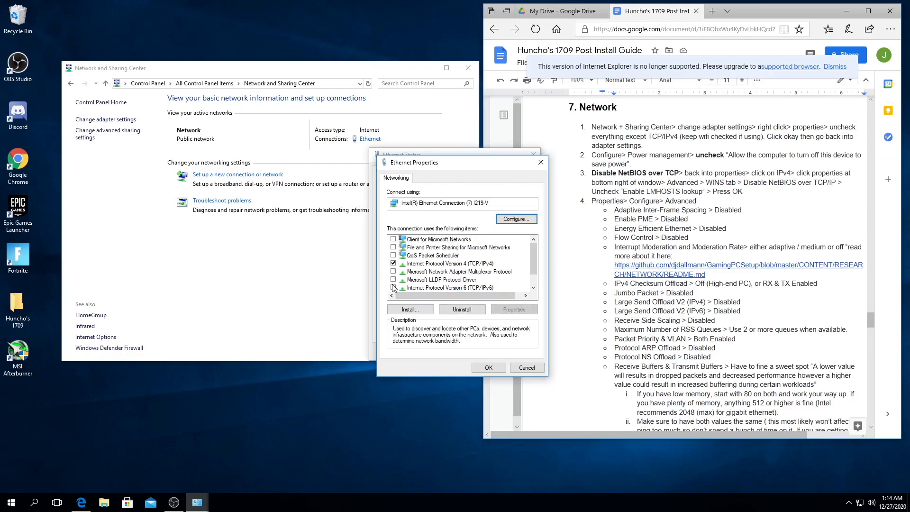
pyautogui.click(493, 366)
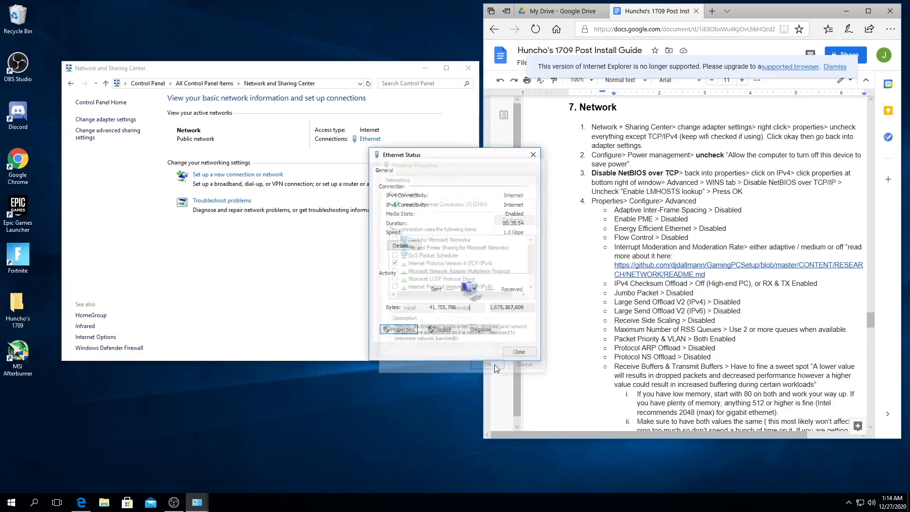
# Disallow the computer from turning off the Ethernet adapter to save power, and close the connection status
pyautogui.click(398, 330)
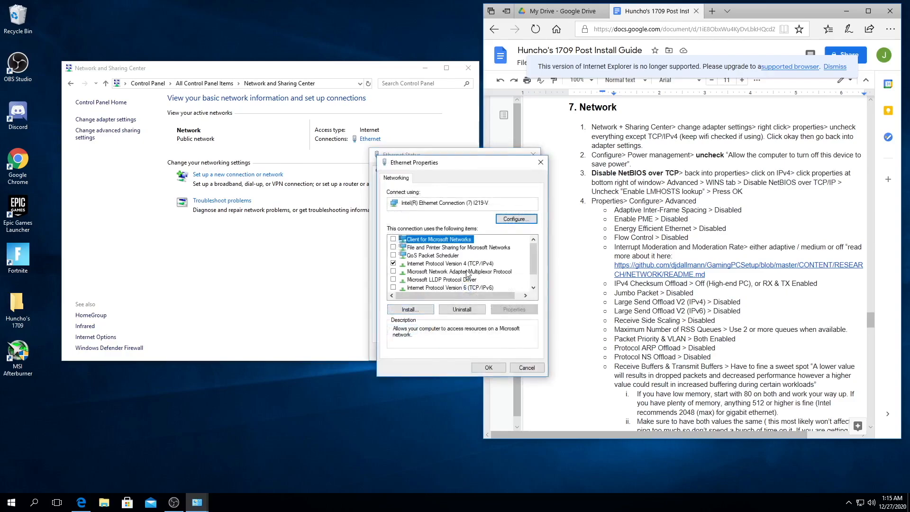
pyautogui.click(479, 264)
pyautogui.click(500, 220)
pyautogui.click(479, 289)
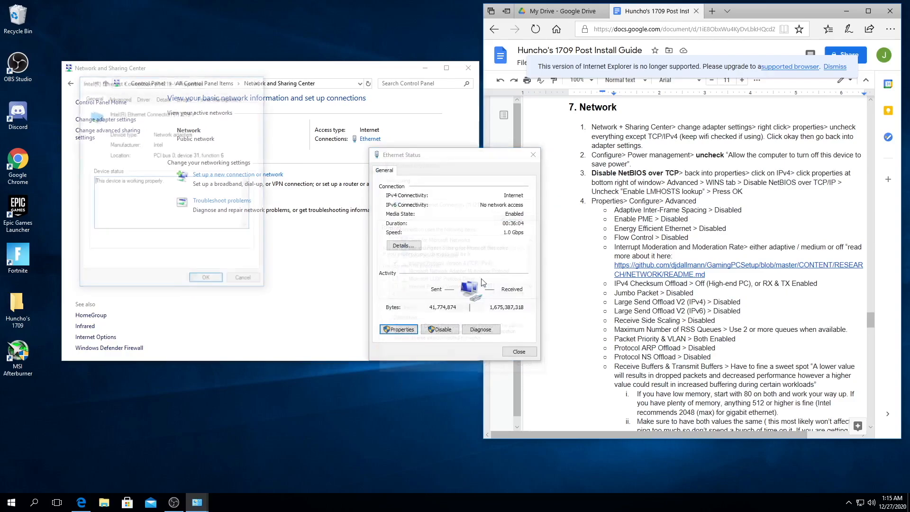
pyautogui.click(216, 97)
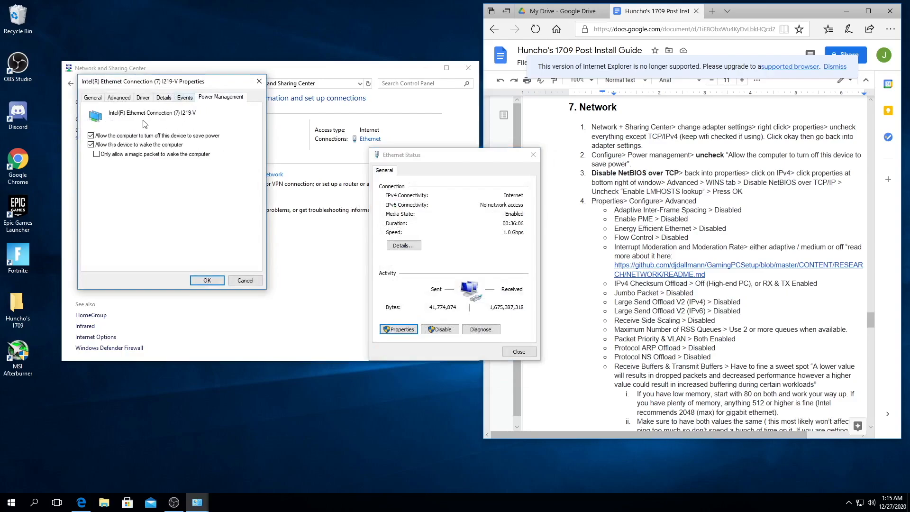
pyautogui.click(91, 135)
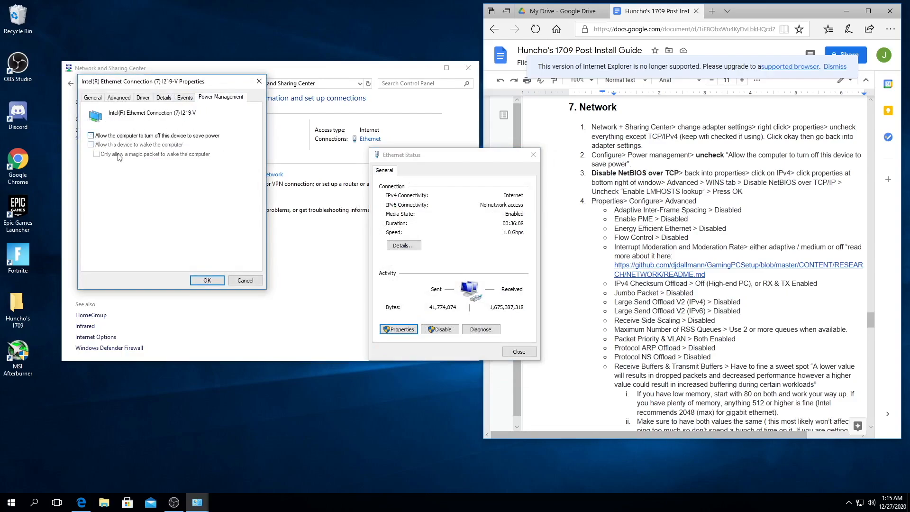
pyautogui.click(217, 282)
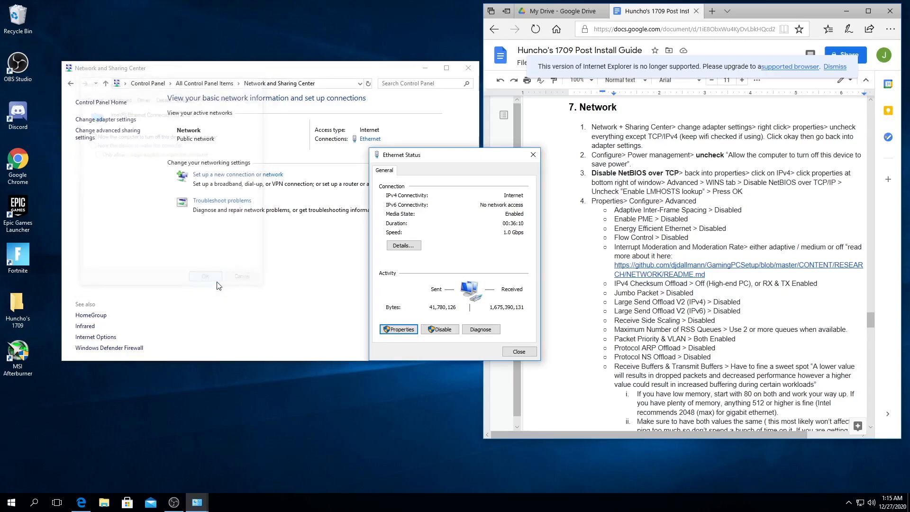
pyautogui.click(519, 352)
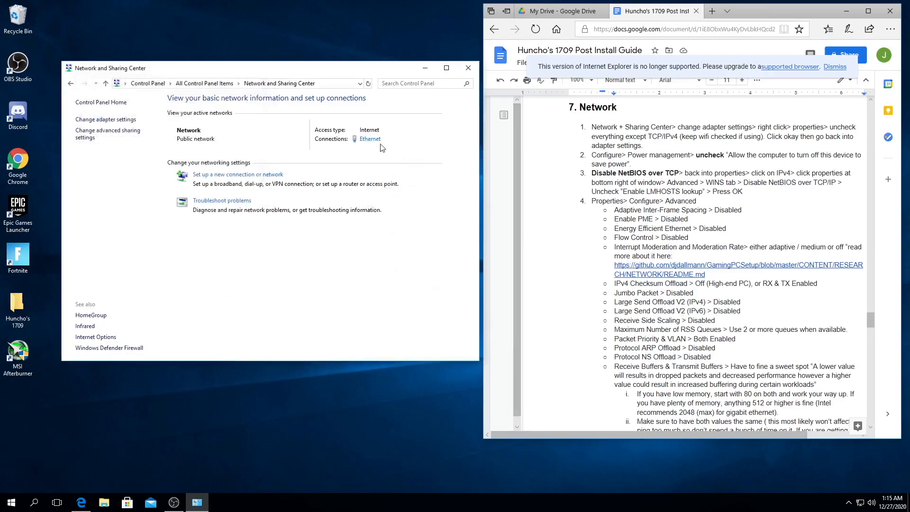
# Disable LMHOSTS lookup in the advanced WINS settings of the Ethernet connection's Internet Protocol Version 4
pyautogui.click(368, 140)
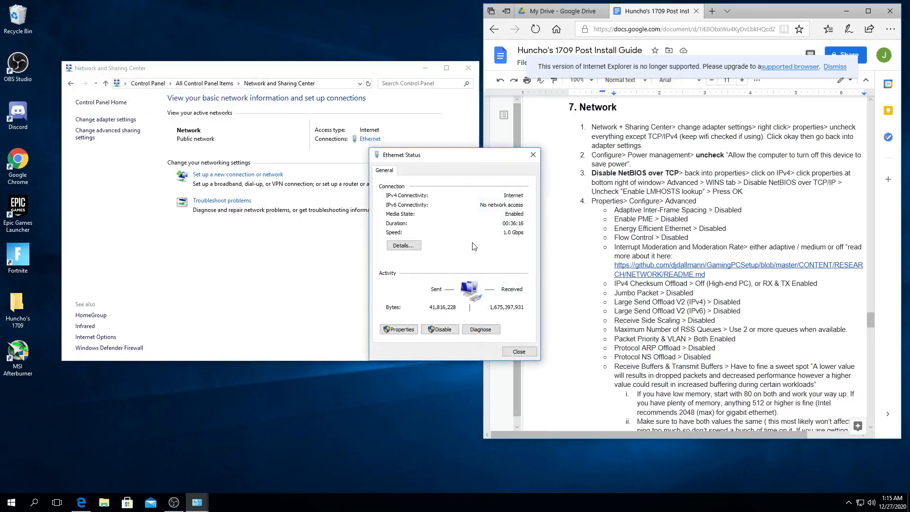
pyautogui.click(399, 329)
pyautogui.click(428, 264)
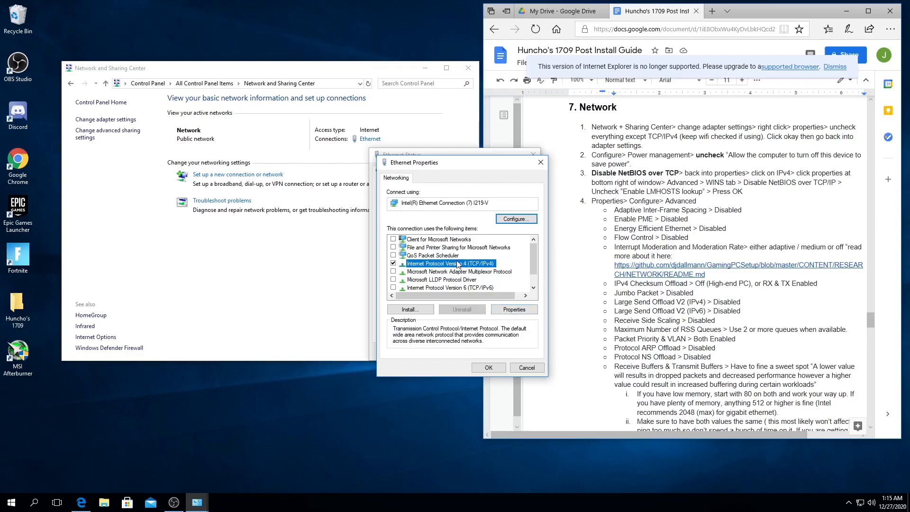
pyautogui.click(514, 309)
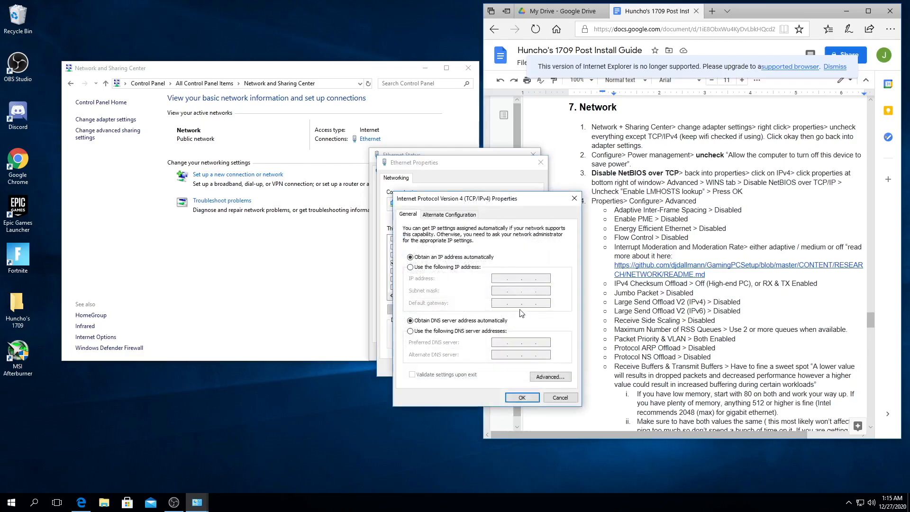
pyautogui.click(543, 380)
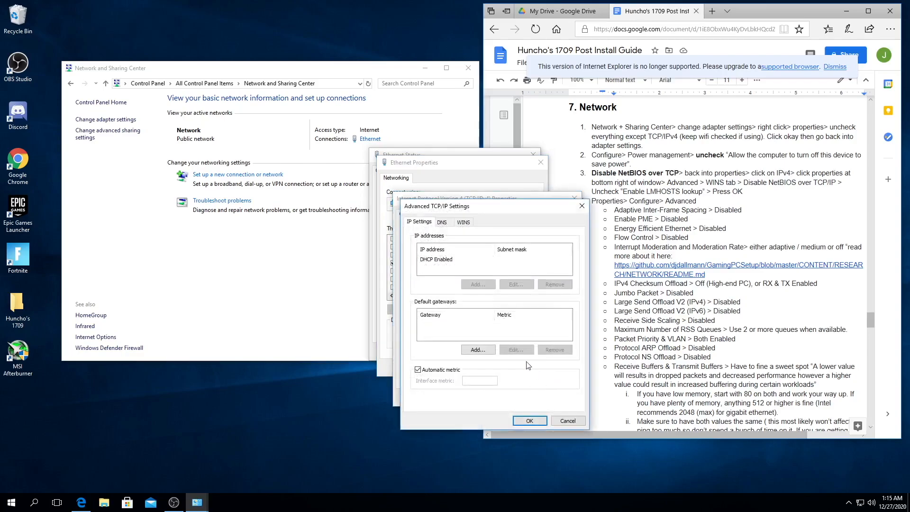
pyautogui.click(466, 223)
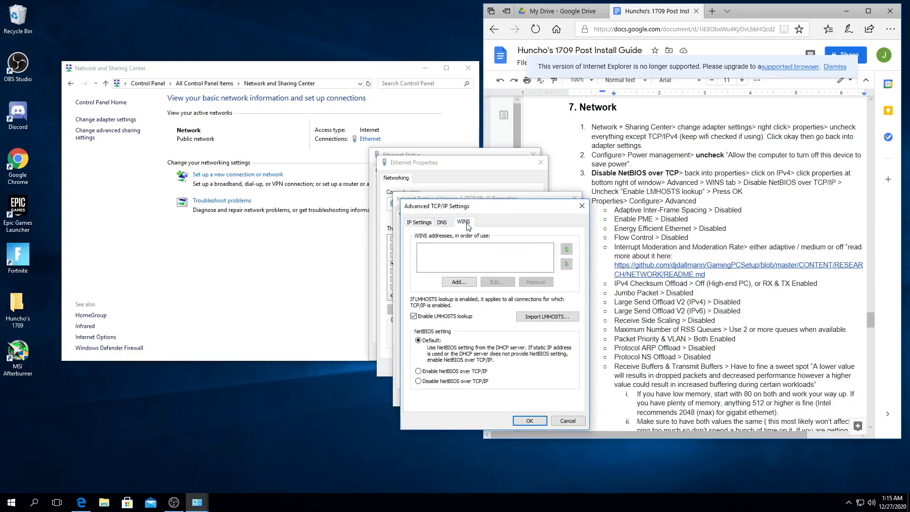
pyautogui.click(413, 316)
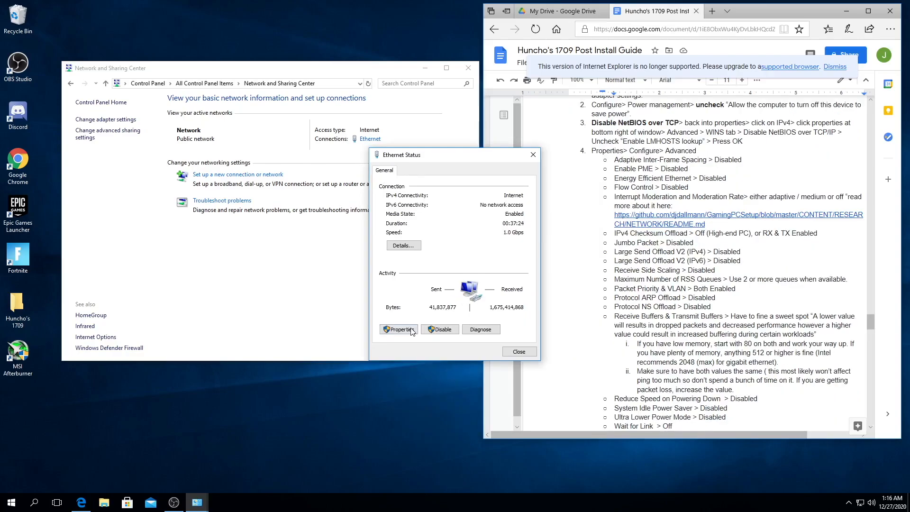
# Bring up the Ethernet adapter's advanced driver properties and move the window beside the guide
pyautogui.click(410, 329)
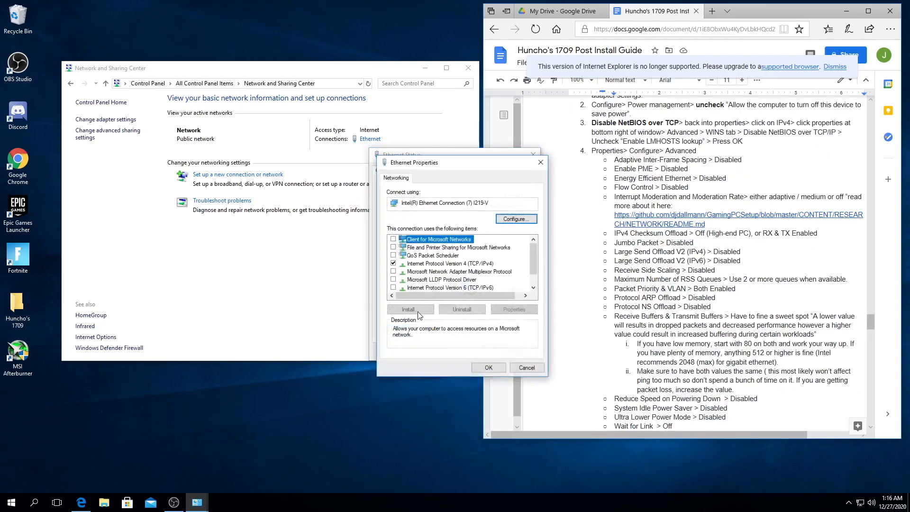
pyautogui.click(511, 220)
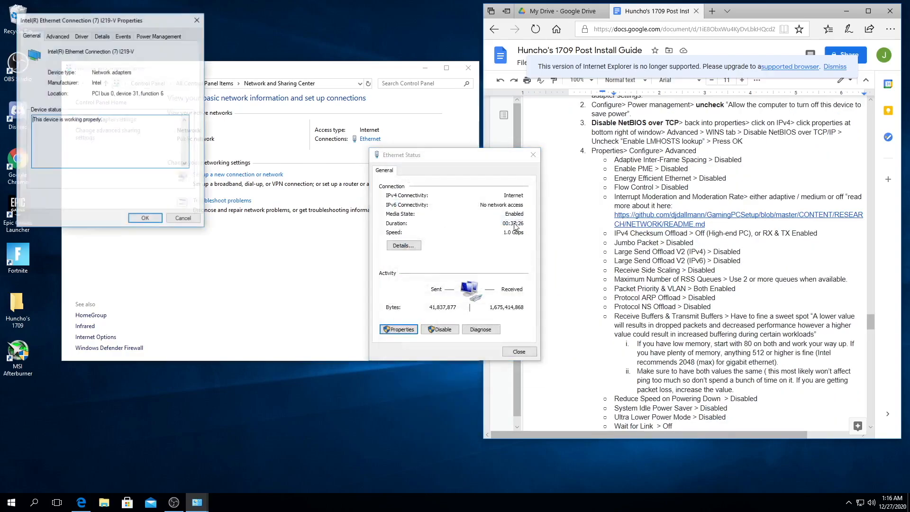
pyautogui.click(57, 36)
pyautogui.moveTo(123, 21); pyautogui.dragTo(482, 144)
# Review the guide's recommendations for Interrupt Moderation and IPv4 Checksum Offload alongside the adapter's property list
pyautogui.moveTo(681, 204); pyautogui.dragTo(622, 199)
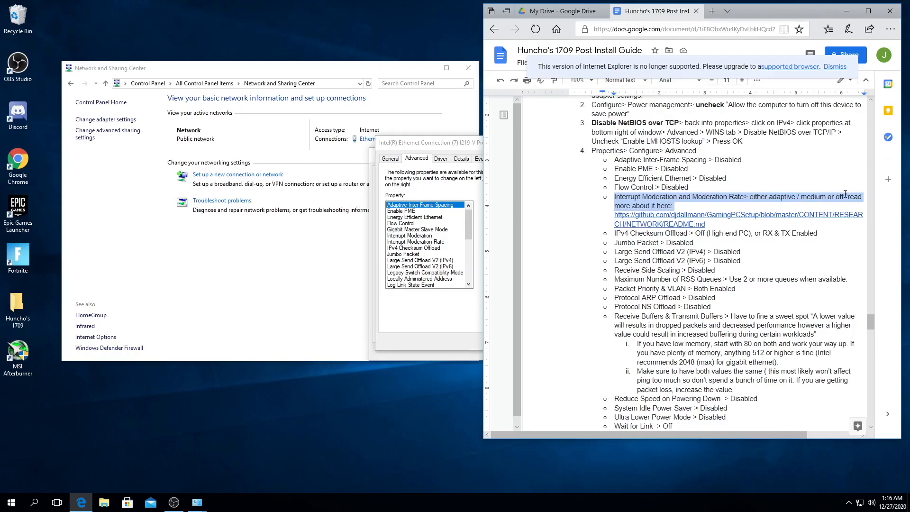
pyautogui.click(454, 189)
pyautogui.moveTo(505, 142); pyautogui.dragTo(480, 157)
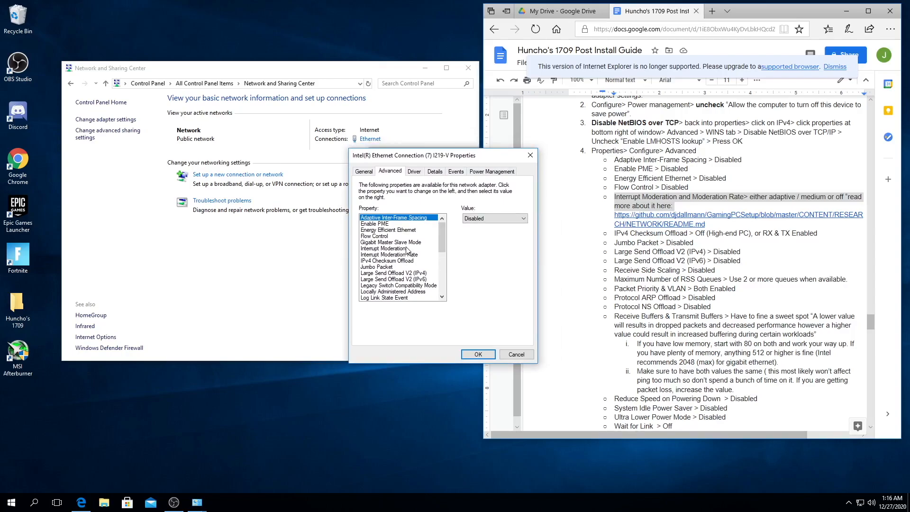
pyautogui.moveTo(818, 233); pyautogui.dragTo(688, 254)
pyautogui.moveTo(818, 233); pyautogui.dragTo(762, 235)
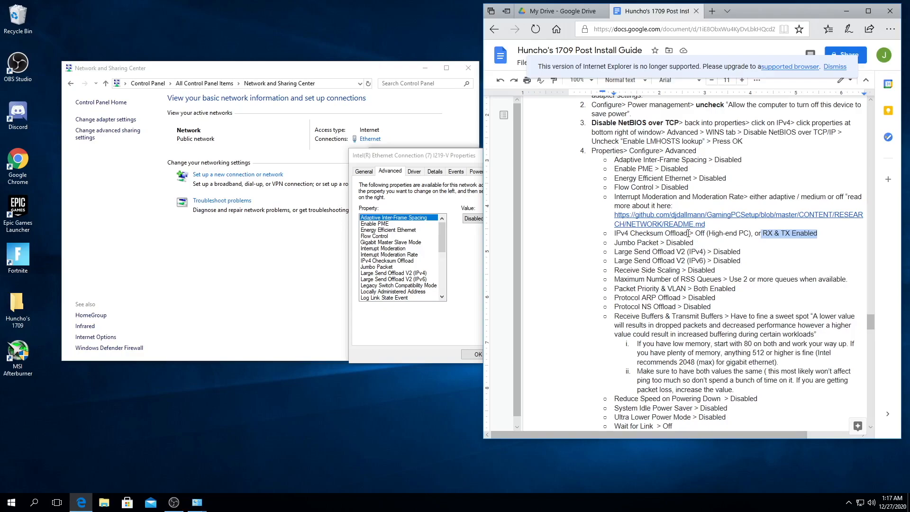
pyautogui.moveTo(749, 233); pyautogui.dragTo(709, 233)
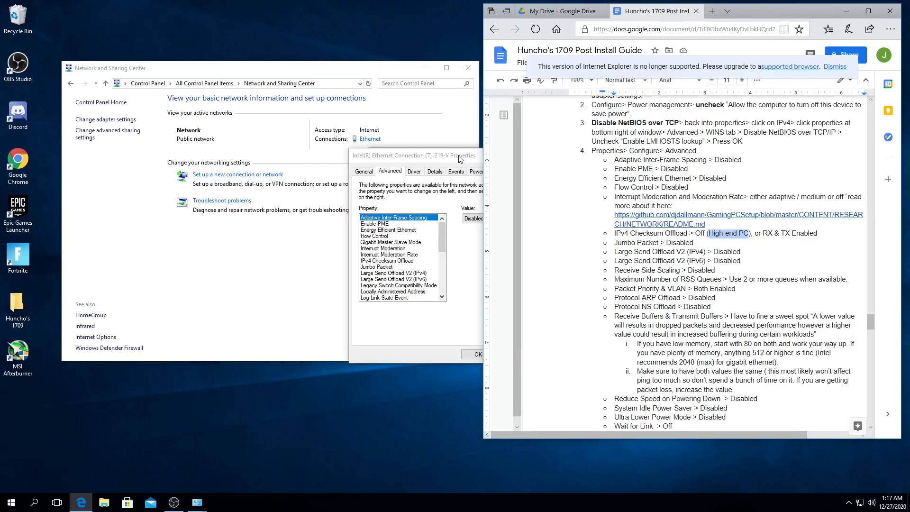
# Set the adapter's Enable PME, Energy Efficient Ethernet and Flow Control properties to Disabled
pyautogui.click(481, 215)
pyautogui.click(413, 224)
pyautogui.click(473, 219)
pyautogui.click(477, 226)
pyautogui.click(417, 231)
pyautogui.click(474, 219)
pyautogui.click(475, 225)
pyautogui.click(404, 242)
pyautogui.click(473, 219)
pyautogui.click(476, 225)
# Configure Interrupt Moderation and Interrupt Moderation Rate per the guide, and set IPv4 Checksum Offload to Disabled
pyautogui.click(411, 249)
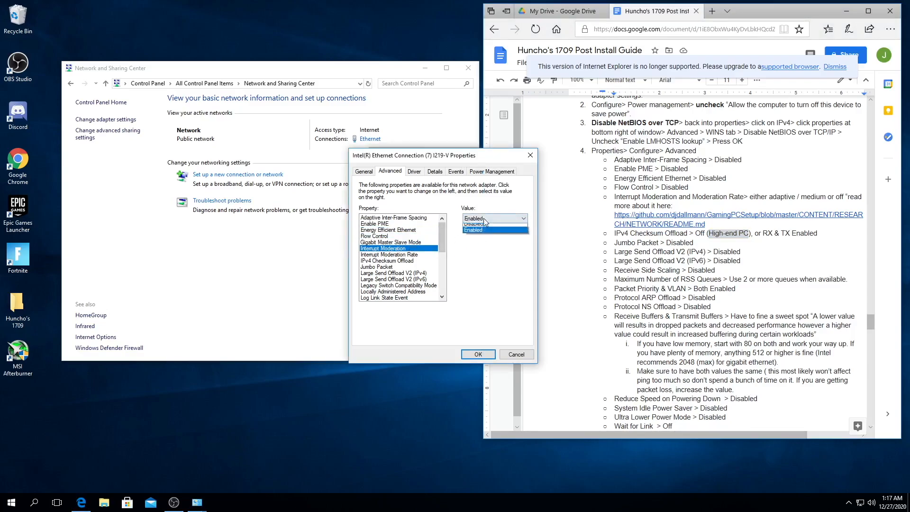
pyautogui.click(422, 255)
pyautogui.click(493, 219)
pyautogui.click(483, 264)
pyautogui.click(398, 261)
pyautogui.click(493, 219)
pyautogui.click(474, 226)
# Check Jumbo Packet, and set Large Send Offload V2 to Disabled for both IPv4 and IPv6
pyautogui.moveTo(443, 244); pyautogui.dragTo(444, 254)
pyautogui.click(422, 231)
pyautogui.click(421, 237)
pyautogui.click(476, 219)
pyautogui.click(474, 226)
pyautogui.click(415, 243)
pyautogui.click(477, 219)
pyautogui.click(474, 226)
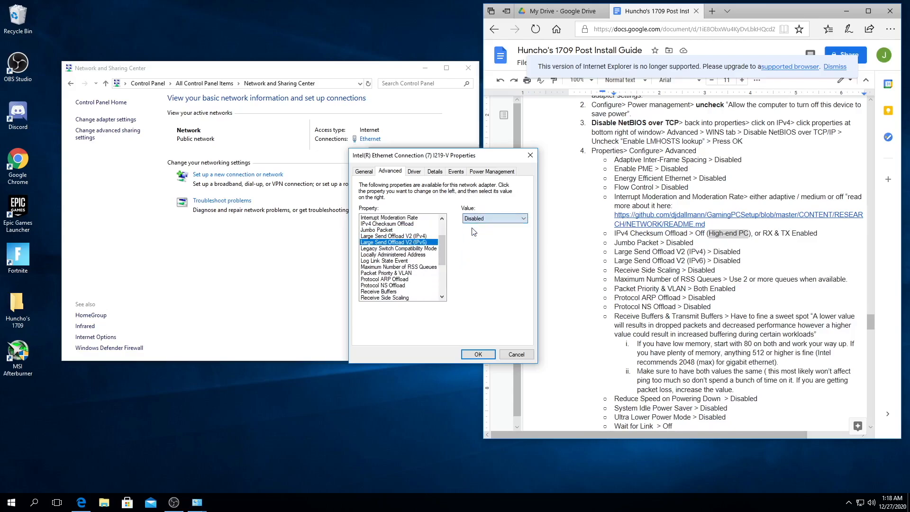
# Set Maximum Number of RSS Queues following the guide's recommendation of two or more queues
pyautogui.click(421, 249)
pyautogui.click(420, 255)
pyautogui.click(419, 261)
pyautogui.click(419, 267)
pyautogui.click(484, 219)
pyautogui.click(487, 233)
# Check Packet Priority & VLAN, and set Protocol ARP Offload and Protocol NS Offload to Disabled
pyautogui.click(411, 273)
pyautogui.click(403, 279)
pyautogui.click(493, 219)
pyautogui.click(487, 228)
pyautogui.moveTo(444, 256); pyautogui.dragTo(434, 259)
pyautogui.click(434, 261)
pyautogui.click(487, 220)
pyautogui.click(485, 227)
# Set the adapter's Receive Buffers to 2048
pyautogui.click(417, 255)
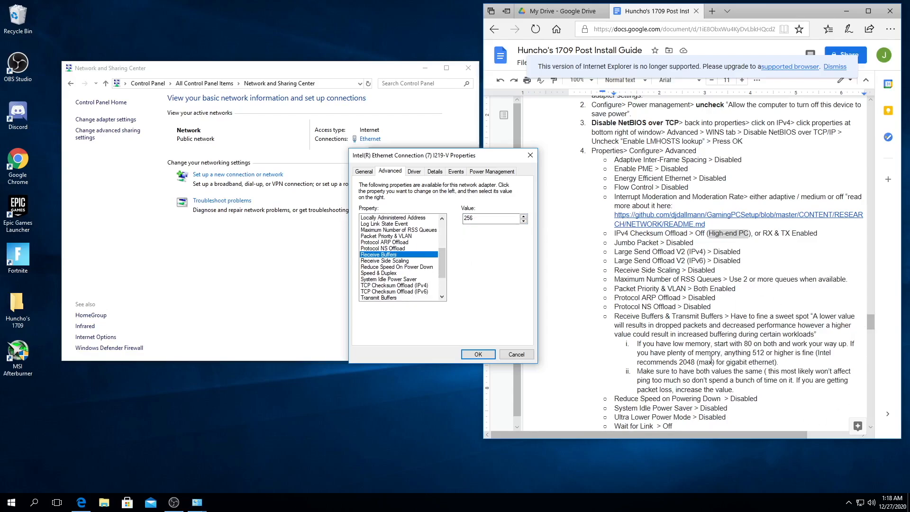
pyautogui.moveTo(505, 218); pyautogui.dragTo(444, 218)
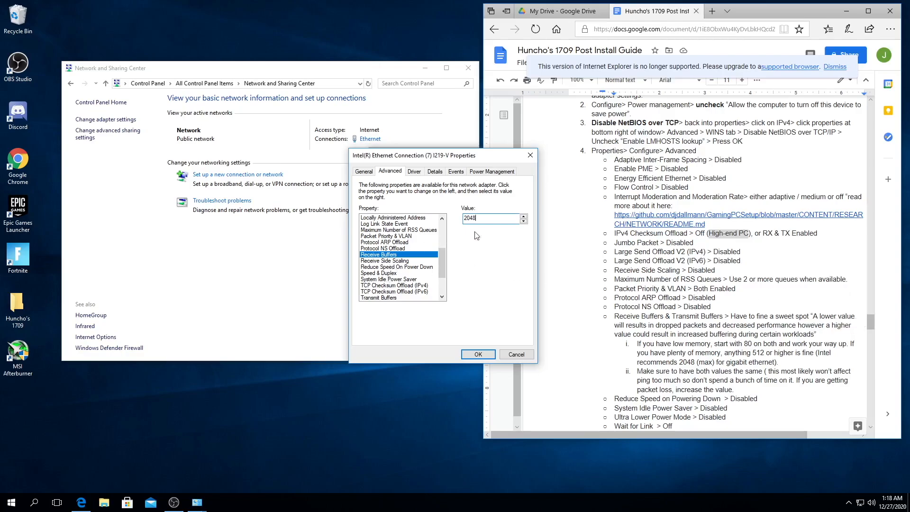
# Check Receive Side Scaling, Reduce Speed On Power Down and the available Speed & Duplex options
pyautogui.click(401, 261)
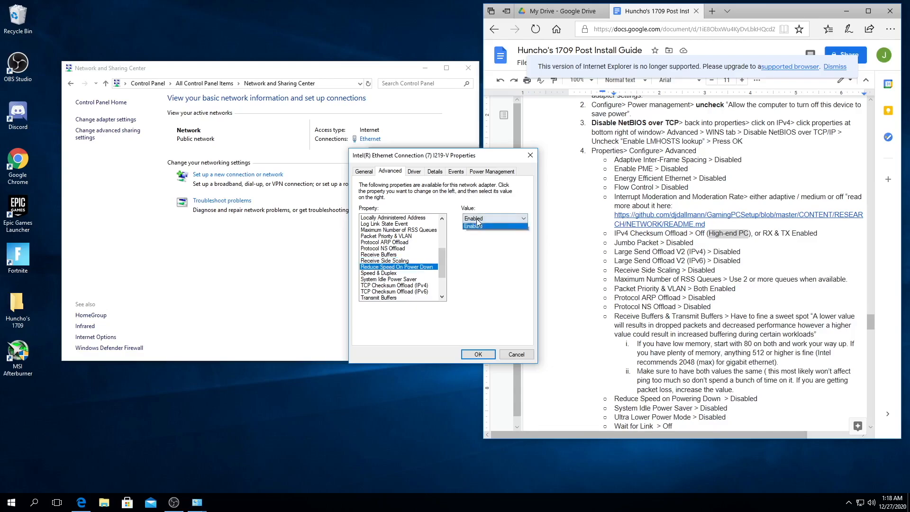
pyautogui.click(379, 273)
pyautogui.click(480, 218)
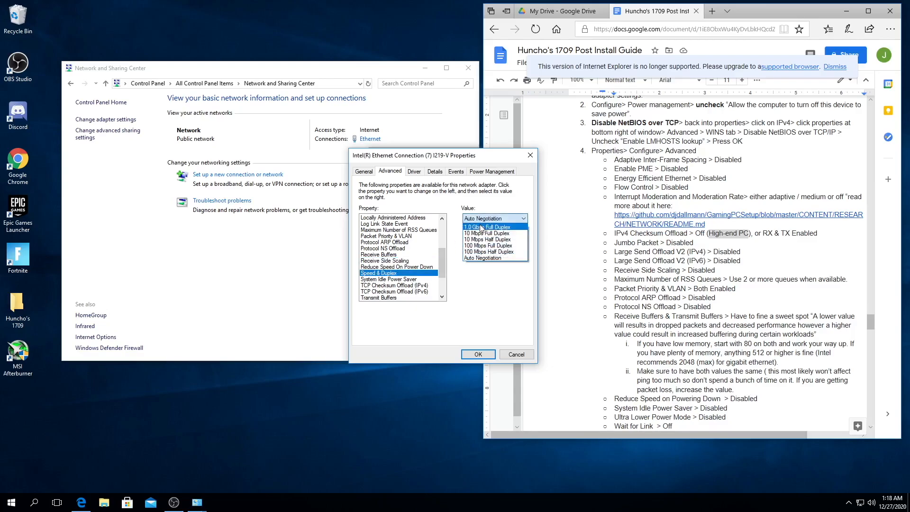
# Check System Idle Power Saver, and set TCP Checksum Offload to Disabled for both IPv4 and IPv6
pyautogui.click(417, 279)
pyautogui.click(428, 285)
pyautogui.click(483, 219)
pyautogui.click(480, 225)
pyautogui.moveTo(443, 263); pyautogui.dragTo(444, 284)
pyautogui.click(423, 249)
pyautogui.click(481, 219)
pyautogui.click(479, 225)
# Set the adapter's Transmit Buffers to 2048
pyautogui.click(426, 255)
pyautogui.doubleClick(469, 218)
pyautogui.write('2048')
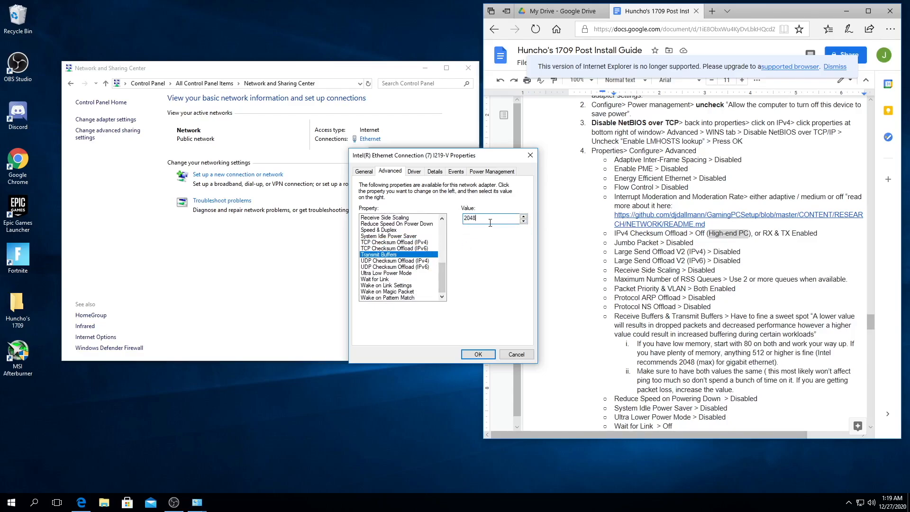
# Set UDP Checksum Offload (IPv6) and Ultra Low Power Mode to Disabled
pyautogui.click(421, 261)
pyautogui.click(403, 267)
pyautogui.click(493, 219)
pyautogui.click(479, 226)
pyautogui.click(387, 273)
pyautogui.click(493, 219)
pyautogui.click(478, 226)
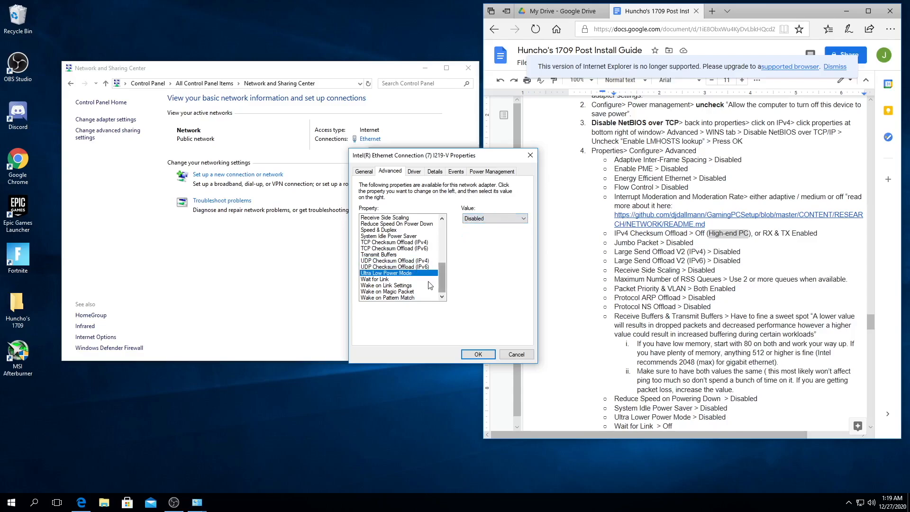
# Set Wait for Link to Off and Wake on Link Settings to Disabled
pyautogui.click(427, 280)
pyautogui.click(483, 218)
pyautogui.click(478, 233)
pyautogui.click(410, 285)
pyautogui.click(493, 219)
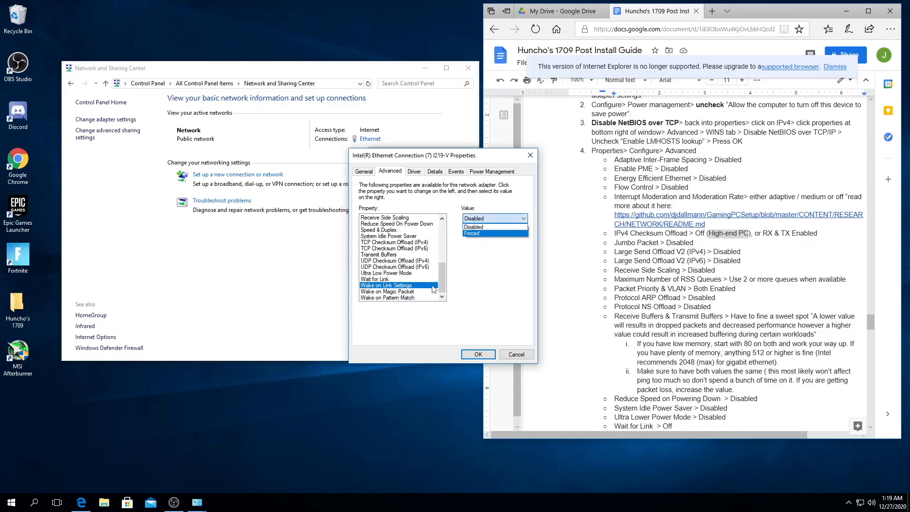
pyautogui.click(478, 226)
# Set Wake on Magic Packet and Wake on Pattern Match to Disabled, and apply the adapter settings
pyautogui.click(387, 291)
pyautogui.click(490, 218)
pyautogui.click(479, 226)
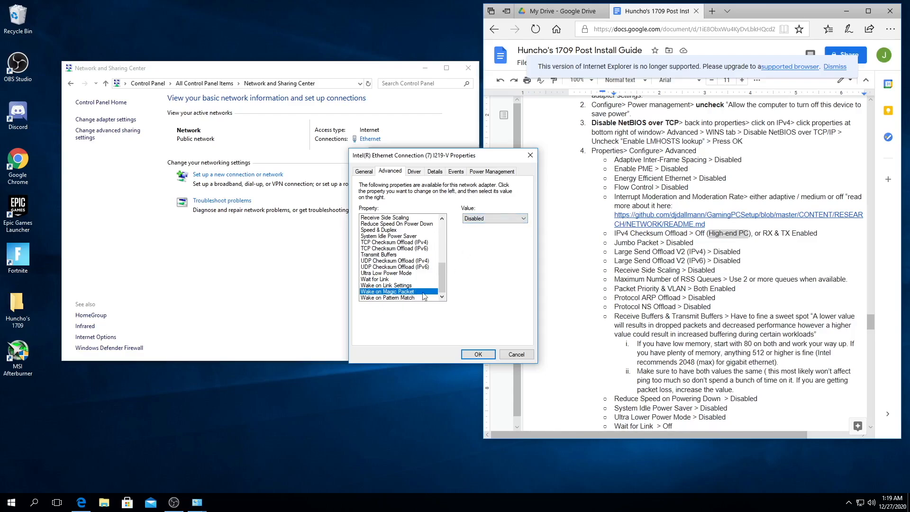
pyautogui.click(387, 297)
pyautogui.click(493, 219)
pyautogui.click(478, 226)
pyautogui.click(480, 354)
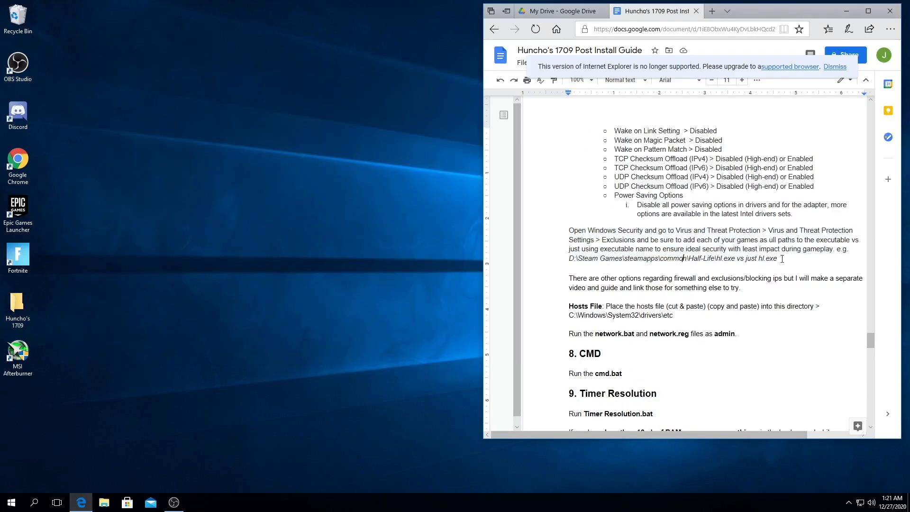
# Read the guide's paragraph on adding full game executable paths to the Windows Security exclusions
pyautogui.moveTo(782, 259); pyautogui.dragTo(569, 234)
pyautogui.moveTo(784, 258); pyautogui.dragTo(566, 232)
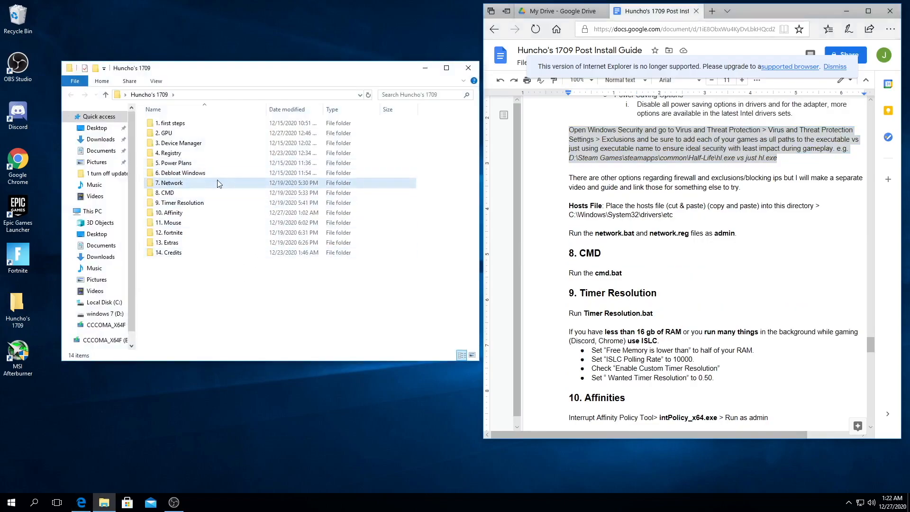
# Copy the hosts file from the 7. Network folder
pyautogui.doubleClick(219, 184)
pyautogui.rightClick(200, 124)
pyautogui.click(202, 125)
pyautogui.rightClick(200, 124)
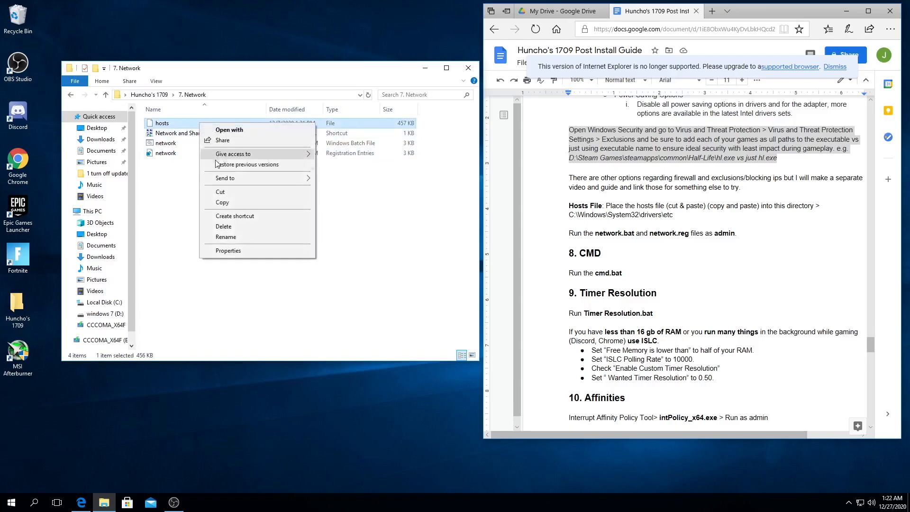
pyautogui.click(225, 202)
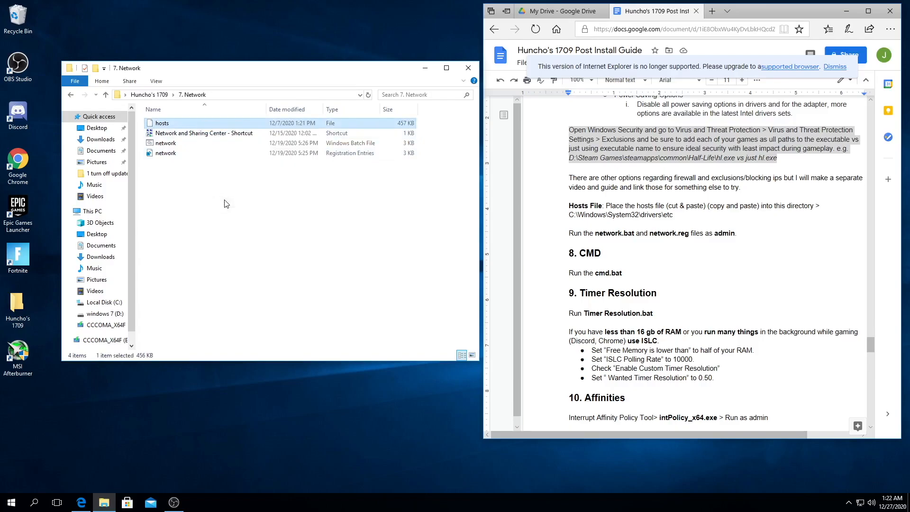
# Browse to the C:\Windows\System32\drivers\etc folder
pyautogui.click(108, 302)
pyautogui.doubleClick(164, 273)
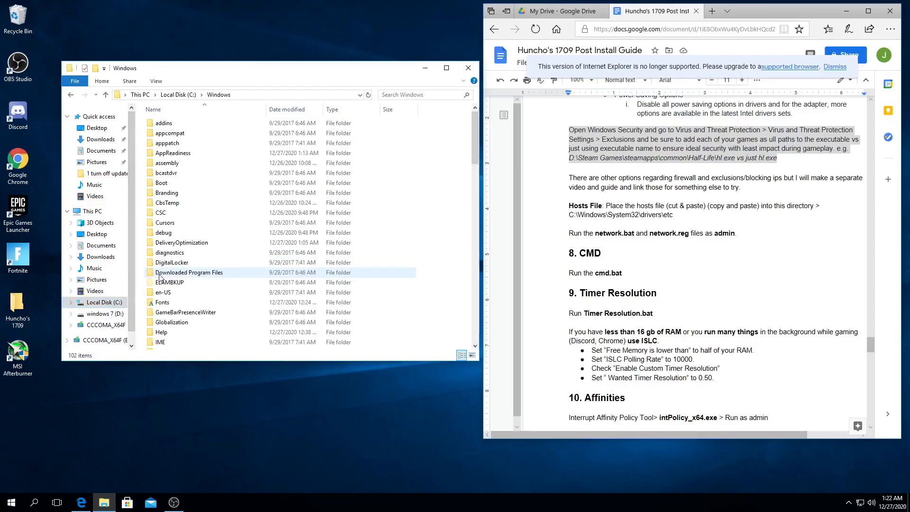
pyautogui.scroll(-20, 161, 271)
pyautogui.doubleClick(164, 275)
pyautogui.scroll(-5, 173, 278)
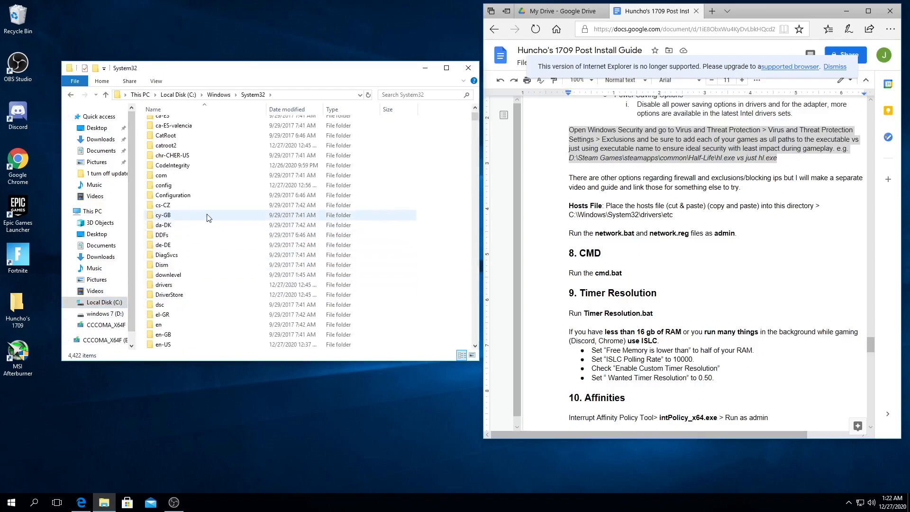
pyautogui.doubleClick(166, 285)
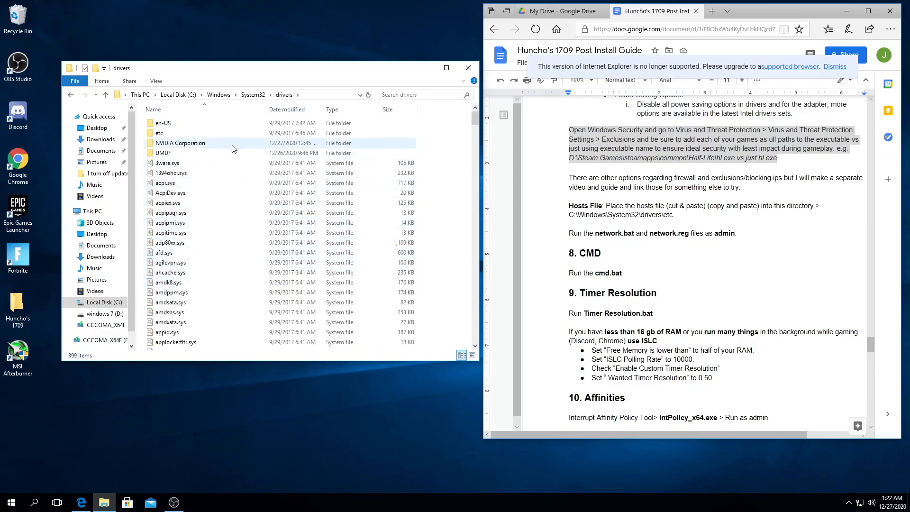
pyautogui.doubleClick(158, 133)
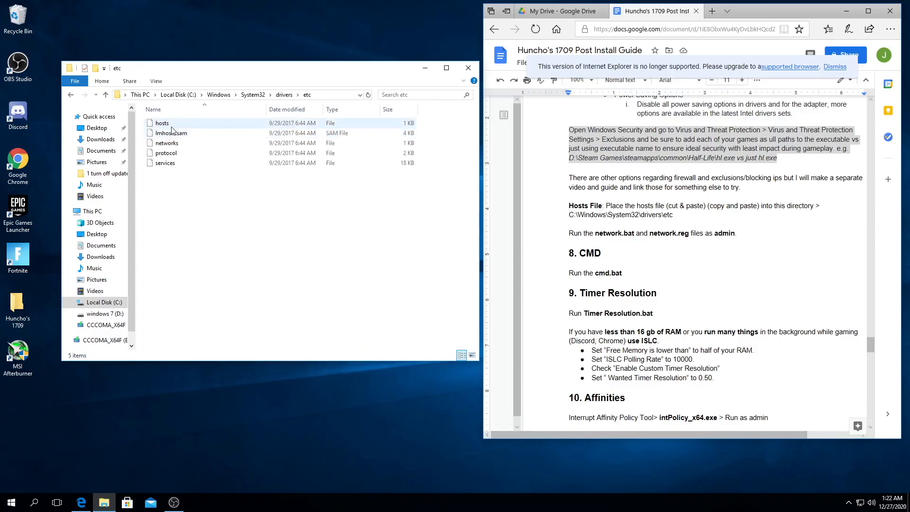
# Delete the existing hosts file in the etc folder and paste the copied hosts file in its place
pyautogui.click(171, 125)
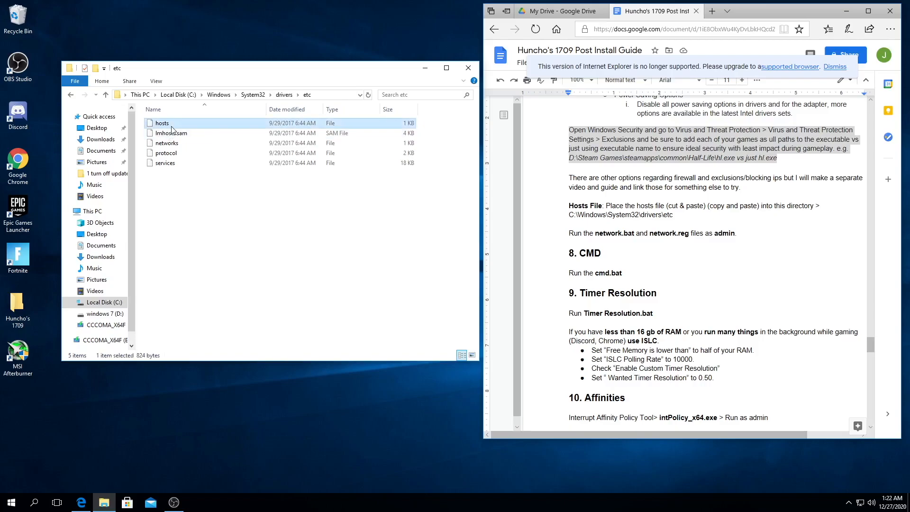
pyautogui.rightClick(171, 126)
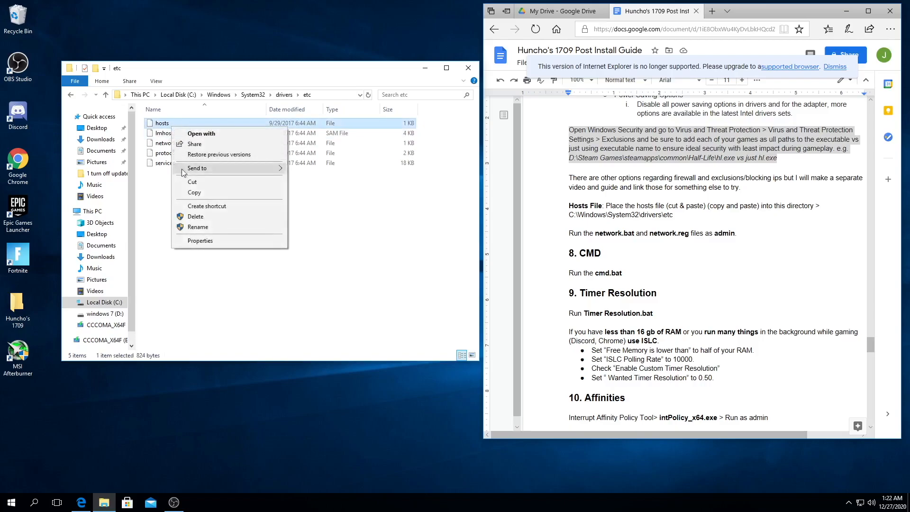
pyautogui.click(195, 216)
pyautogui.rightClick(240, 178)
pyautogui.click(273, 244)
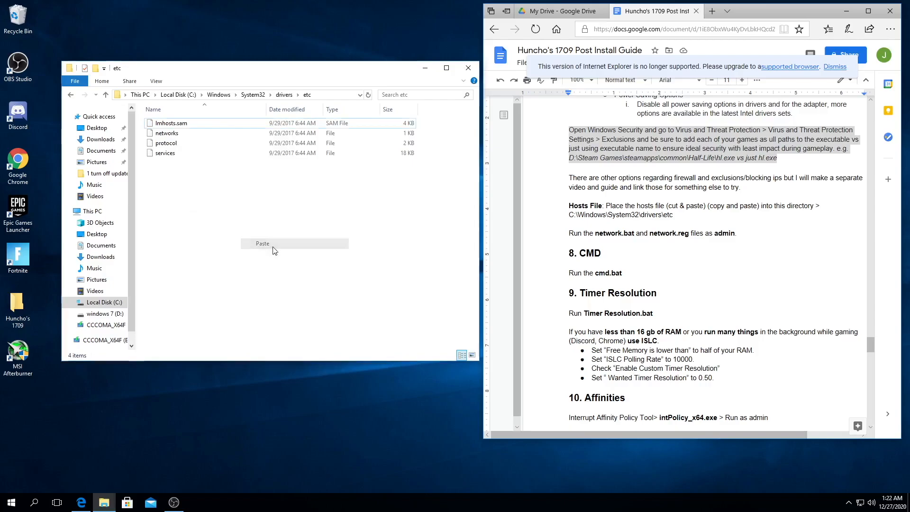
pyautogui.click(198, 188)
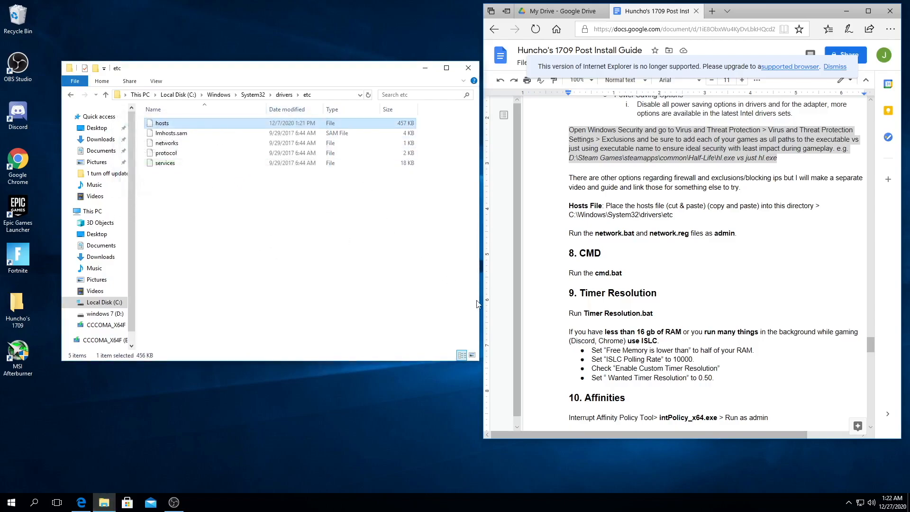
# Reopen the 7. Network folder inside Huncho's 1709 and run the network batch file as administrator, moving its console window aside
pyautogui.hotkey('ctrl', 'w')
pyautogui.doubleClick(18, 307)
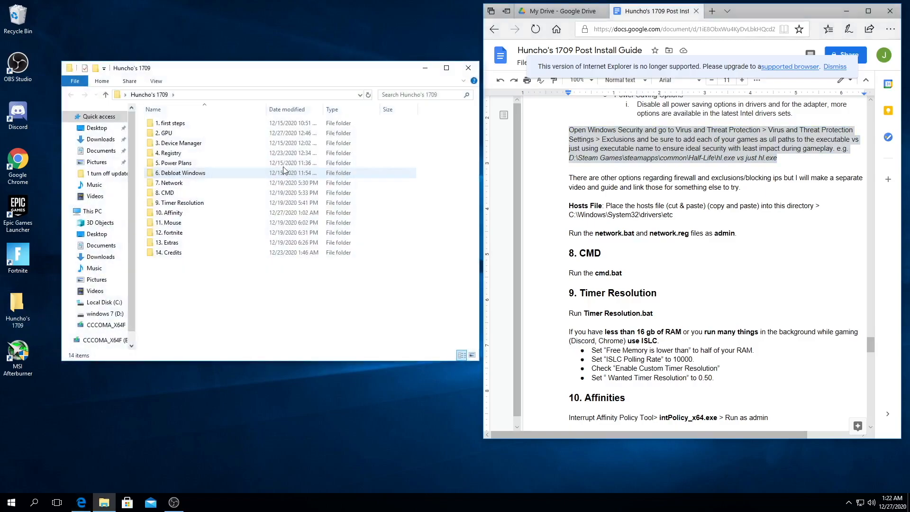
pyautogui.doubleClick(193, 185)
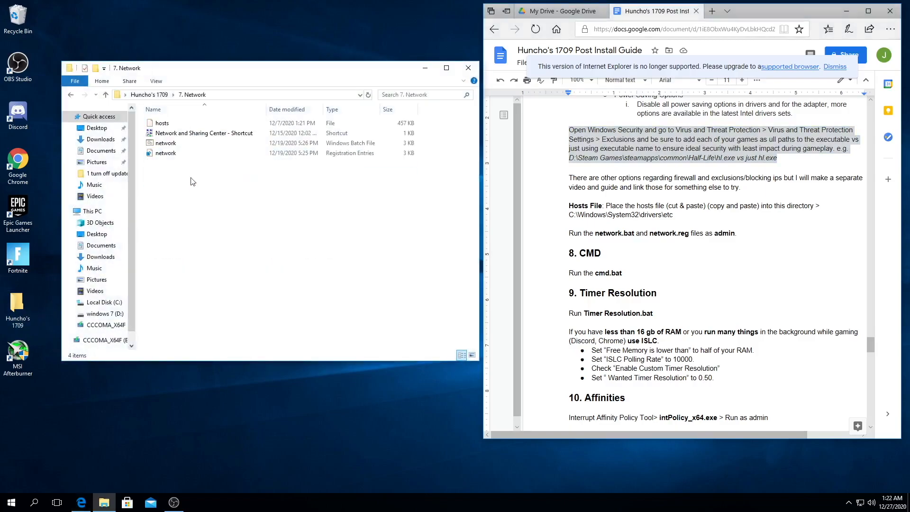
pyautogui.rightClick(189, 144)
pyautogui.click(226, 181)
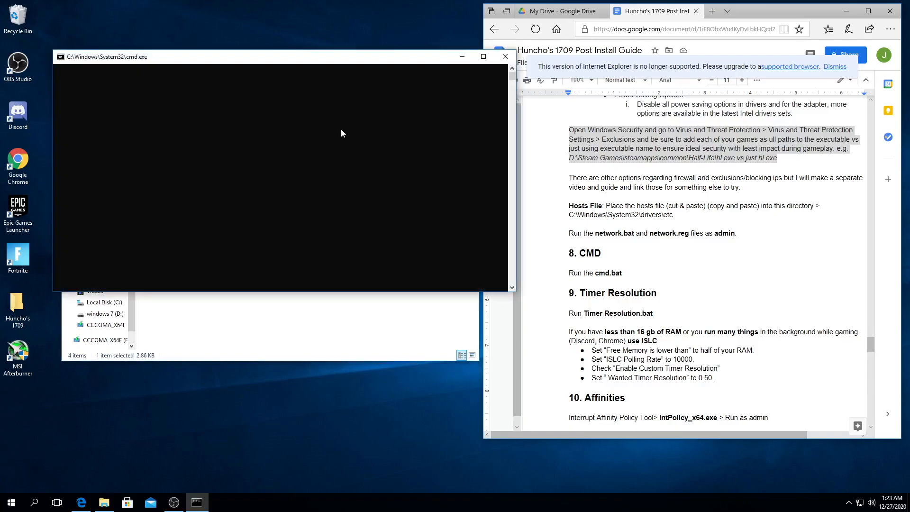
pyautogui.moveTo(307, 63); pyautogui.dragTo(625, 75)
# Merge the network registration entries file into the registry, accepting the security and confirmation dialogs
pyautogui.click(291, 158)
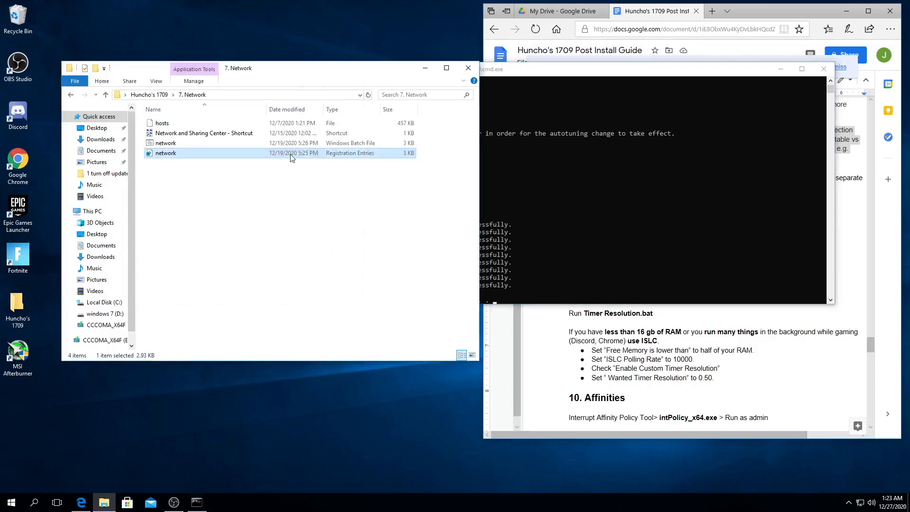
pyautogui.rightClick(292, 158)
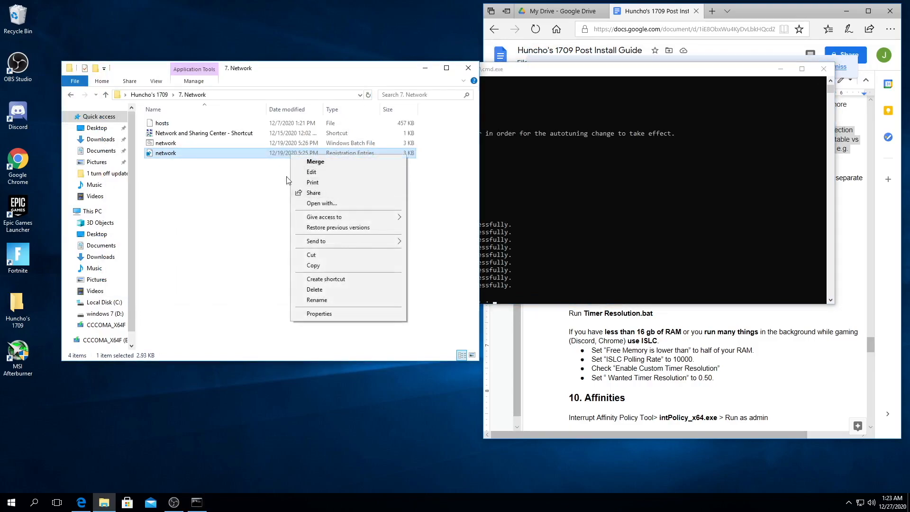
pyautogui.click(264, 158)
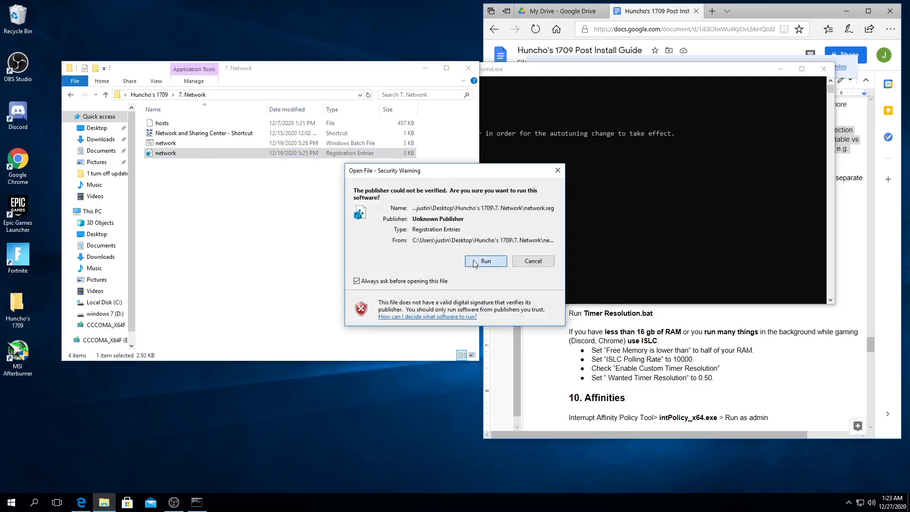
pyautogui.click(525, 261)
pyautogui.click(523, 264)
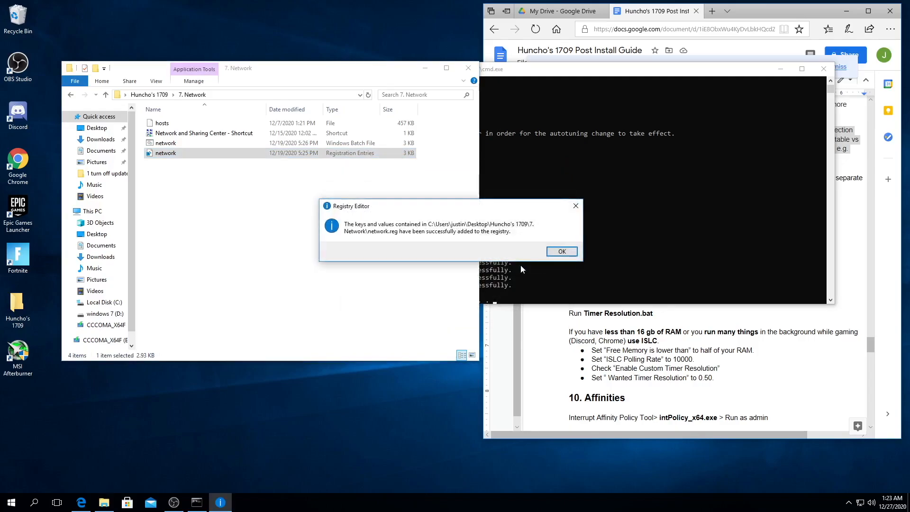
pyautogui.click(556, 254)
# Run the cmd batch file from the 8. CMD folder as administrator and dismiss its console window
pyautogui.press('BackSpace')
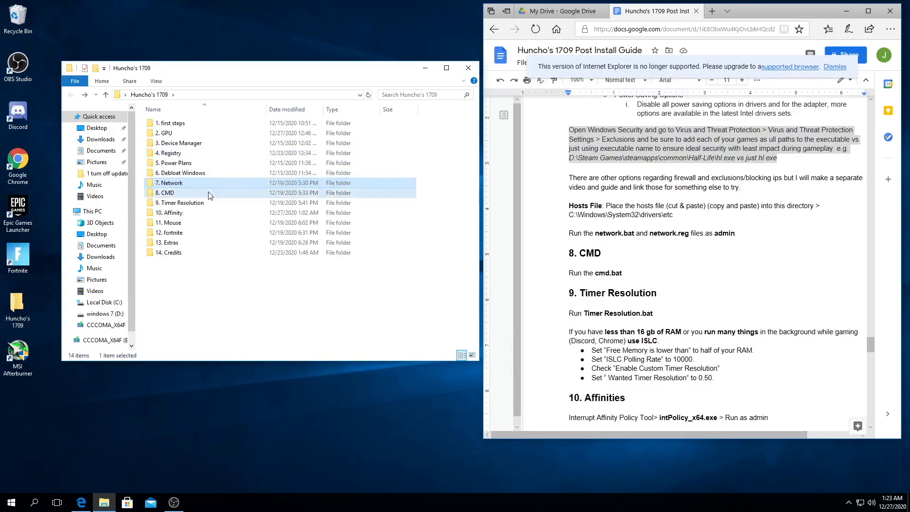
pyautogui.doubleClick(210, 193)
pyautogui.rightClick(183, 127)
pyautogui.rightClick(165, 124)
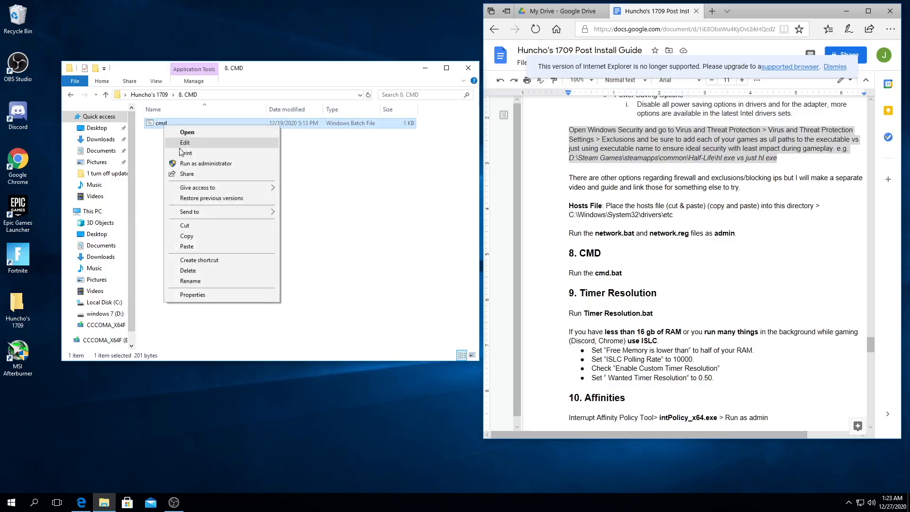
pyautogui.click(203, 163)
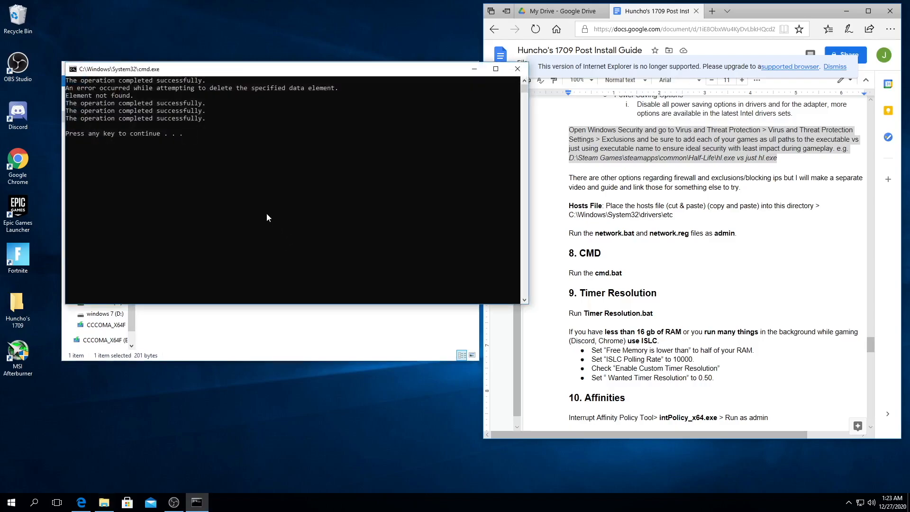
pyautogui.press('Return')
# Review the guide's ISLC instructions and run the Timer Resolution batch file from the 9. Timer Resolution folder as administrator
pyautogui.press('BackSpace')
pyautogui.click(203, 203)
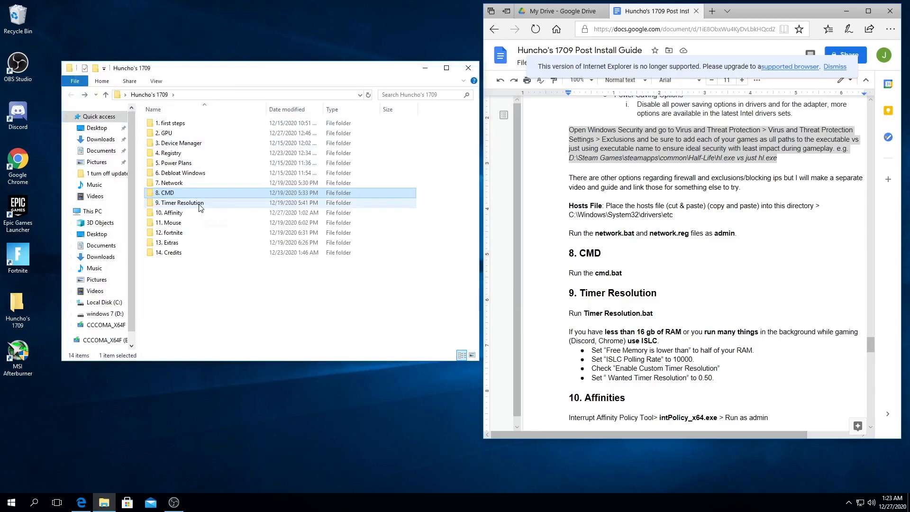
pyautogui.doubleClick(204, 205)
pyautogui.scroll(-3, 678, 307)
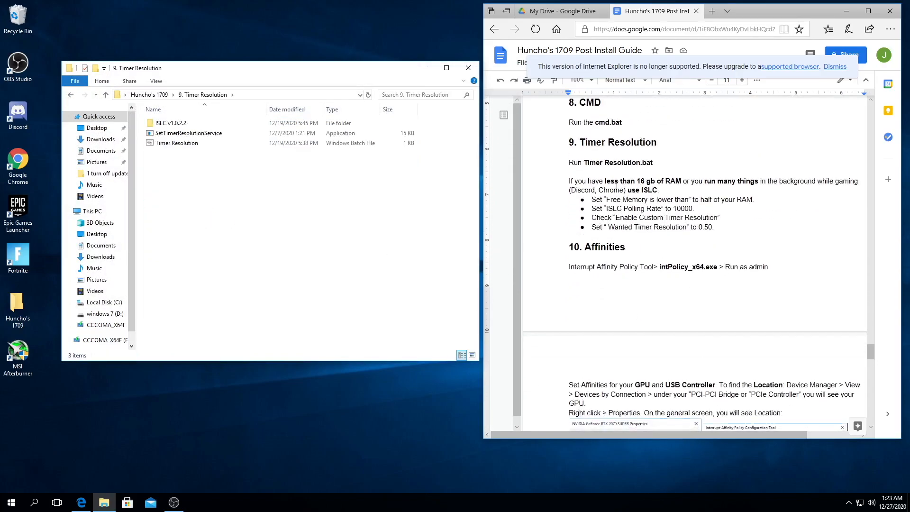
pyautogui.moveTo(606, 182); pyautogui.dragTo(691, 190)
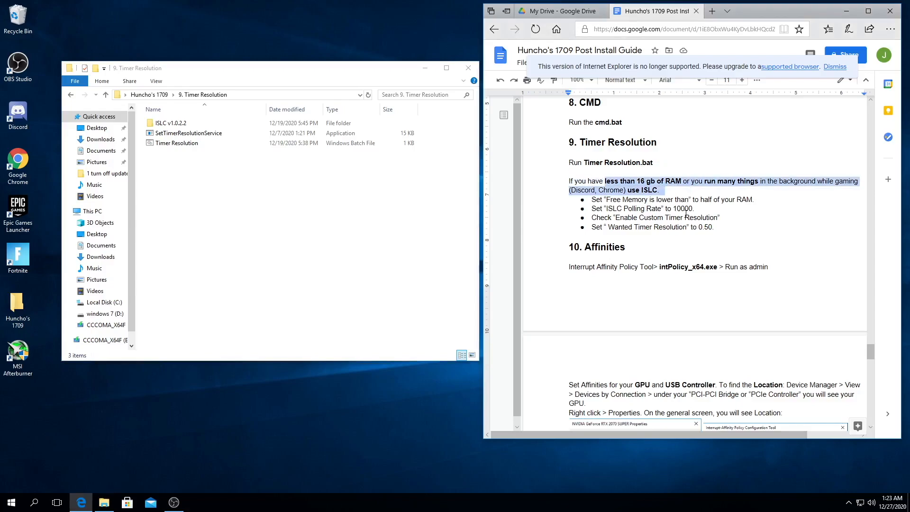
pyautogui.moveTo(714, 228); pyautogui.dragTo(596, 198)
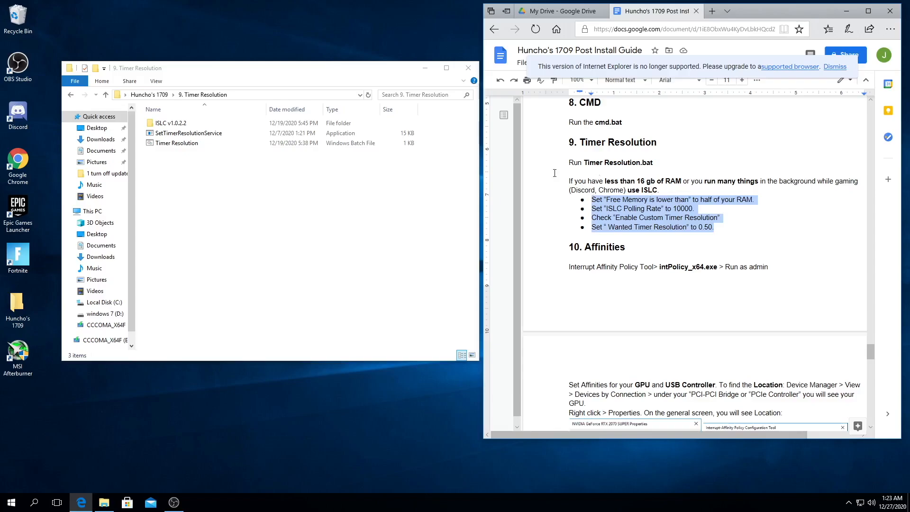
pyautogui.click(192, 146)
pyautogui.rightClick(192, 146)
pyautogui.click(222, 184)
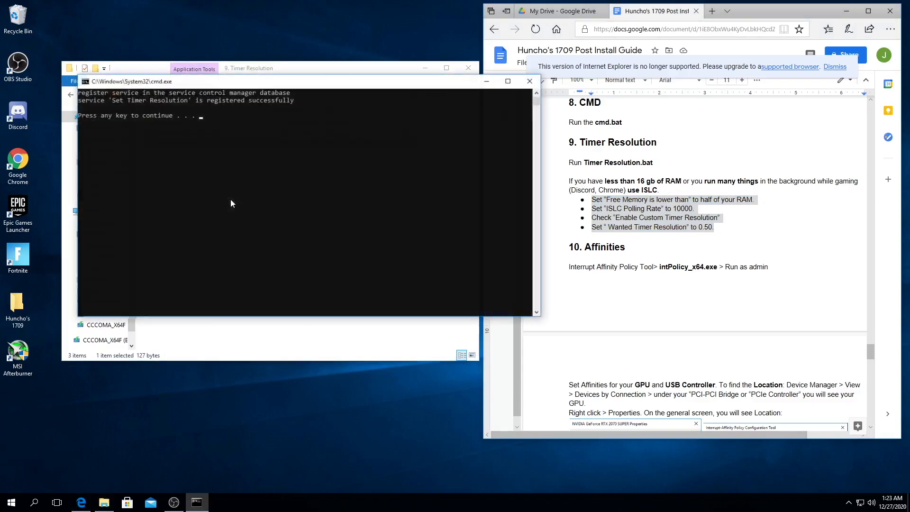
pyautogui.press('Return')
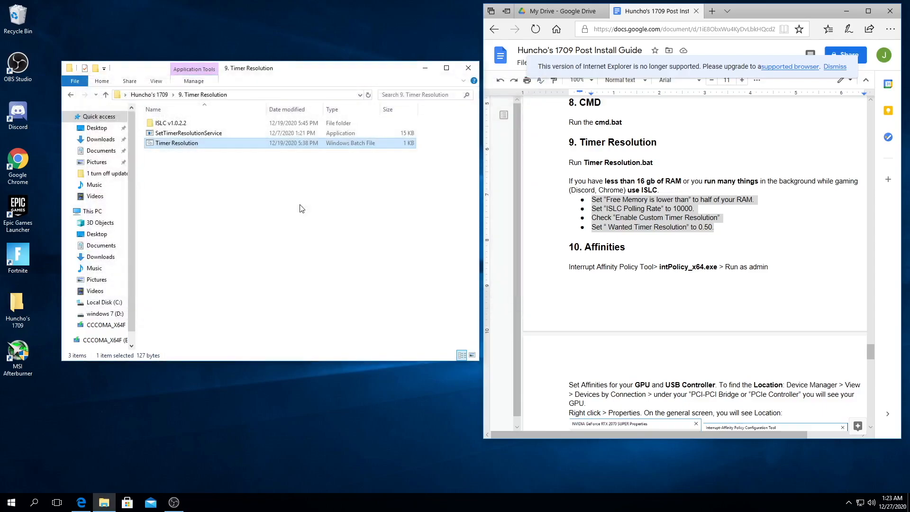
# Run intPolicy_x64 as administrator from the Interrupt Affinity Policy Tool folder in 10. Affinity, and move its window beside the guide
pyautogui.click(70, 94)
pyautogui.scroll(-3, 483, 208)
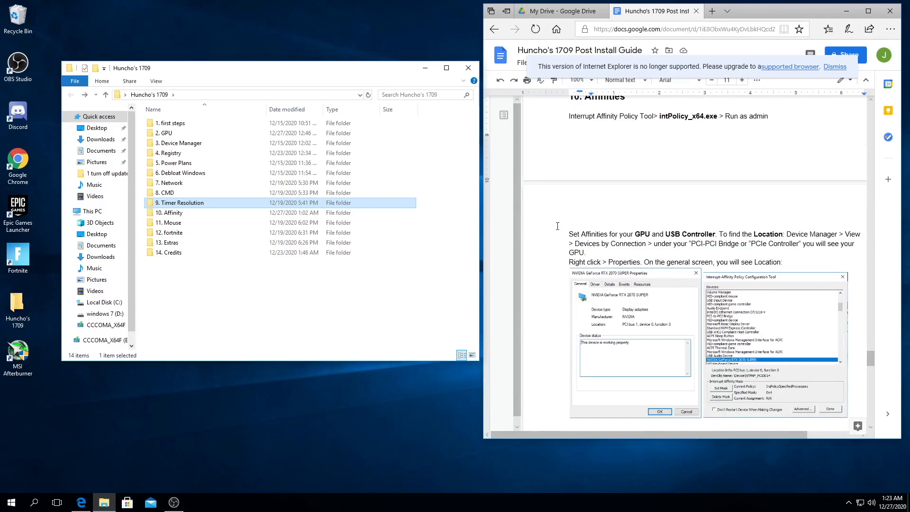
pyautogui.doubleClick(183, 213)
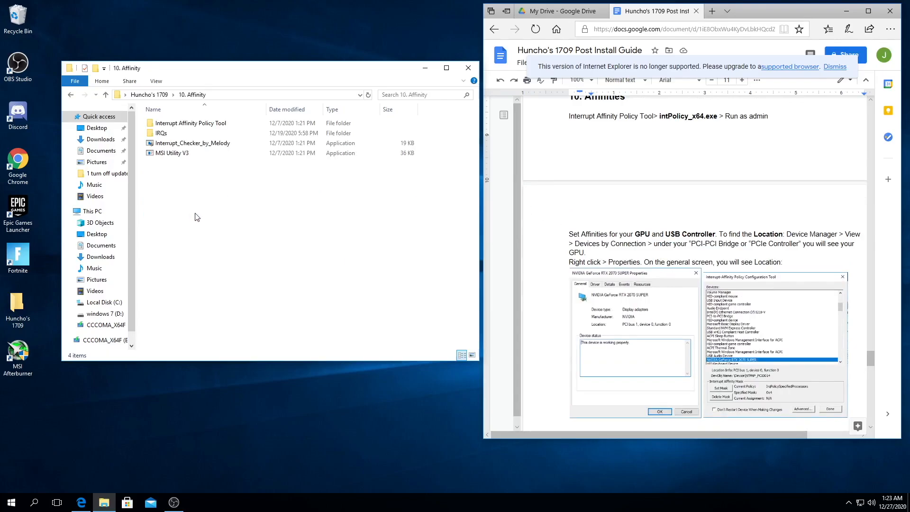
pyautogui.doubleClick(277, 126)
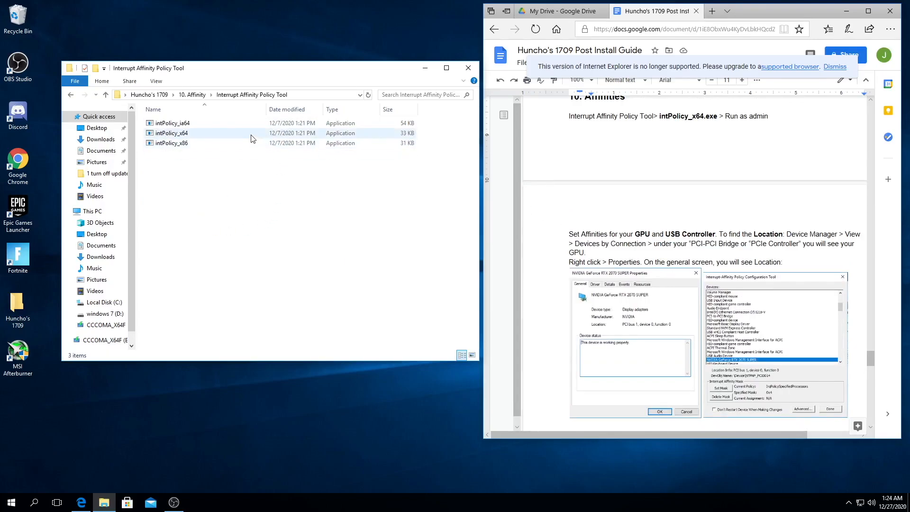
pyautogui.rightClick(251, 135)
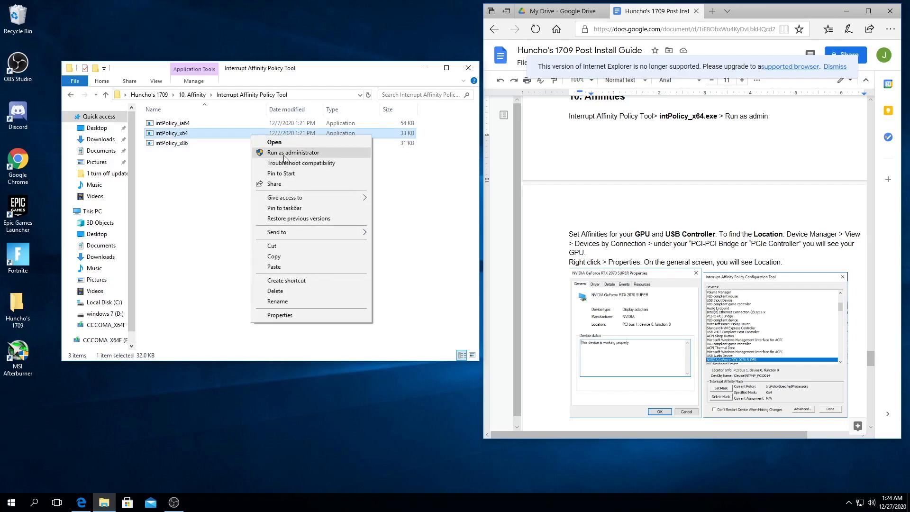
pyautogui.click(284, 152)
pyautogui.click(519, 285)
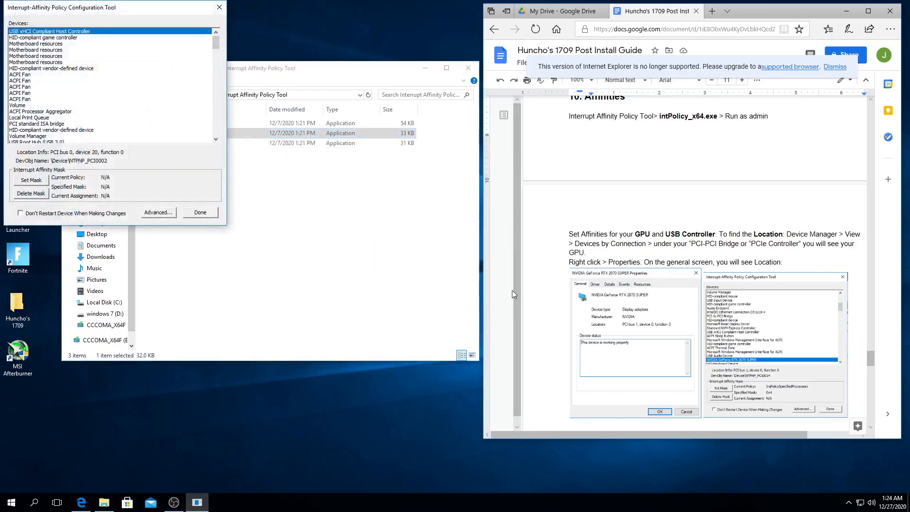
pyautogui.moveTo(136, 10); pyautogui.dragTo(306, 158)
# Review the guide's mask values per core count and check the CPU's cores and logical processors in Task Manager
pyautogui.scroll(-6, 687, 237)
pyautogui.moveTo(639, 298); pyautogui.dragTo(585, 200)
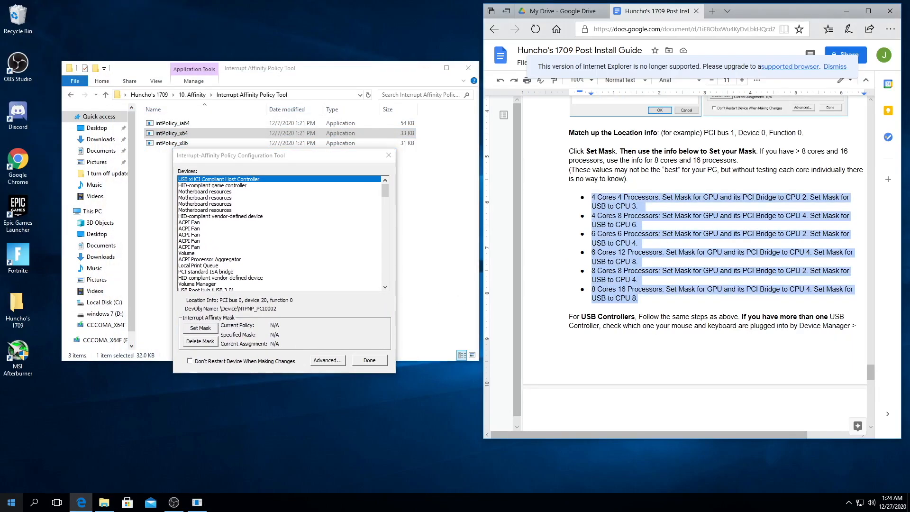
pyautogui.rightClick(12, 502)
pyautogui.click(52, 406)
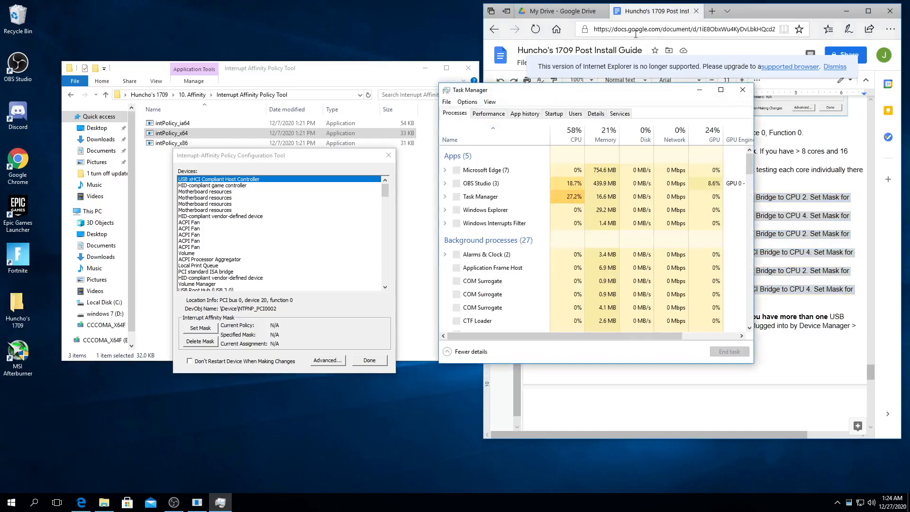
pyautogui.click(488, 113)
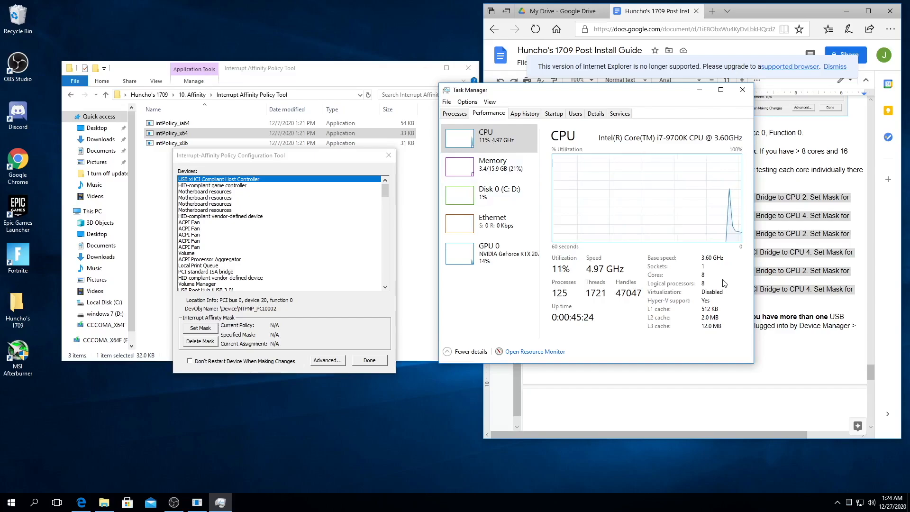
pyautogui.click(742, 90)
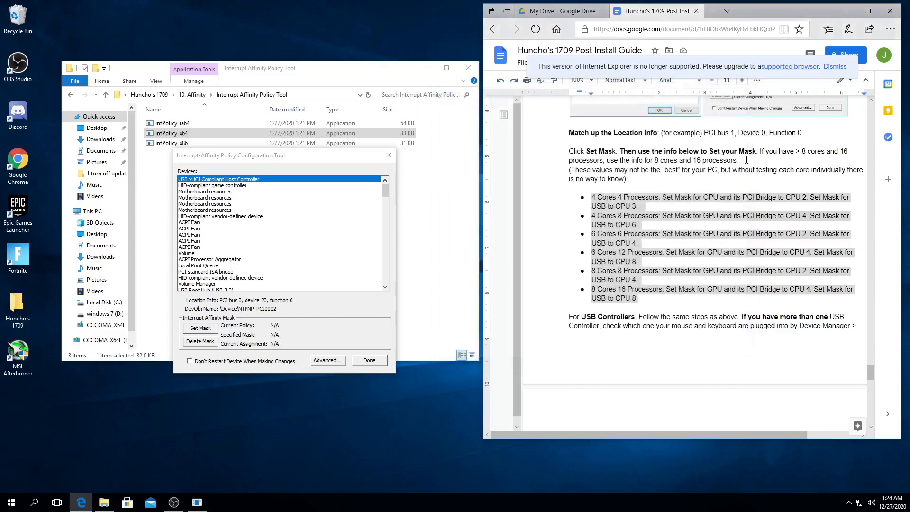
# Open Device Manager, list the devices by connection, and move its window beside the Interrupt-Affinity Policy tool
pyautogui.moveTo(636, 137); pyautogui.dragTo(714, 130)
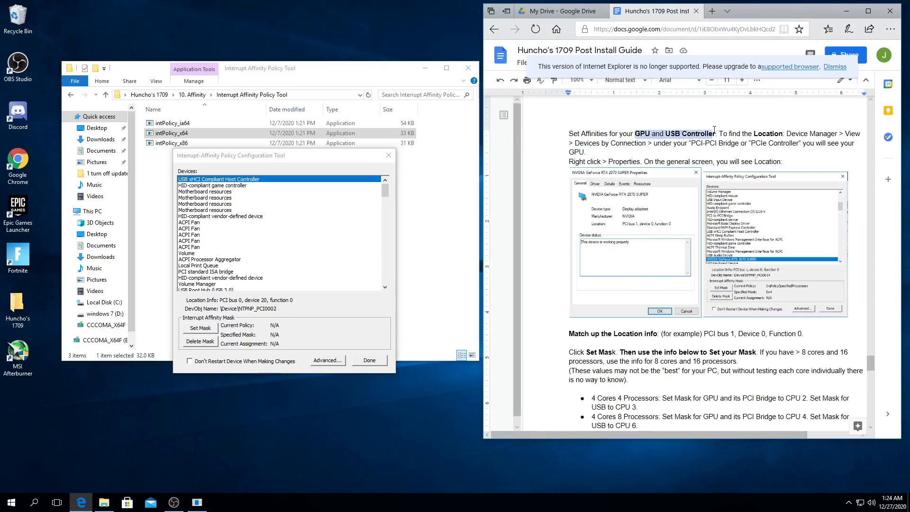
pyautogui.rightClick(11, 502)
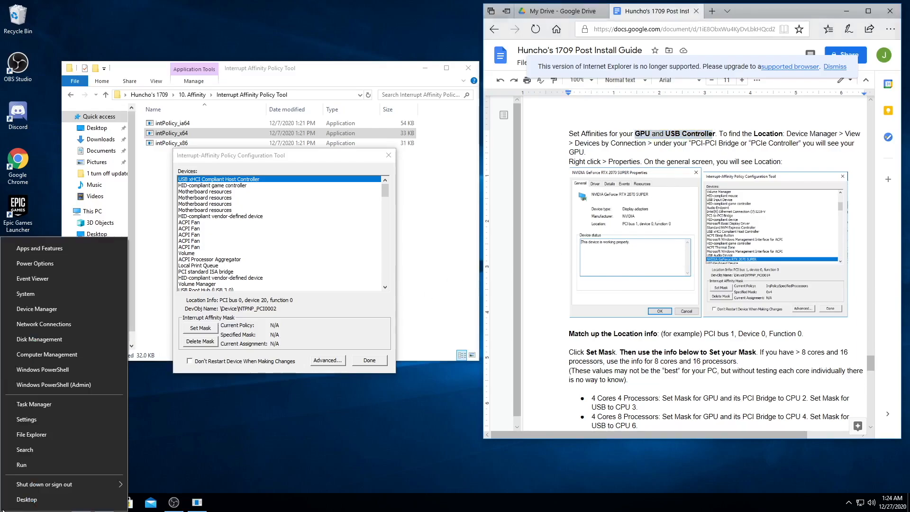
pyautogui.click(67, 310)
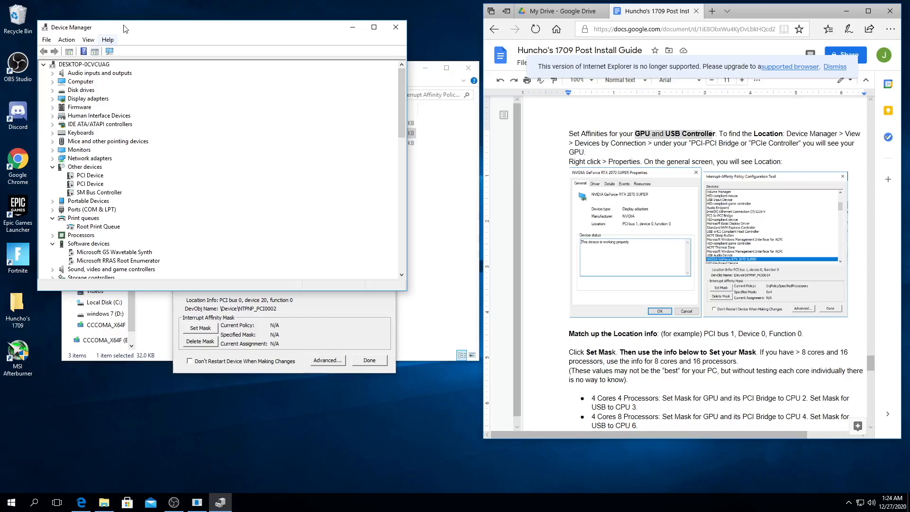
pyautogui.click(94, 39)
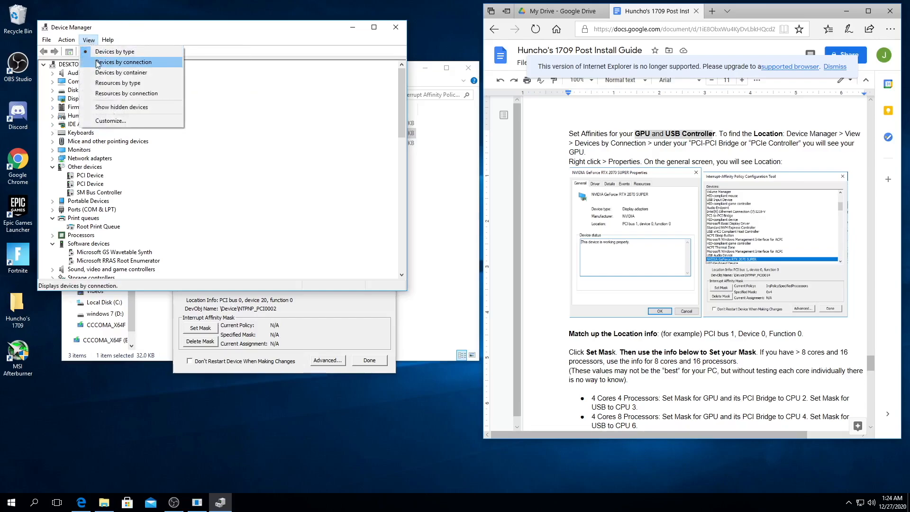
pyautogui.click(97, 62)
pyautogui.moveTo(402, 102); pyautogui.dragTo(407, 185)
pyautogui.moveTo(254, 31); pyautogui.dragTo(689, 23)
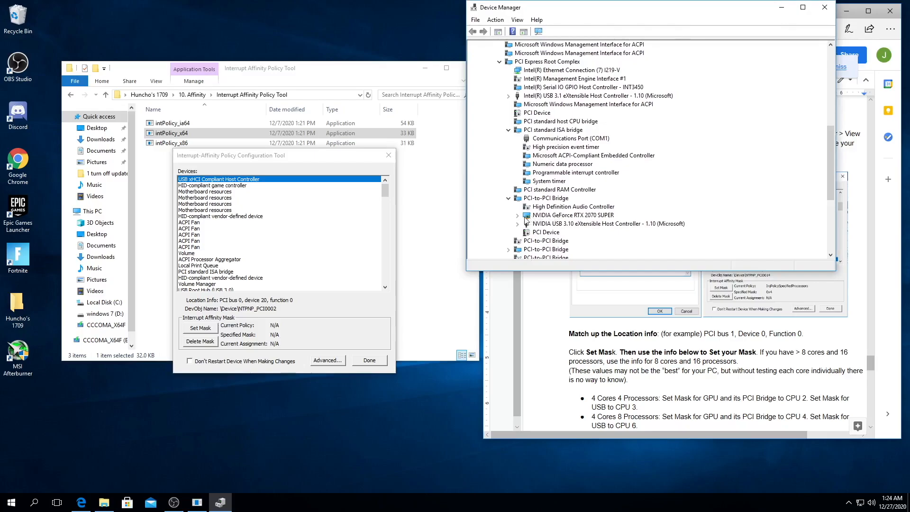
# Open the properties of the NVIDIA GeForce RTX 2070 SUPER under its PCI-to-PCI Bridge and check its location
pyautogui.click(518, 216)
pyautogui.rightClick(564, 216)
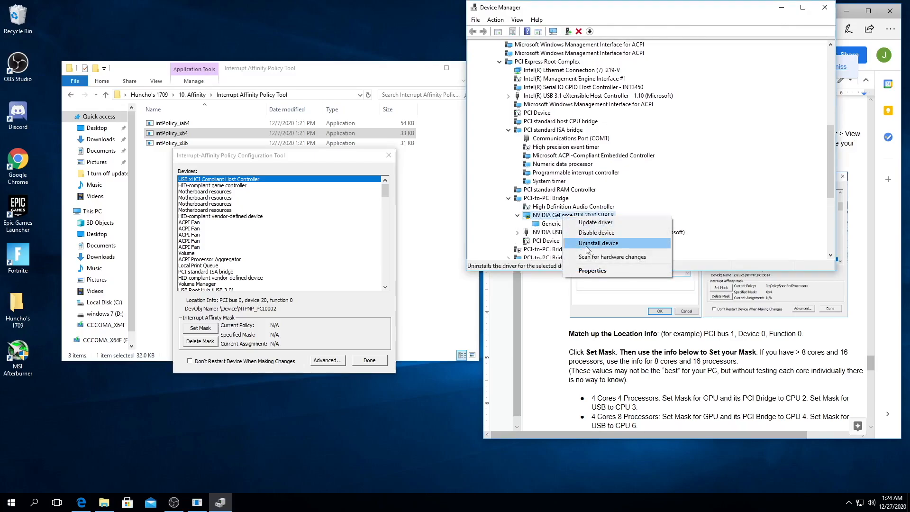
pyautogui.click(598, 270)
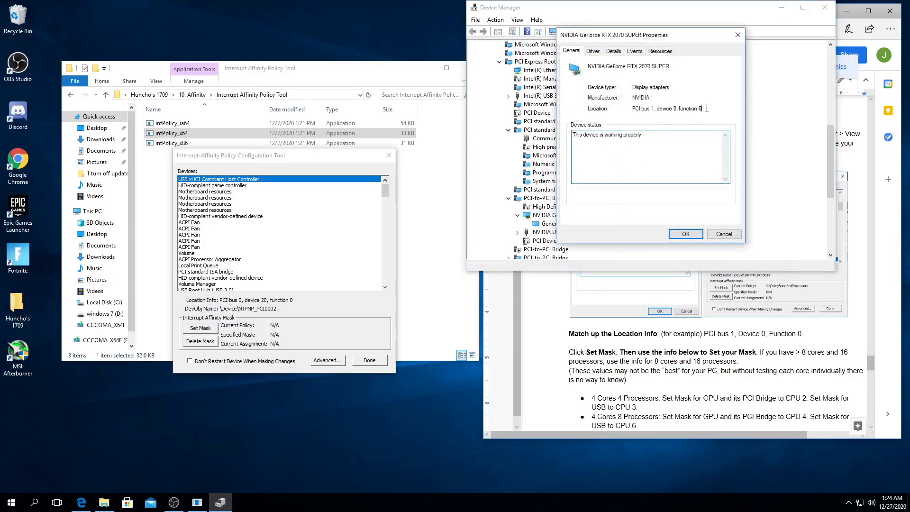
pyautogui.moveTo(706, 108); pyautogui.dragTo(630, 109)
# Set the NVIDIA GeForce RTX 2070 SUPER's interrupt affinity mask to CPU 2, decline the device restart, and close its properties
pyautogui.click(337, 165)
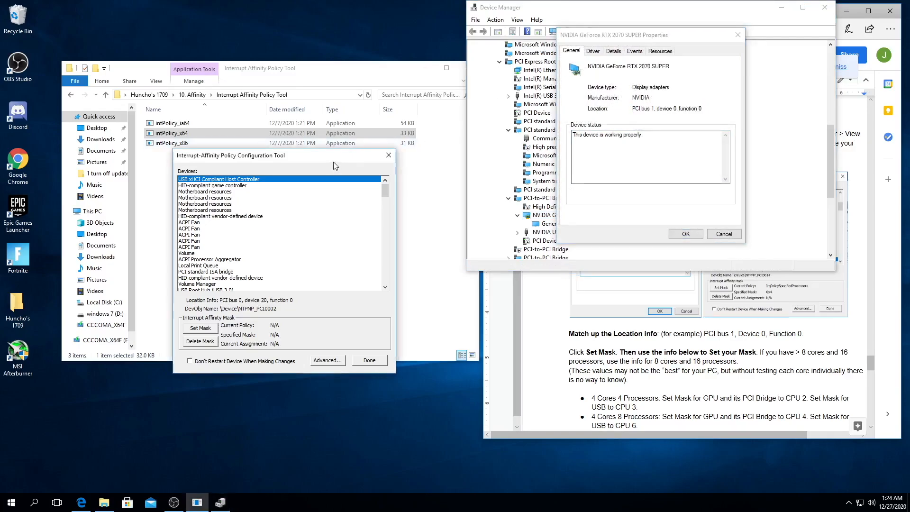
pyautogui.press('n')
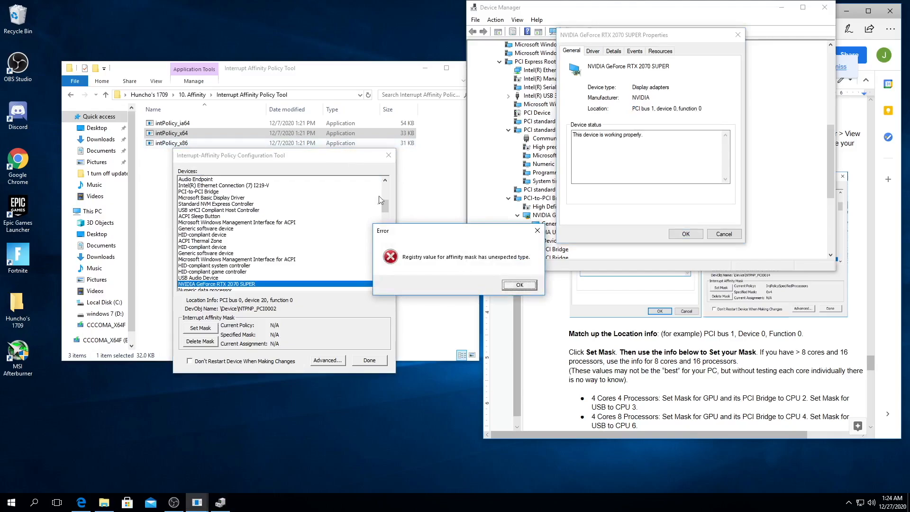
pyautogui.click(519, 285)
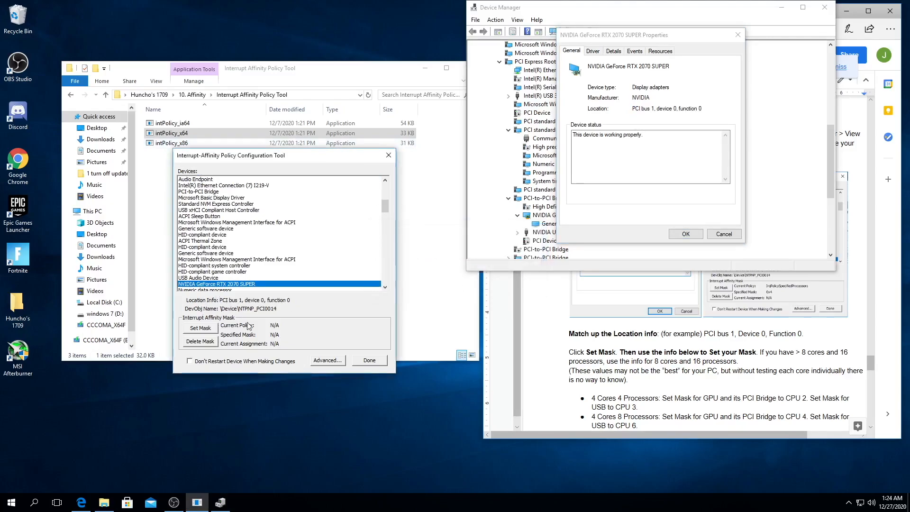
pyautogui.click(212, 328)
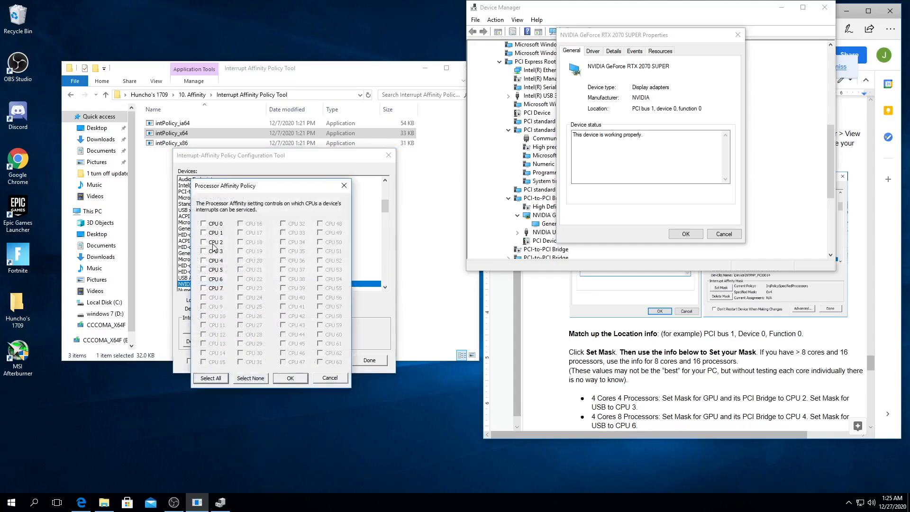
pyautogui.scroll(-2, 559, 335)
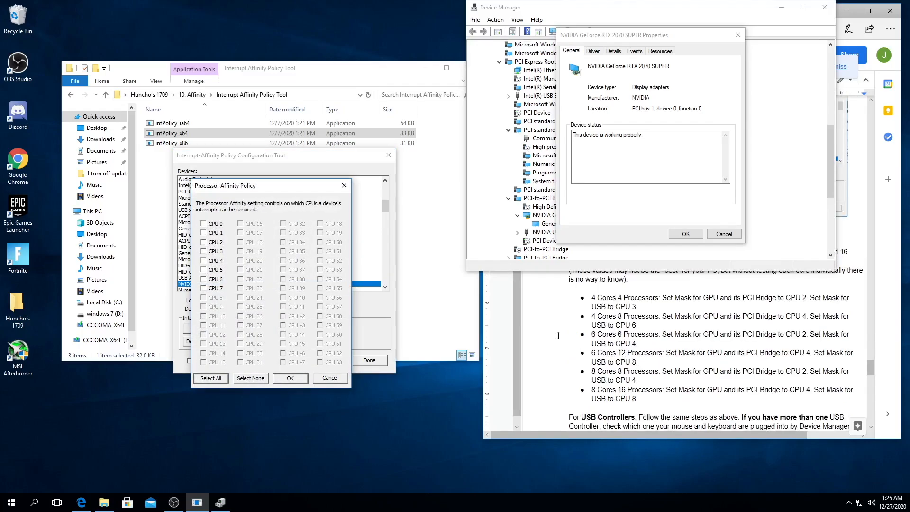
pyautogui.click(204, 243)
pyautogui.click(291, 380)
pyautogui.click(518, 284)
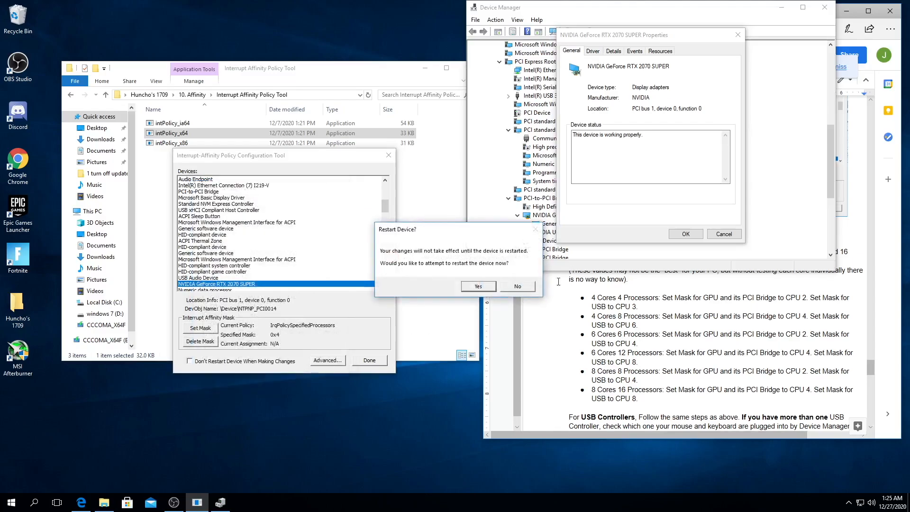
pyautogui.click(518, 286)
pyautogui.click(517, 280)
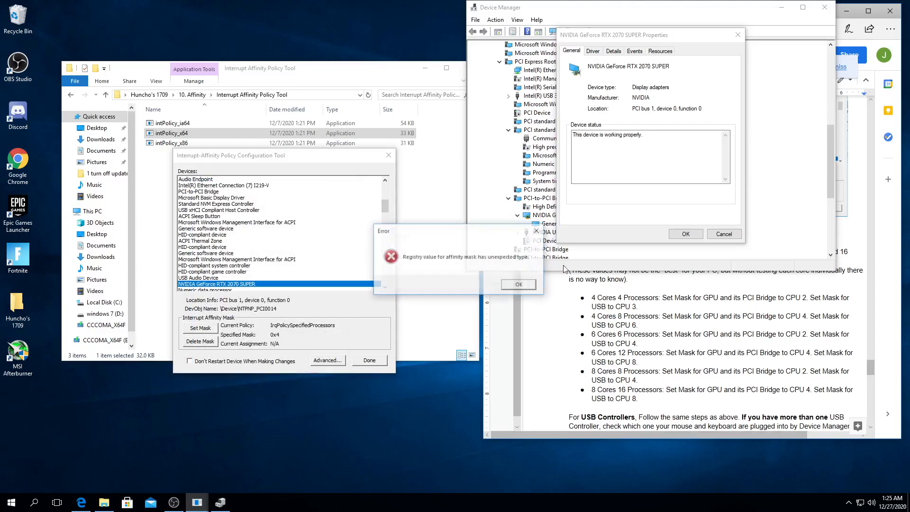
pyautogui.click(519, 285)
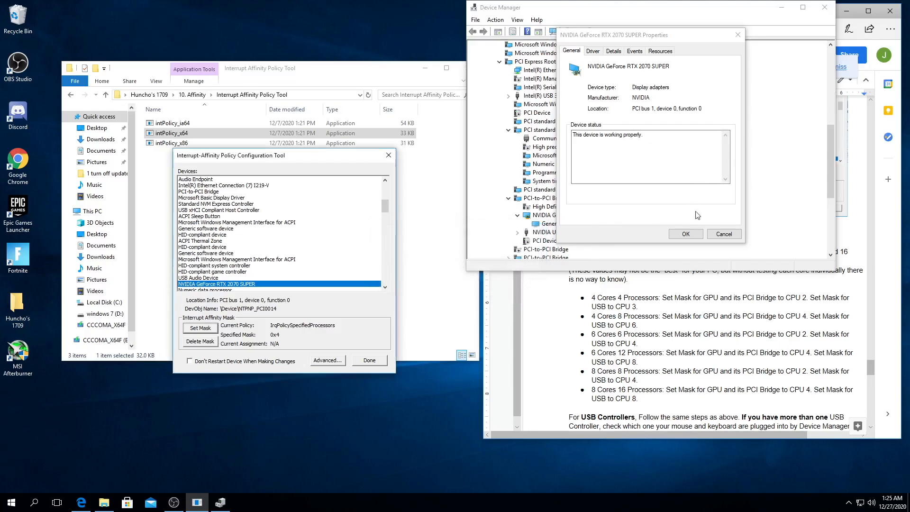
pyautogui.click(686, 234)
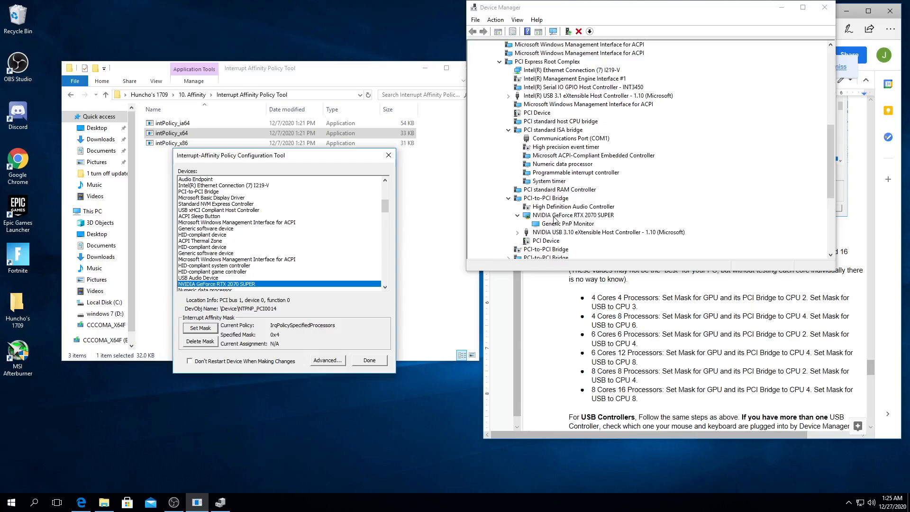
# Open the properties of the PCI-to-PCI Bridge that holds the graphics card and check its location
pyautogui.click(553, 200)
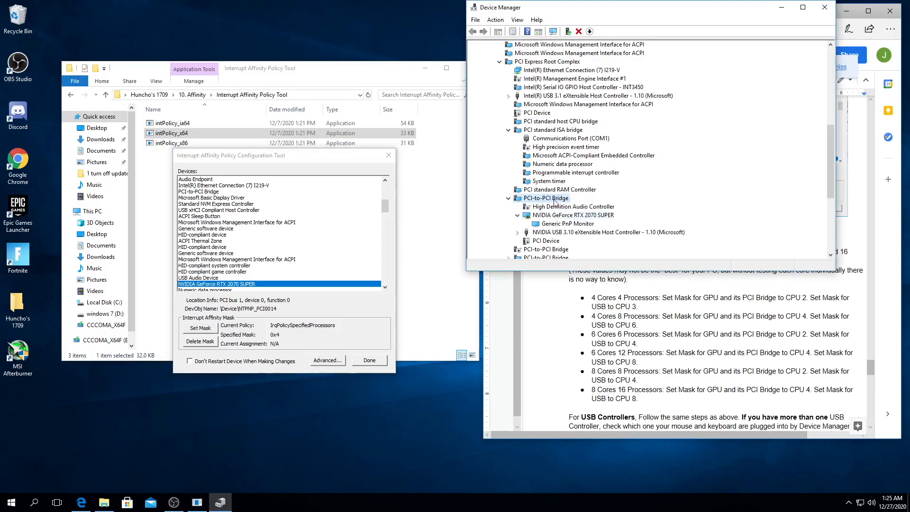
pyautogui.rightClick(555, 201)
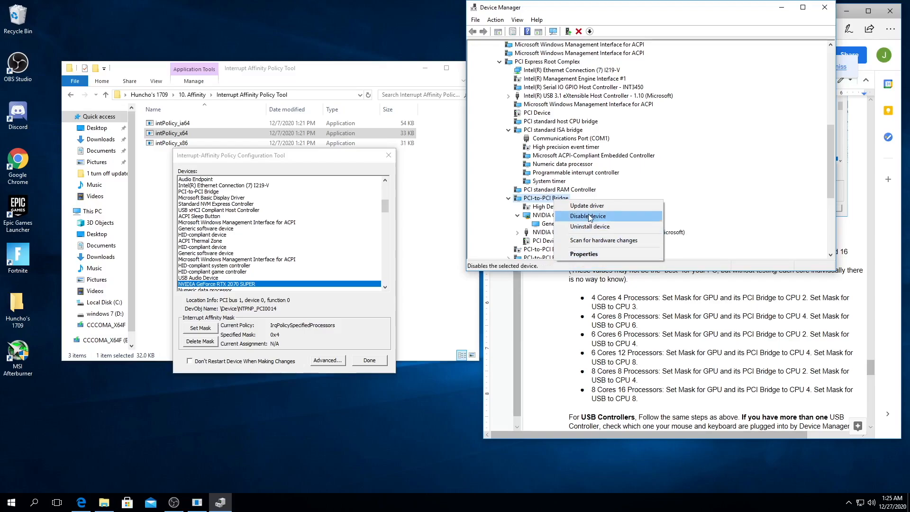
pyautogui.click(586, 254)
pyautogui.moveTo(699, 110); pyautogui.dragTo(645, 110)
# Set the mask of the PCI-to-PCI Bridge at PCI bus 0, device 1, function 0 to CPU 2, declining the device restart
pyautogui.click(384, 206)
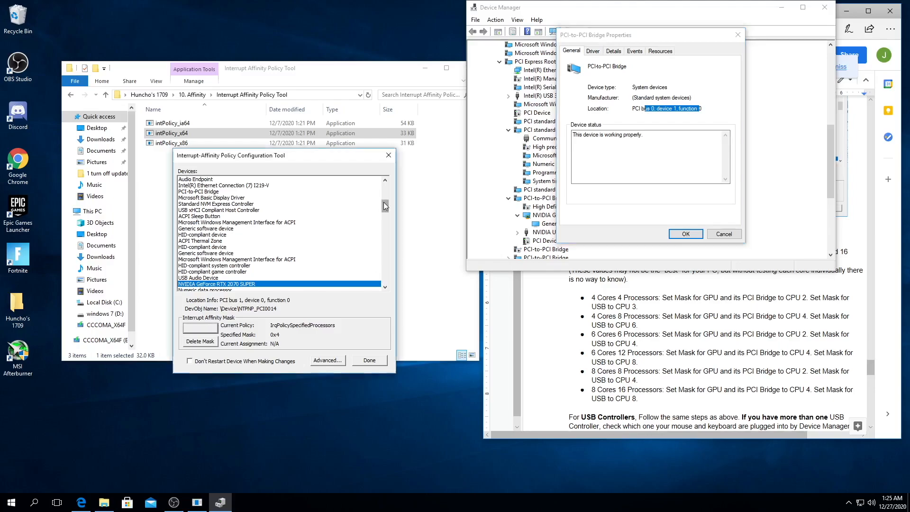
pyautogui.moveTo(385, 205); pyautogui.dragTo(385, 190)
pyautogui.click(222, 265)
pyautogui.press('p')
pyautogui.scroll(-2, 222, 265)
pyautogui.press('p')
pyautogui.press('p')
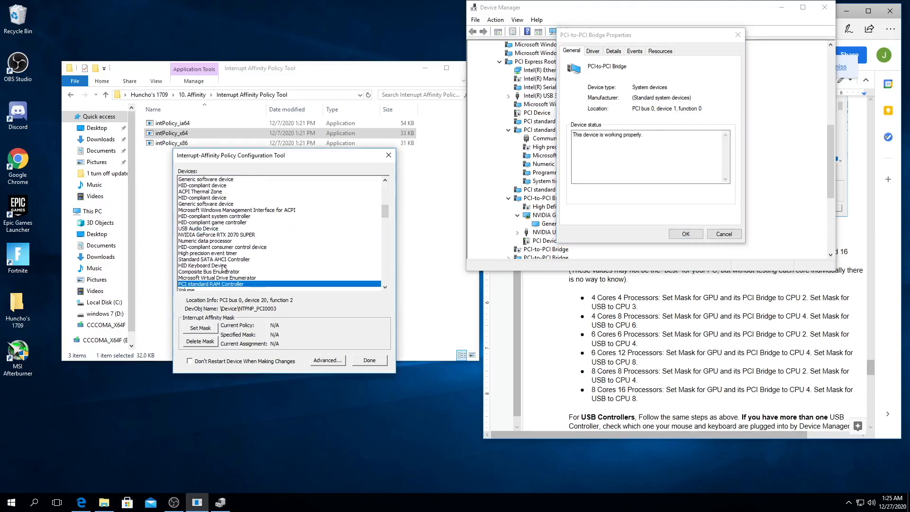
pyautogui.press('p')
pyautogui.press('p')
pyautogui.press('p')
pyautogui.press('p')
pyautogui.press('p')
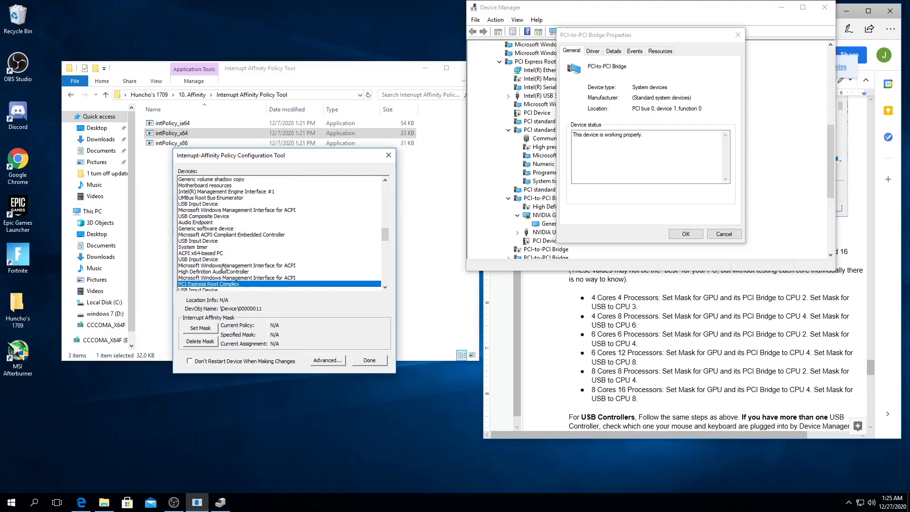
pyautogui.click(207, 328)
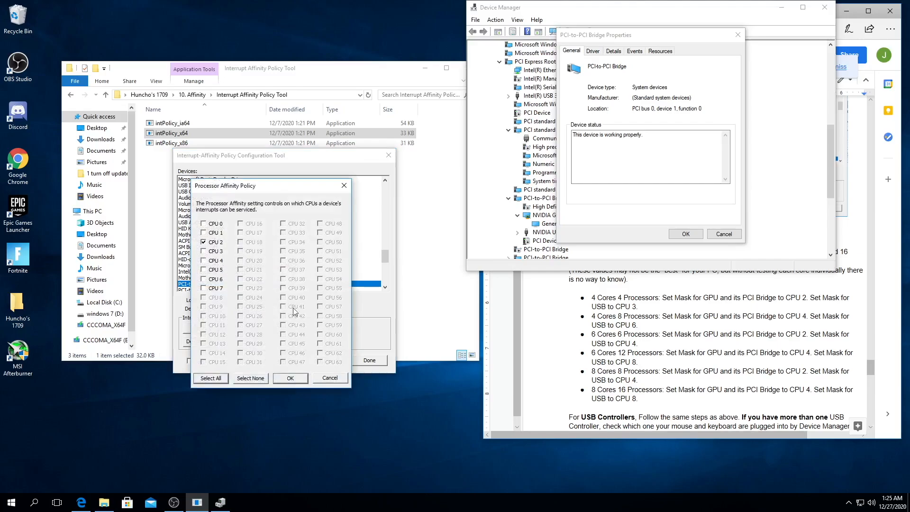
pyautogui.click(284, 379)
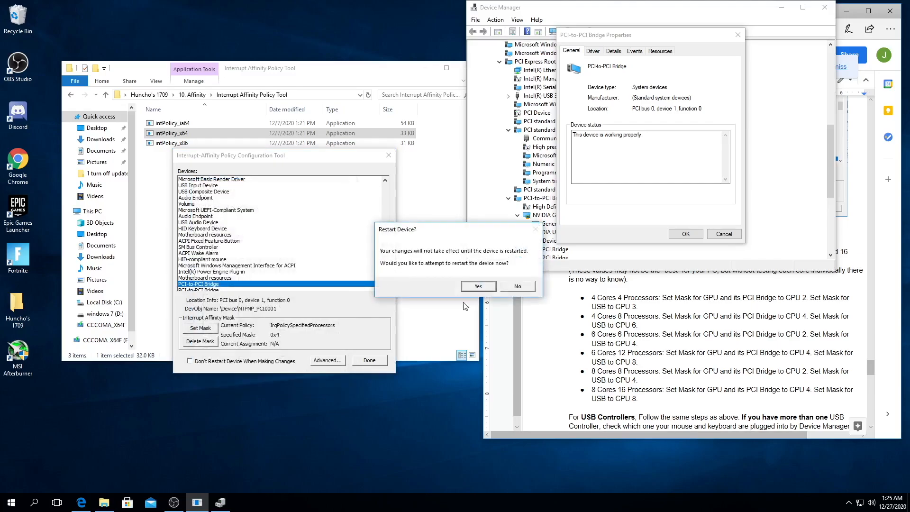
pyautogui.click(516, 286)
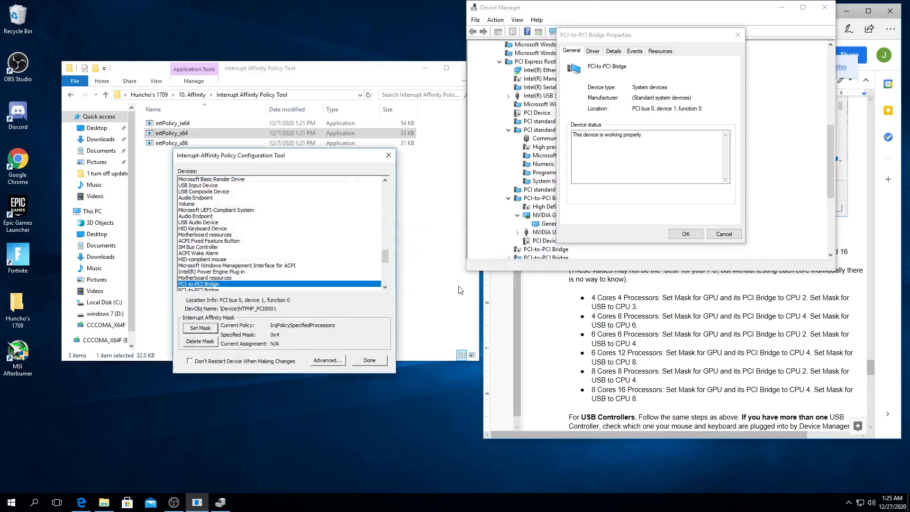
pyautogui.click(723, 234)
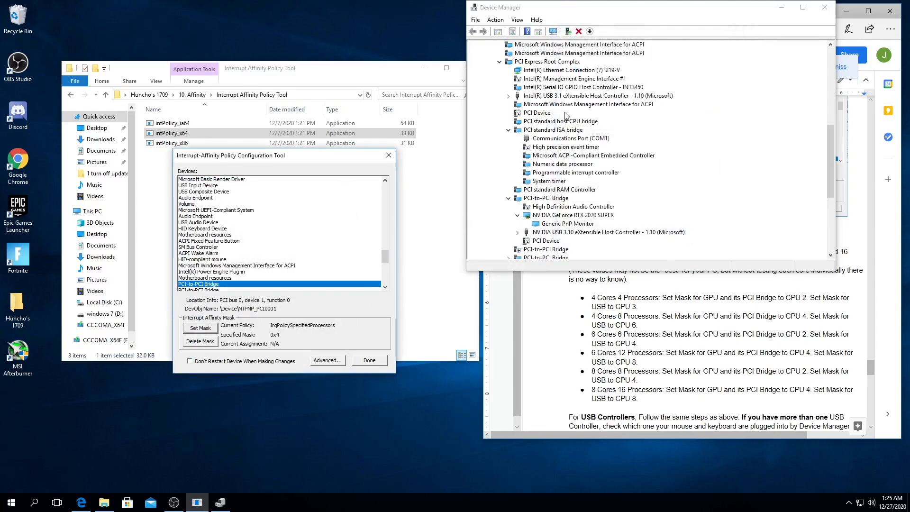
pyautogui.scroll(3, 557, 108)
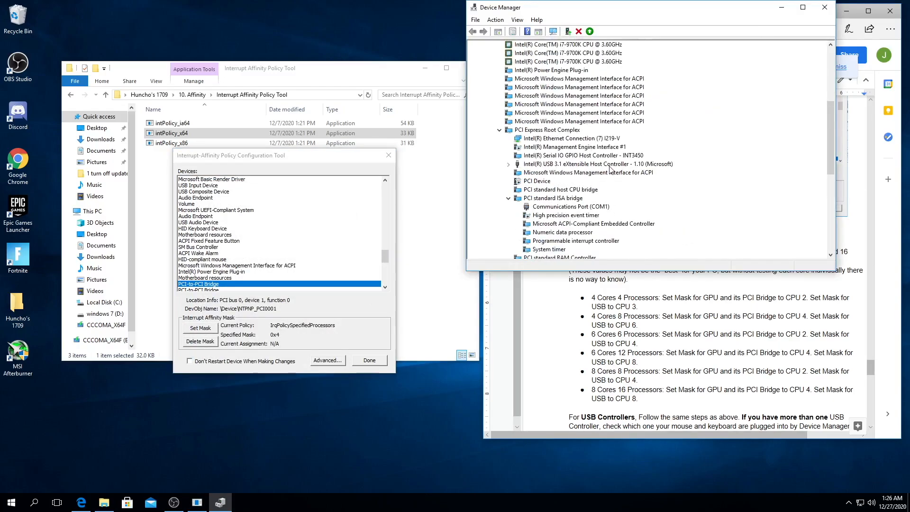
pyautogui.click(509, 164)
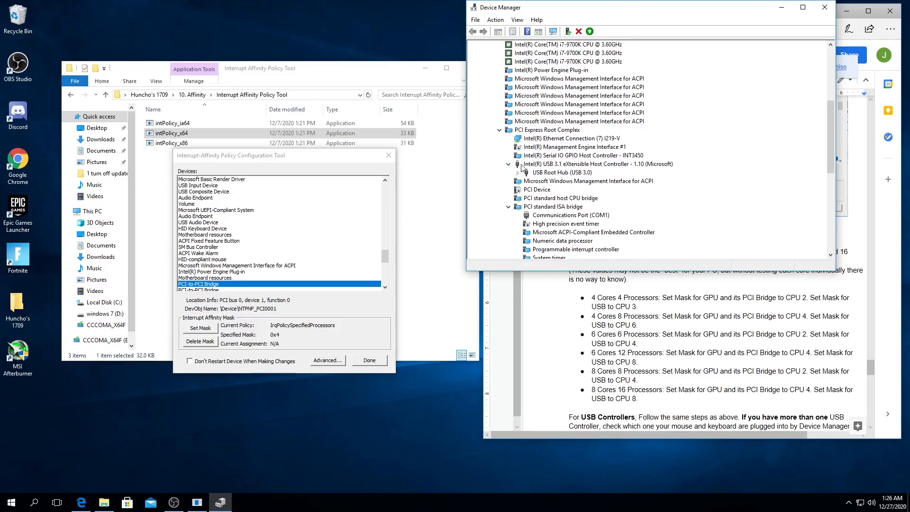
pyautogui.click(536, 165)
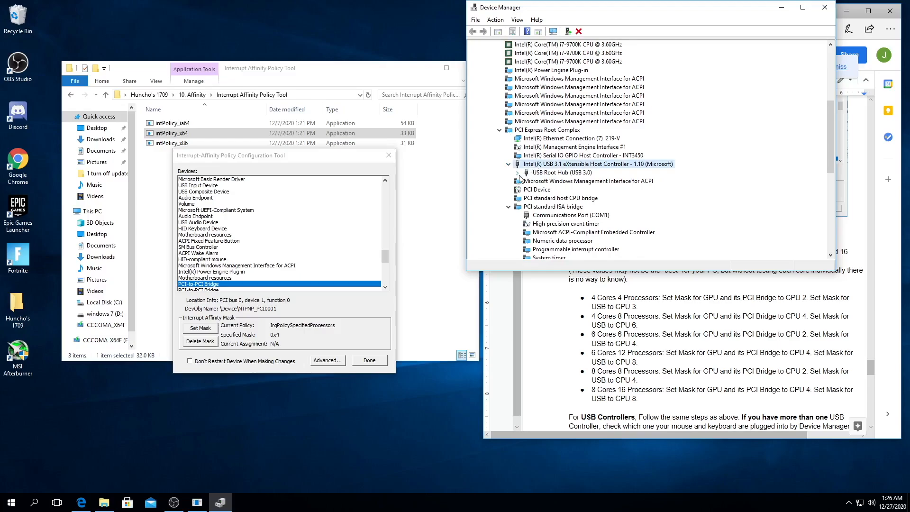
pyautogui.click(518, 174)
pyautogui.click(527, 182)
pyautogui.click(526, 199)
pyautogui.scroll(-2, 533, 209)
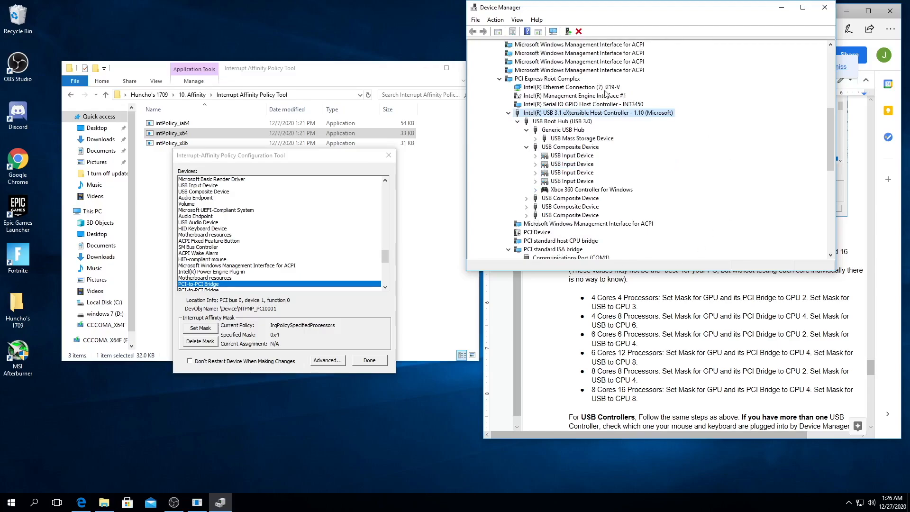
pyautogui.click(546, 165)
pyautogui.click(536, 164)
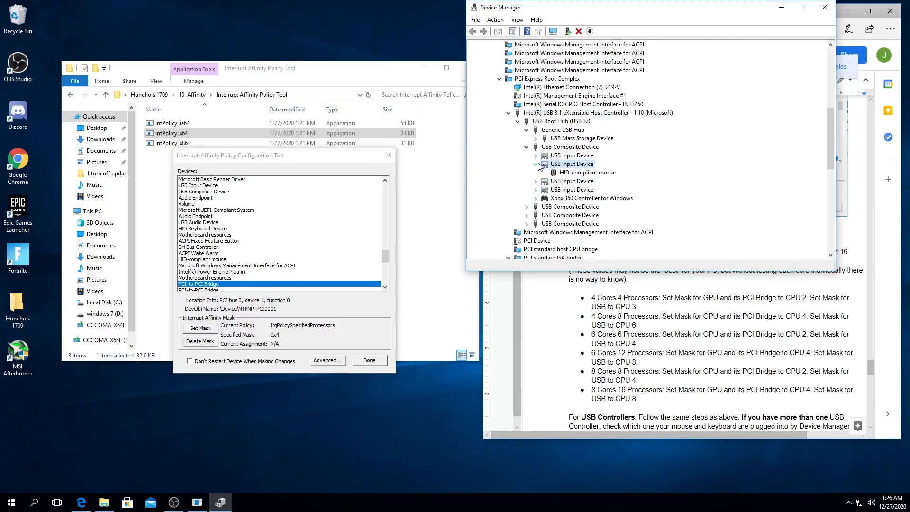
pyautogui.click(599, 173)
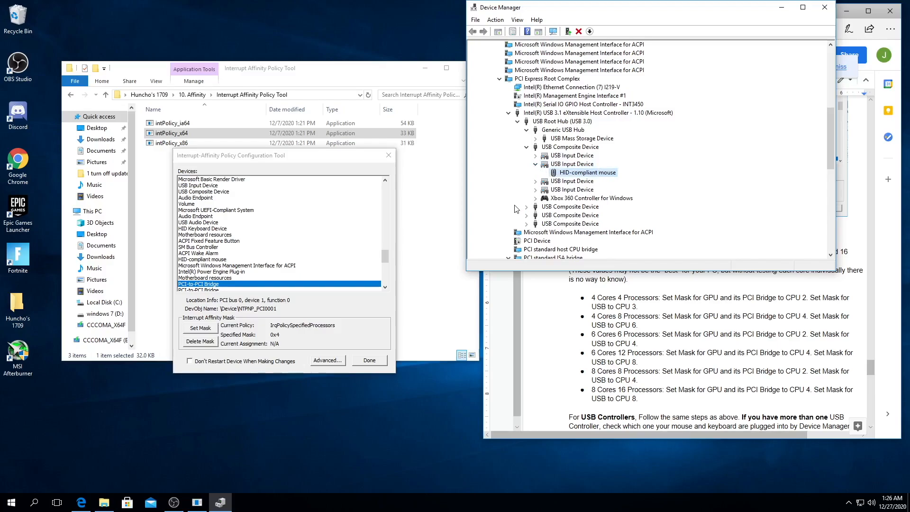
# Open the Intel USB 3.1 eXtensible Host Controller's properties and check its location
pyautogui.scroll(-1, 516, 208)
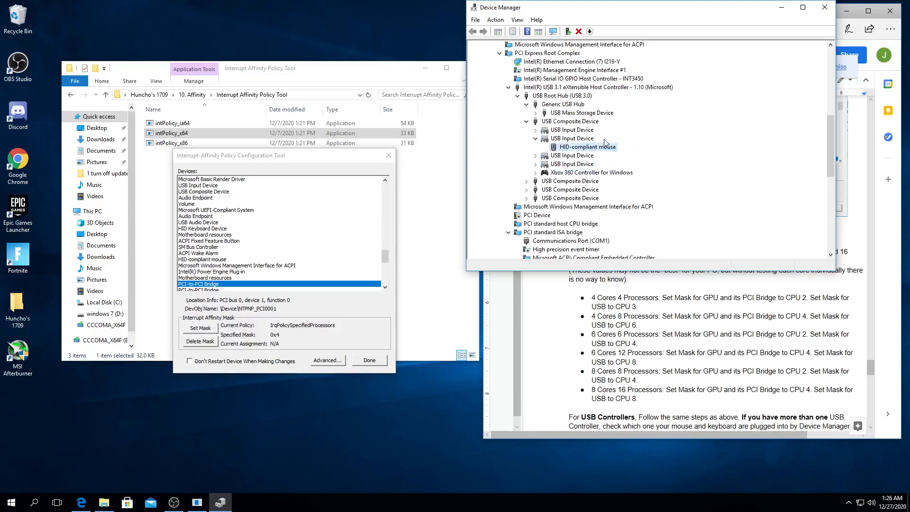
pyautogui.rightClick(569, 90)
pyautogui.click(598, 133)
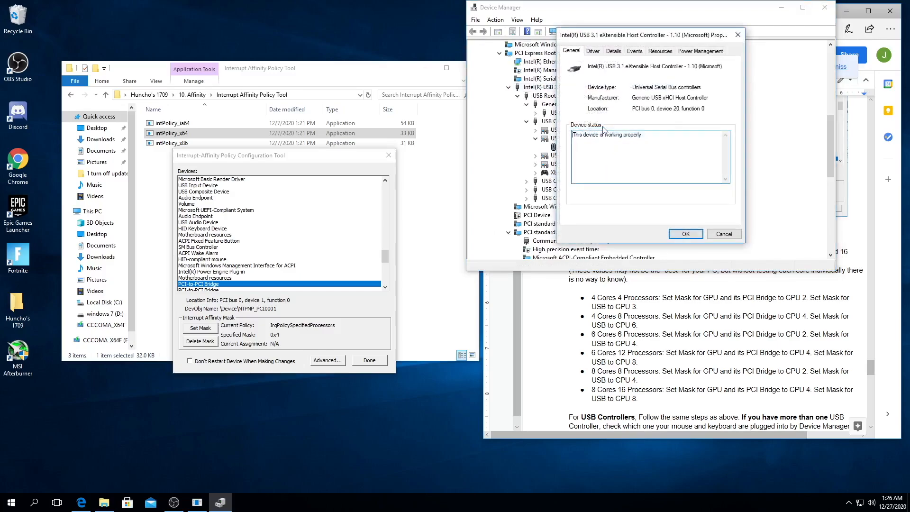
pyautogui.moveTo(634, 108); pyautogui.dragTo(710, 114)
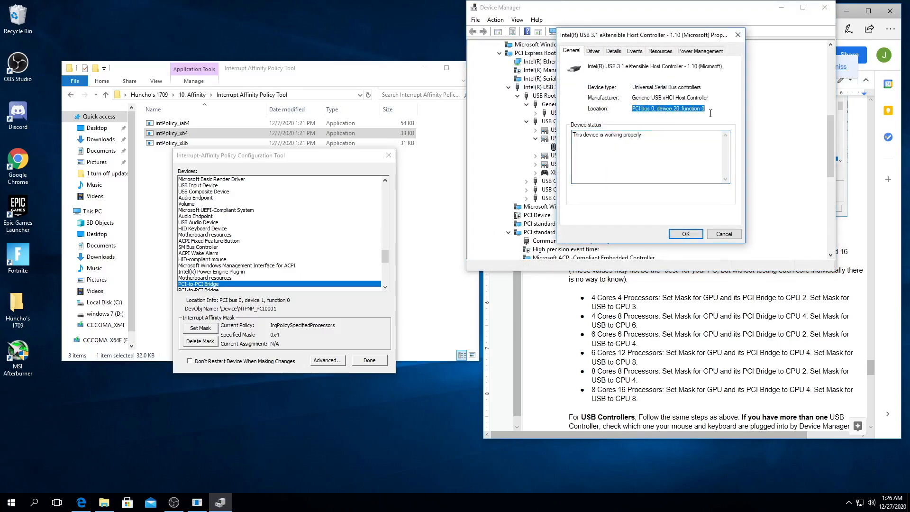
# Select the USB xHCI Compliant Host Controller in the interrupt affinity device list and verify the match against the controller's device description in its properties
pyautogui.click(380, 253)
pyautogui.moveTo(384, 258); pyautogui.dragTo(384, 189)
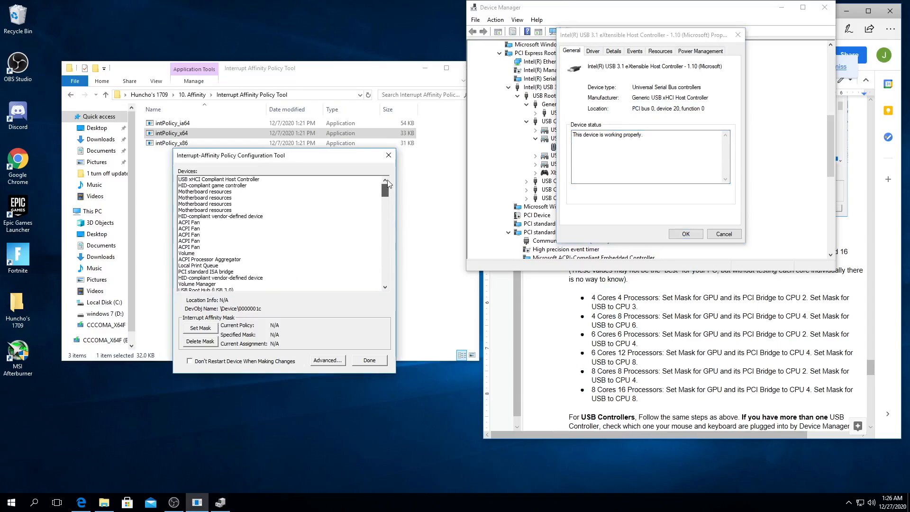
pyautogui.click(264, 180)
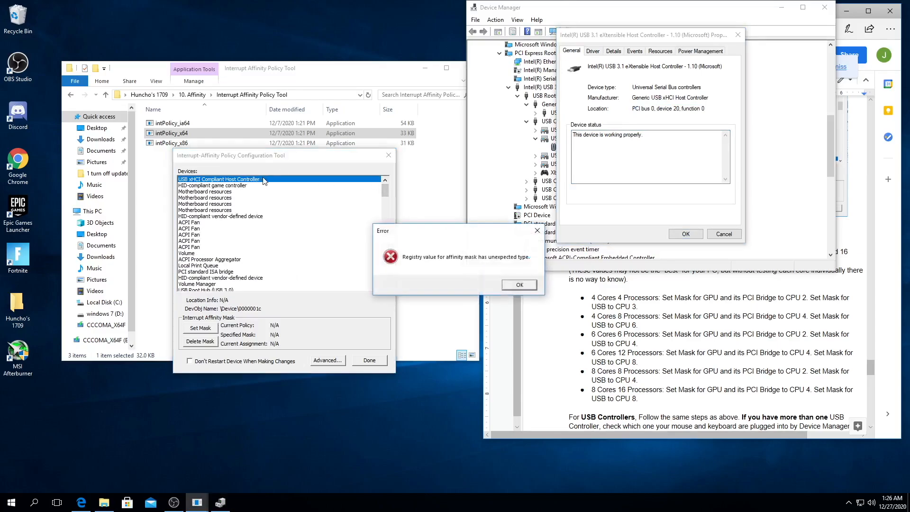
pyautogui.click(533, 285)
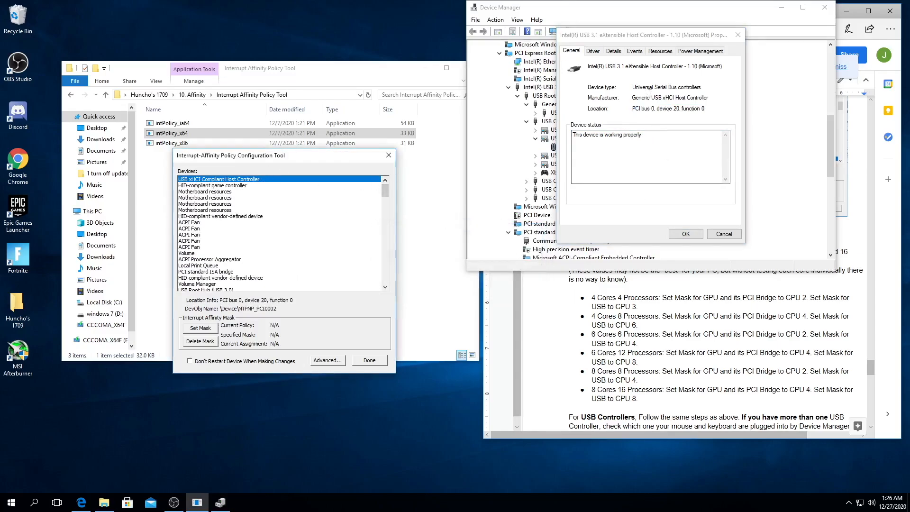
pyautogui.moveTo(649, 90); pyautogui.dragTo(704, 88)
pyautogui.moveTo(651, 97); pyautogui.dragTo(708, 98)
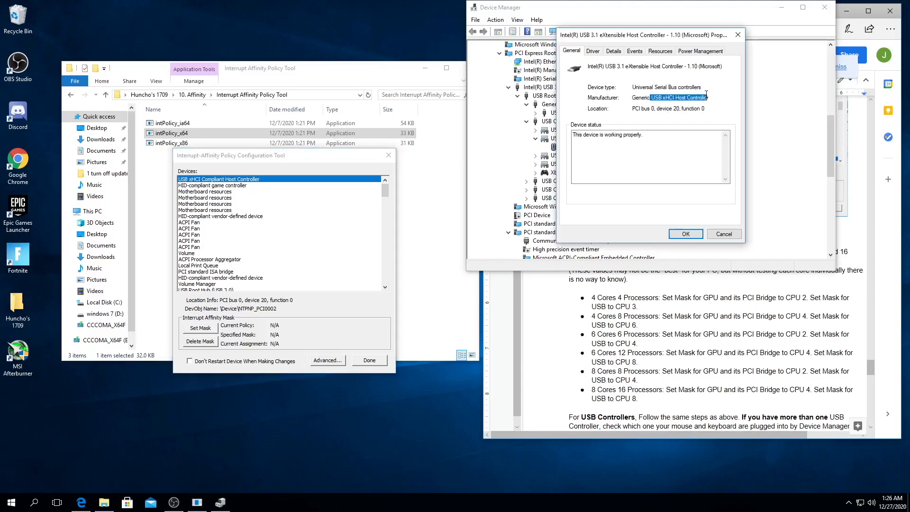
pyautogui.click(613, 51)
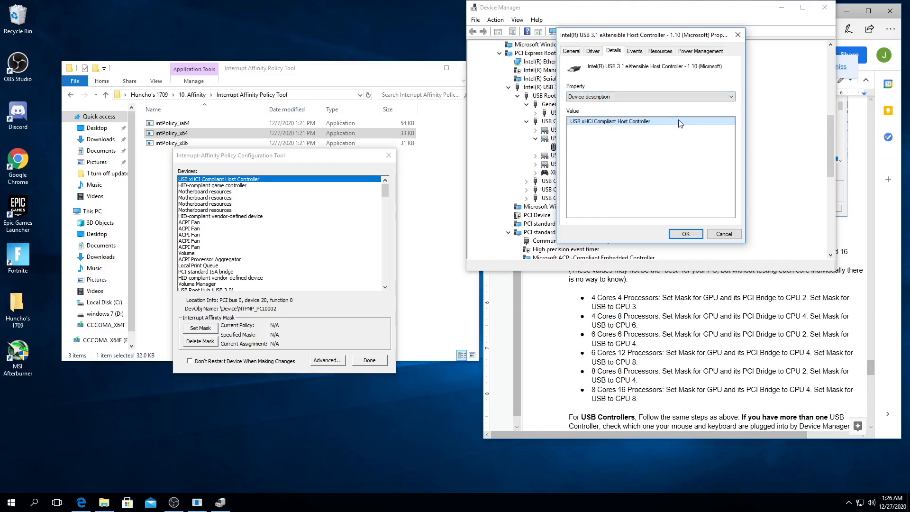
# Set the mask of the USB xHCI Compliant Host Controller at PCI bus 0, device 20, function 0 to CPU 4 and close the affinity tool
pyautogui.click(200, 328)
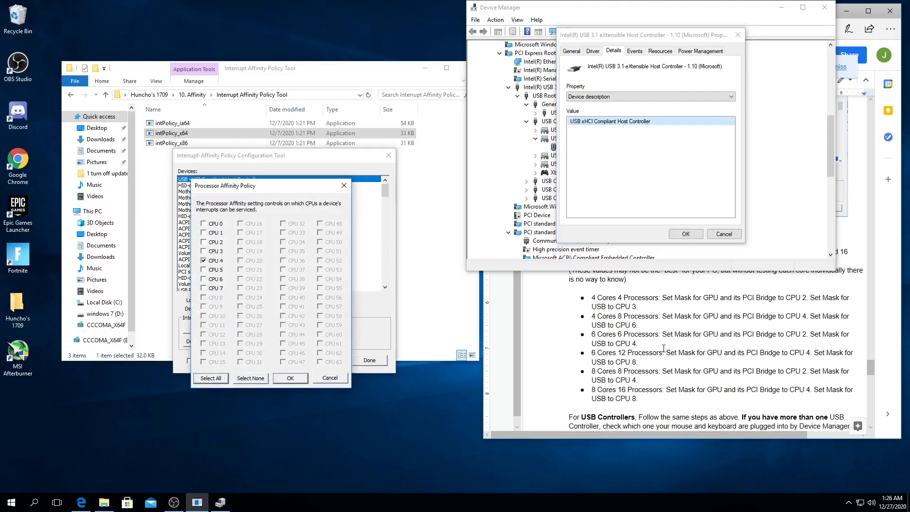
pyautogui.click(302, 381)
pyautogui.click(516, 285)
pyautogui.click(516, 287)
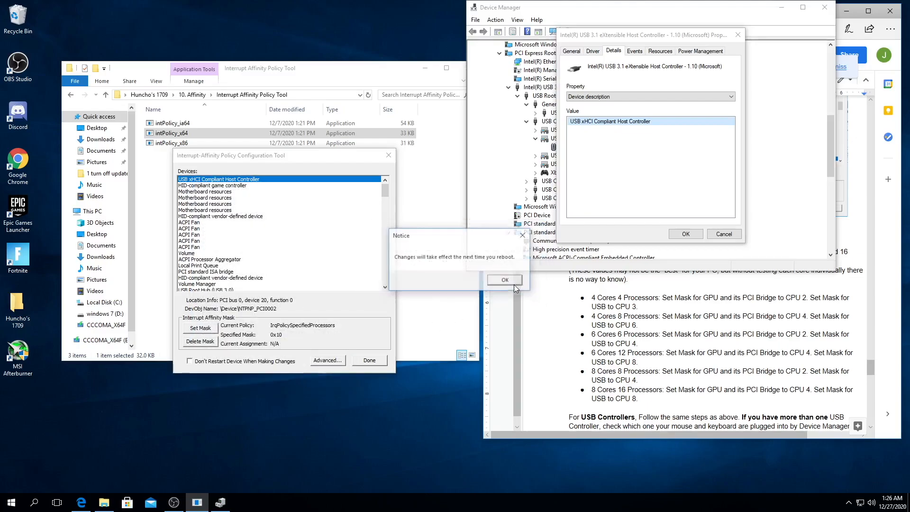
pyautogui.click(497, 283)
pyautogui.click(511, 284)
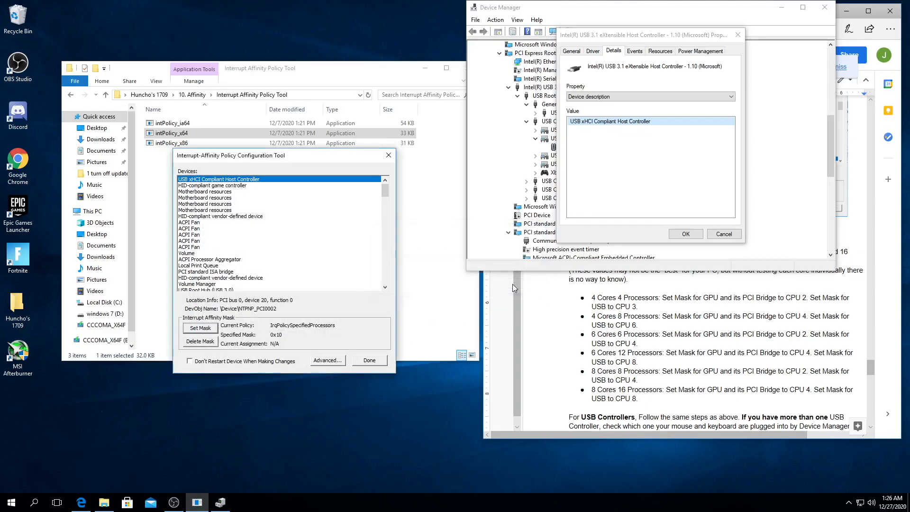
pyautogui.click(388, 156)
# Open the IRQ Template registry file from the IRQs subfolder of 10. Affinity in Notepad to review its entries
pyautogui.hotkey('alt', 'Left')
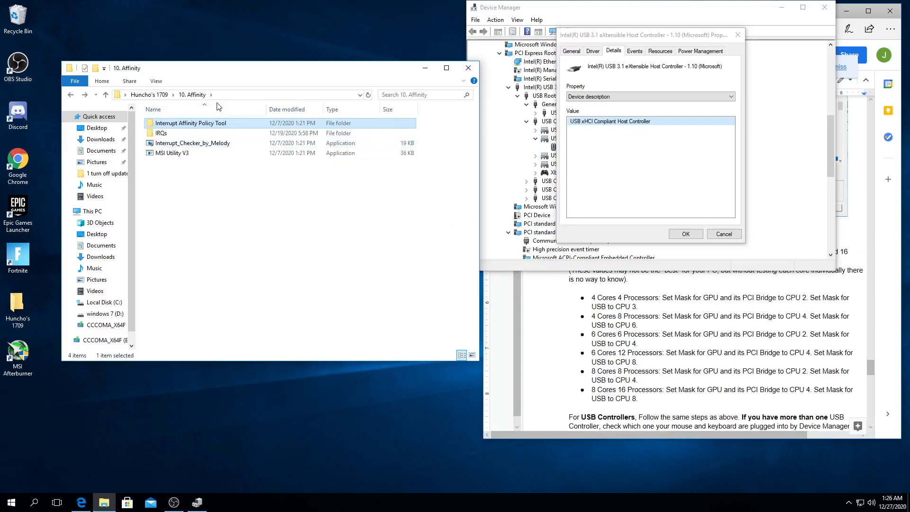
pyautogui.doubleClick(197, 135)
pyautogui.doubleClick(199, 124)
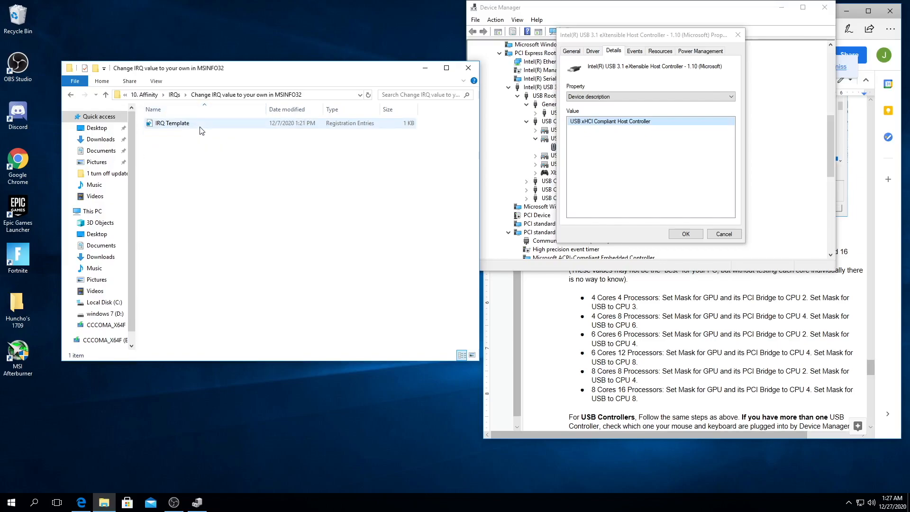
pyautogui.rightClick(201, 127)
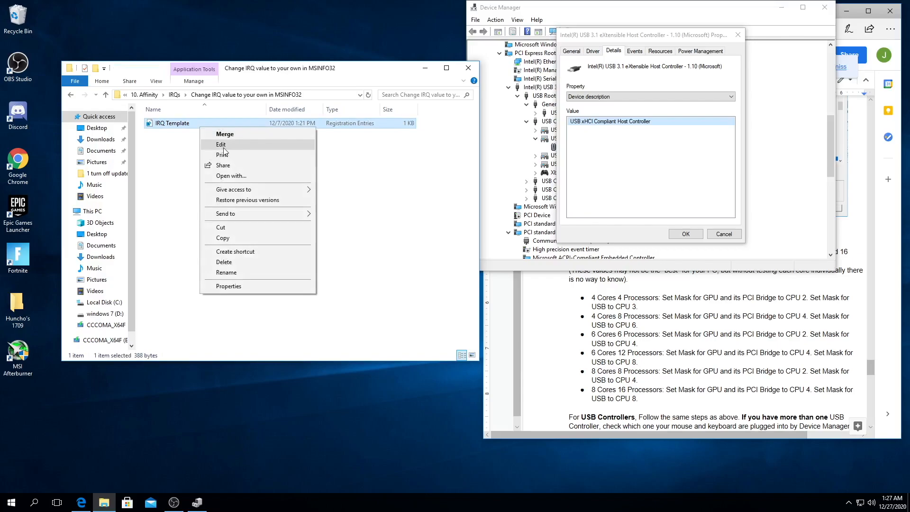
pyautogui.click(221, 144)
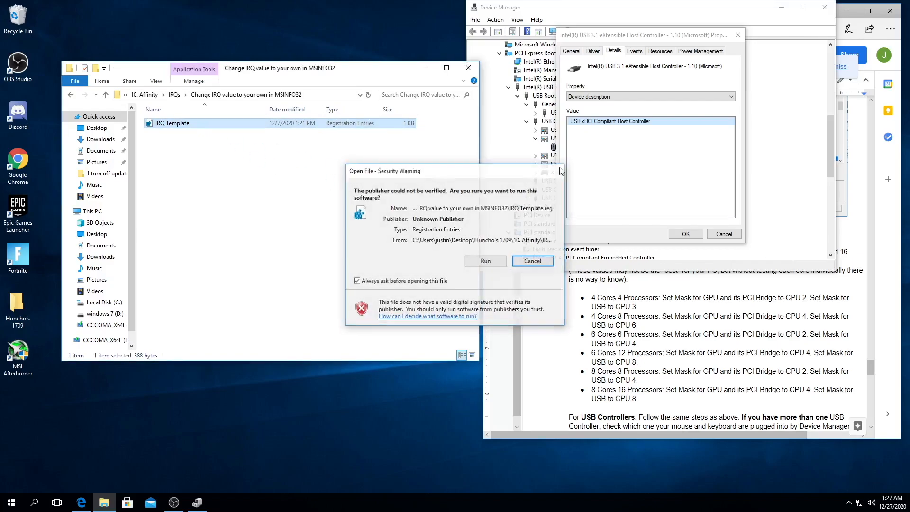
pyautogui.click(557, 170)
pyautogui.rightClick(179, 125)
pyautogui.click(215, 142)
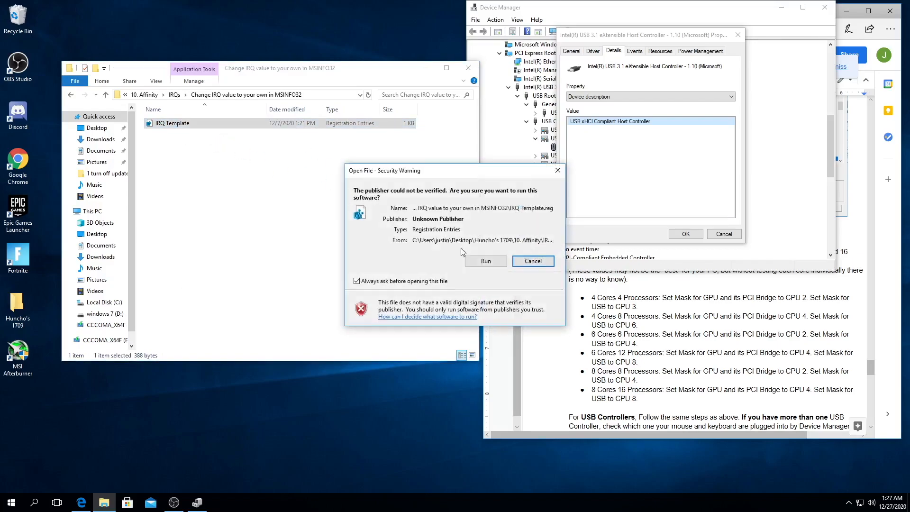
pyautogui.click(495, 263)
pyautogui.moveTo(357, 100); pyautogui.dragTo(442, 88)
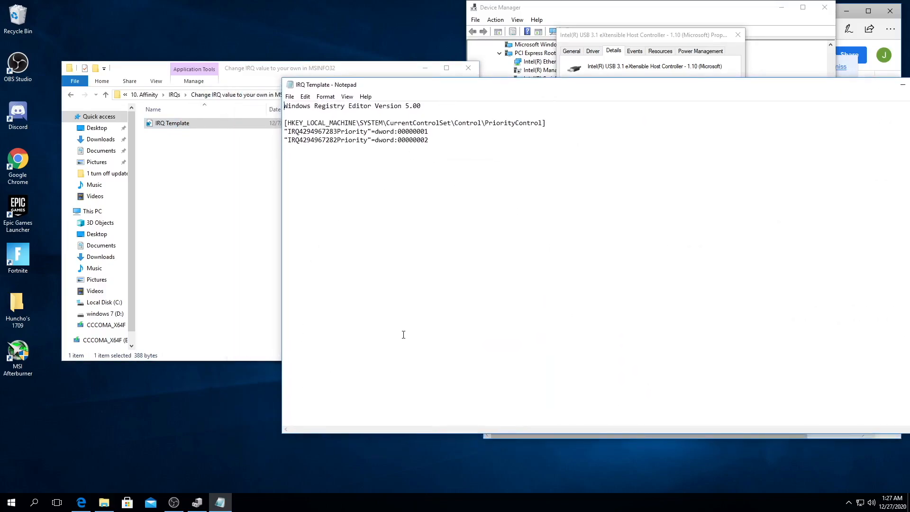
# Launch System Information with msinfo32 and list the IRQs under Hardware Resources
pyautogui.rightClick(11, 503)
pyautogui.click(28, 464)
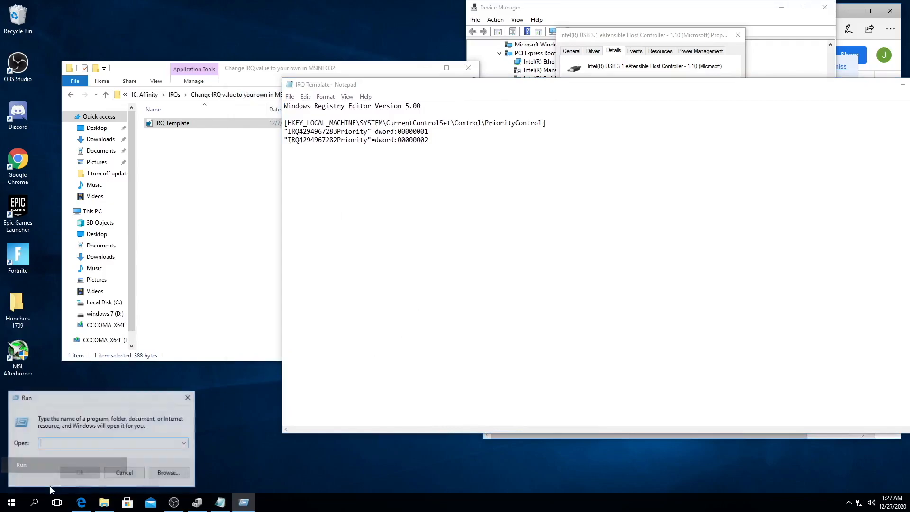
pyautogui.write('msin')
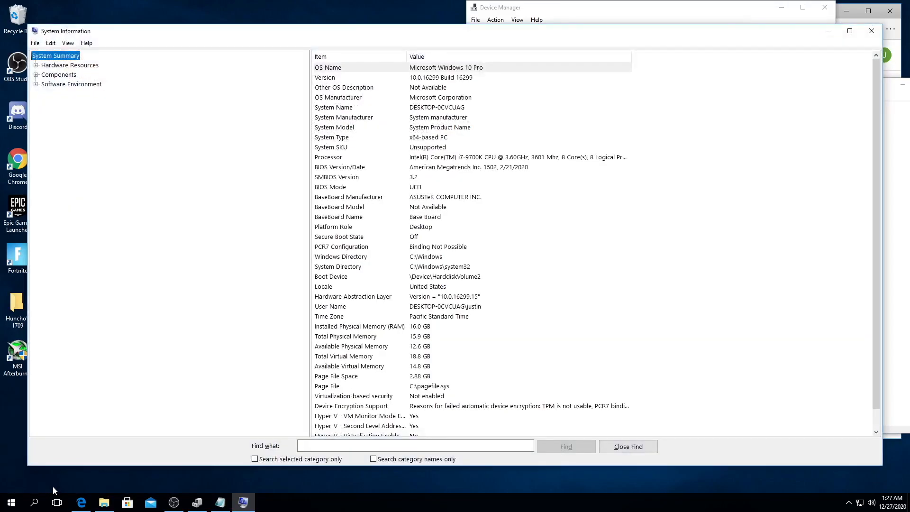
pyautogui.click(36, 66)
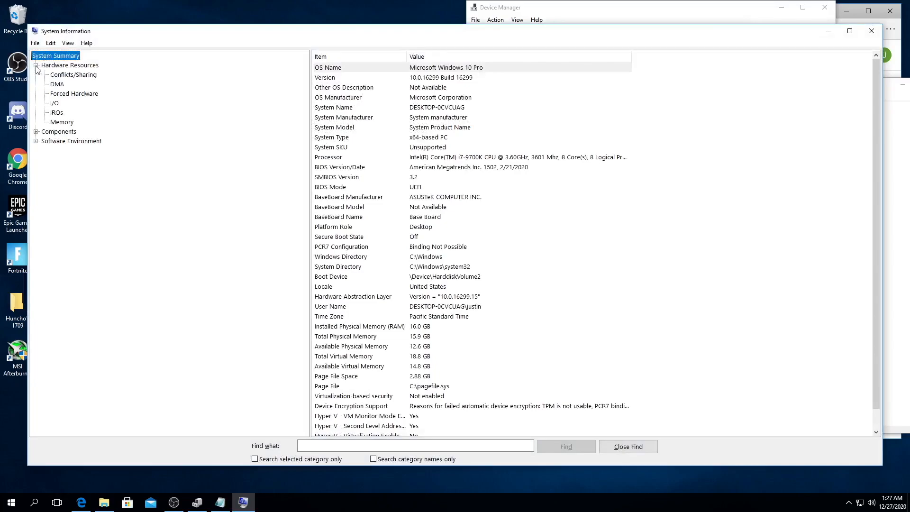
pyautogui.click(57, 112)
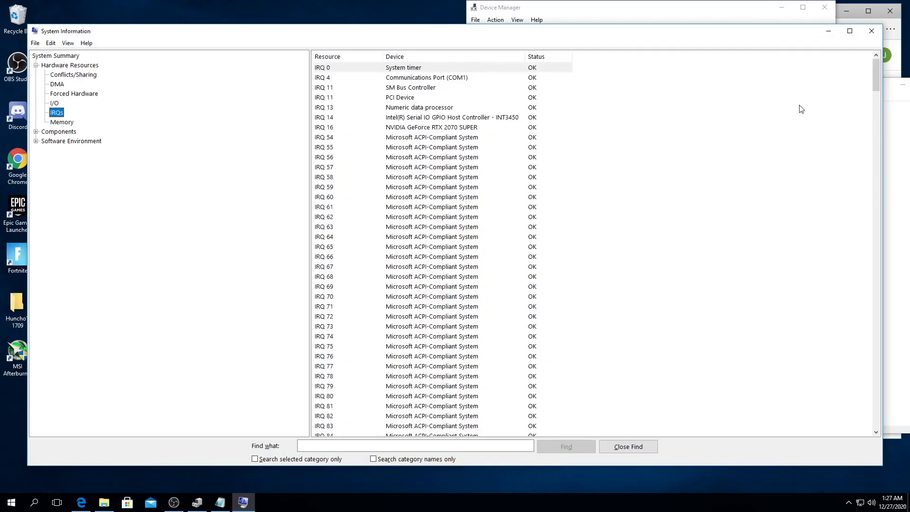
# Look up the IRQ entries of the Intel USB 3.1 host controller and the graphics card, closing System Information and the IRQ Template
pyautogui.moveTo(877, 76); pyautogui.dragTo(866, 436)
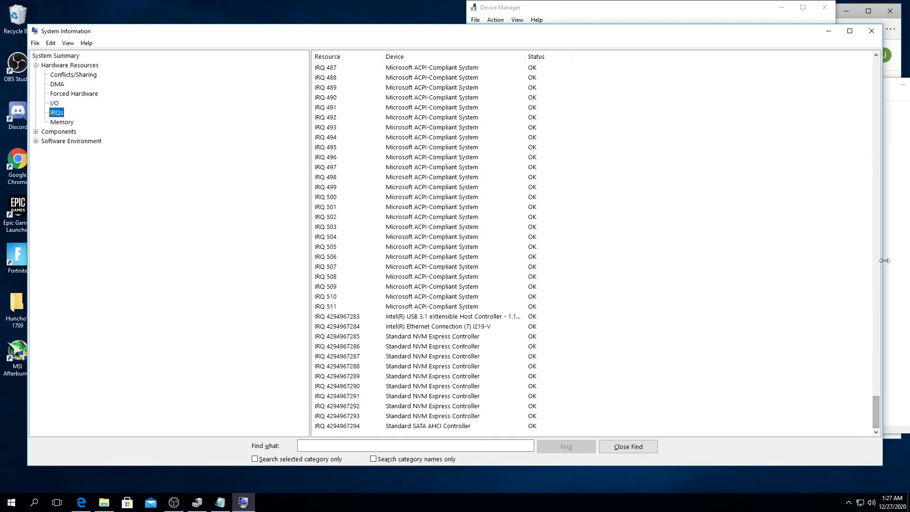
pyautogui.moveTo(881, 260); pyautogui.dragTo(416, 309)
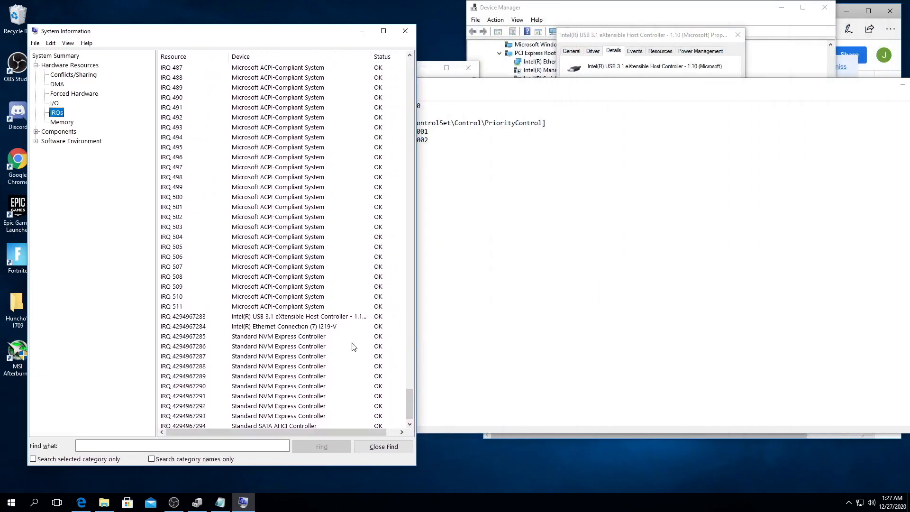
pyautogui.click(258, 316)
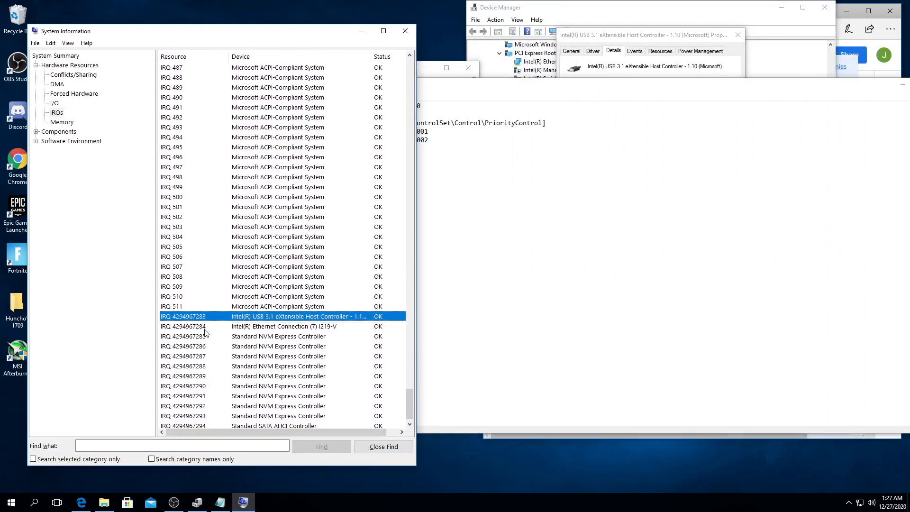
pyautogui.scroll(-1, 206, 331)
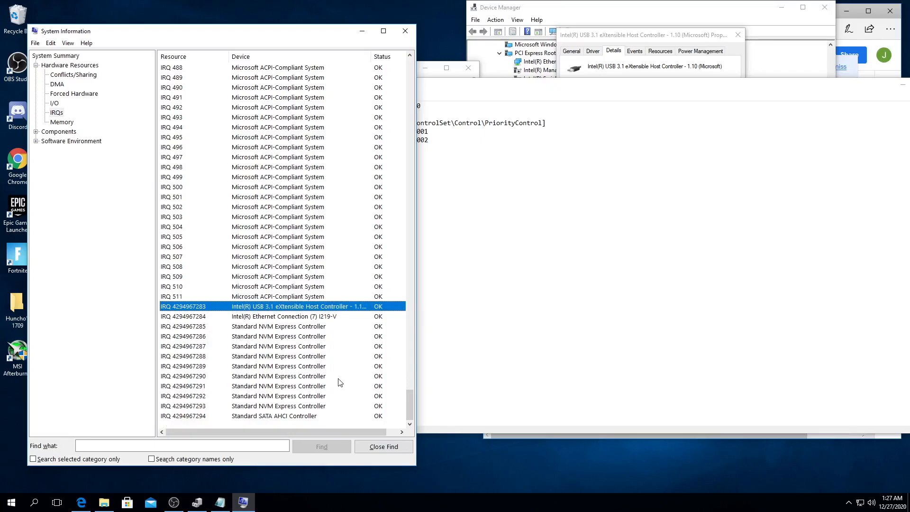
pyautogui.moveTo(405, 409); pyautogui.dragTo(450, 77)
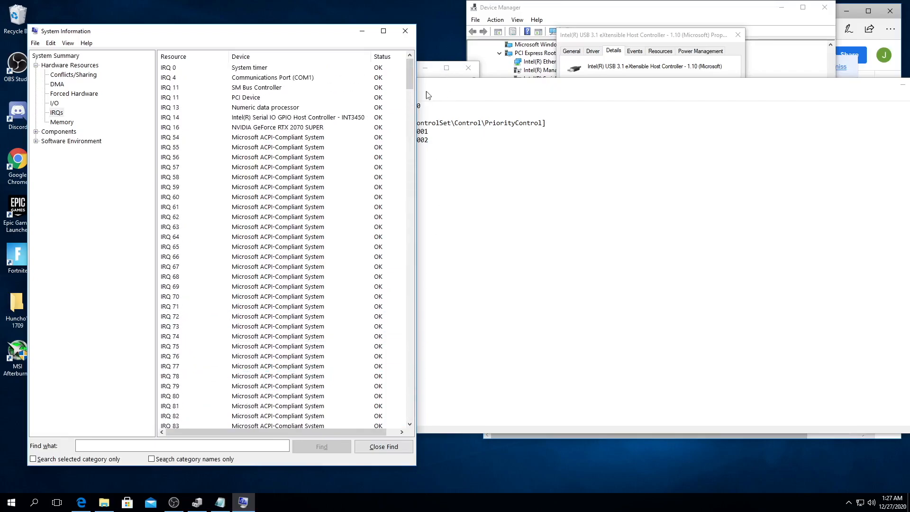
pyautogui.click(405, 31)
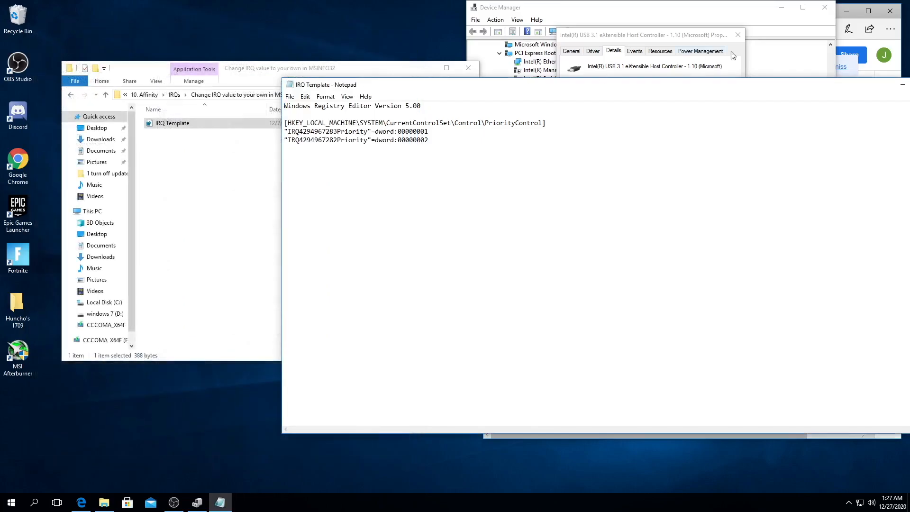
pyautogui.hotkey('alt', 'F4')
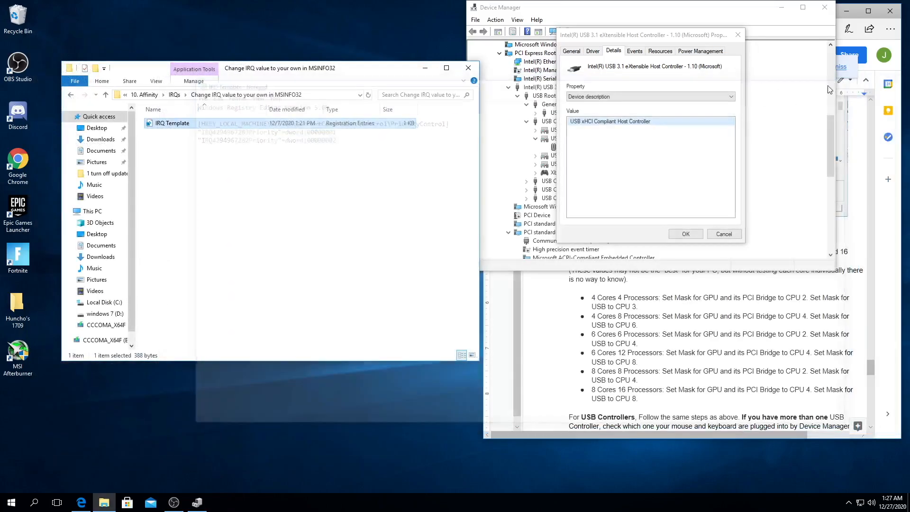
# Run MSI Utility V3 as administrator, enable MSI mode for the NVIDIA GeForce RTX 2070 SUPER and close the utility
pyautogui.click(70, 97)
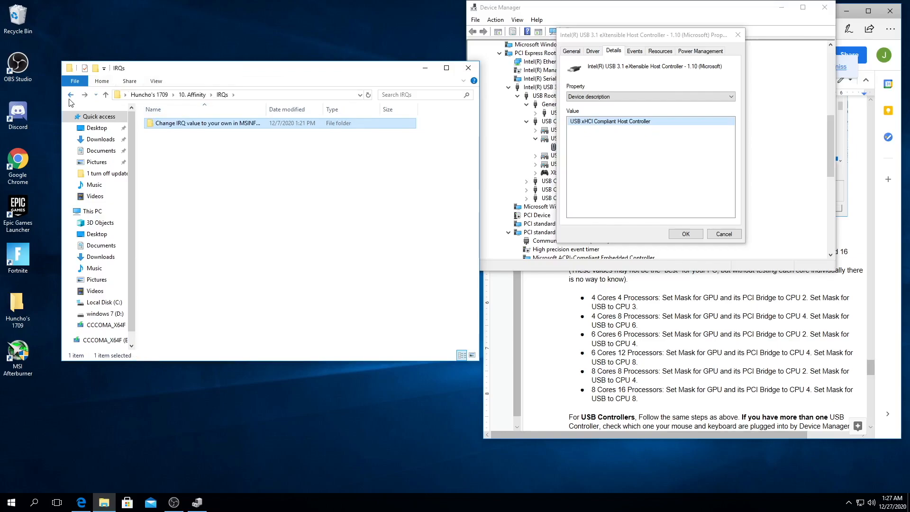
pyautogui.click(71, 97)
pyautogui.rightClick(170, 155)
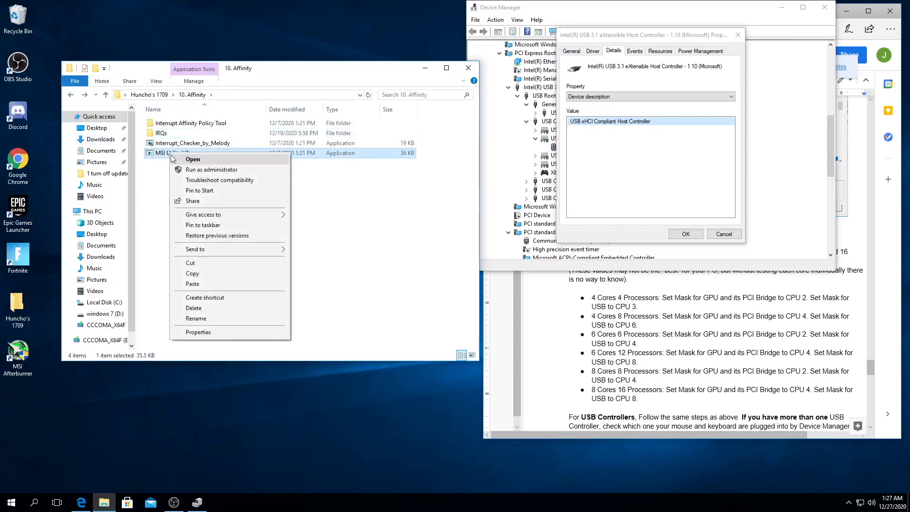
pyautogui.click(198, 170)
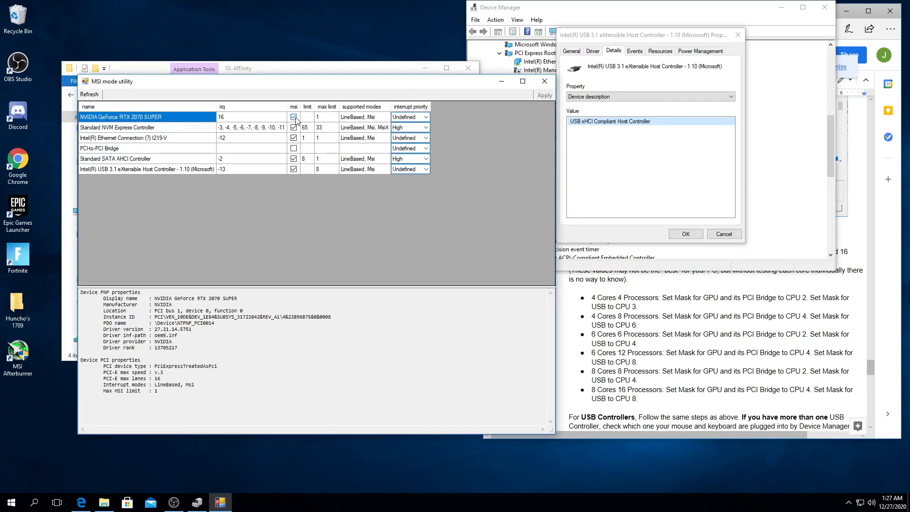
pyautogui.click(545, 81)
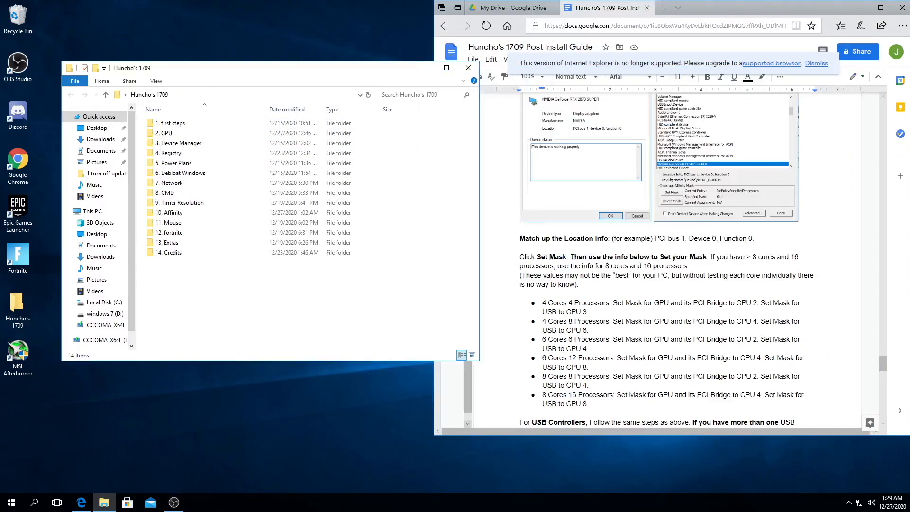
# Reopen System Information with msinfo32 and find the IRQ numbers assigned to the USB controller and the graphics card at the end of the IRQs list
pyautogui.rightClick(12, 503)
pyautogui.click(66, 458)
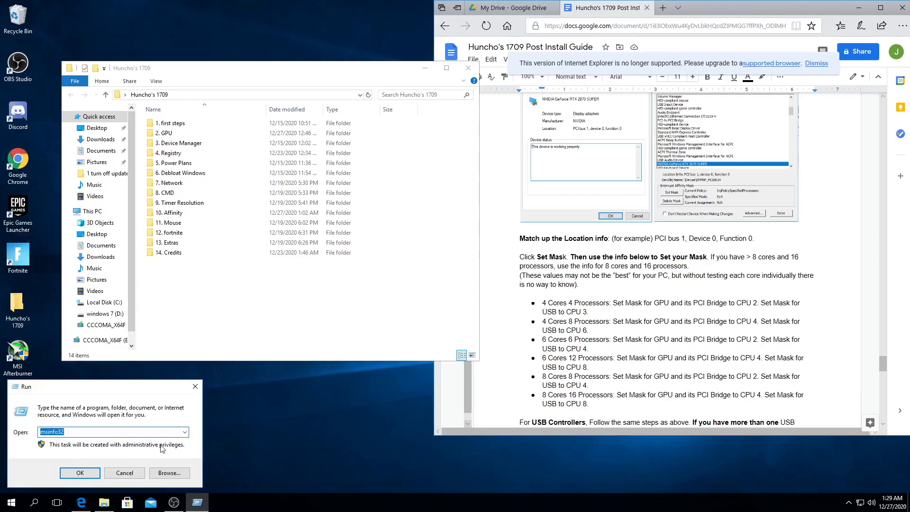
pyautogui.press('Return')
pyautogui.click(43, 67)
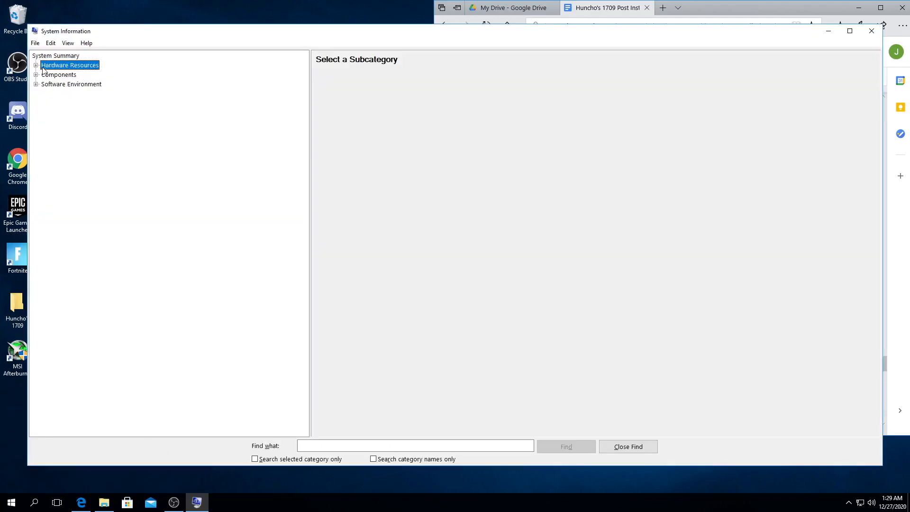
pyautogui.click(36, 65)
pyautogui.click(56, 112)
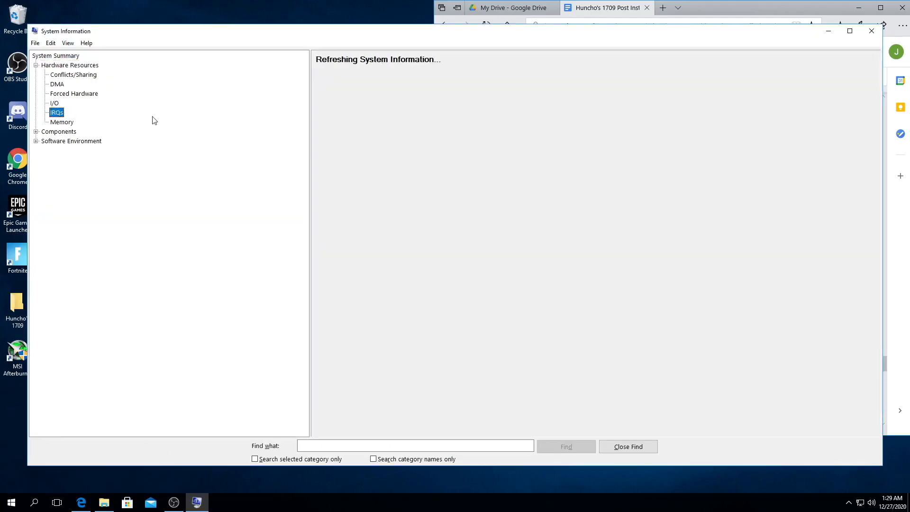
pyautogui.moveTo(879, 60); pyautogui.dragTo(880, 396)
pyautogui.moveTo(886, 245); pyautogui.dragTo(382, 265)
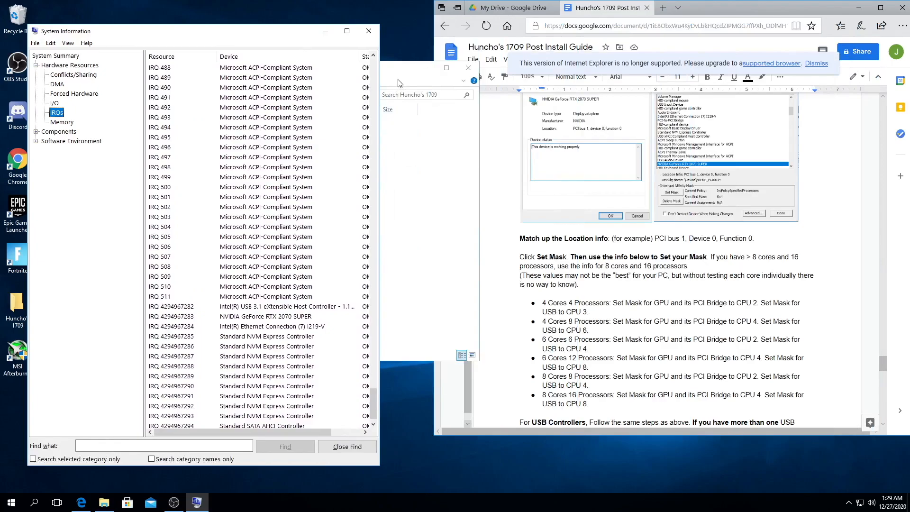
# Open the IRQ Template from 10. Affinity > IRQs > Change IRQ value to your own in MSINFO32 for editing in Notepad
pyautogui.doubleClick(170, 213)
pyautogui.doubleClick(174, 133)
pyautogui.doubleClick(189, 124)
pyautogui.rightClick(189, 124)
pyautogui.click(204, 129)
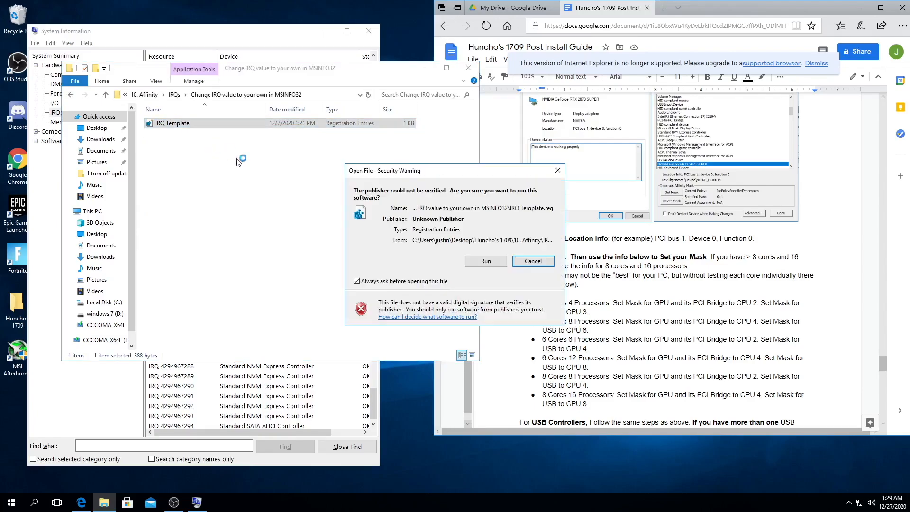
pyautogui.click(485, 262)
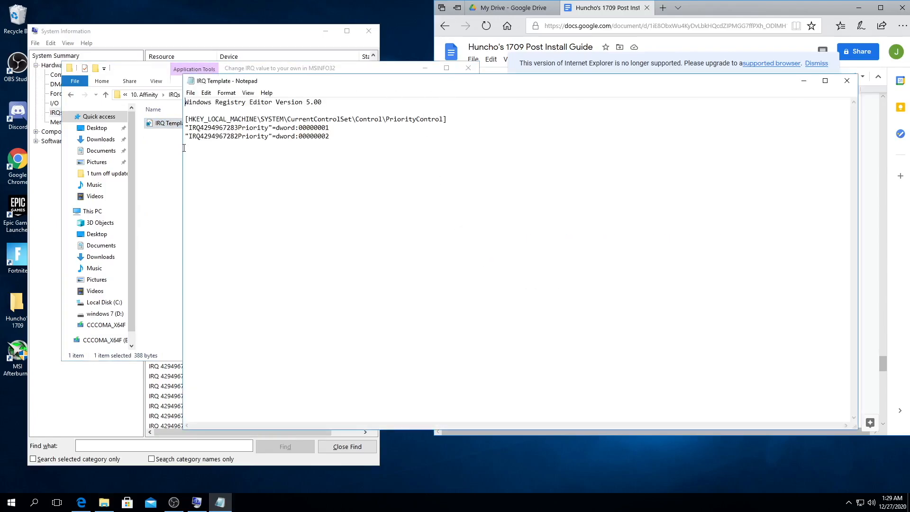
# Compare the IRQ Template's graphics card and USB controller entries with the IRQs in System Information, closing both windows when done
pyautogui.moveTo(182, 148); pyautogui.dragTo(440, 147)
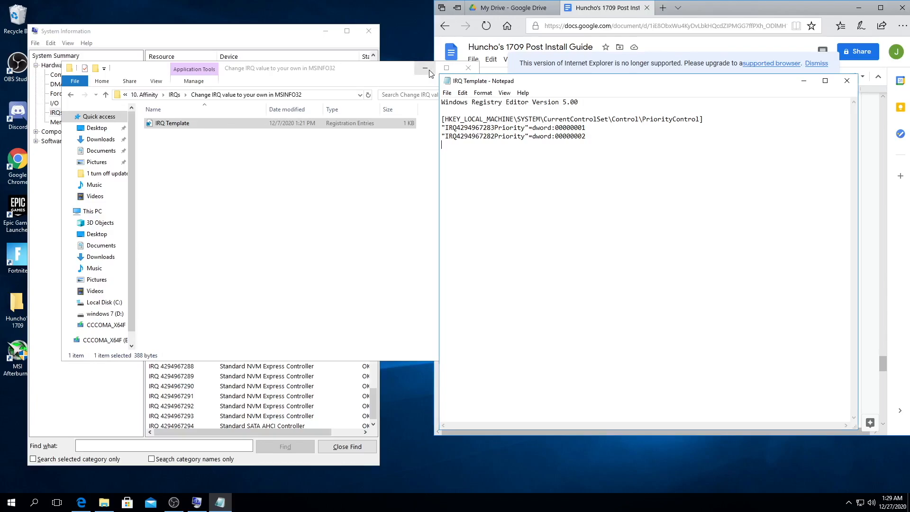
pyautogui.click(425, 68)
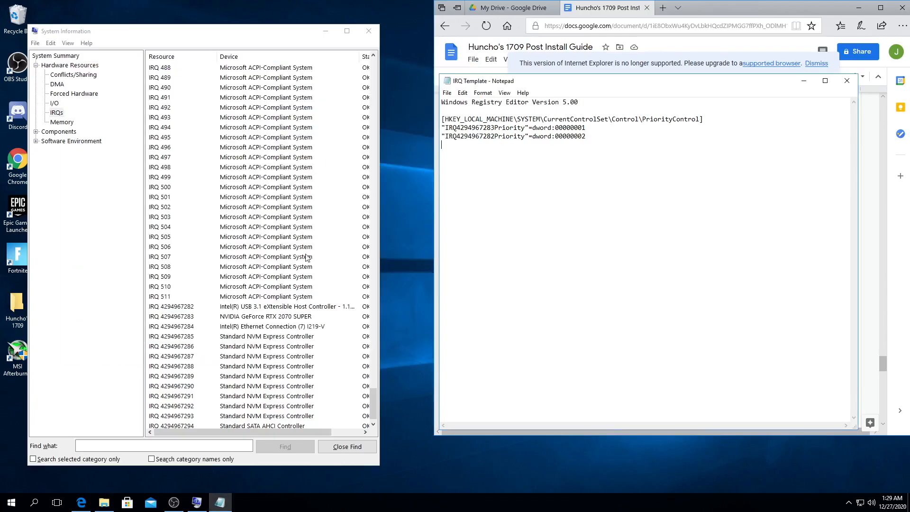
pyautogui.click(193, 316)
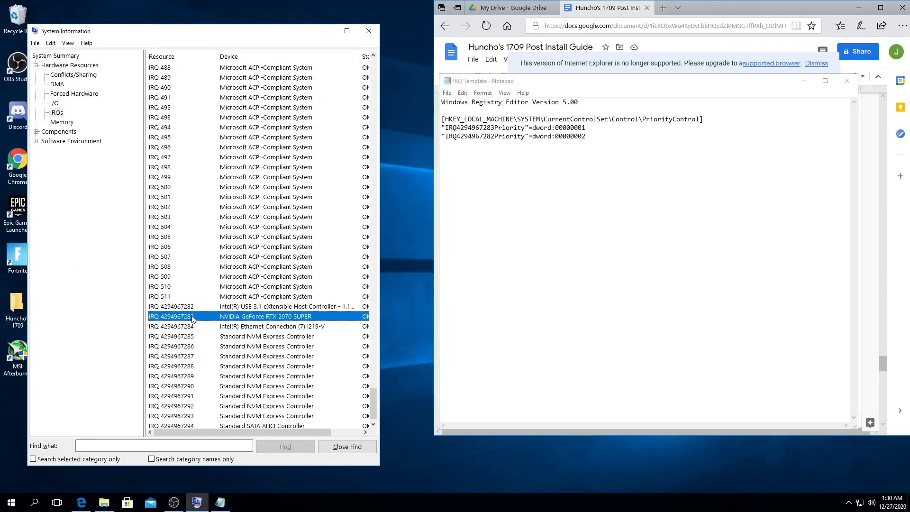
pyautogui.moveTo(592, 129); pyautogui.dragTo(571, 127)
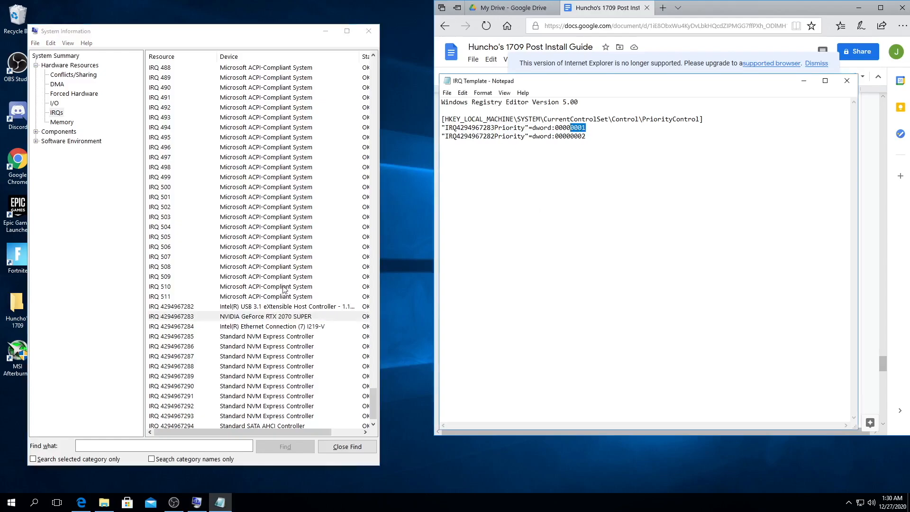
pyautogui.click(201, 307)
pyautogui.moveTo(480, 137); pyautogui.dragTo(597, 138)
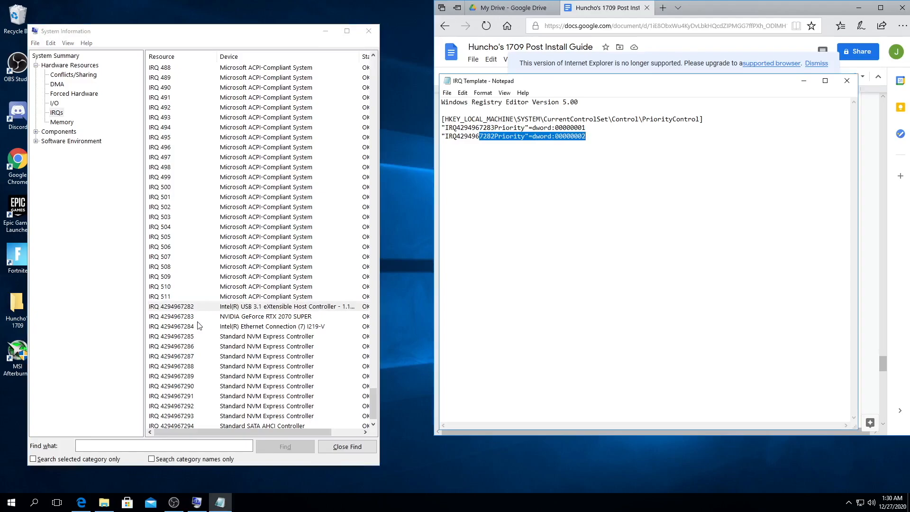
pyautogui.click(190, 310)
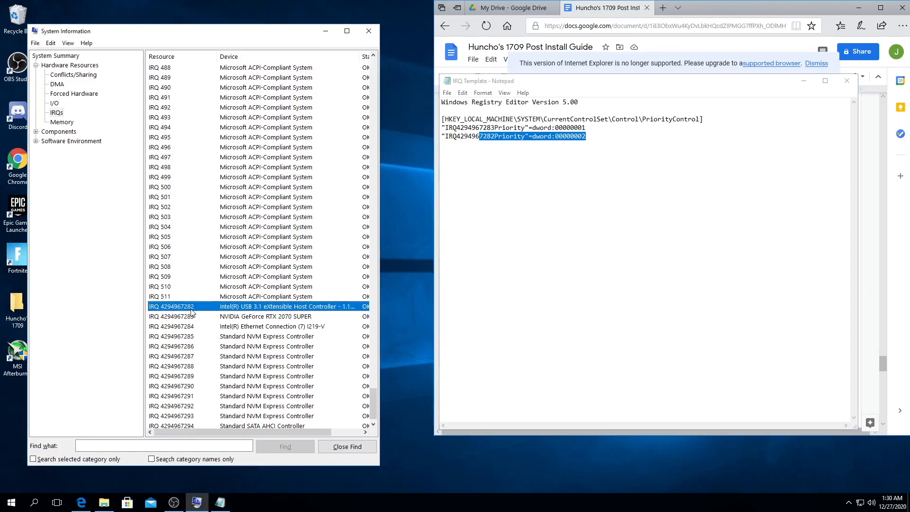
pyautogui.moveTo(586, 137); pyautogui.dragTo(443, 139)
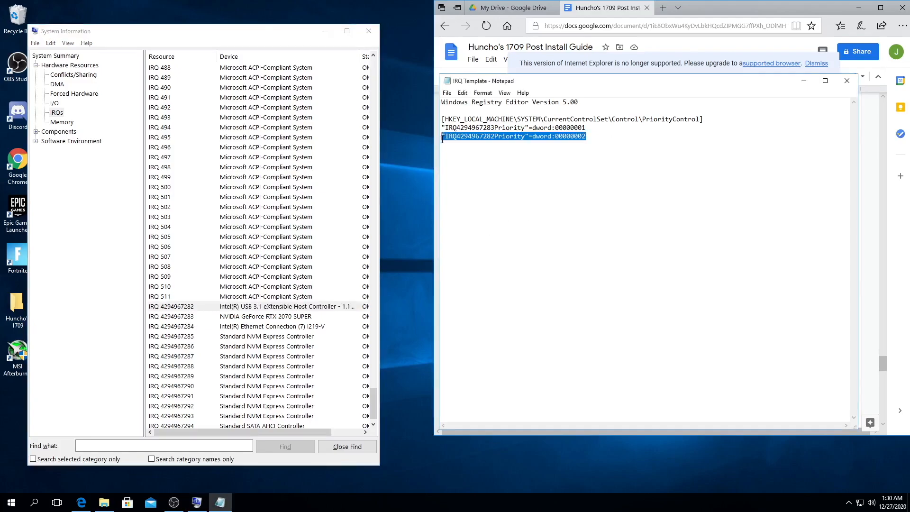
pyautogui.hotkey('alt', 'F4')
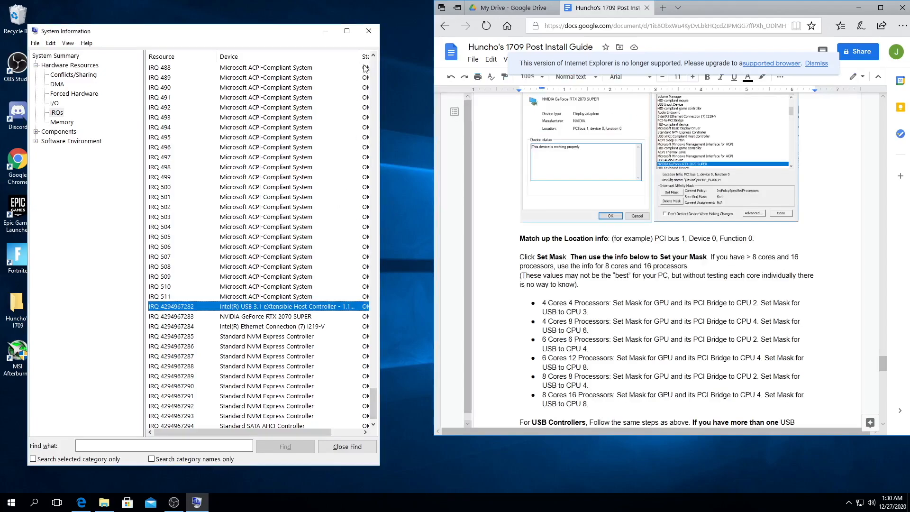
pyautogui.click(369, 30)
# Merge IRQ Template.reg from the Change IRQ value to your own in MSINFO32 folder into the registry
pyautogui.click(103, 502)
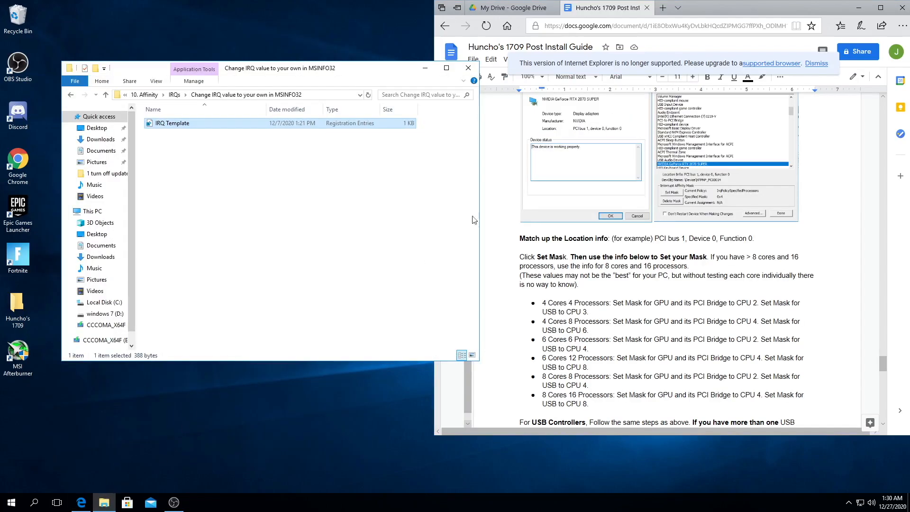
pyautogui.doubleClick(235, 127)
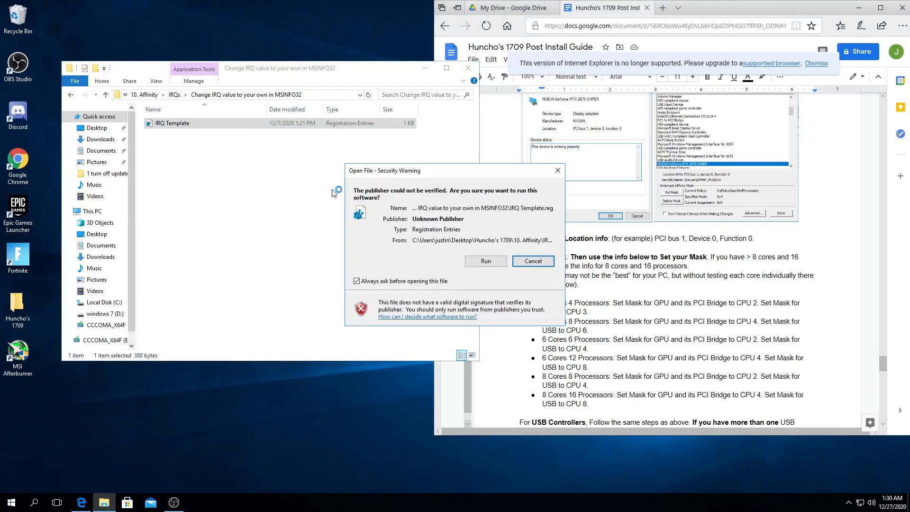
pyautogui.click(493, 260)
pyautogui.click(527, 267)
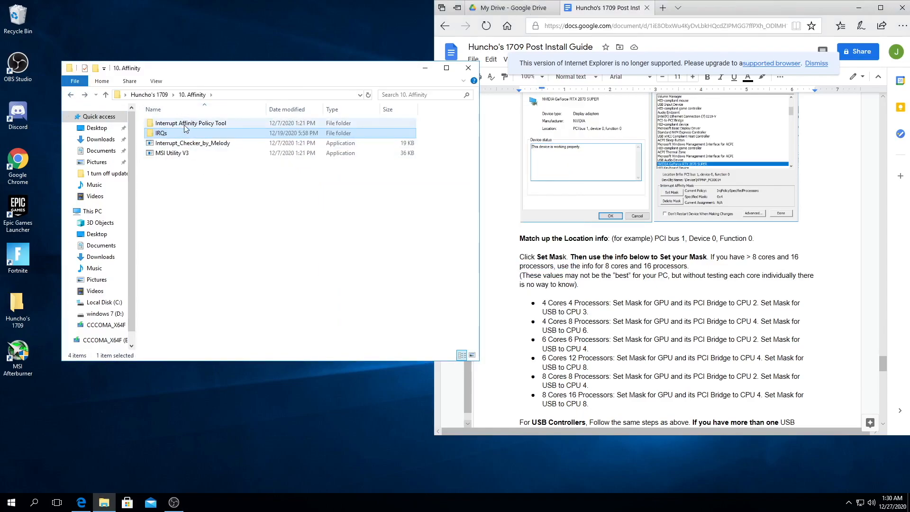
# Open MSI Utility V3 from the 10. Affinity folder and enable MSI mode for the PCI-to-PCI Bridge
pyautogui.doubleClick(192, 153)
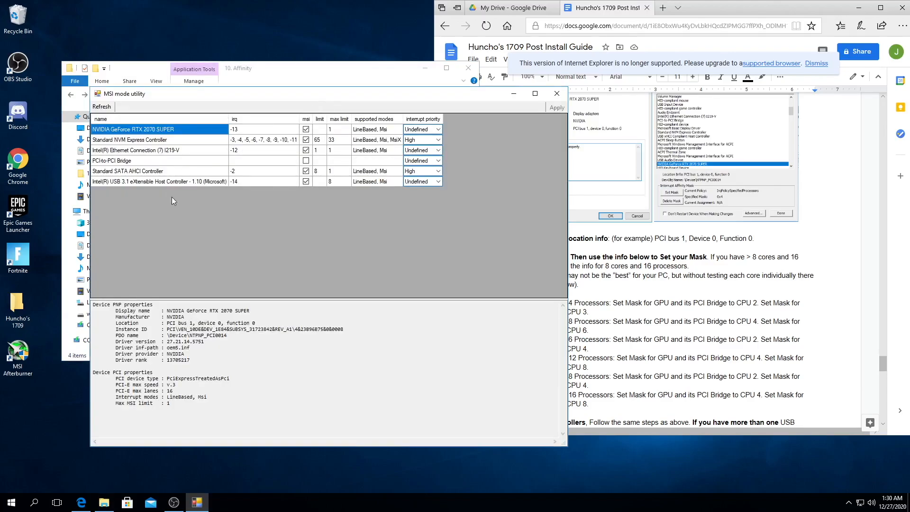
pyautogui.click(173, 161)
pyautogui.moveTo(255, 322); pyautogui.dragTo(167, 324)
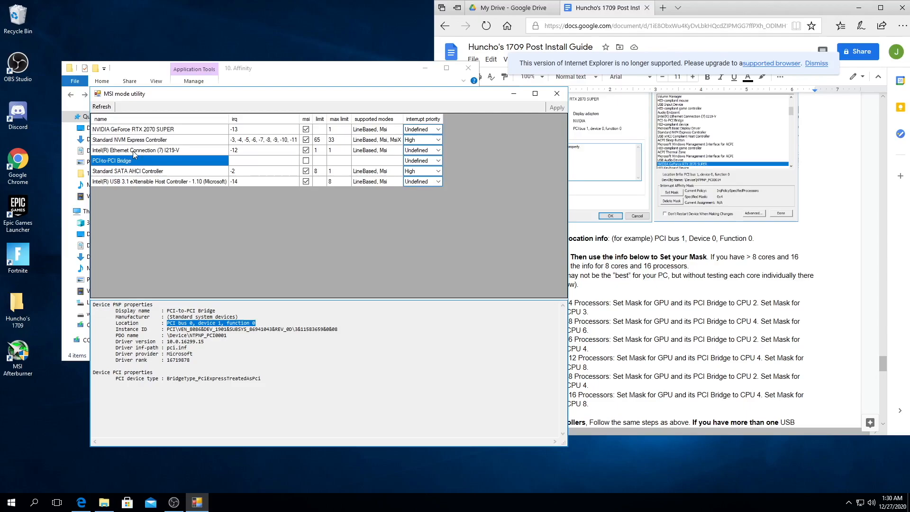
pyautogui.click(305, 161)
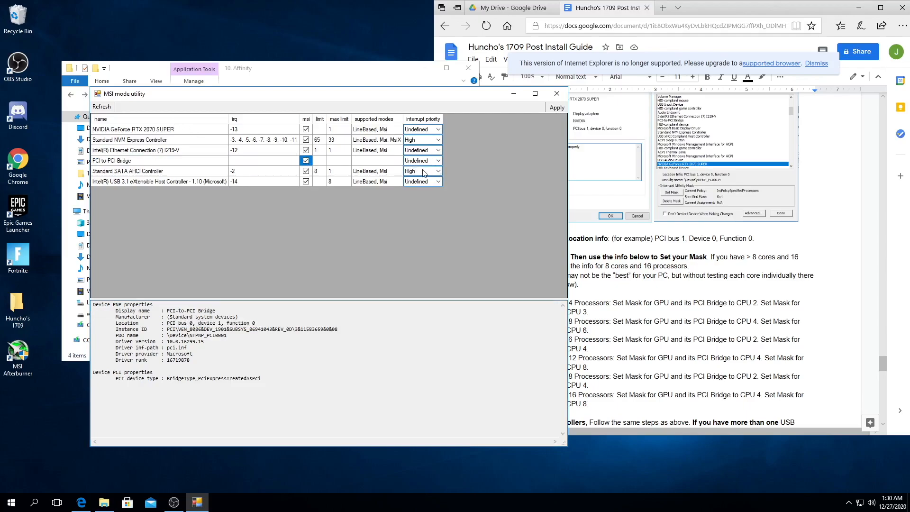
# Set the interrupt priority of the Standard SATA AHCI and Standard NVM Express controllers to Undefined, applying the changes and closing the utility
pyautogui.click(441, 170)
pyautogui.click(441, 170)
pyautogui.click(432, 180)
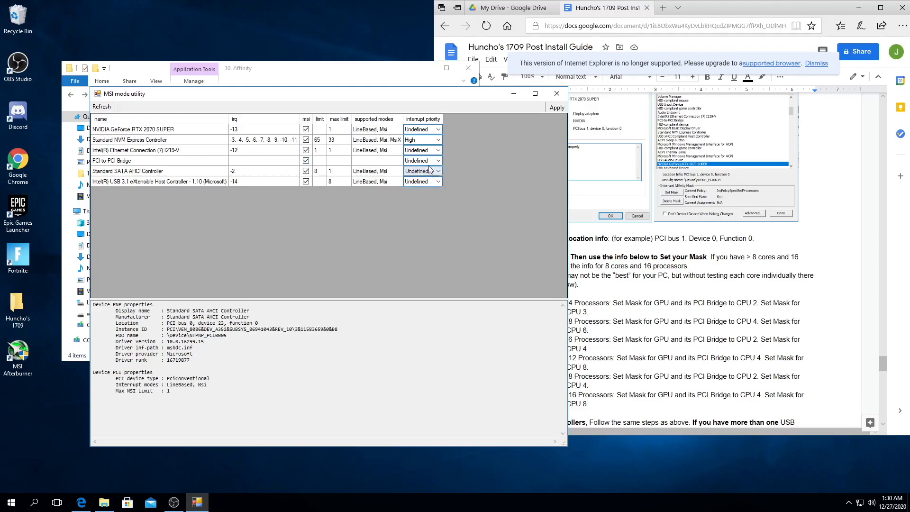
pyautogui.click(436, 141)
pyautogui.click(436, 141)
pyautogui.click(413, 148)
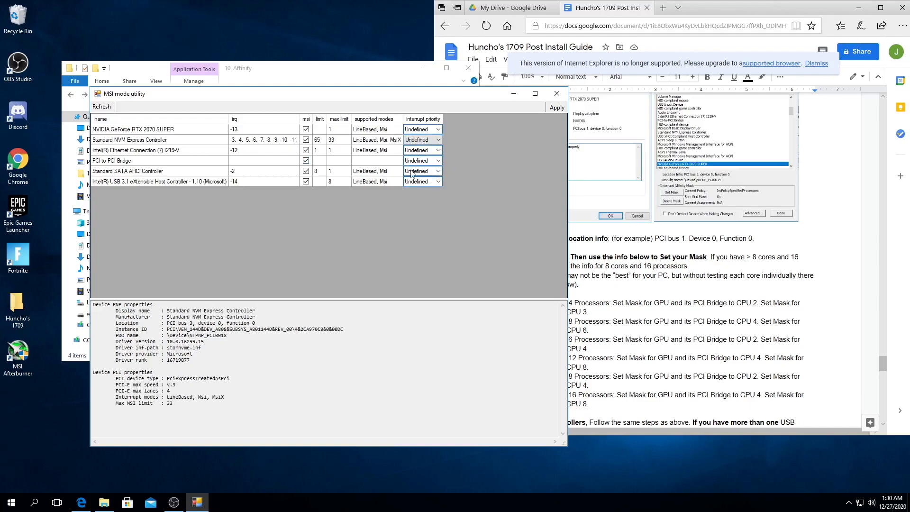
pyautogui.click(558, 108)
pyautogui.moveTo(571, 113); pyautogui.dragTo(501, 183)
pyautogui.click(143, 160)
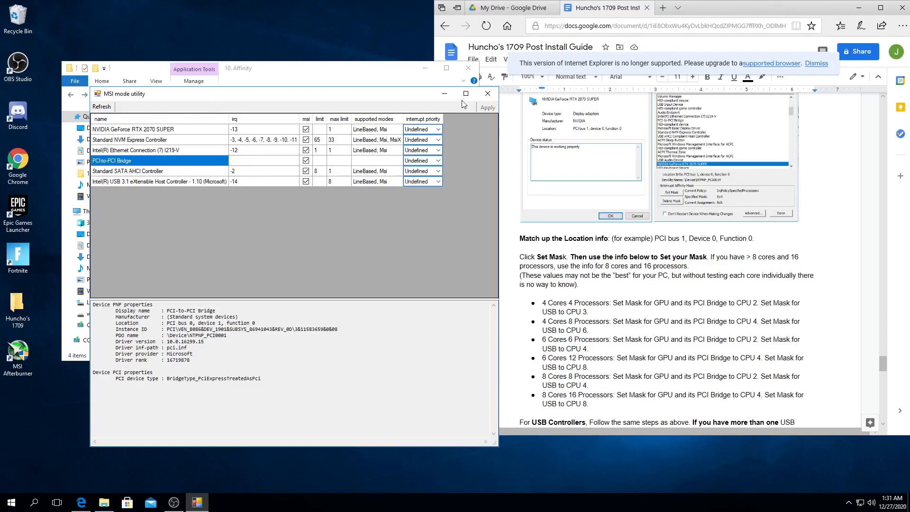
pyautogui.click(487, 94)
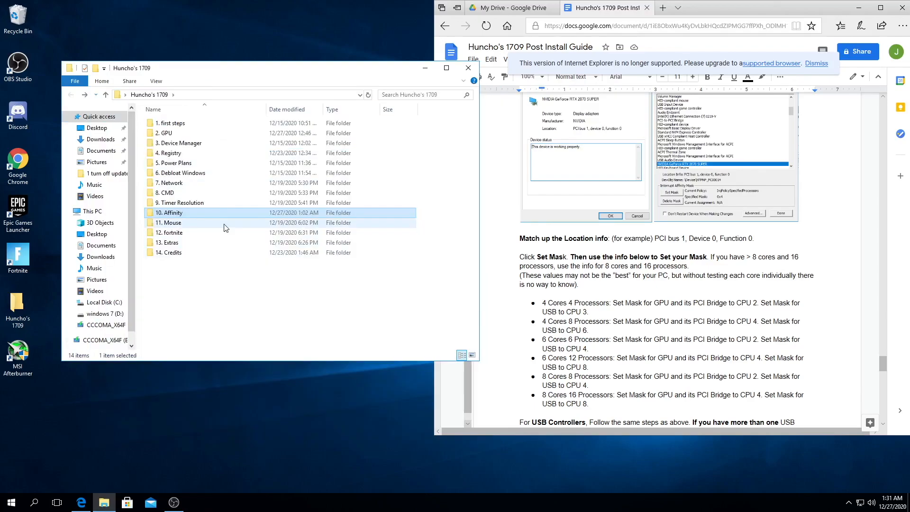
# Merge Disable_WelcomeScreen+Login_Accel.reg from the 11. Mouse folder into the registry
pyautogui.doubleClick(223, 224)
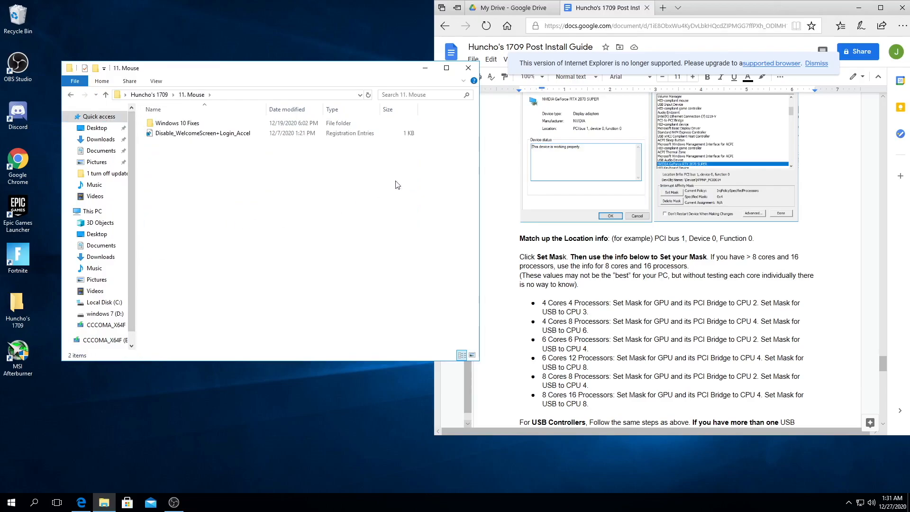
pyautogui.doubleClick(220, 134)
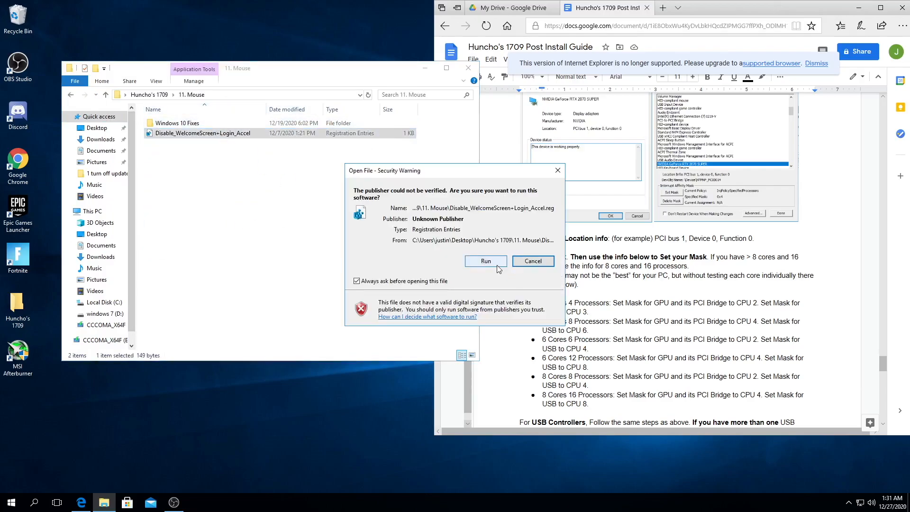
pyautogui.click(497, 265)
pyautogui.click(517, 268)
pyautogui.click(562, 259)
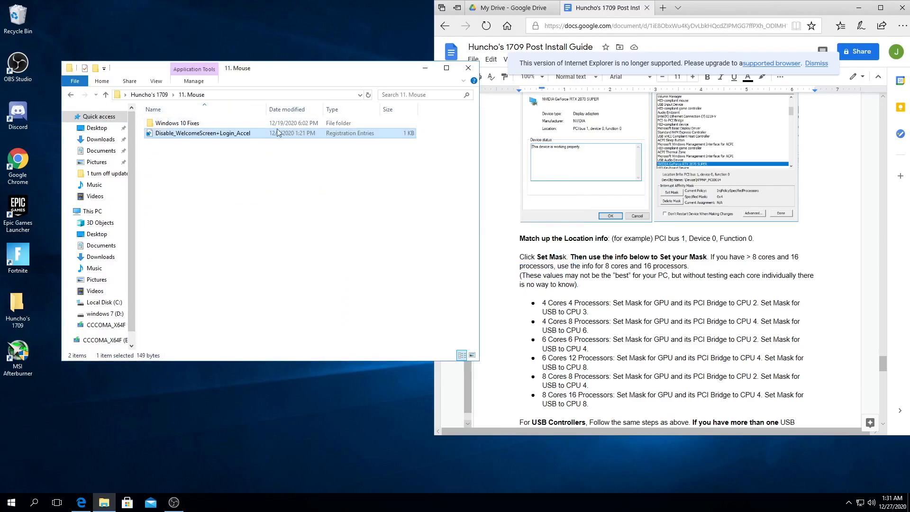
pyautogui.doubleClick(180, 123)
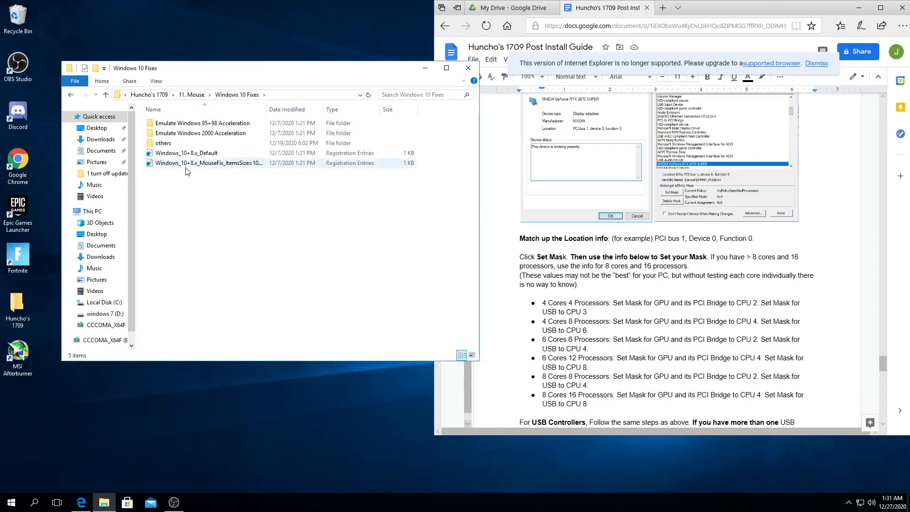
pyautogui.doubleClick(221, 164)
pyautogui.click(493, 264)
pyautogui.click(518, 268)
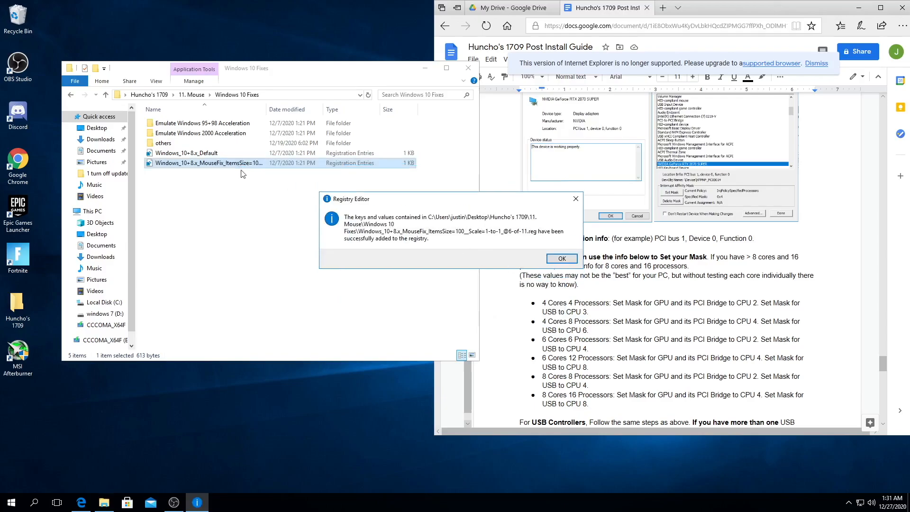
pyautogui.click(562, 259)
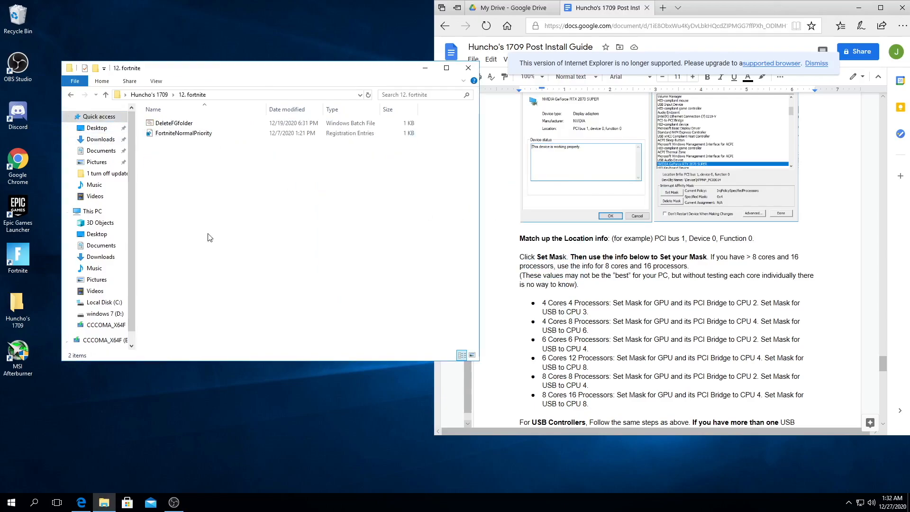
# Open the Startup folder with shell:startup beside the 12. fortnite folder, but move the DeleteFGfolder batch file to the desktop
pyautogui.click(200, 125)
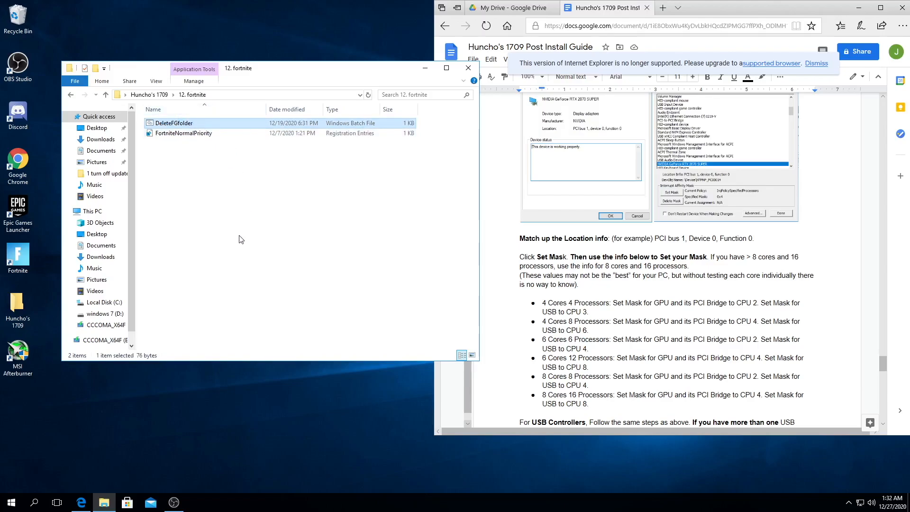
pyautogui.press('super+r')
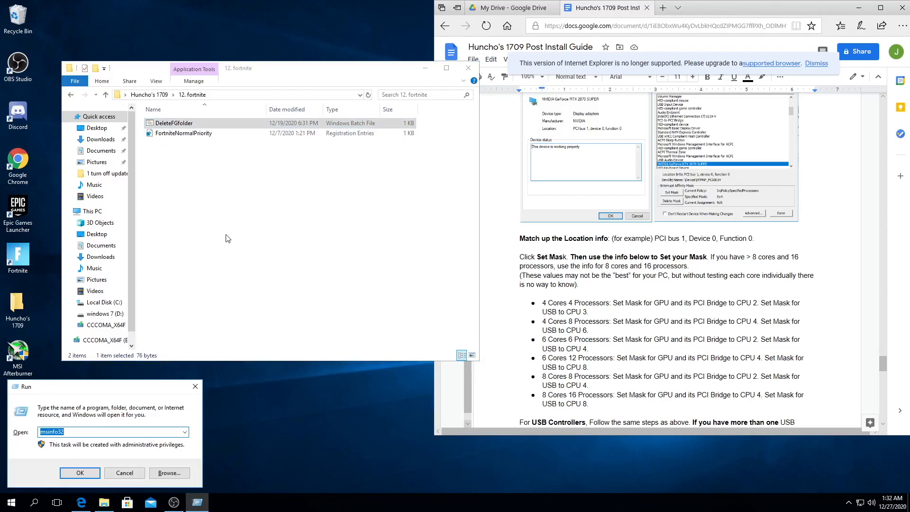
pyautogui.write('shell:startup')
pyautogui.press('Return')
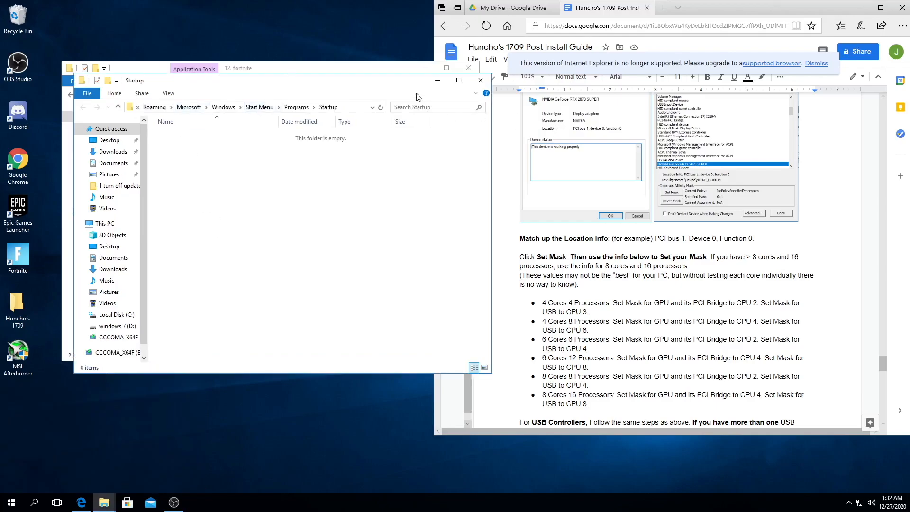
pyautogui.moveTo(392, 84); pyautogui.dragTo(724, 126)
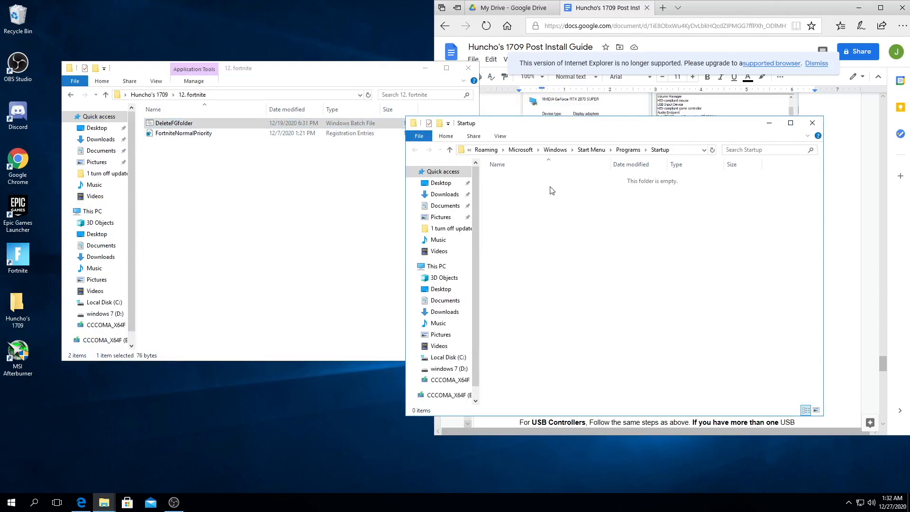
pyautogui.moveTo(266, 122); pyautogui.dragTo(85, 46)
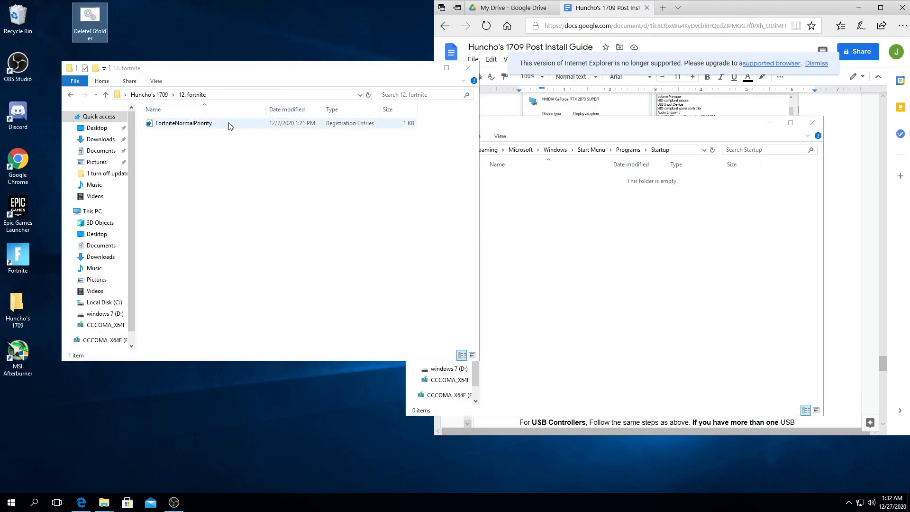
# Merge FortniteNormalPriority.reg from the 12. fortnite folder into the registry
pyautogui.doubleClick(184, 127)
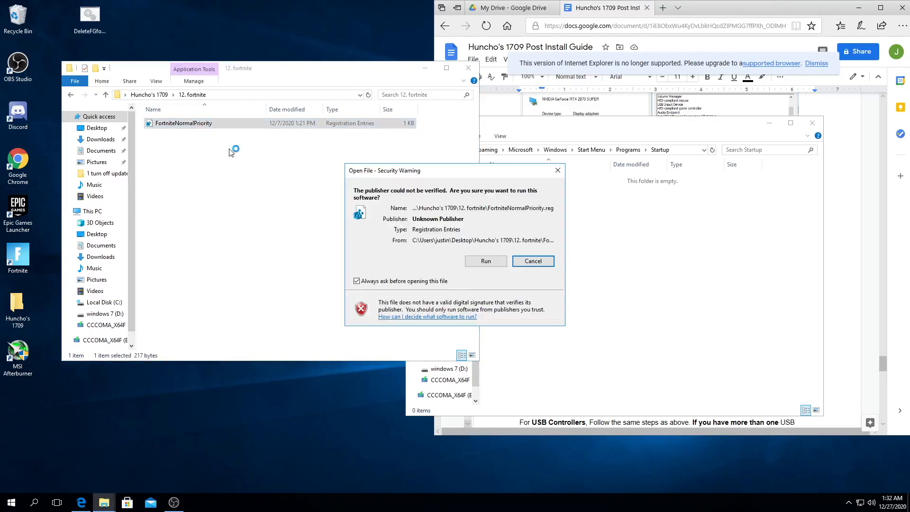
pyautogui.click(488, 260)
pyautogui.click(526, 266)
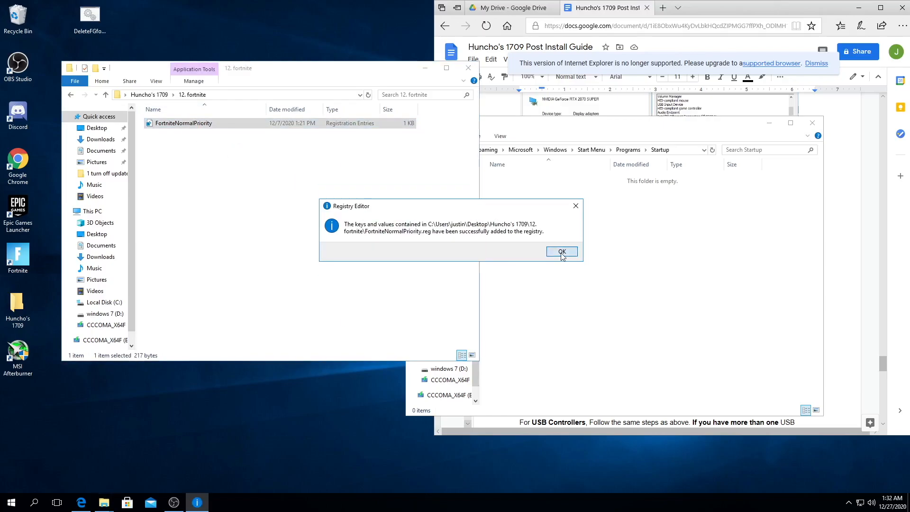
pyautogui.click(564, 253)
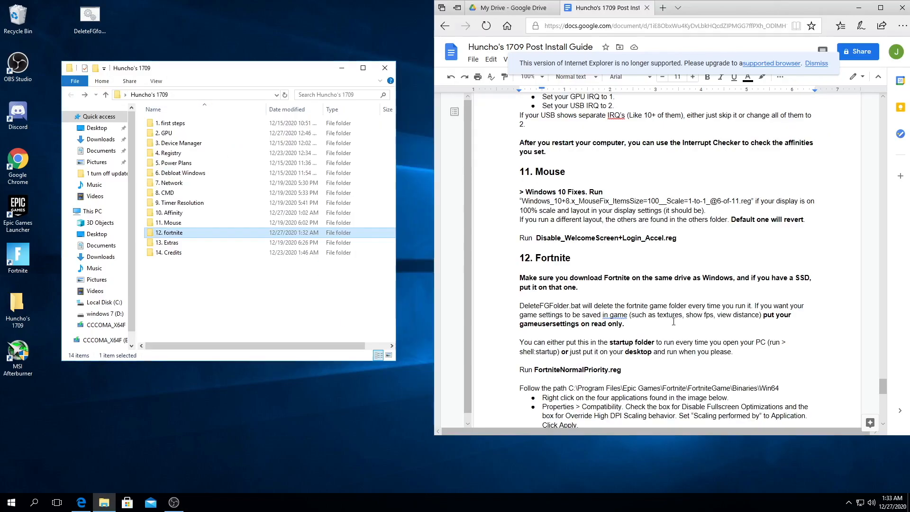
# Read the guide's 12. Fortnite notes on DeleteFGFolder.bat and on saving game settings with read-only gameusersettings
pyautogui.moveTo(673, 322); pyautogui.dragTo(561, 307)
pyautogui.click(544, 306)
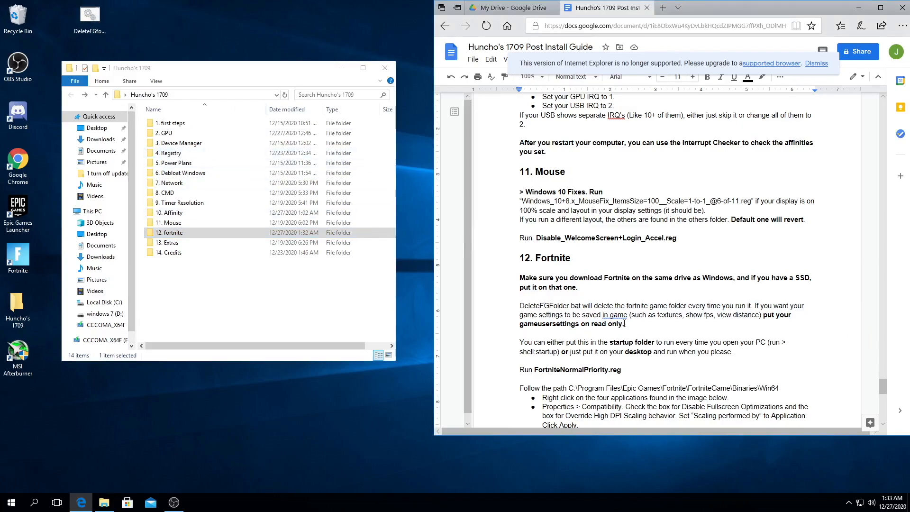
pyautogui.moveTo(655, 312); pyautogui.dragTo(755, 315)
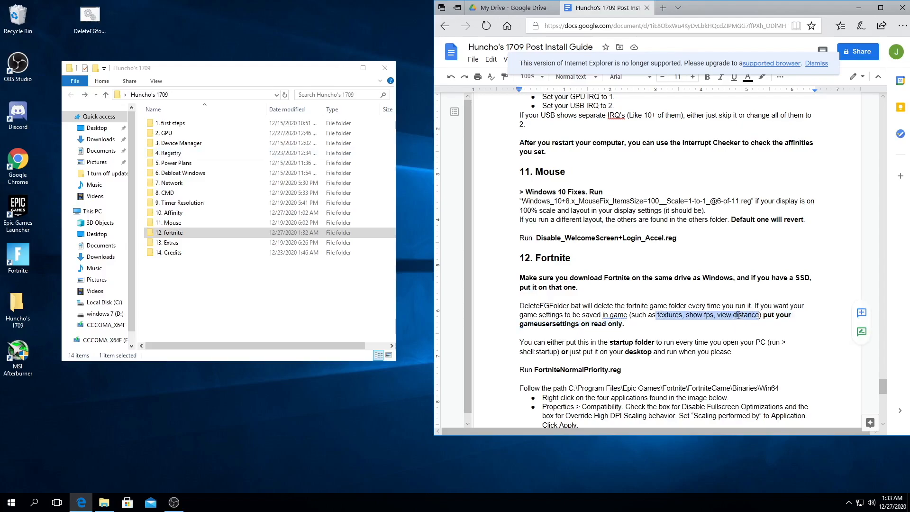
pyautogui.moveTo(625, 324); pyautogui.dragTo(764, 317)
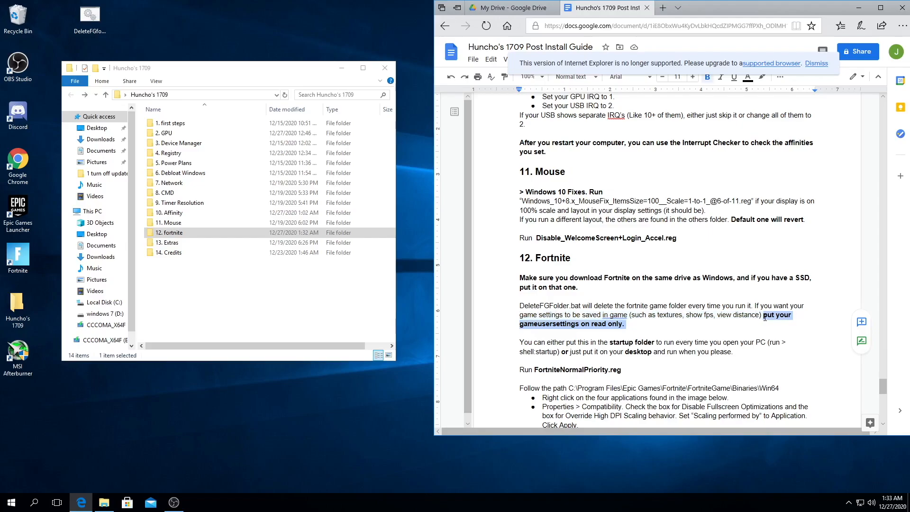
# Open the guide's Fortnite path C:\Program Files\Epic Games\Fortnite\FortniteGame\Binaries\Win64 and locate the four Fortnite applications
pyautogui.scroll(-3, 610, 343)
pyautogui.moveTo(567, 237); pyautogui.dragTo(811, 234)
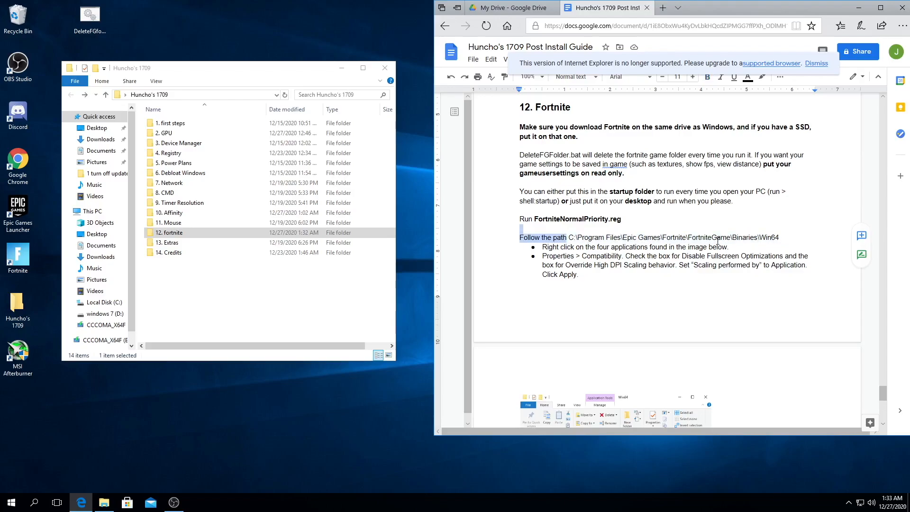
pyautogui.click(699, 238)
pyautogui.moveTo(569, 237); pyautogui.dragTo(785, 241)
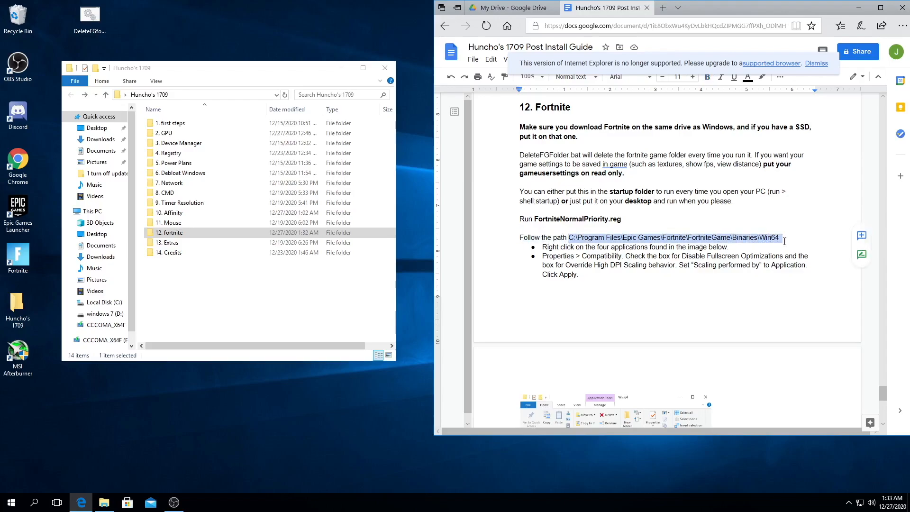
pyautogui.click(104, 302)
pyautogui.doubleClick(166, 223)
pyautogui.doubleClick(168, 133)
pyautogui.doubleClick(165, 123)
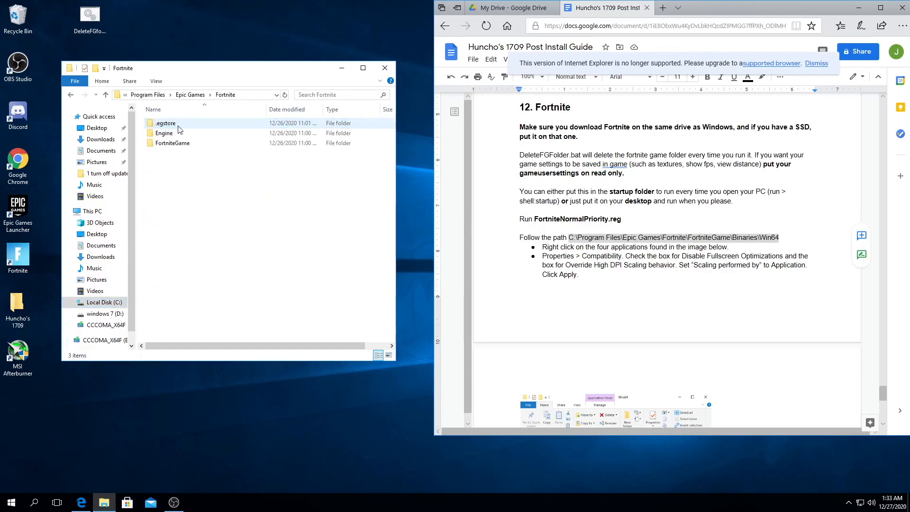
pyautogui.doubleClick(181, 145)
pyautogui.doubleClick(166, 123)
pyautogui.doubleClick(178, 135)
pyautogui.scroll(-5, 228, 208)
pyautogui.scroll(-4, 229, 209)
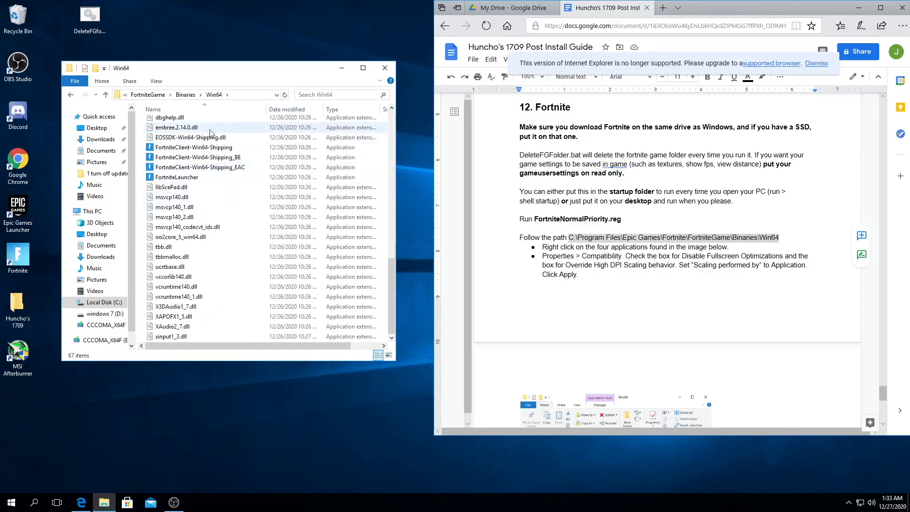
# Set FortniteClient-Win64-Shipping's compatibility to override high DPI scaling, performed by Application, and disable fullscreen optimizations
pyautogui.rightClick(221, 150)
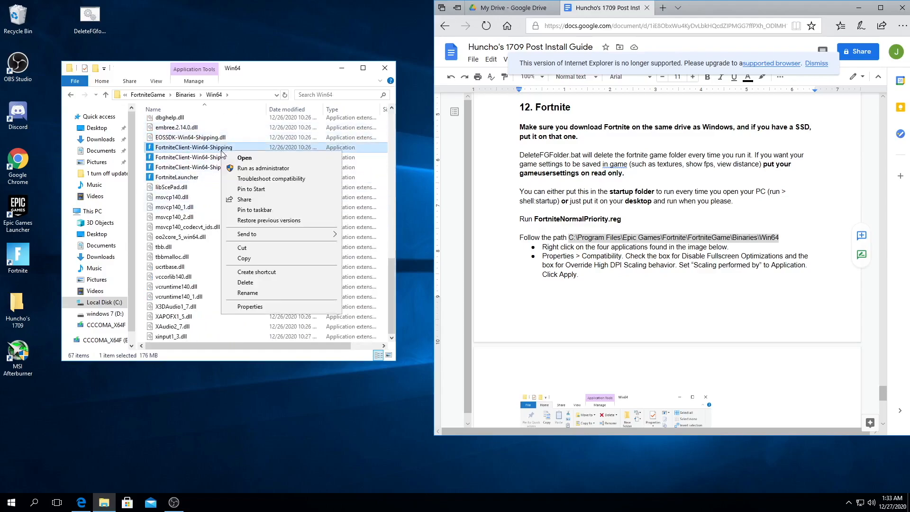
pyautogui.click(270, 304)
pyautogui.click(309, 183)
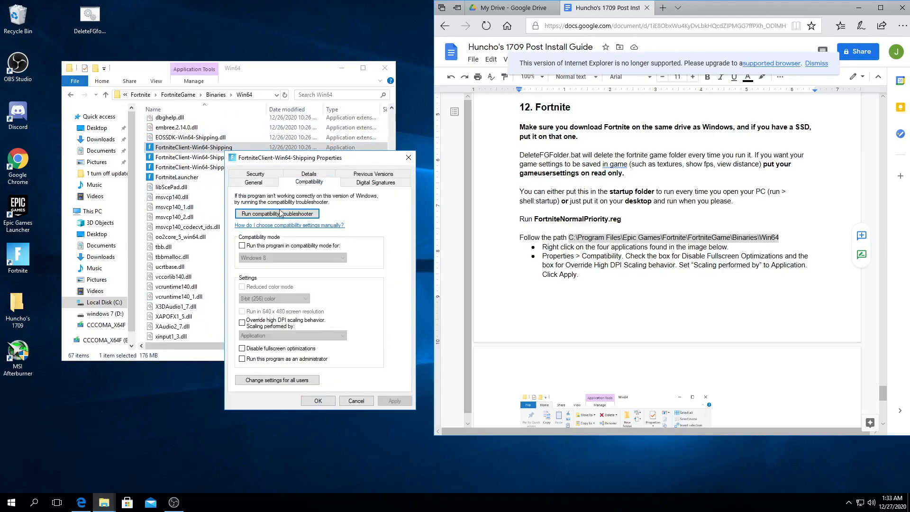
pyautogui.click(242, 322)
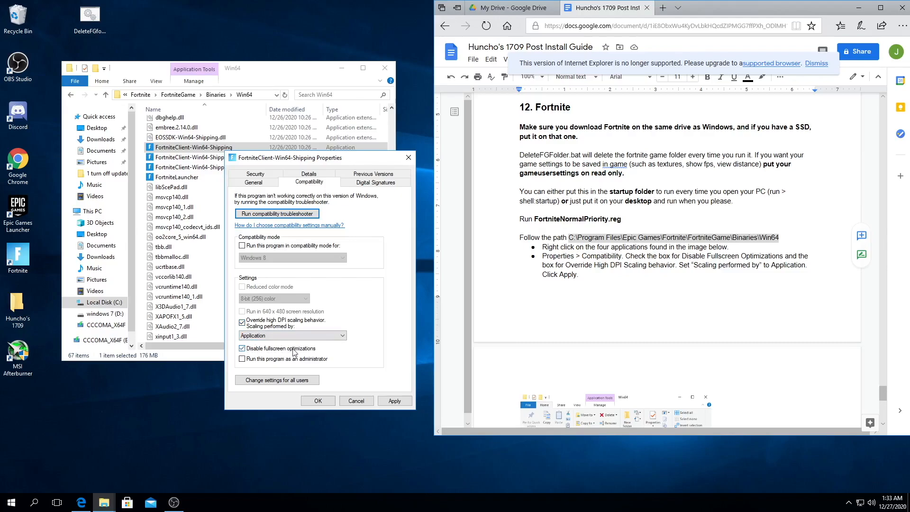
pyautogui.click(394, 400)
pyautogui.click(317, 401)
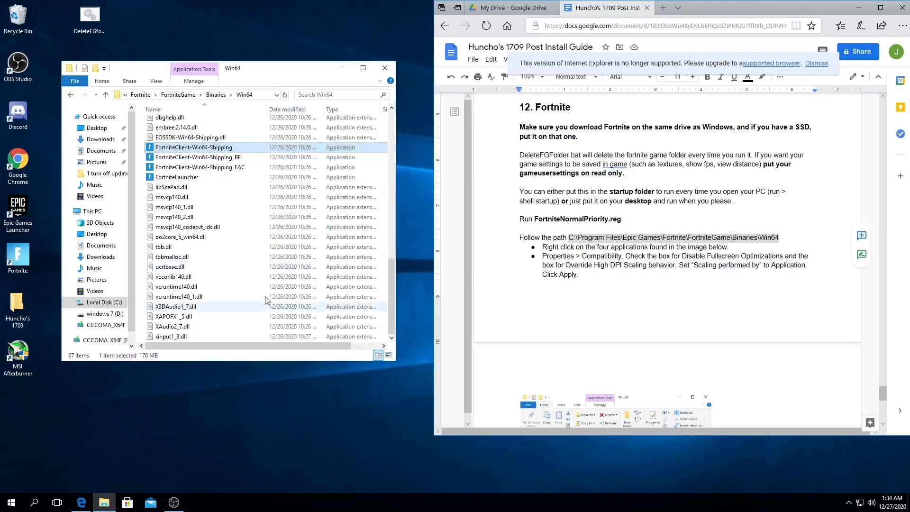
# Override high DPI scaling behavior and disable fullscreen optimizations in the compatibility properties of FortniteClient-Win64-Shipping_BE
pyautogui.click(210, 157)
pyautogui.rightClick(210, 159)
pyautogui.click(251, 319)
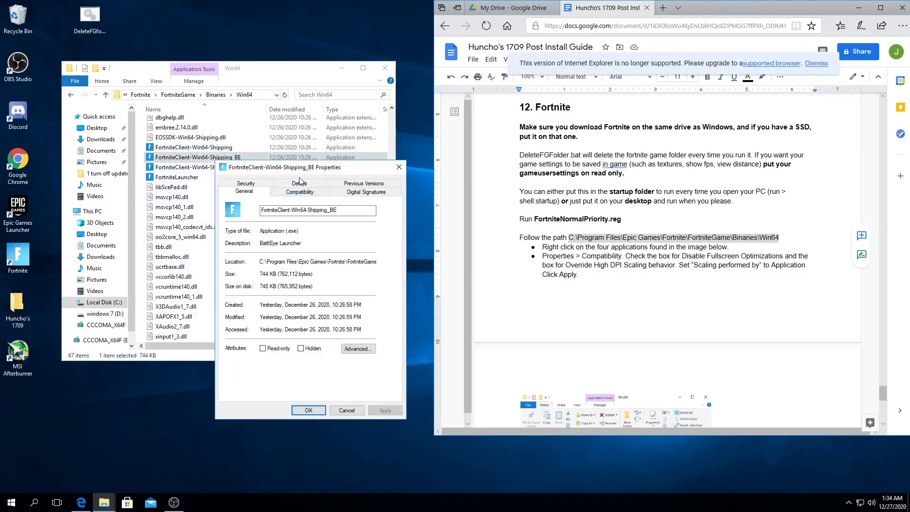
pyautogui.click(299, 191)
pyautogui.click(259, 332)
pyautogui.click(257, 359)
pyautogui.click(378, 406)
pyautogui.click(345, 413)
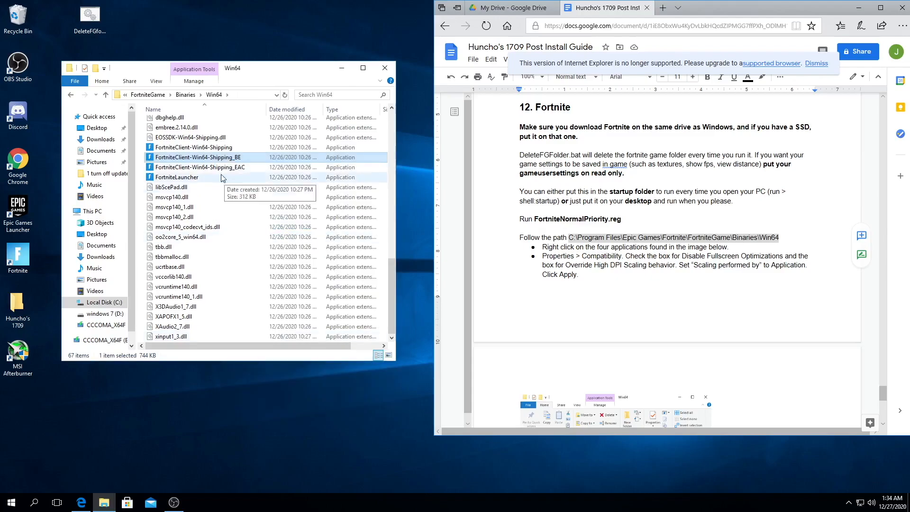
# Apply the high DPI scaling override by Application and disabled fullscreen optimizations to FortniteClient-Win64-Shipping_EAC
pyautogui.rightClick(206, 168)
pyautogui.click(284, 323)
pyautogui.click(292, 199)
pyautogui.click(266, 340)
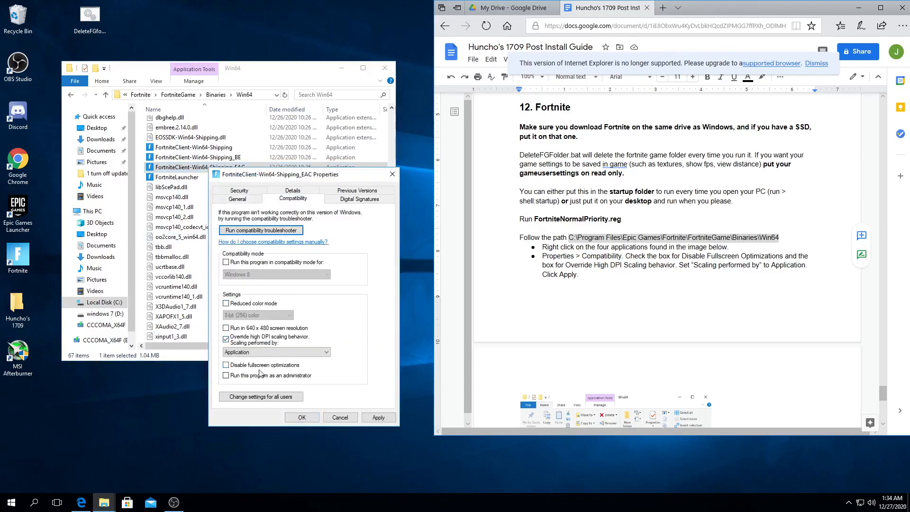
pyautogui.click(377, 417)
pyautogui.click(340, 417)
# Give FortniteLauncher the high DPI scaling override set to Application and disable its fullscreen optimizations
pyautogui.click(201, 178)
pyautogui.rightClick(203, 179)
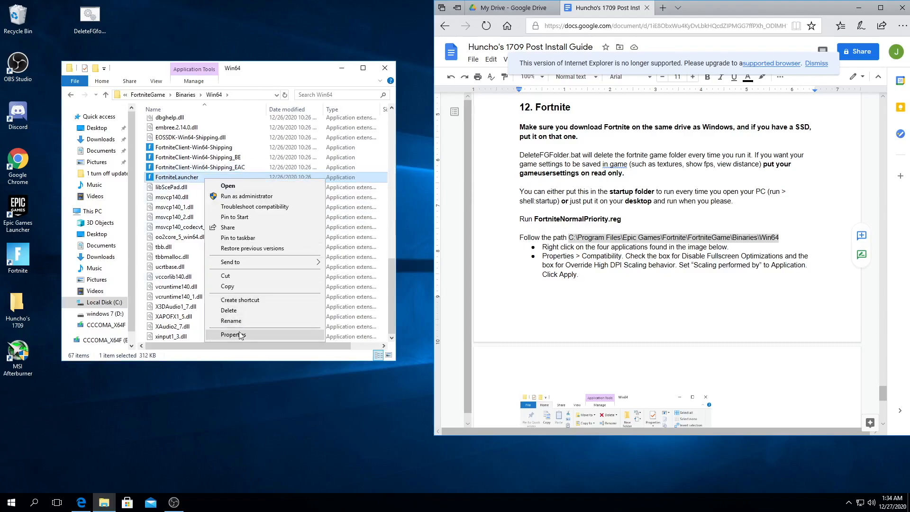
pyautogui.click(237, 335)
pyautogui.click(292, 211)
pyautogui.click(249, 349)
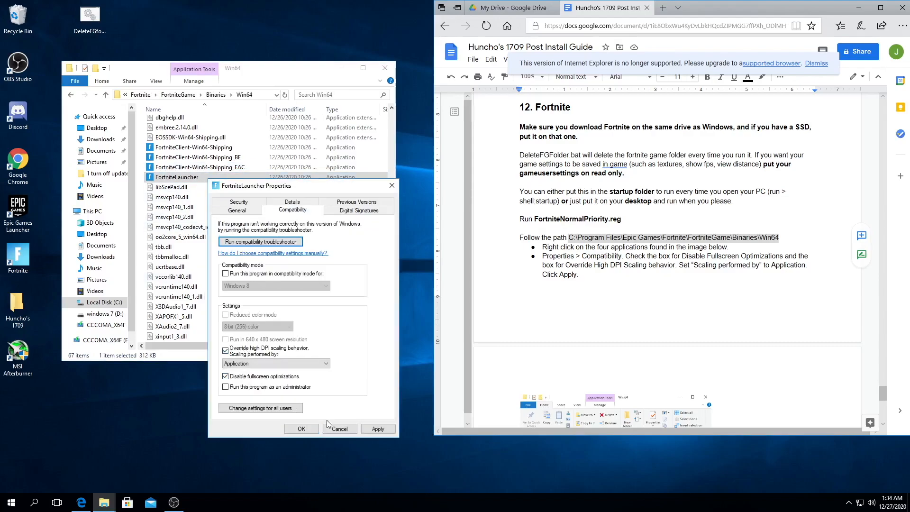
pyautogui.click(378, 429)
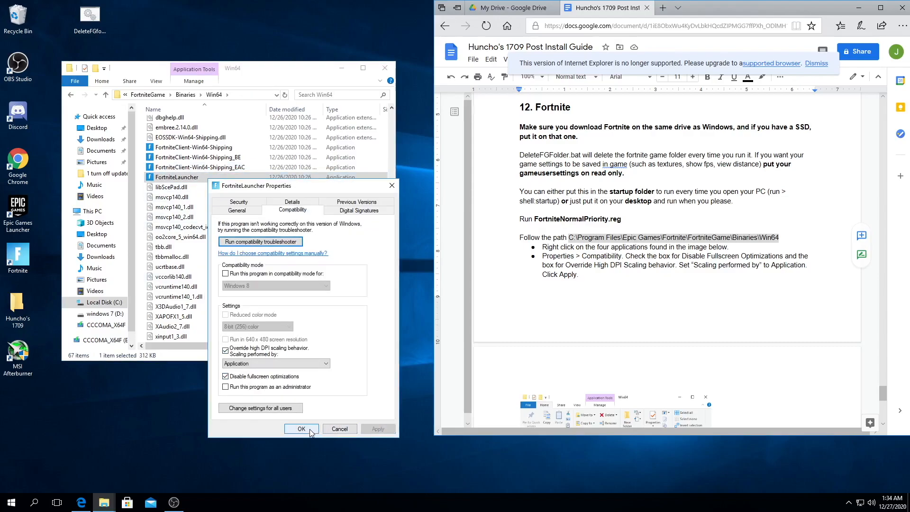
pyautogui.click(301, 429)
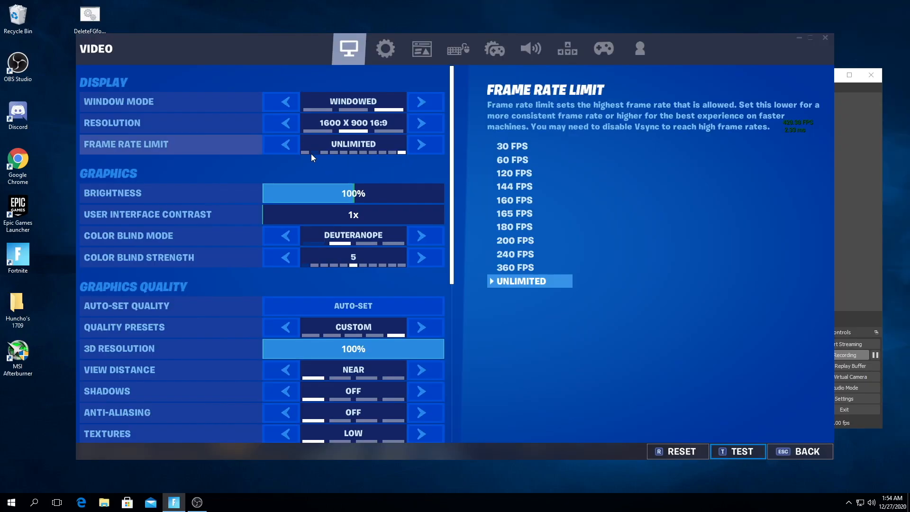
# In Fortnite's video settings, set the frame rate limit to 240 FPS and review the graphics quality and advanced graphics options
pyautogui.click(281, 147)
pyautogui.click(283, 147)
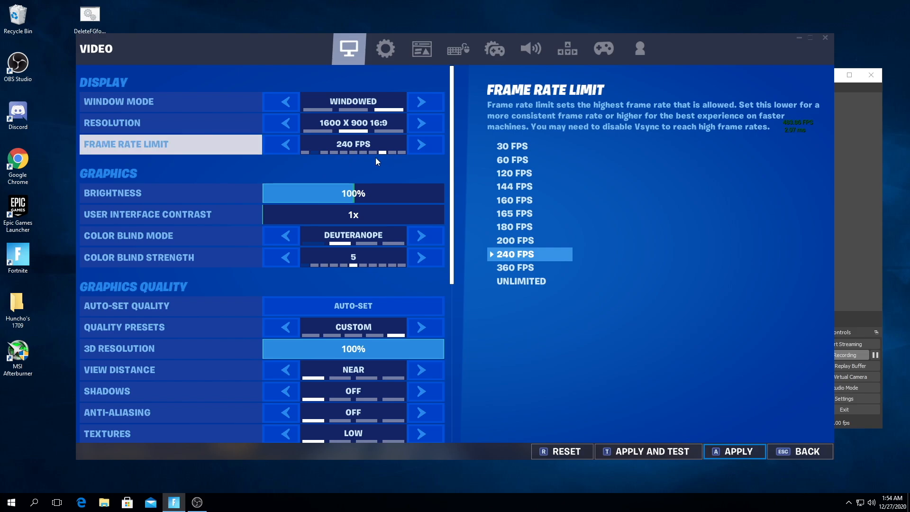
pyautogui.scroll(-3, 399, 190)
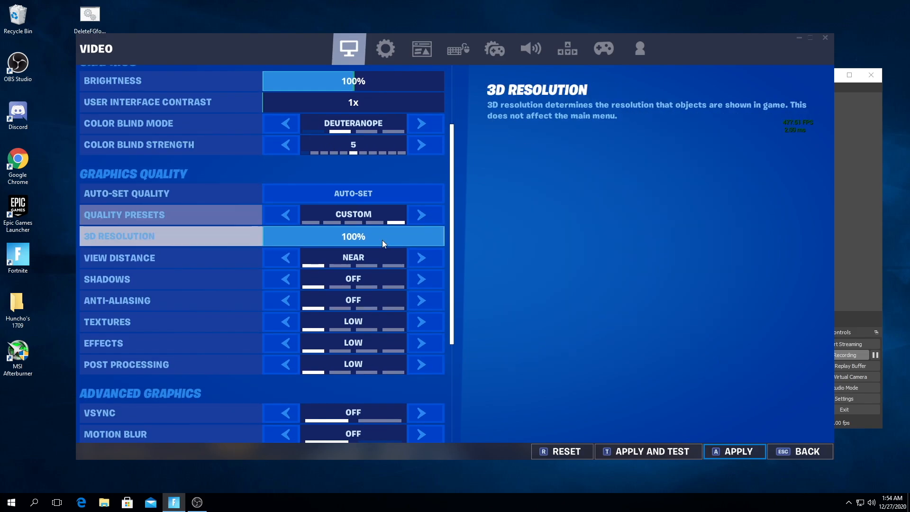
pyautogui.moveTo(452, 307); pyautogui.dragTo(497, 400)
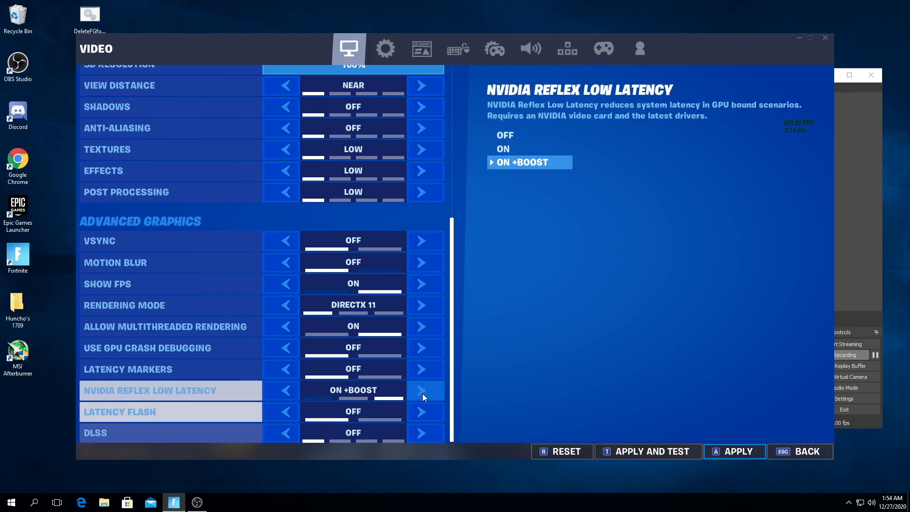
pyautogui.click(531, 48)
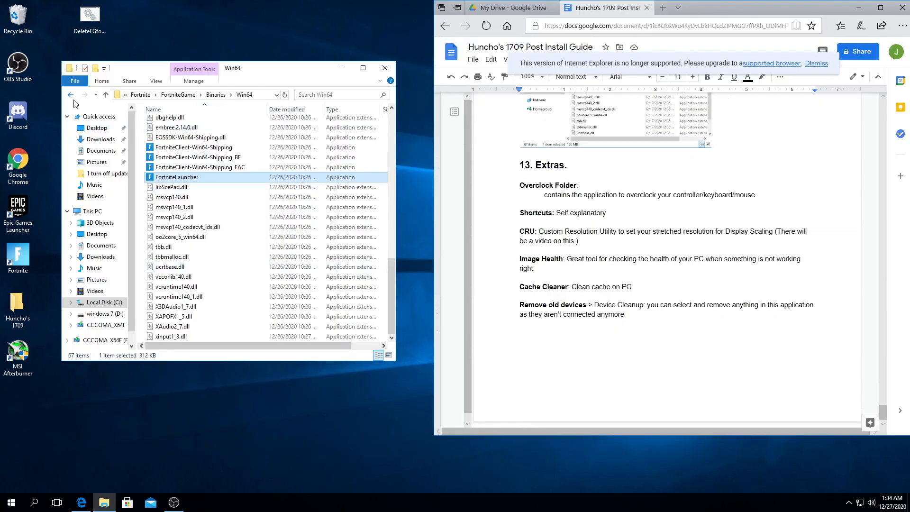
# Run the Cache Cleaner batch file from the 13. Extras folder of Huncho's 1709 as administrator
pyautogui.click(71, 96)
pyautogui.click(71, 96)
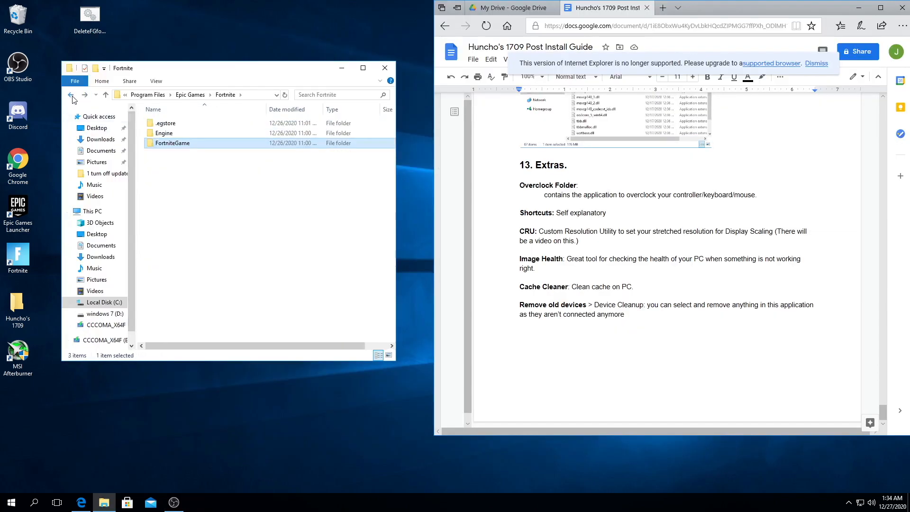
pyautogui.click(71, 96)
pyautogui.doubleClick(234, 243)
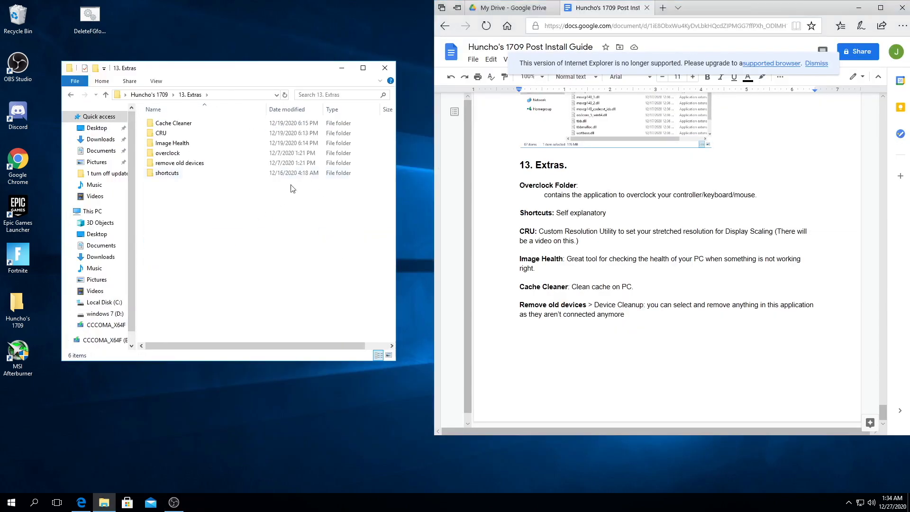
pyautogui.doubleClick(210, 124)
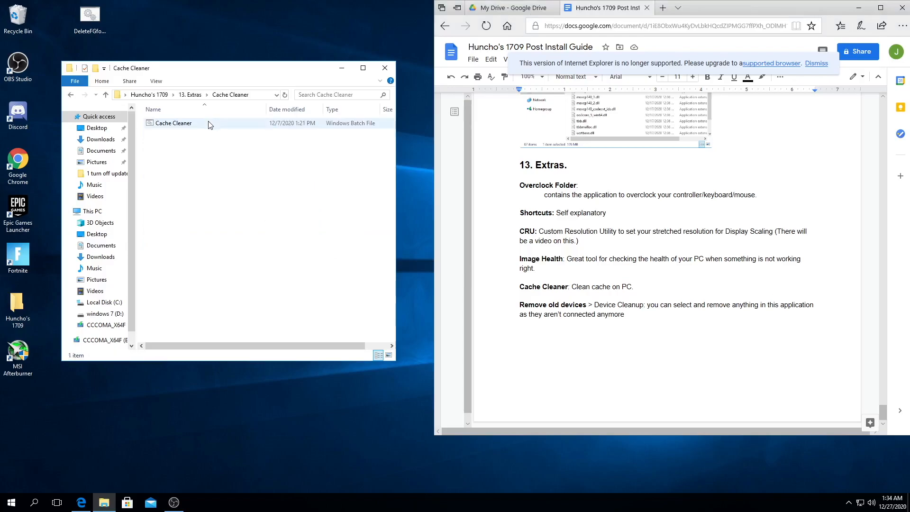
pyautogui.rightClick(183, 129)
pyautogui.click(212, 162)
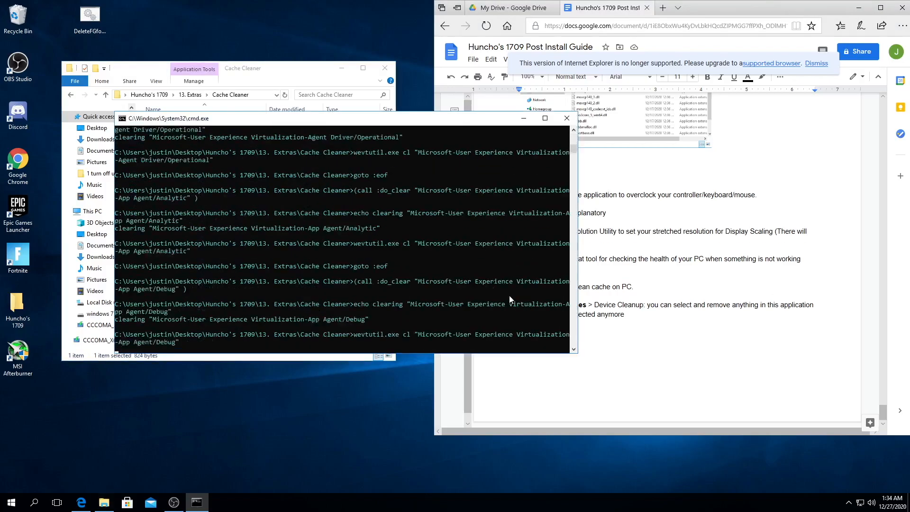
# View the contents of the CRU folder in 13. Extras and return to the Extras folder
pyautogui.click(71, 95)
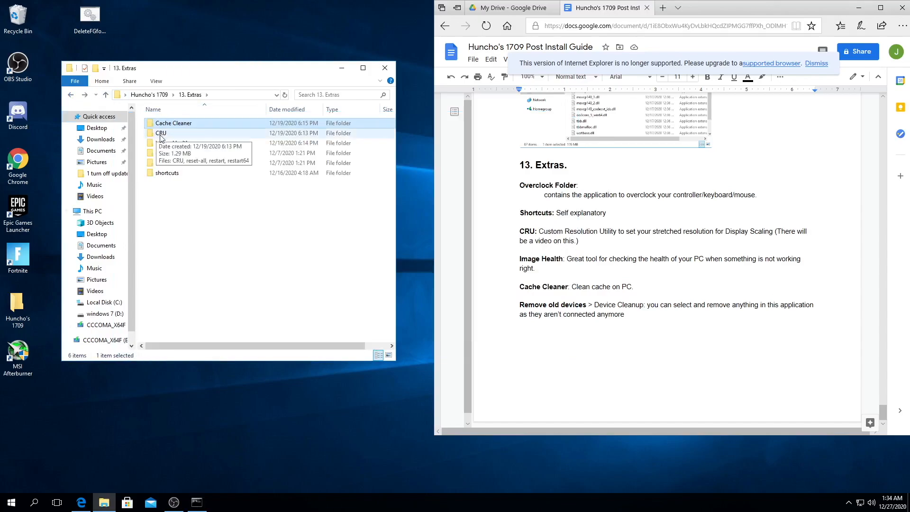
pyautogui.doubleClick(161, 133)
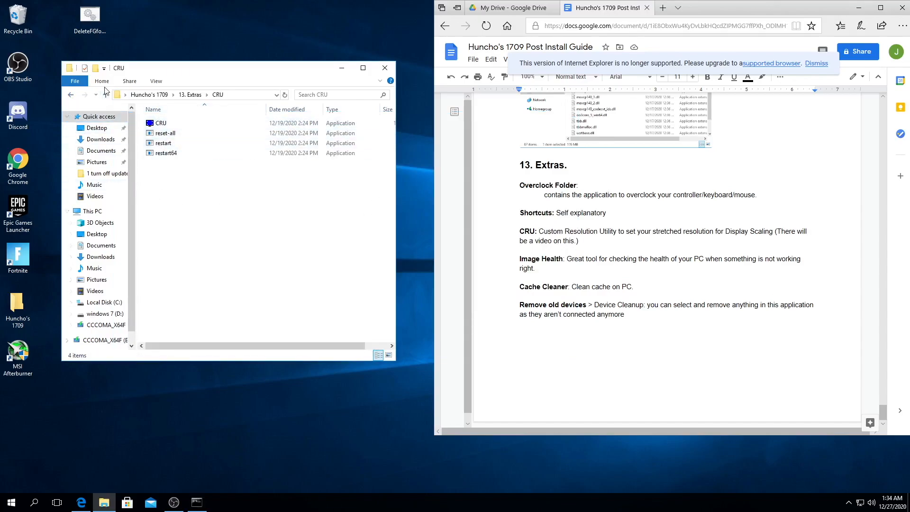
pyautogui.click(71, 96)
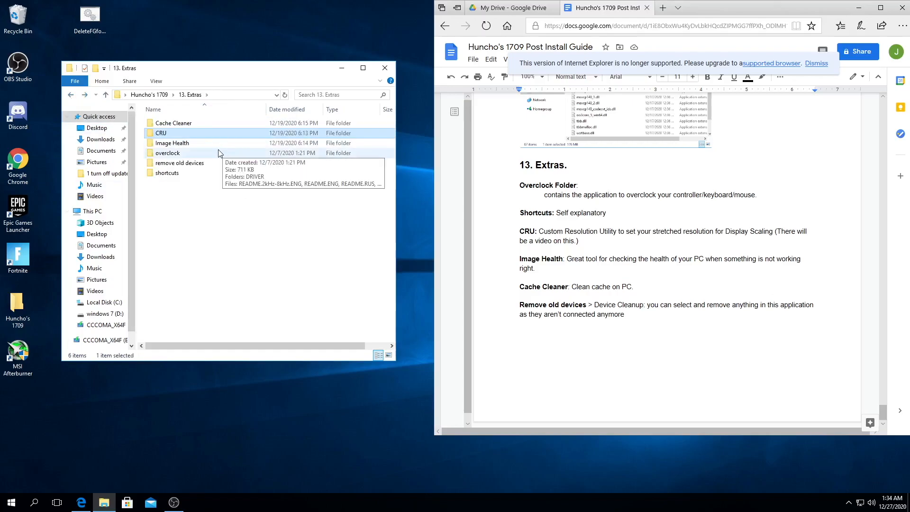
# Run ImageHealth from the Image Health folder as administrator, look over its list of options and close it
pyautogui.doubleClick(207, 145)
pyautogui.rightClick(179, 127)
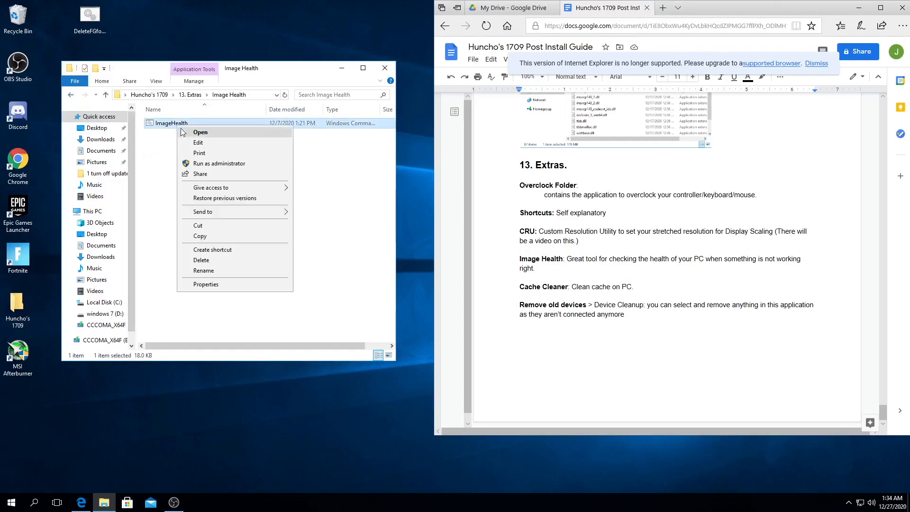
pyautogui.click(199, 162)
pyautogui.moveTo(221, 29)
pyautogui.mouseDown()
pyautogui.moveTo(398, 56)
pyautogui.moveTo(452, 75)
pyautogui.mouseUp()
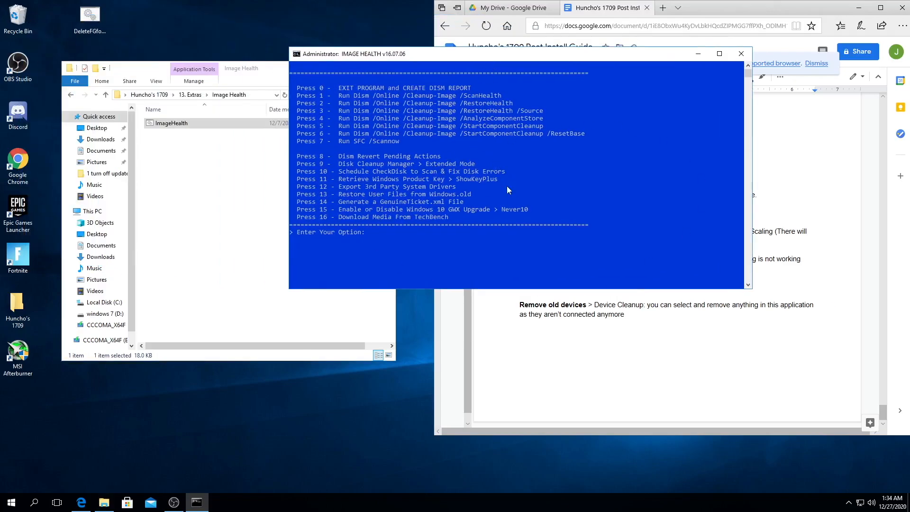
pyautogui.click(741, 54)
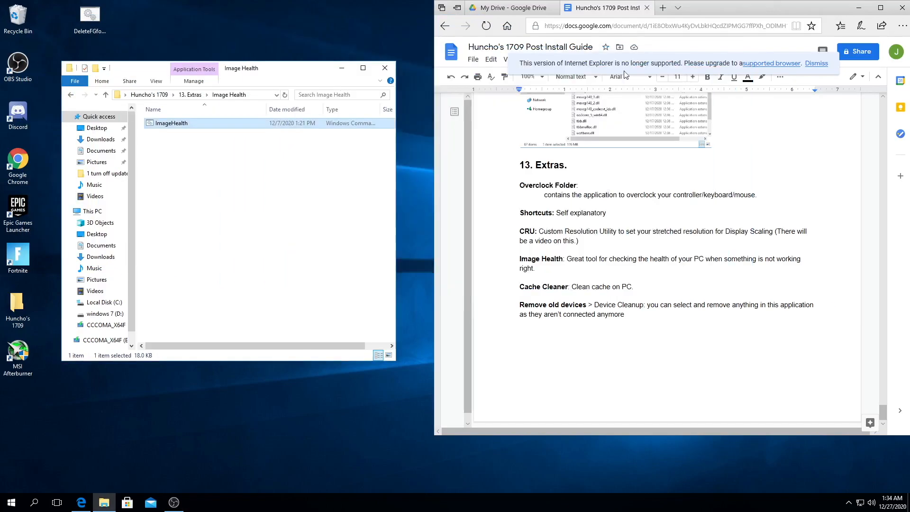
# View the contents of the overclock folder in 13. Extras and return to the Extras folder
pyautogui.click(71, 95)
pyautogui.doubleClick(166, 153)
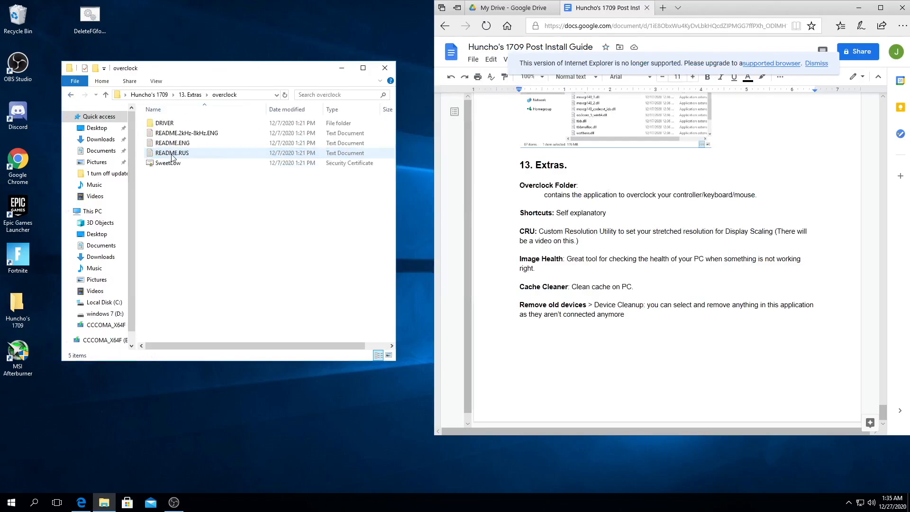
pyautogui.click(71, 94)
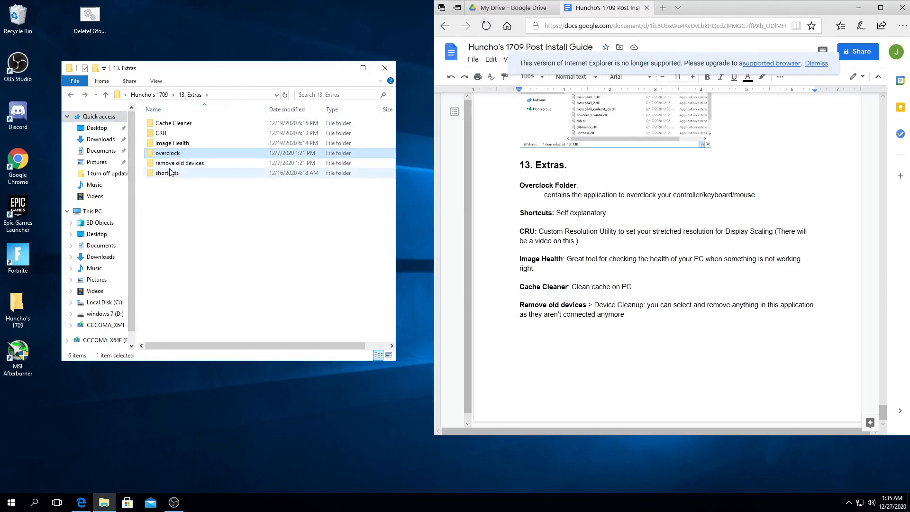
# Launch DeviceCleanup from the remove old devices folder and remove all non-present devices
pyautogui.doubleClick(175, 164)
pyautogui.doubleClick(247, 124)
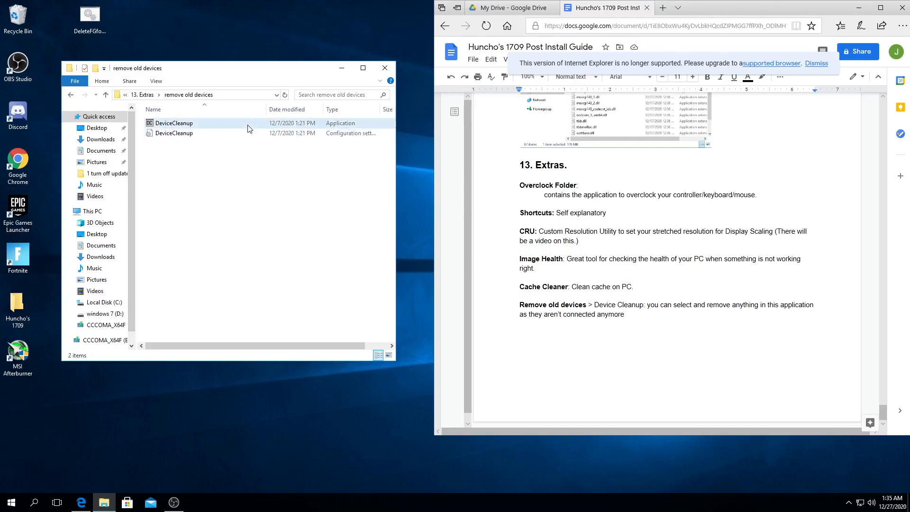
pyautogui.click(486, 261)
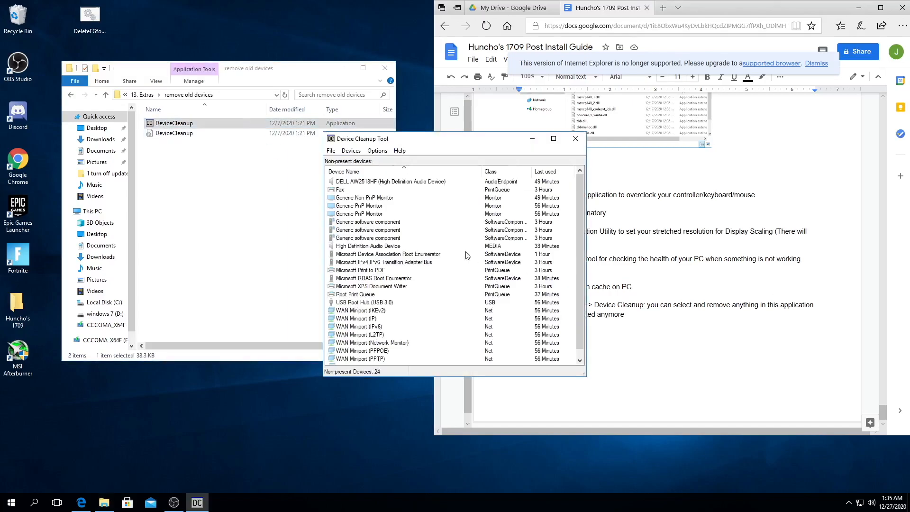
pyautogui.click(351, 151)
pyautogui.click(364, 163)
pyautogui.click(351, 151)
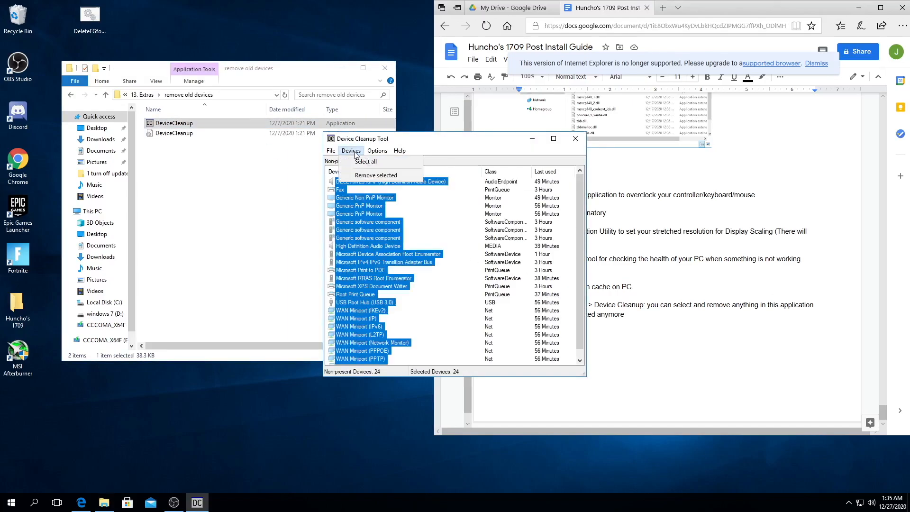
pyautogui.click(375, 175)
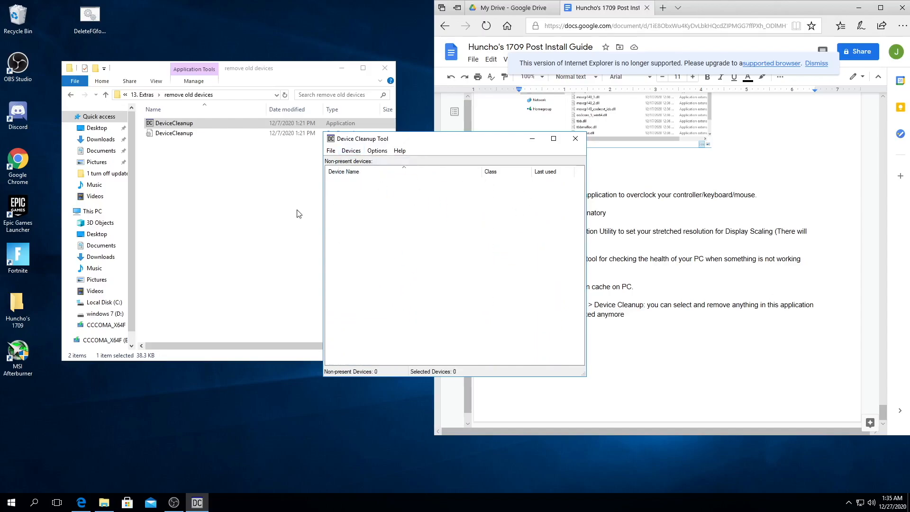
# Close Device Cleanup, open Keyboard from the shortcuts folder in 13. Extras and set the repeat delay to the shortest
pyautogui.click(575, 139)
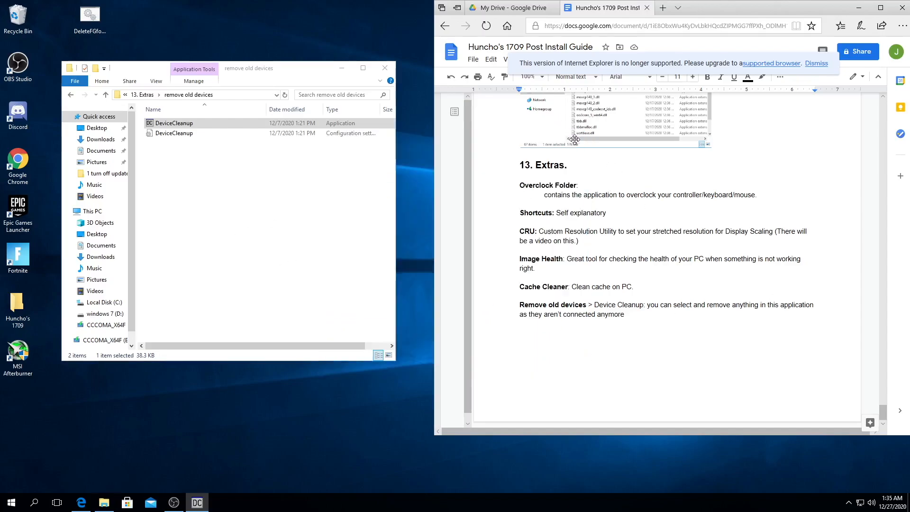
pyautogui.click(72, 95)
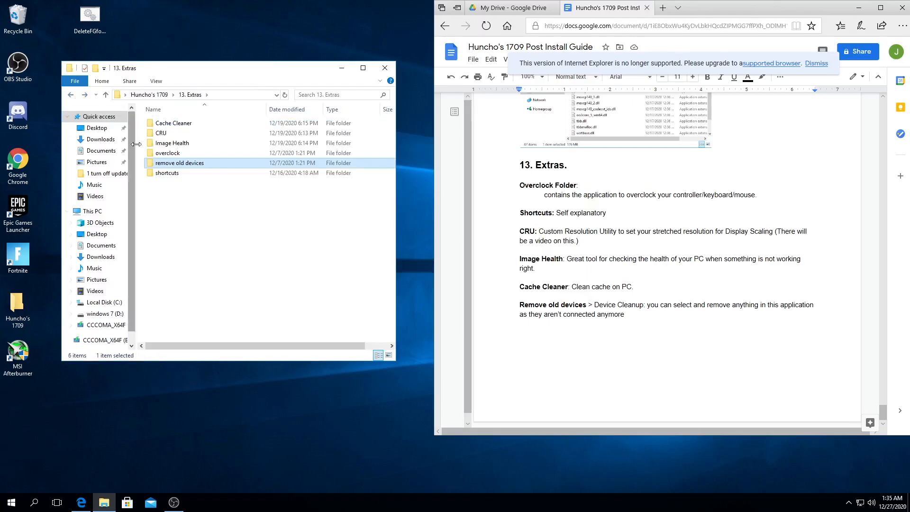
pyautogui.doubleClick(176, 173)
pyautogui.doubleClick(177, 124)
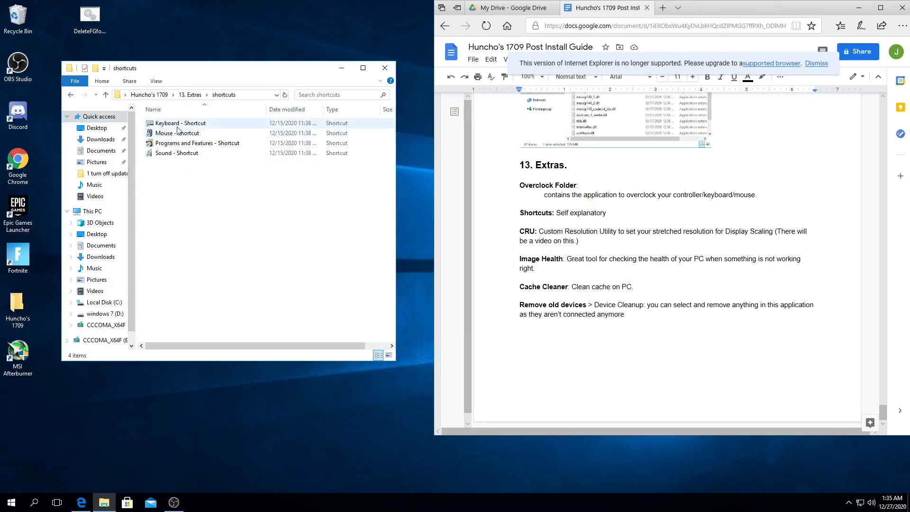
pyautogui.moveTo(148, 90); pyautogui.dragTo(220, 96)
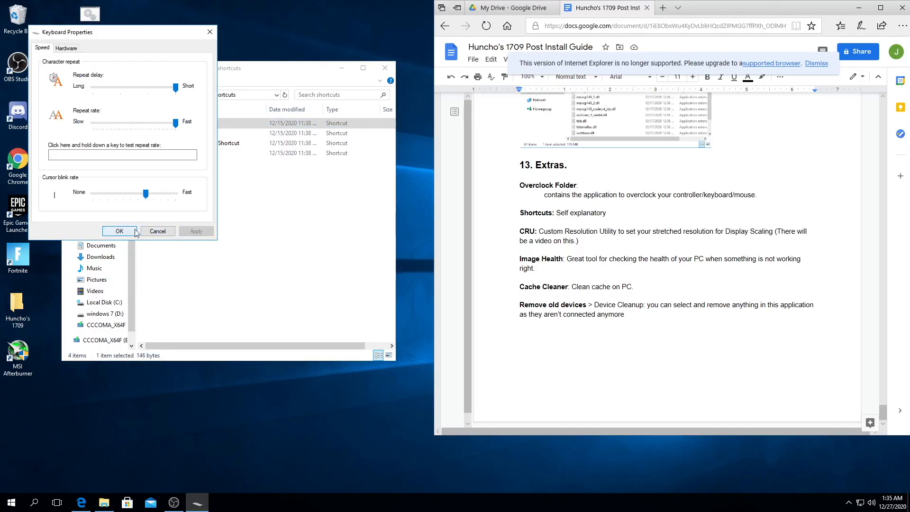
pyautogui.click(119, 231)
# Open the Mouse shortcut's properties, turn off Enhance pointer precision and apply the change
pyautogui.doubleClick(156, 133)
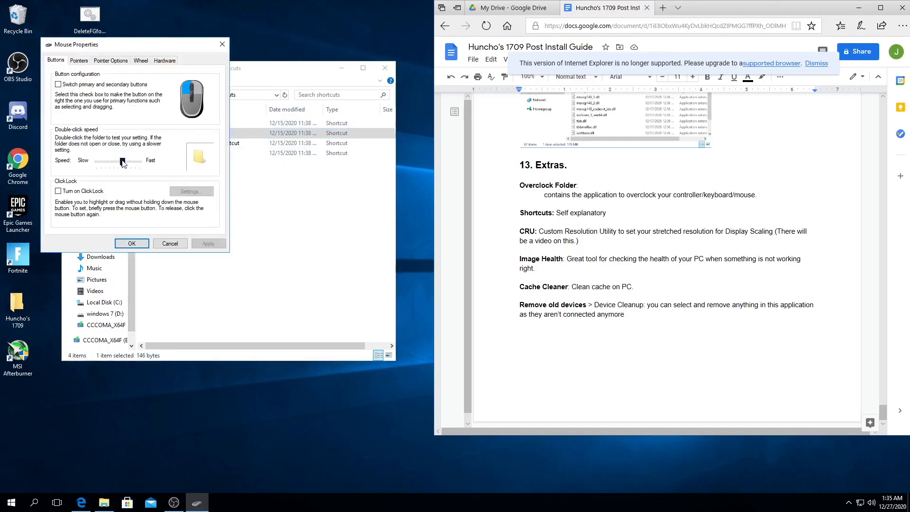
pyautogui.moveTo(121, 160); pyautogui.dragTo(118, 161)
pyautogui.click(79, 61)
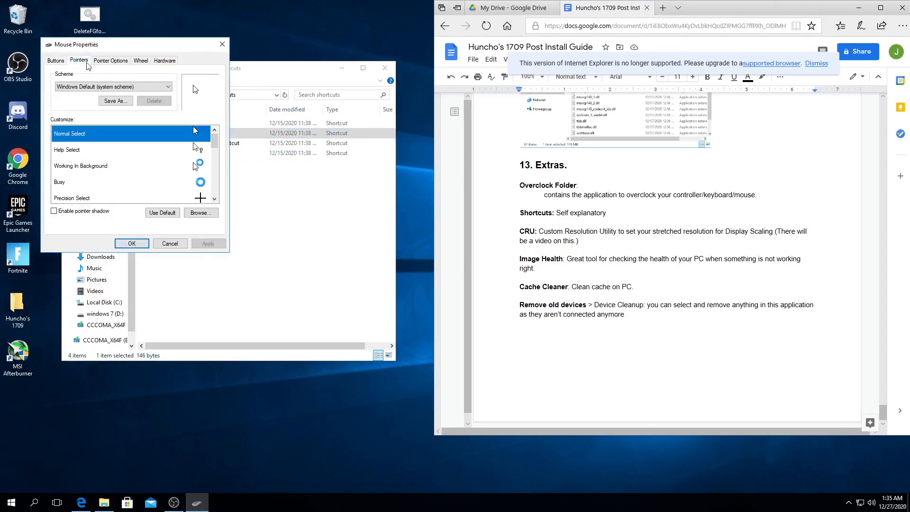
pyautogui.click(111, 62)
pyautogui.click(79, 110)
pyautogui.click(199, 243)
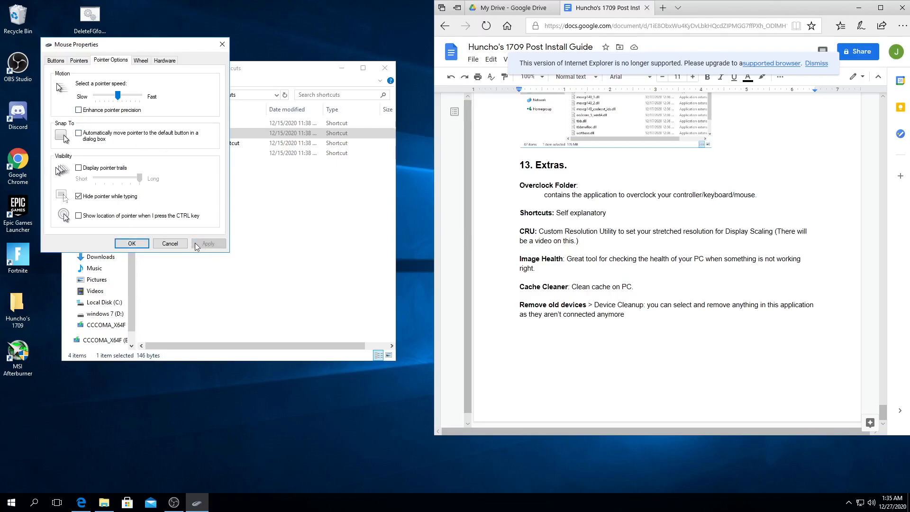
pyautogui.click(142, 245)
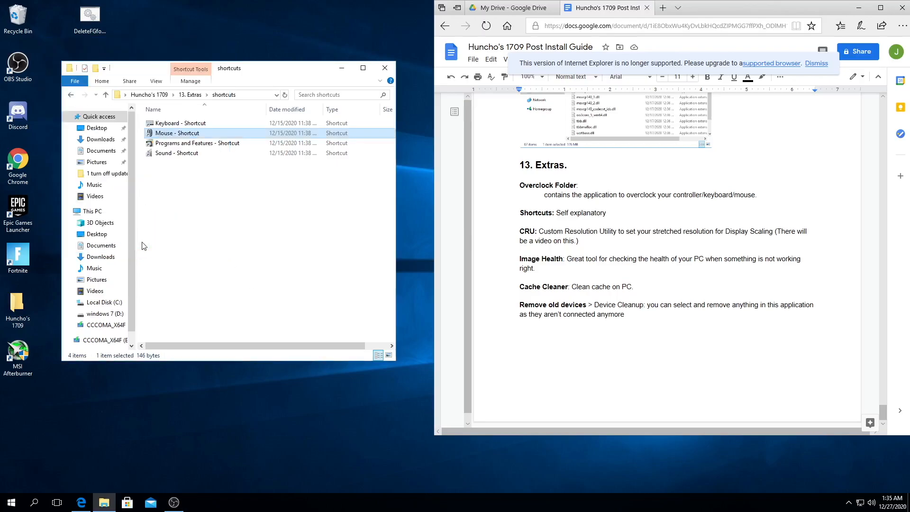
# Open Windows Features through the Programs and Features shortcut and disable Media Features, Microsoft Print to PDF and Microsoft XPS Document Writer
pyautogui.doubleClick(193, 144)
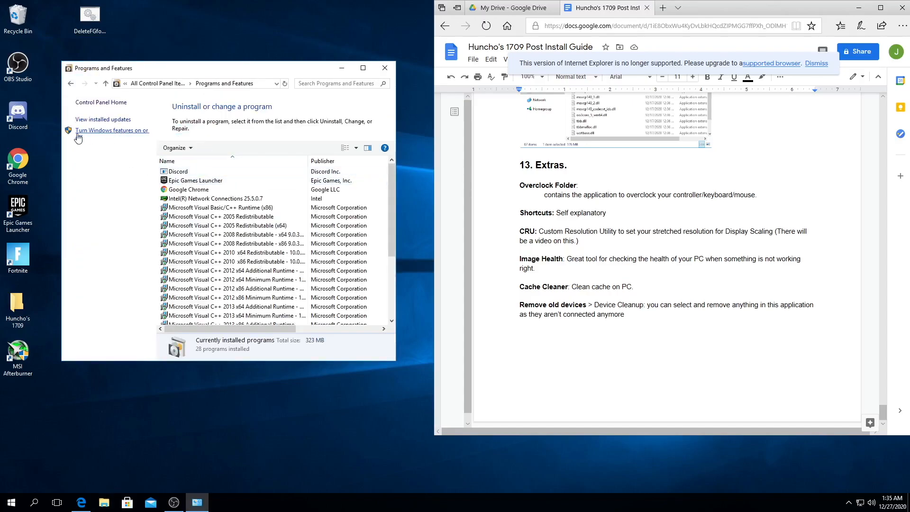
pyautogui.click(119, 137)
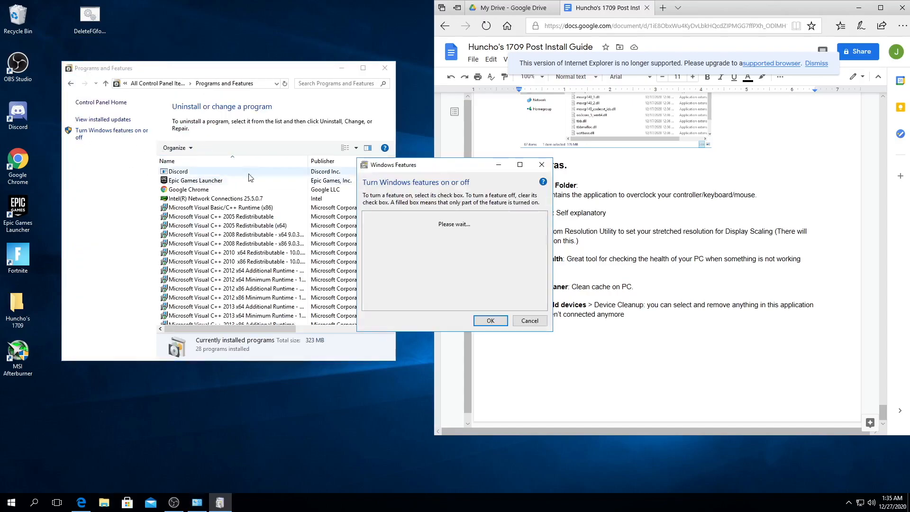
pyautogui.scroll(-2, 397, 278)
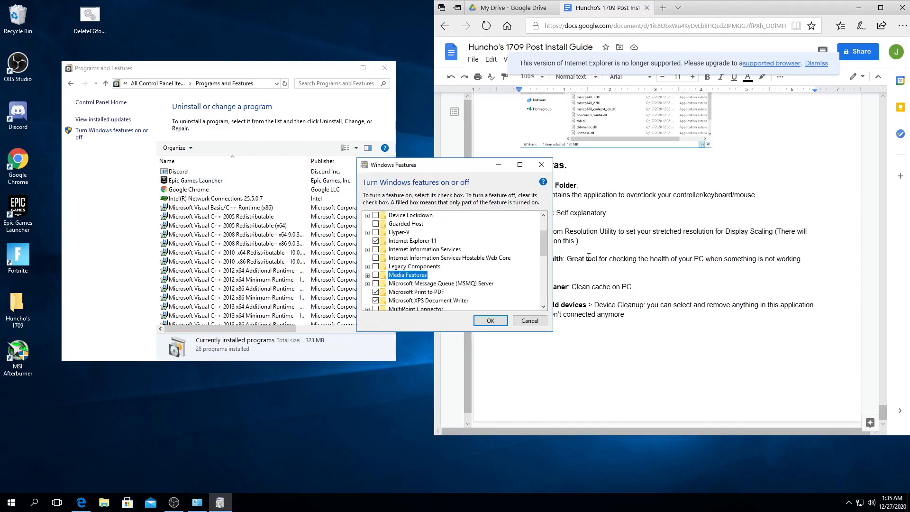
pyautogui.scroll(-3, 408, 229)
pyautogui.click(375, 215)
pyautogui.click(375, 223)
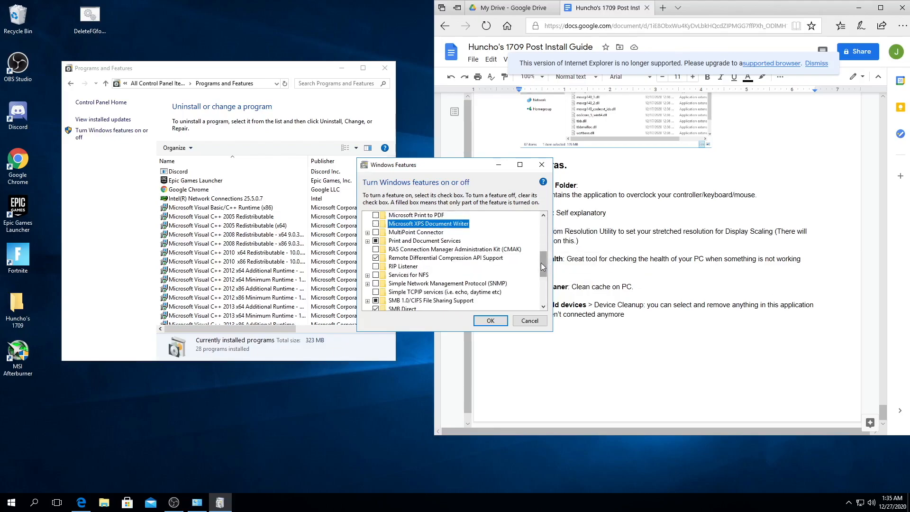
# Disable Print and Document Services, Remote Differential Compression API Support, SMB 1.0/CIFS File Sharing Support and SMB Direct
pyautogui.scroll(-1, 543, 265)
pyautogui.click(375, 224)
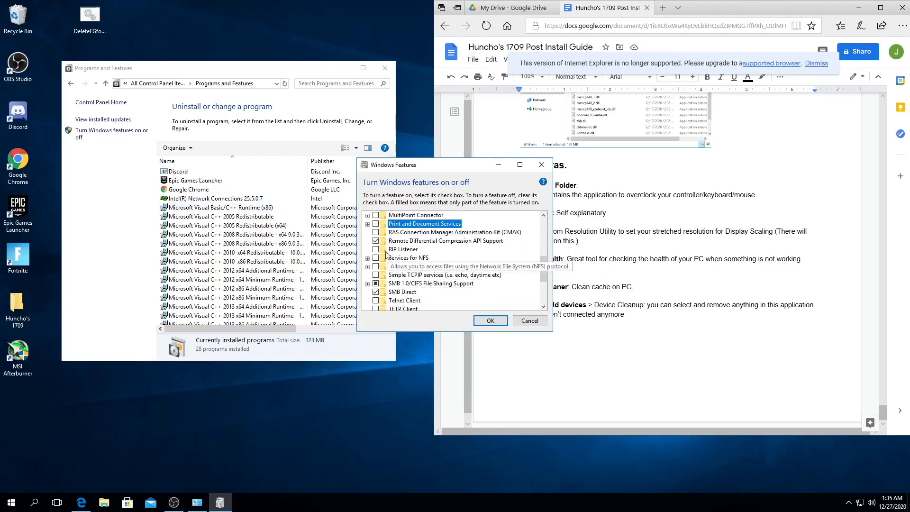
pyautogui.click(376, 240)
pyautogui.click(375, 283)
pyautogui.click(376, 292)
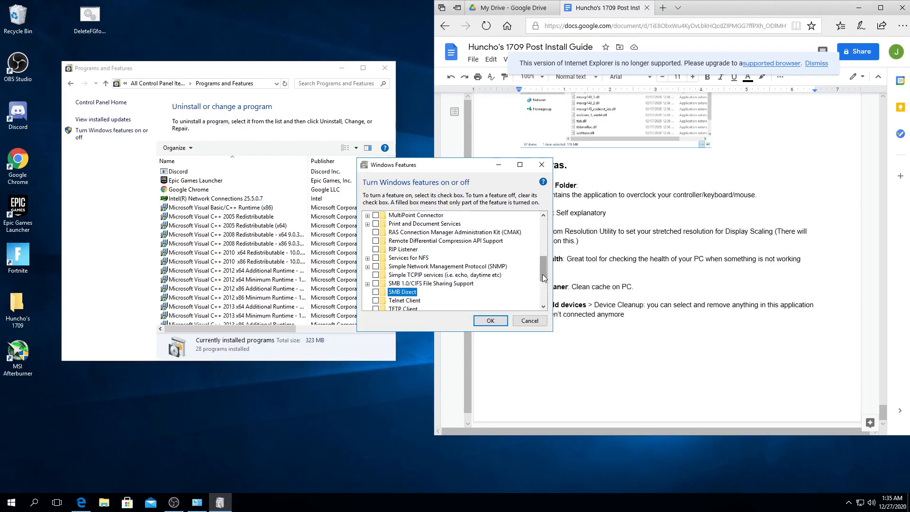
# Disable Work Folders Client and XPS Viewer and apply the Windows feature changes
pyautogui.moveTo(542, 274); pyautogui.dragTo(541, 296)
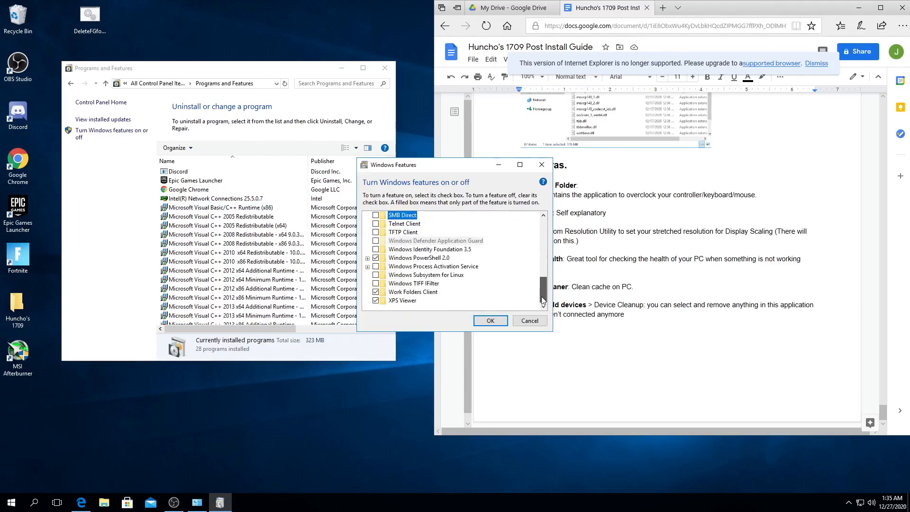
pyautogui.click(404, 293)
pyautogui.click(375, 292)
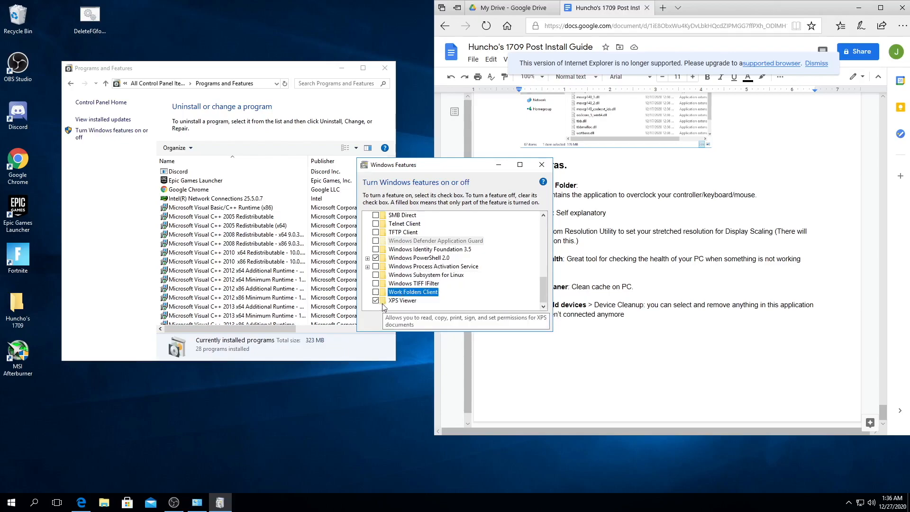
pyautogui.click(375, 300)
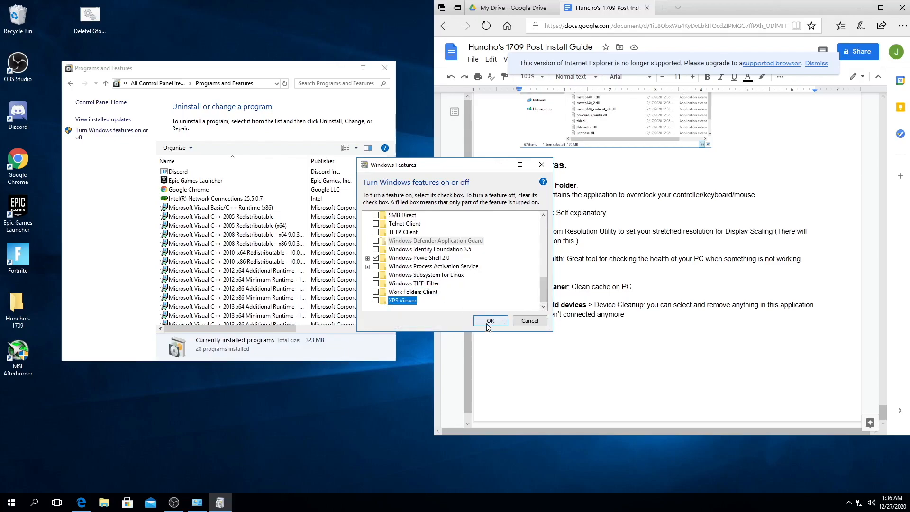
pyautogui.click(490, 321)
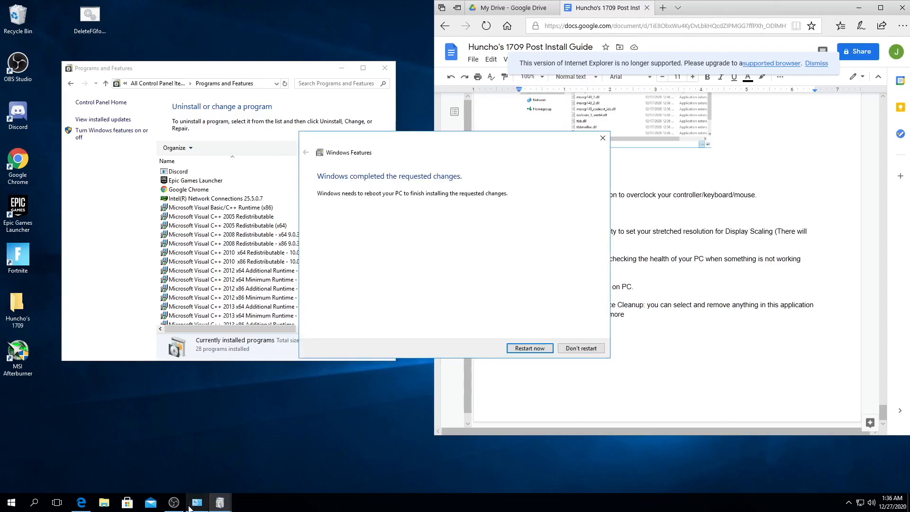
pyautogui.click(174, 503)
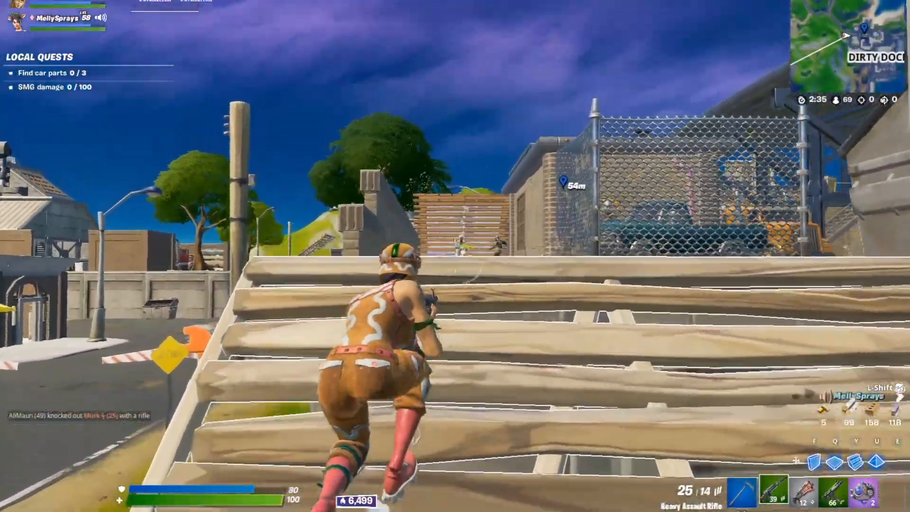
pyautogui.rightClick(455, 256)
pyautogui.click(455, 256)
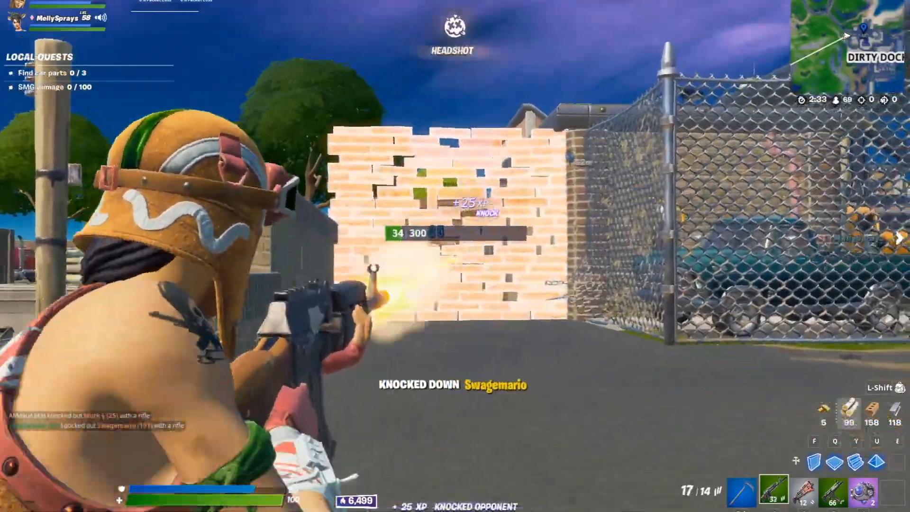
pyautogui.press('y')
pyautogui.click(455, 256)
pyautogui.press('1')
pyautogui.press('y')
pyautogui.click(455, 256)
pyautogui.press('p')
pyautogui.press('p')
pyautogui.press('2')
pyautogui.click(455, 256)
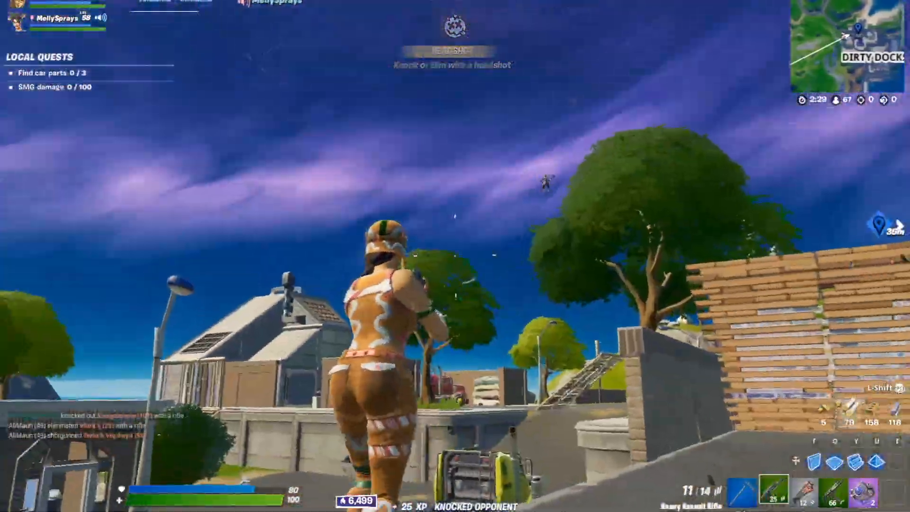
pyautogui.rightClick(455, 256)
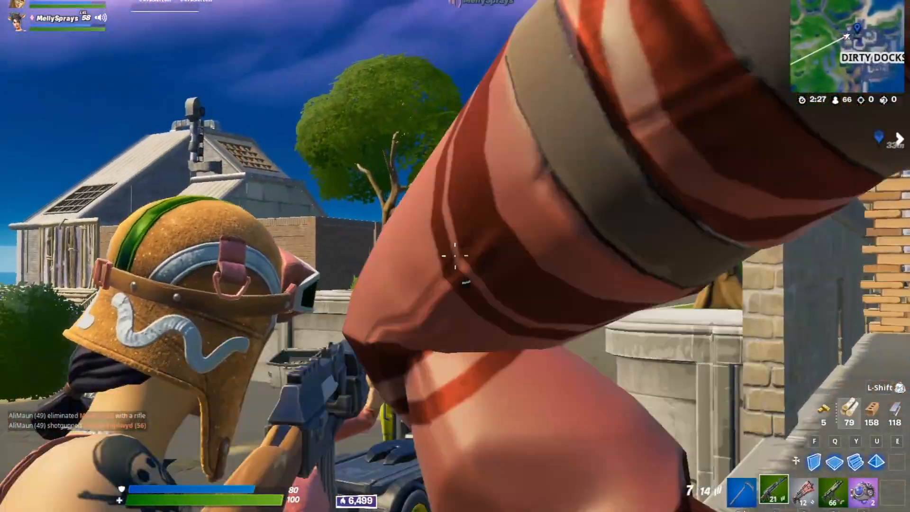